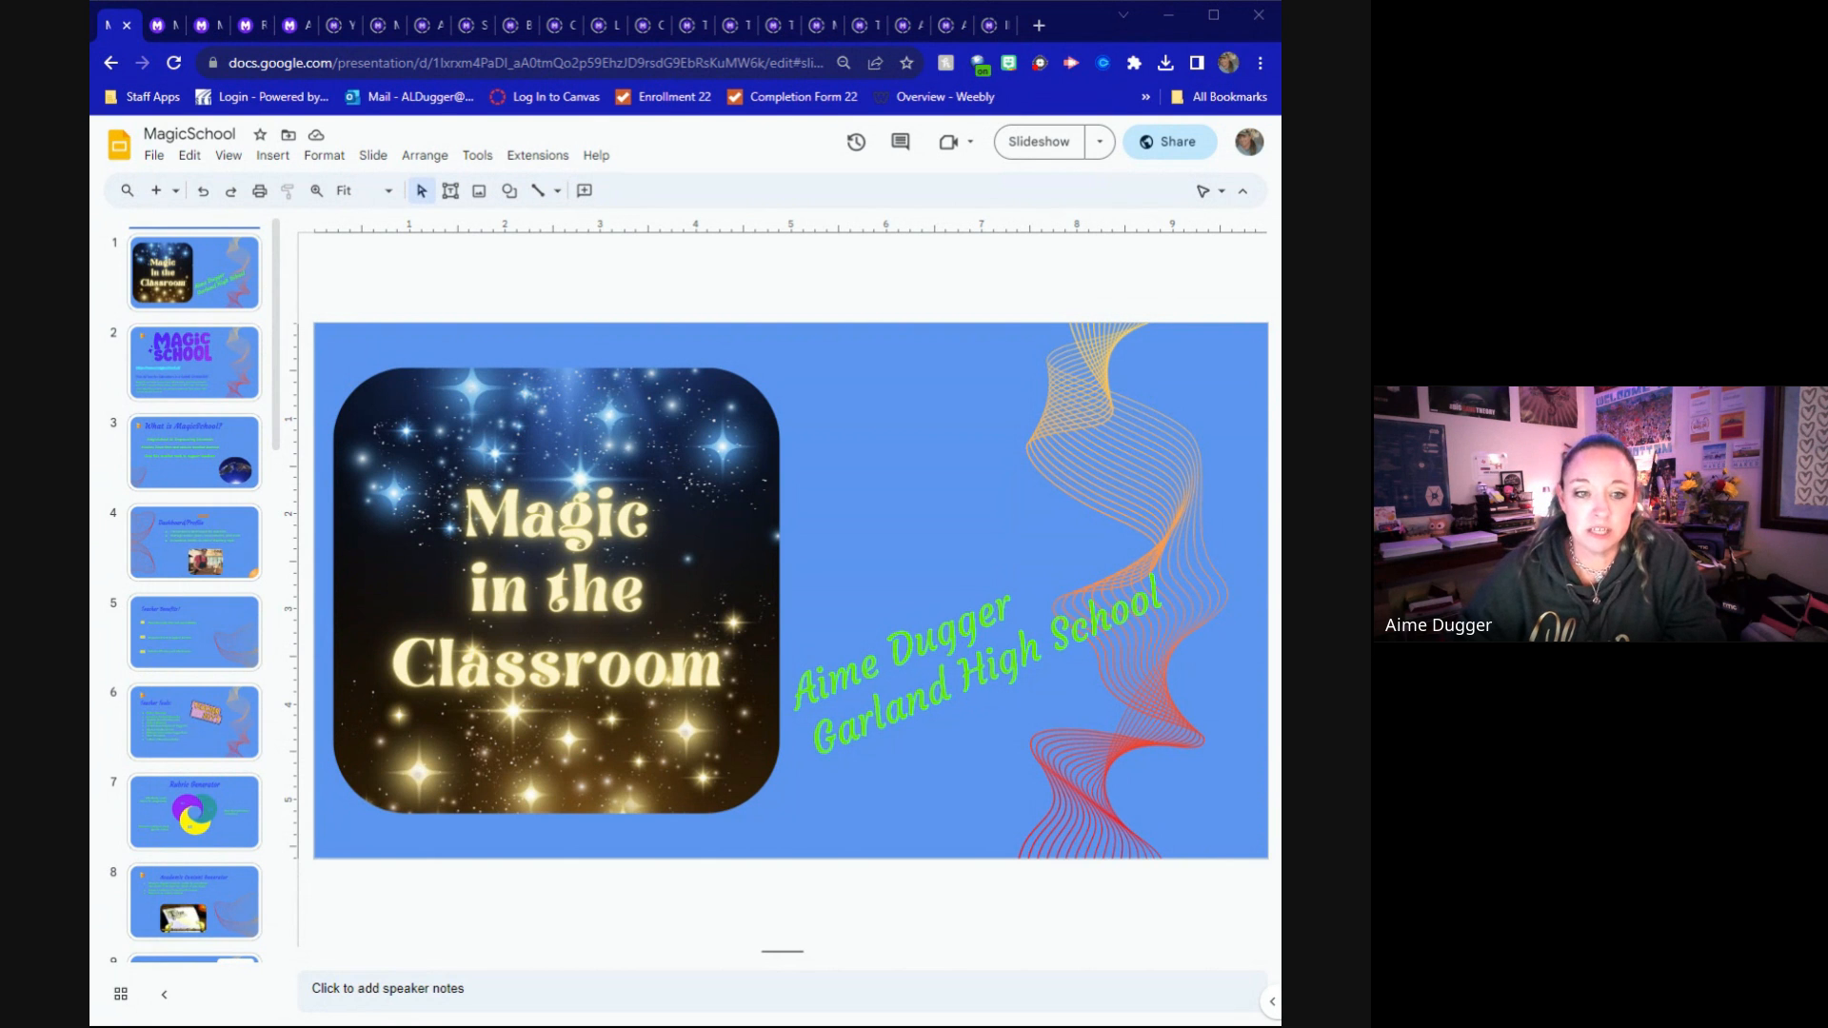
# Go through the MagicSchool presentation from slide 2 to the Dashboard/Profile slide
pyautogui.click(180, 358)
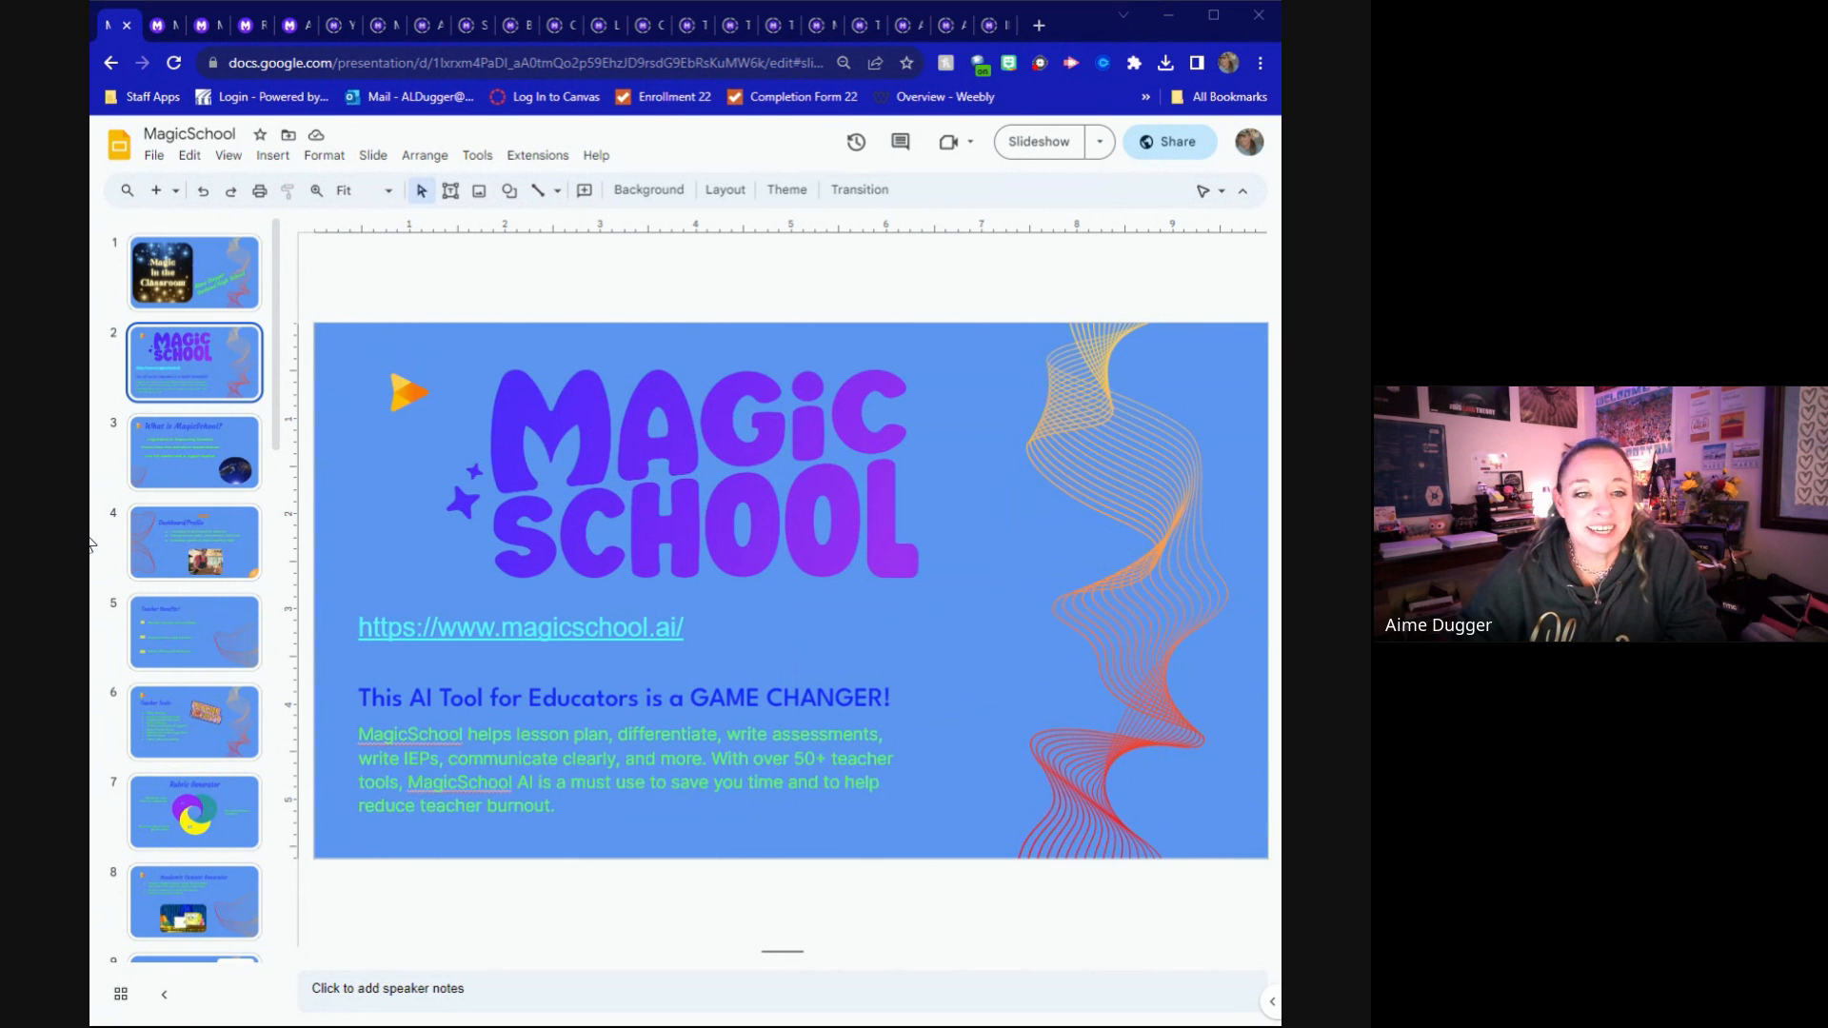
pyautogui.click(202, 448)
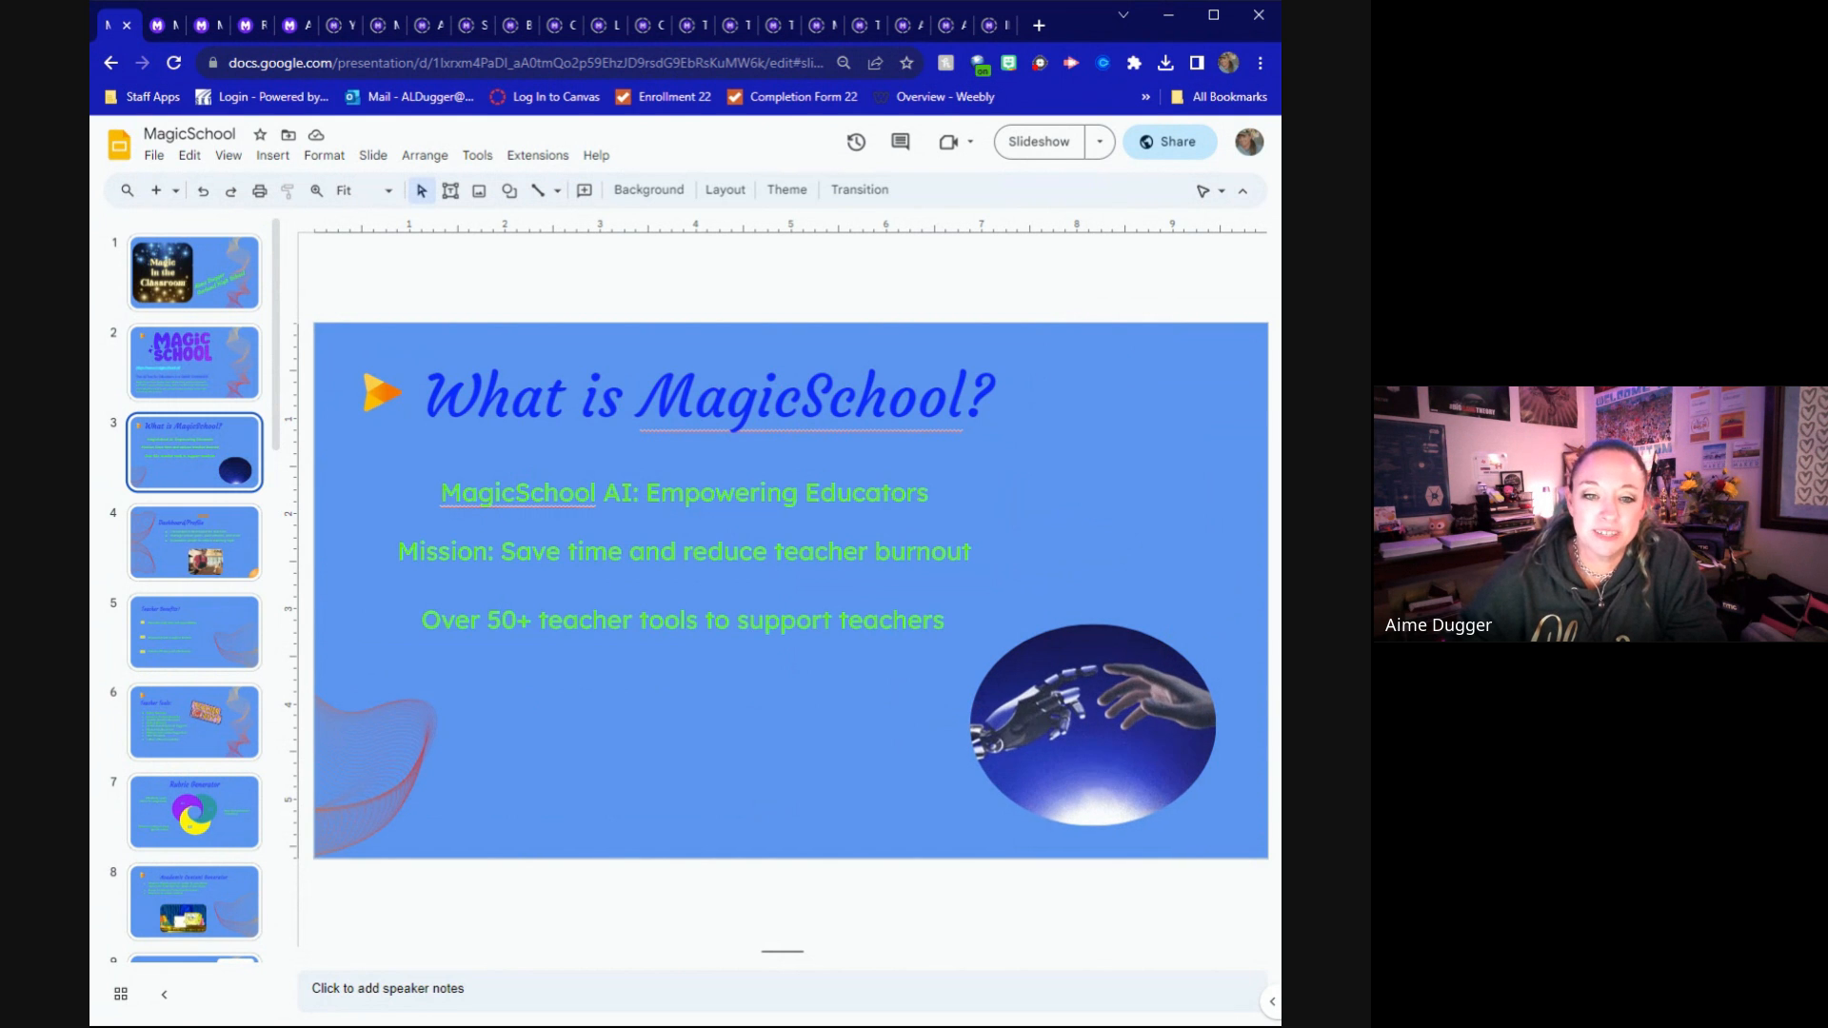
pyautogui.click(186, 525)
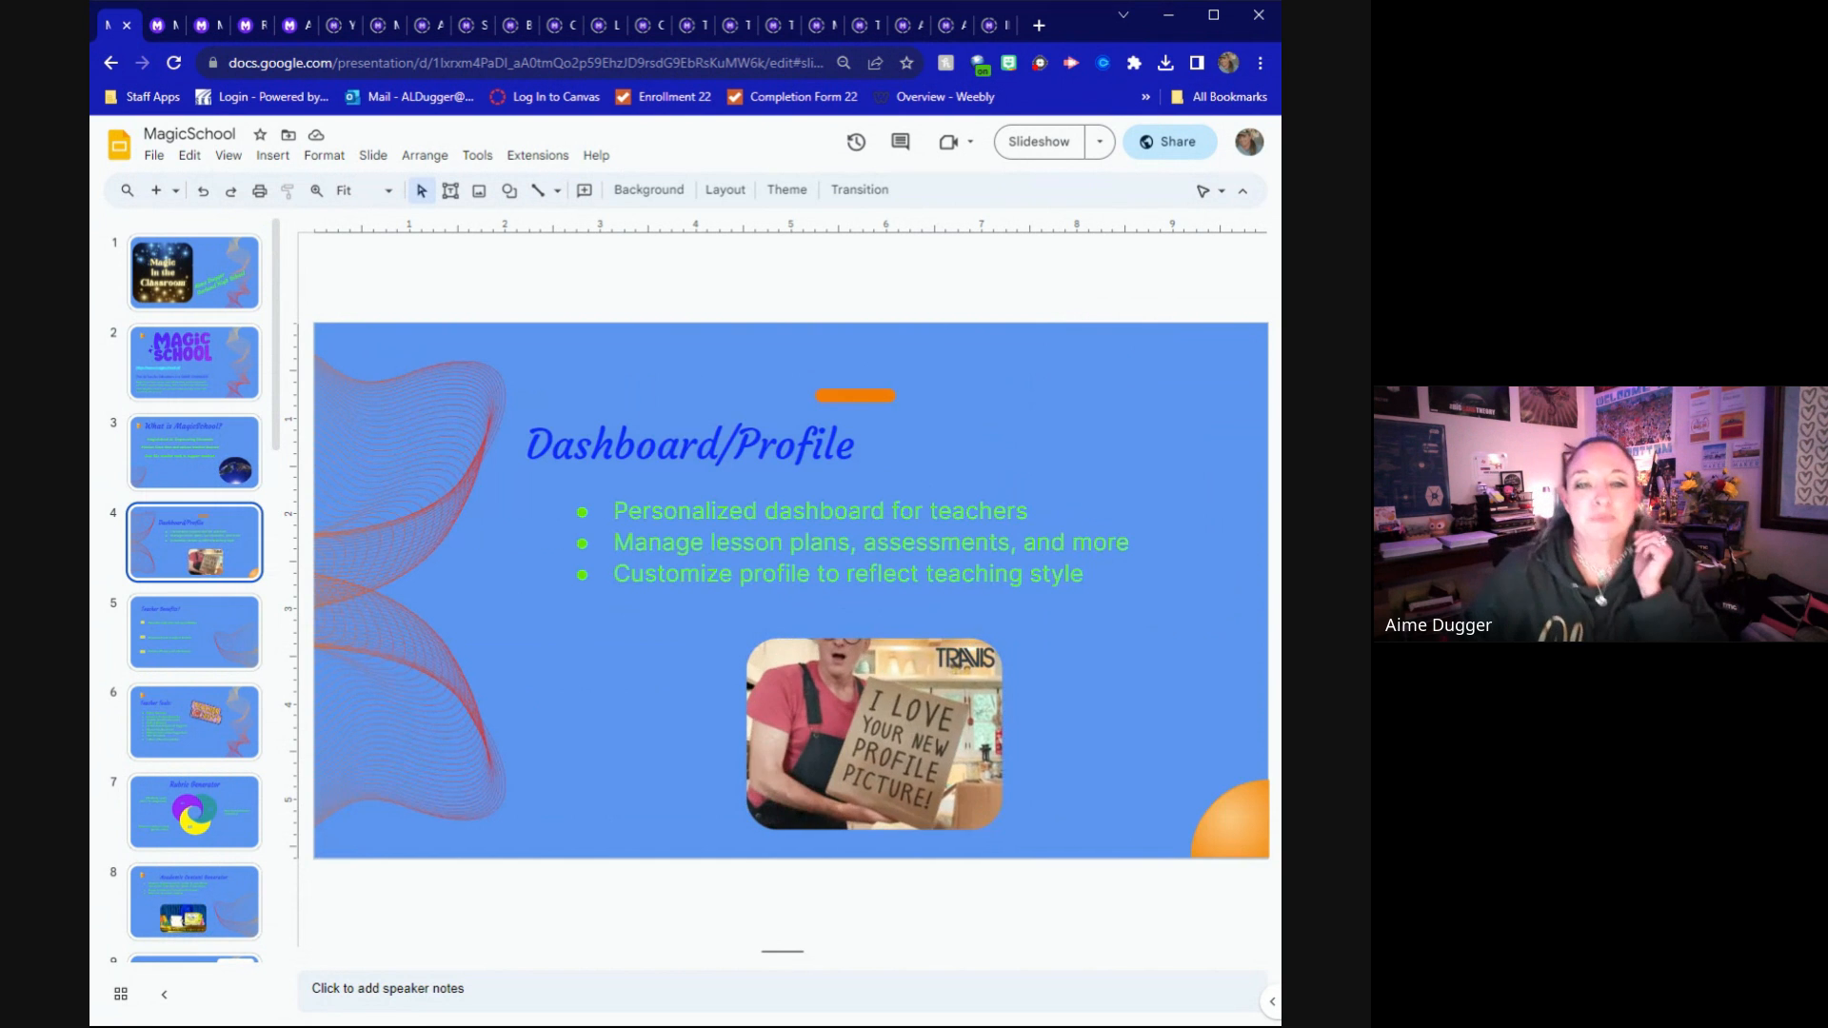
# Switch to the MagicSchool website and look through its homepage and the catalogue of Magic Tools
pyautogui.click(173, 17)
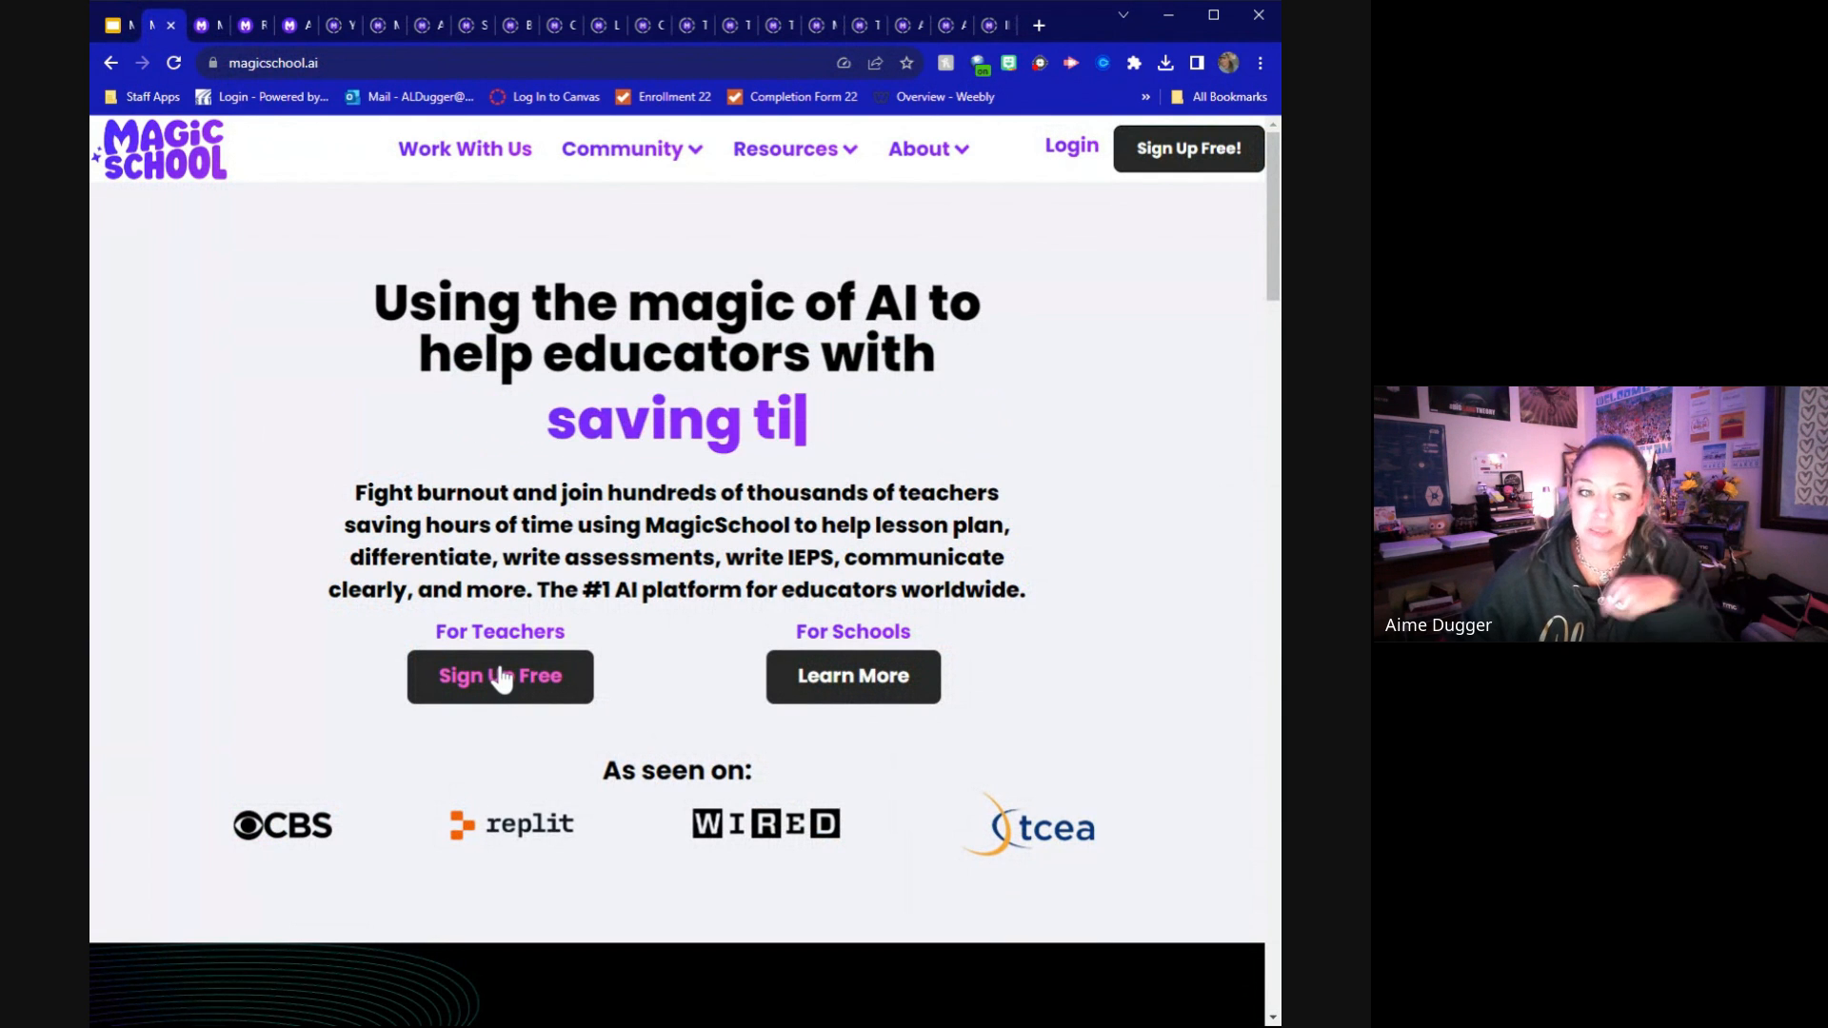
pyautogui.click(202, 21)
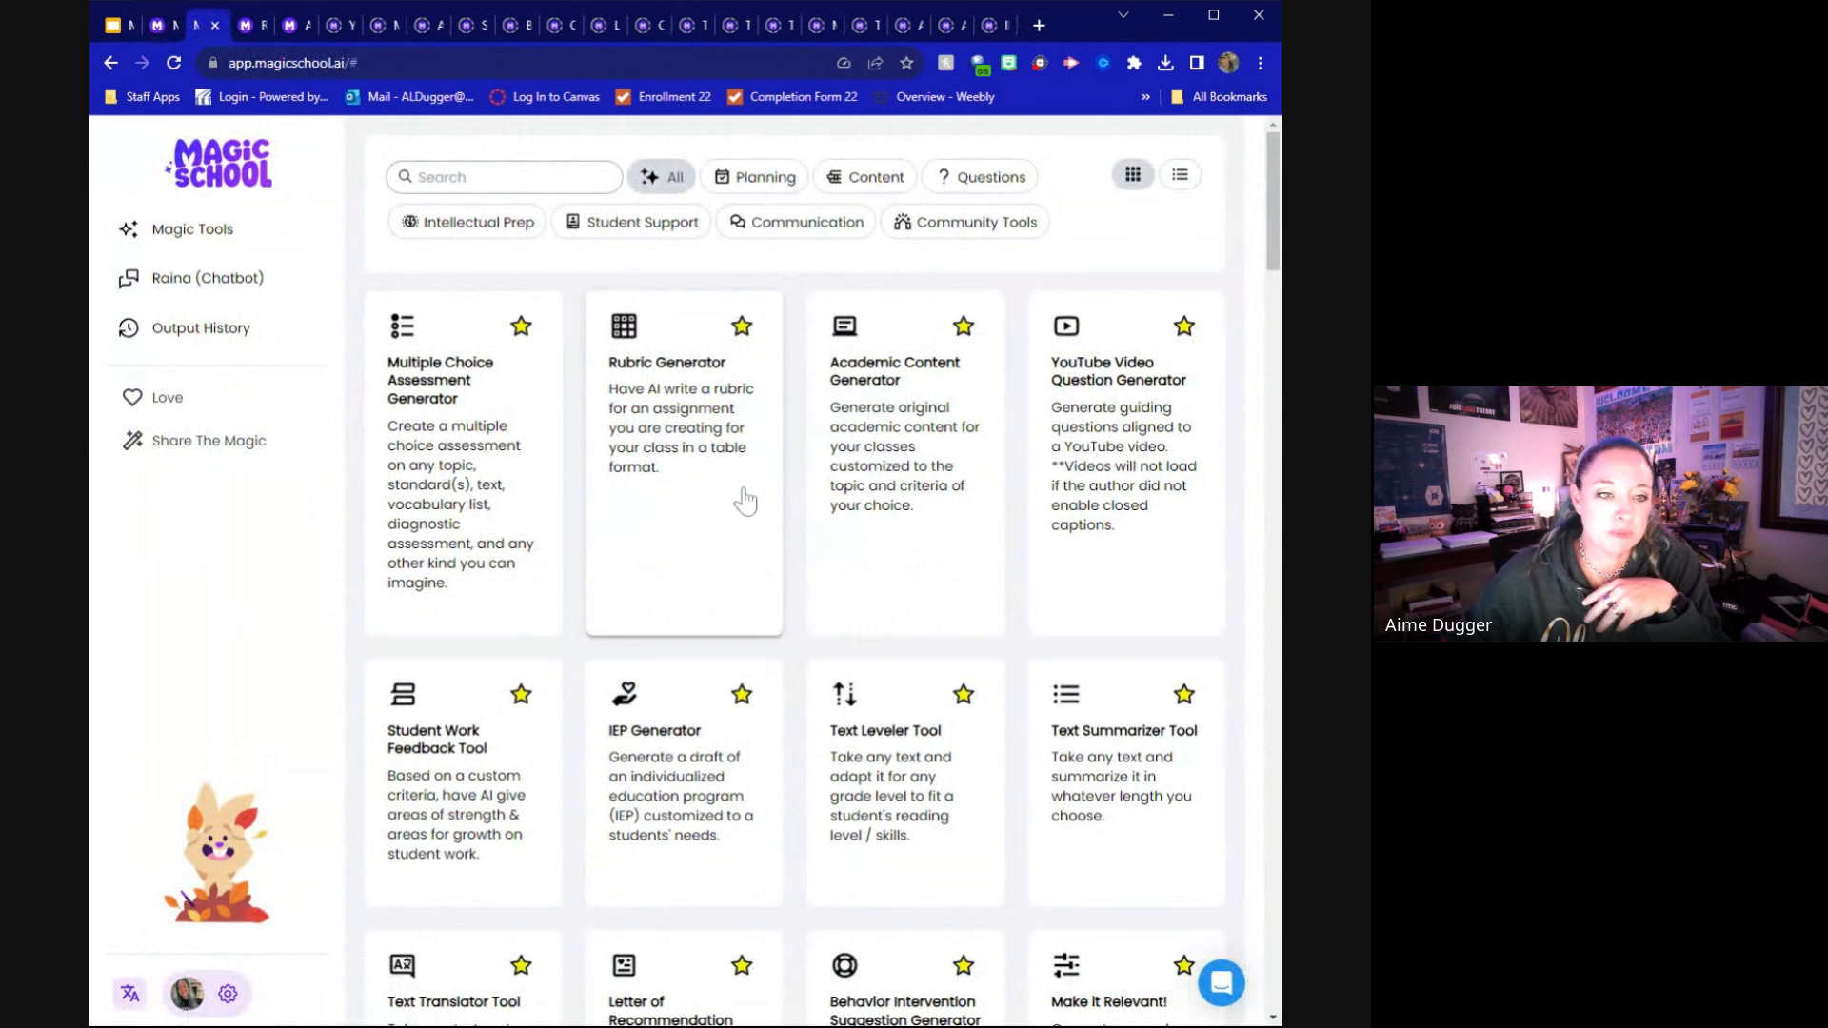
pyautogui.scroll(-2, 757, 555)
pyautogui.scroll(-5, 759, 555)
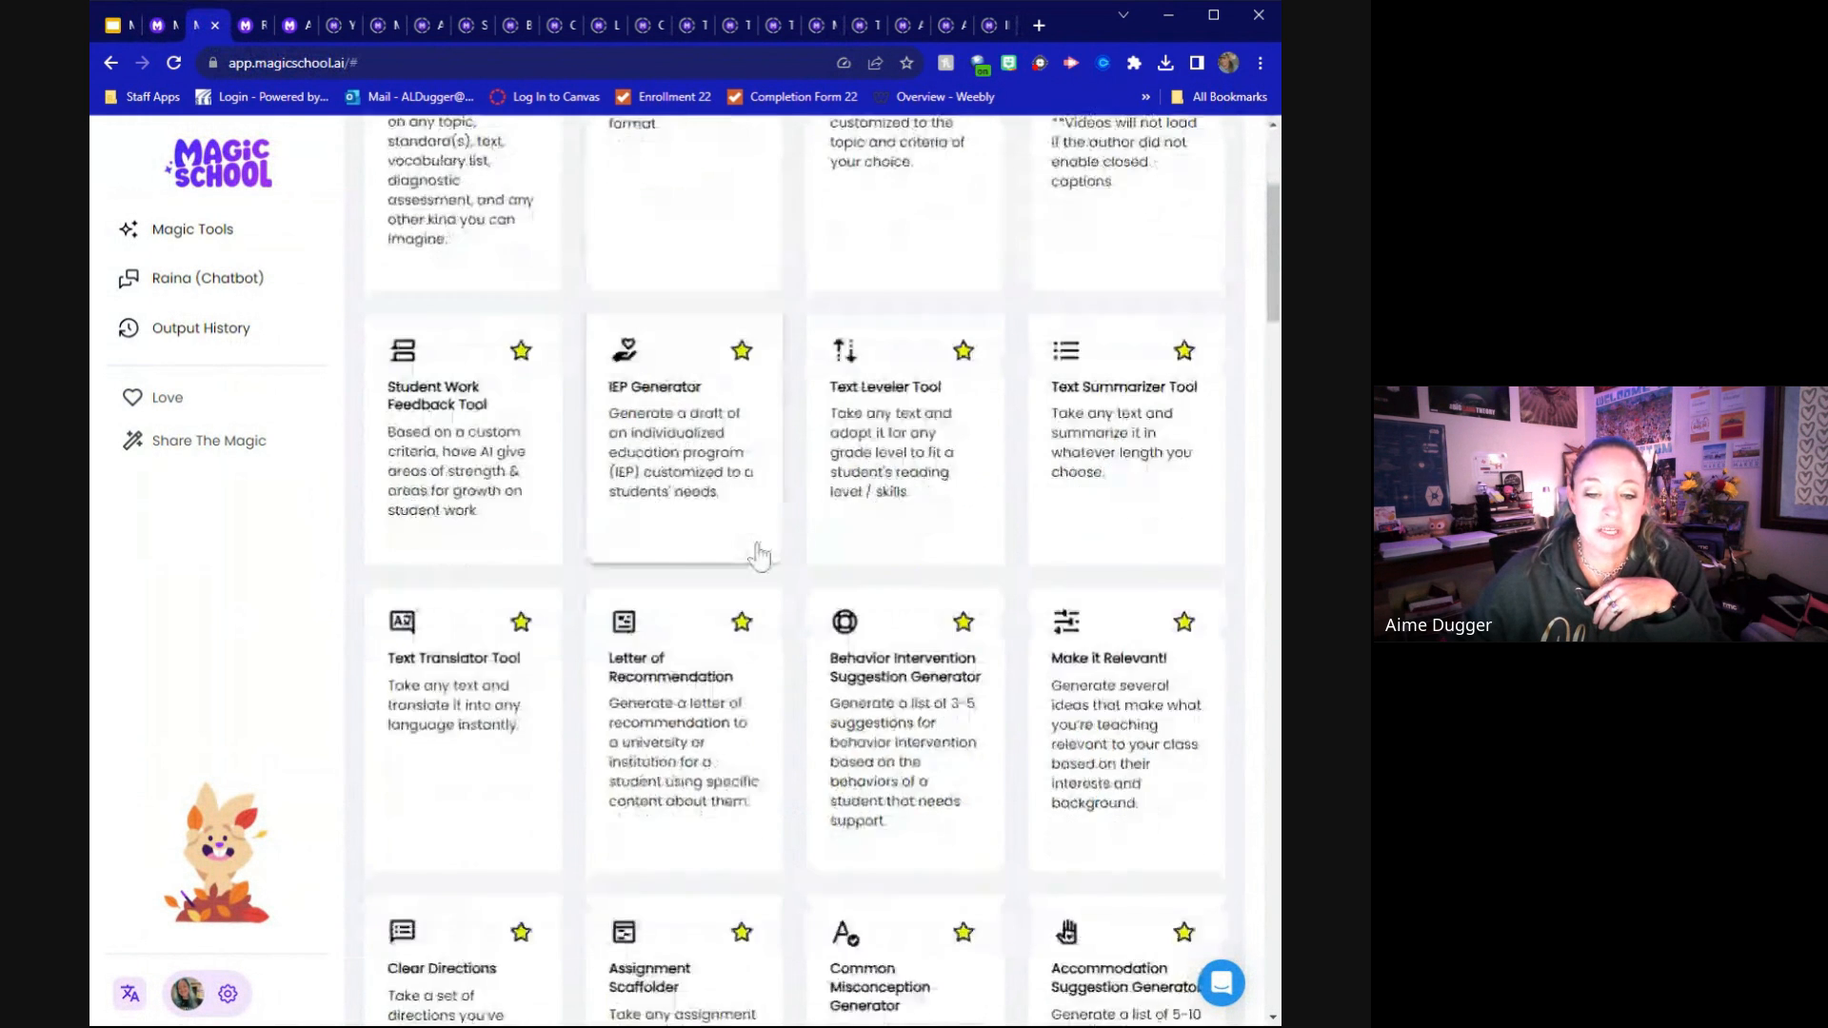
pyautogui.scroll(-8, 758, 555)
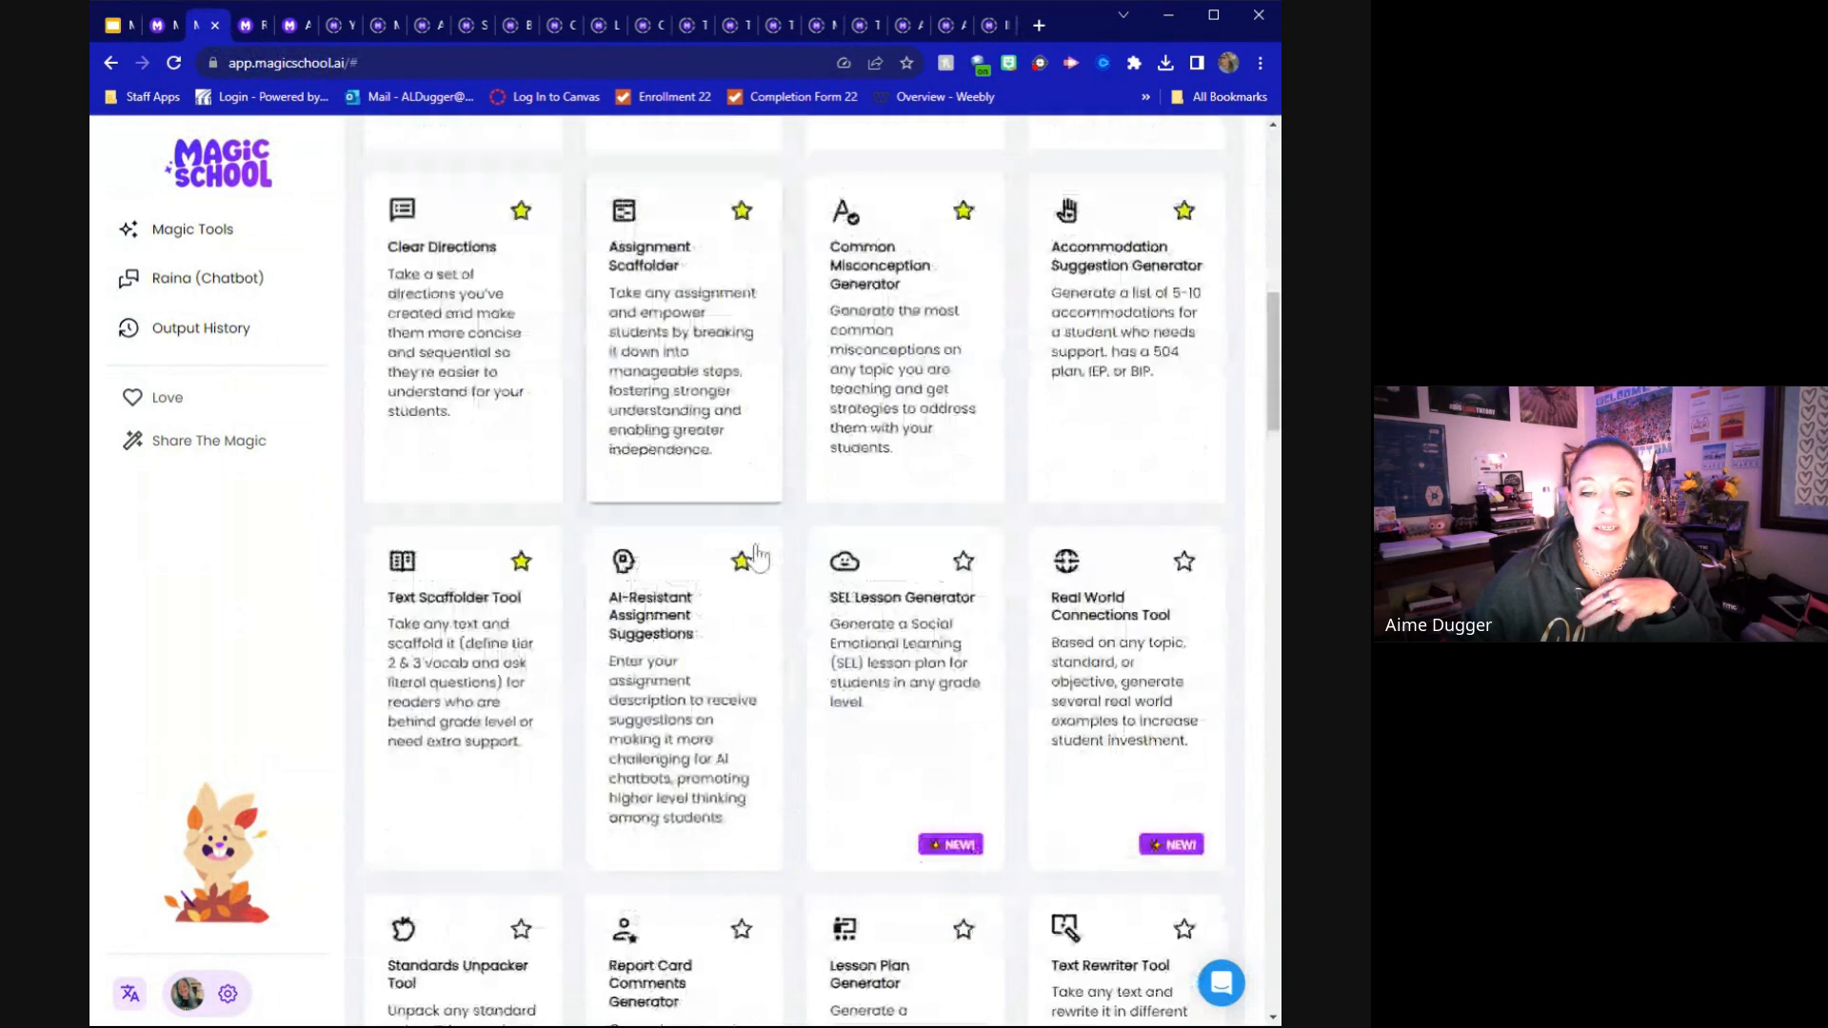
pyautogui.scroll(-4, 754, 558)
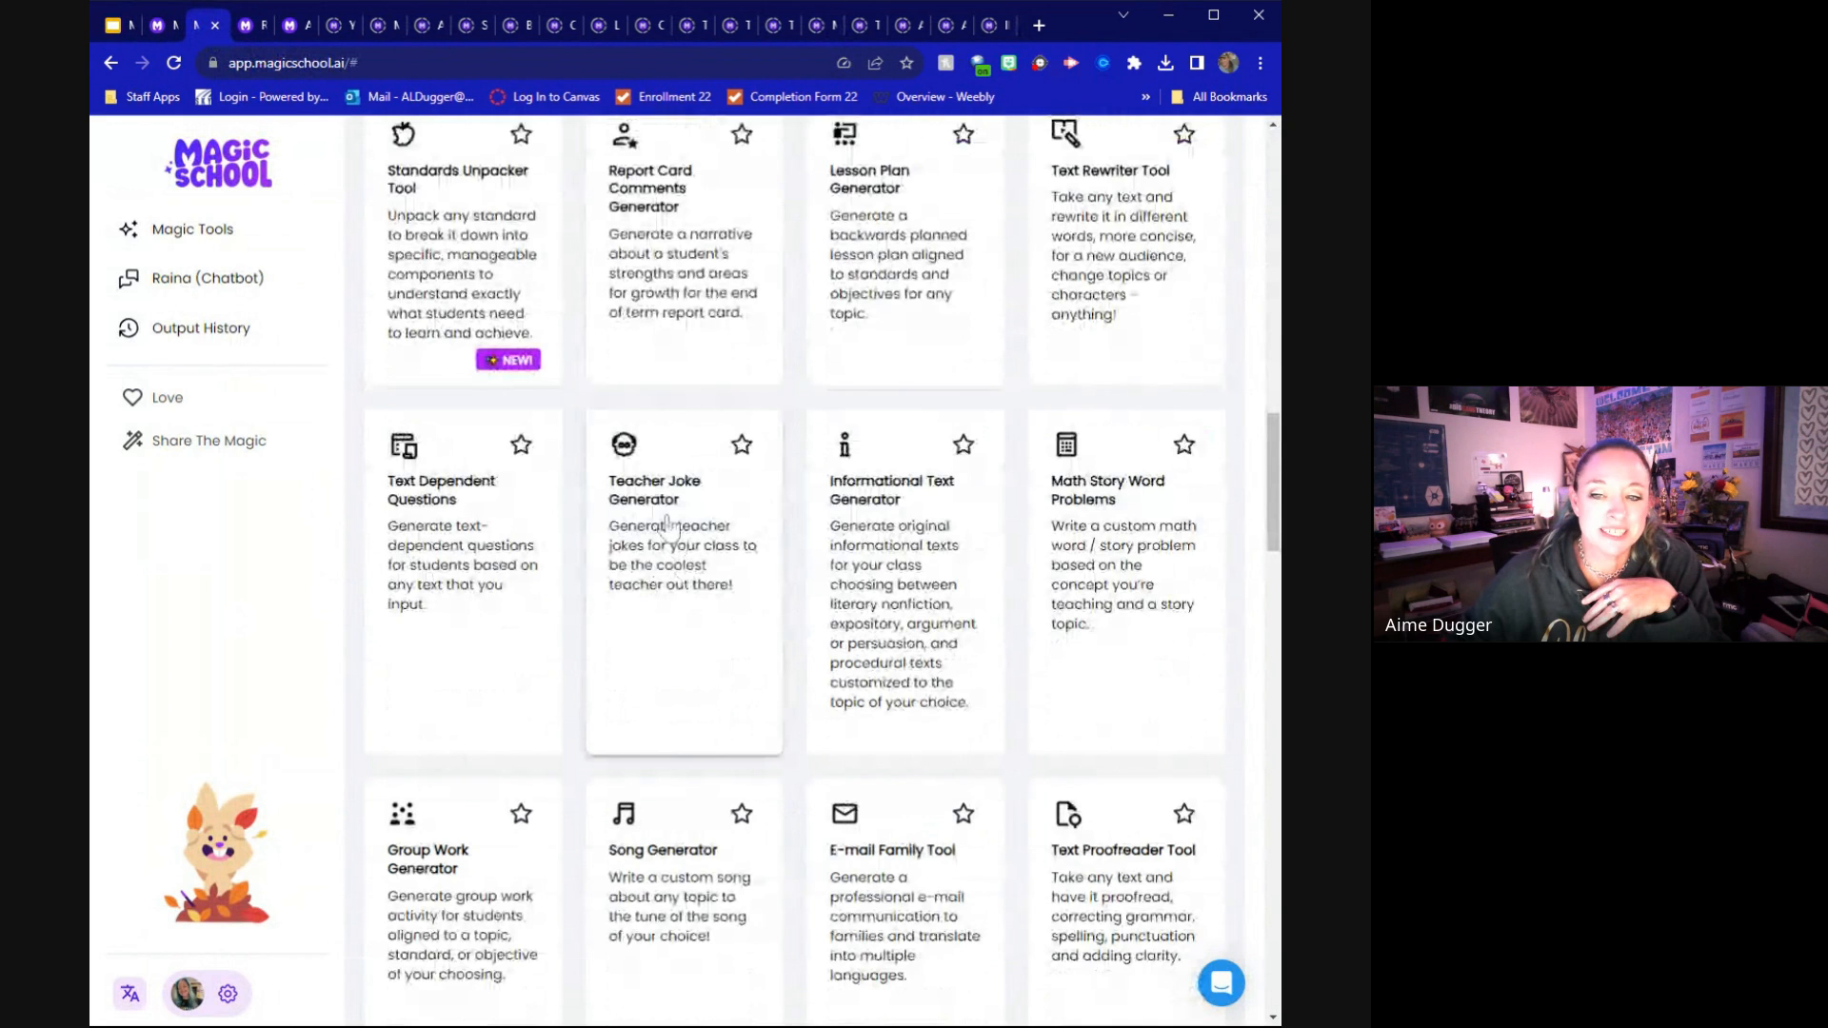
pyautogui.scroll(-2, 668, 534)
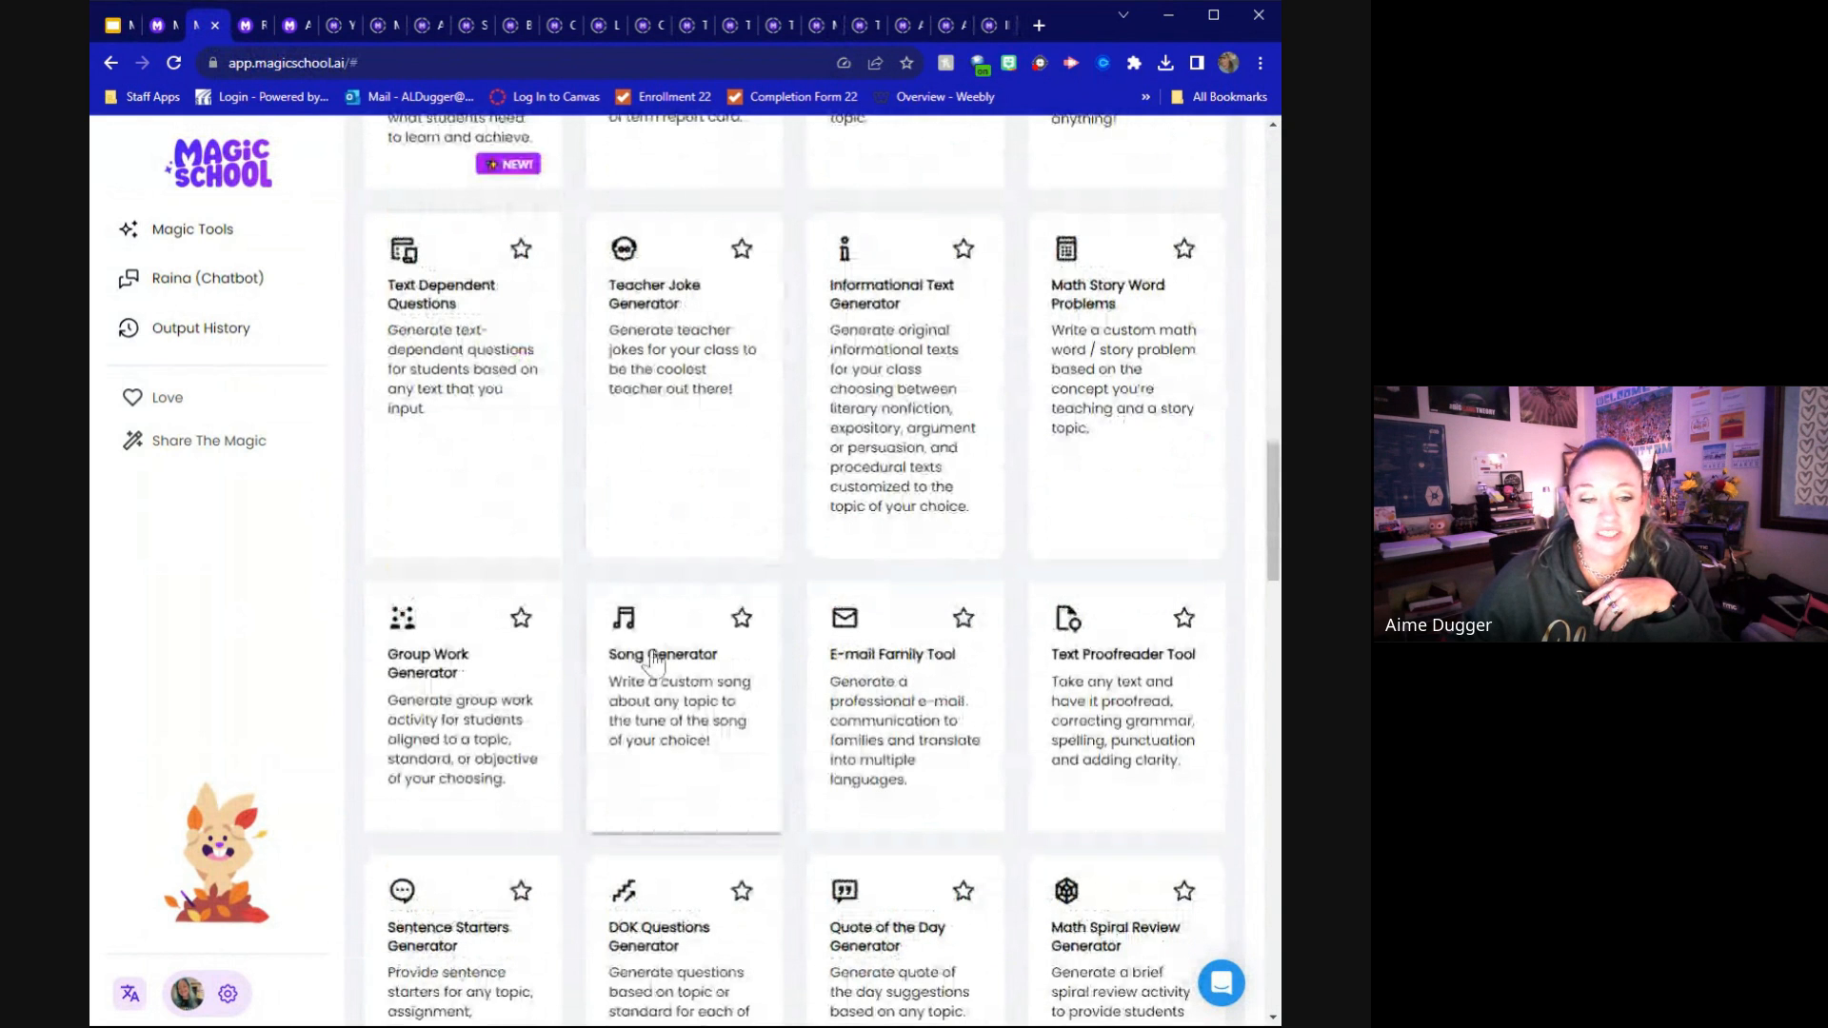
# Review the account details in the profile settings and return to the Magic Tools catalogue
pyautogui.click(228, 1000)
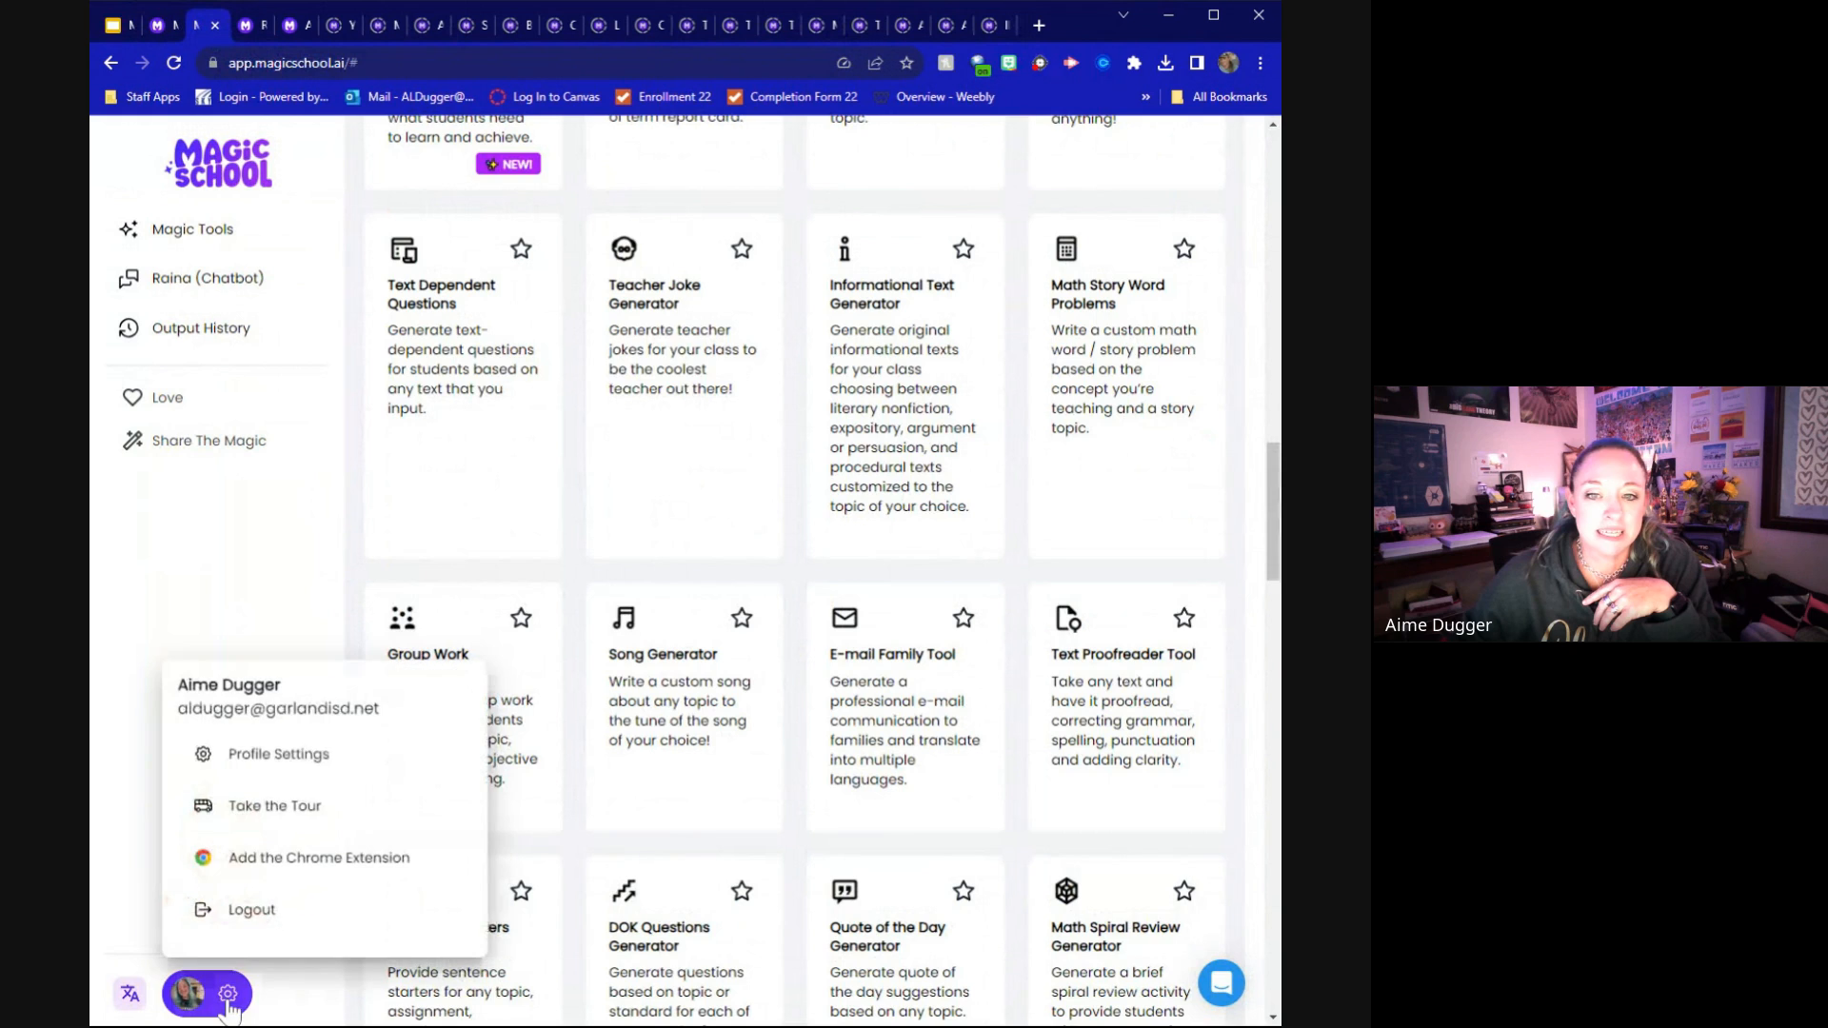
pyautogui.click(262, 762)
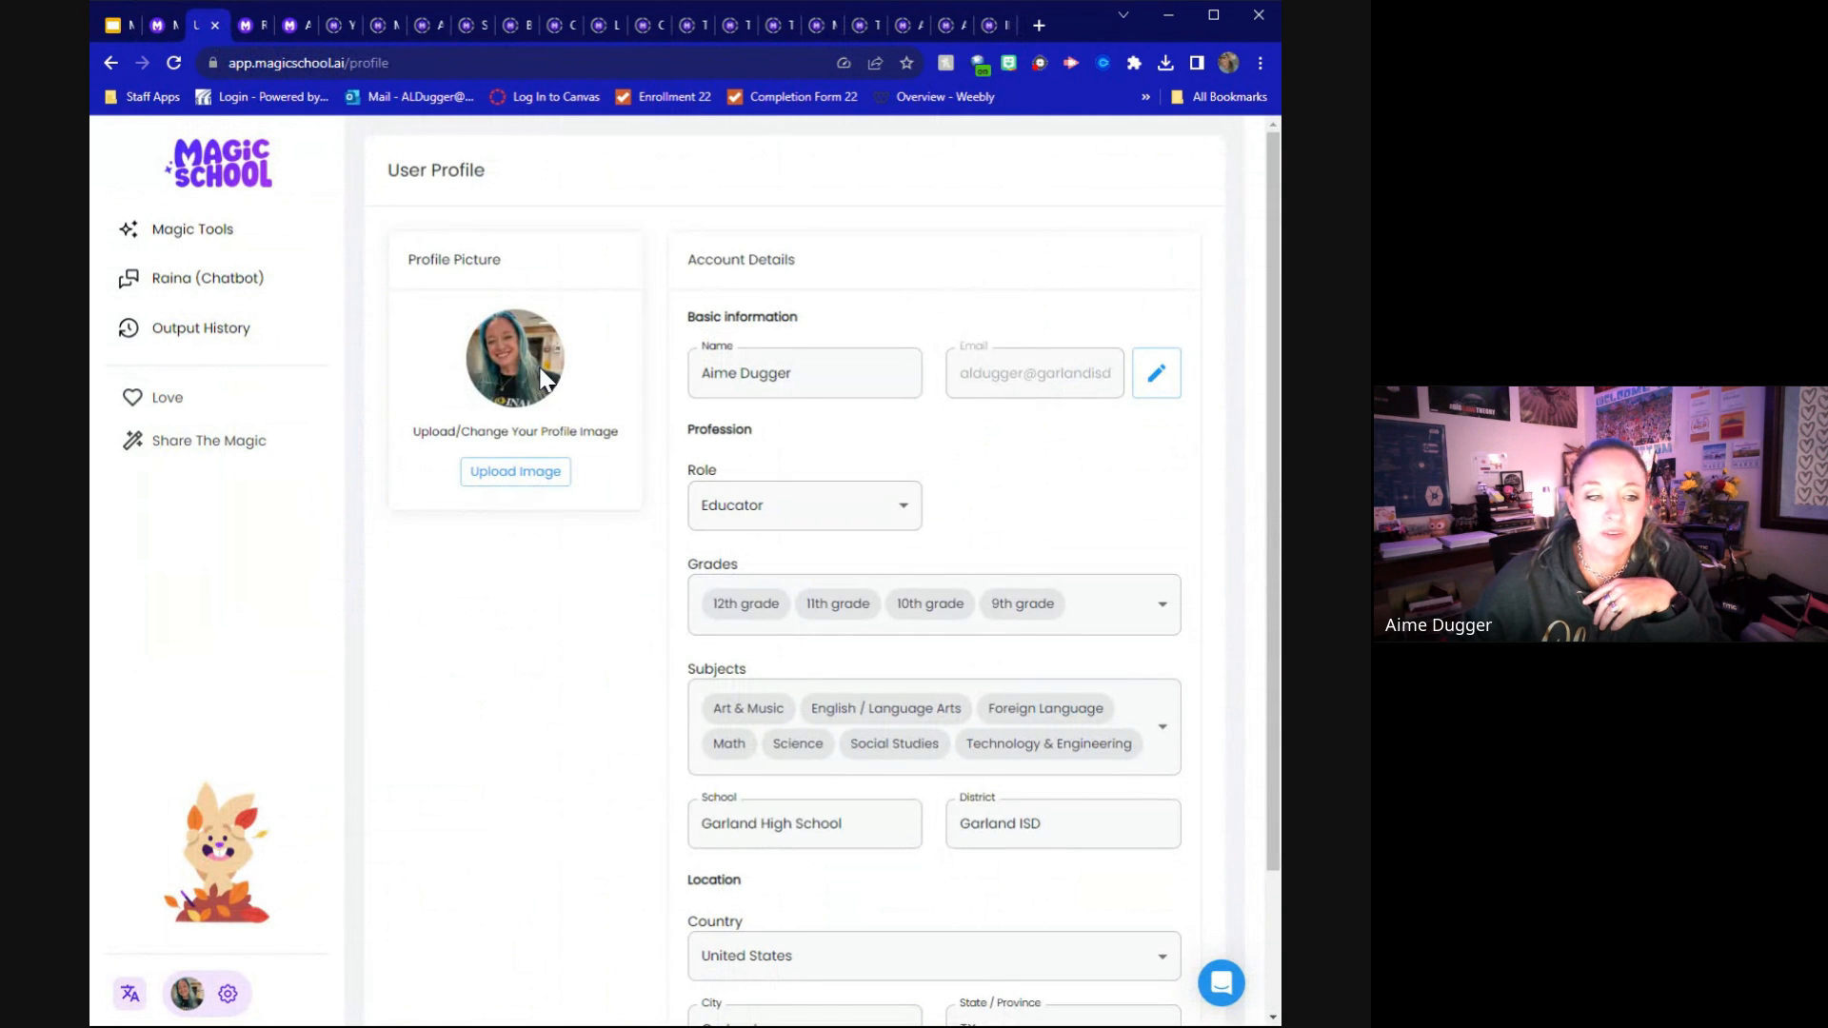
pyautogui.scroll(-1, 804, 557)
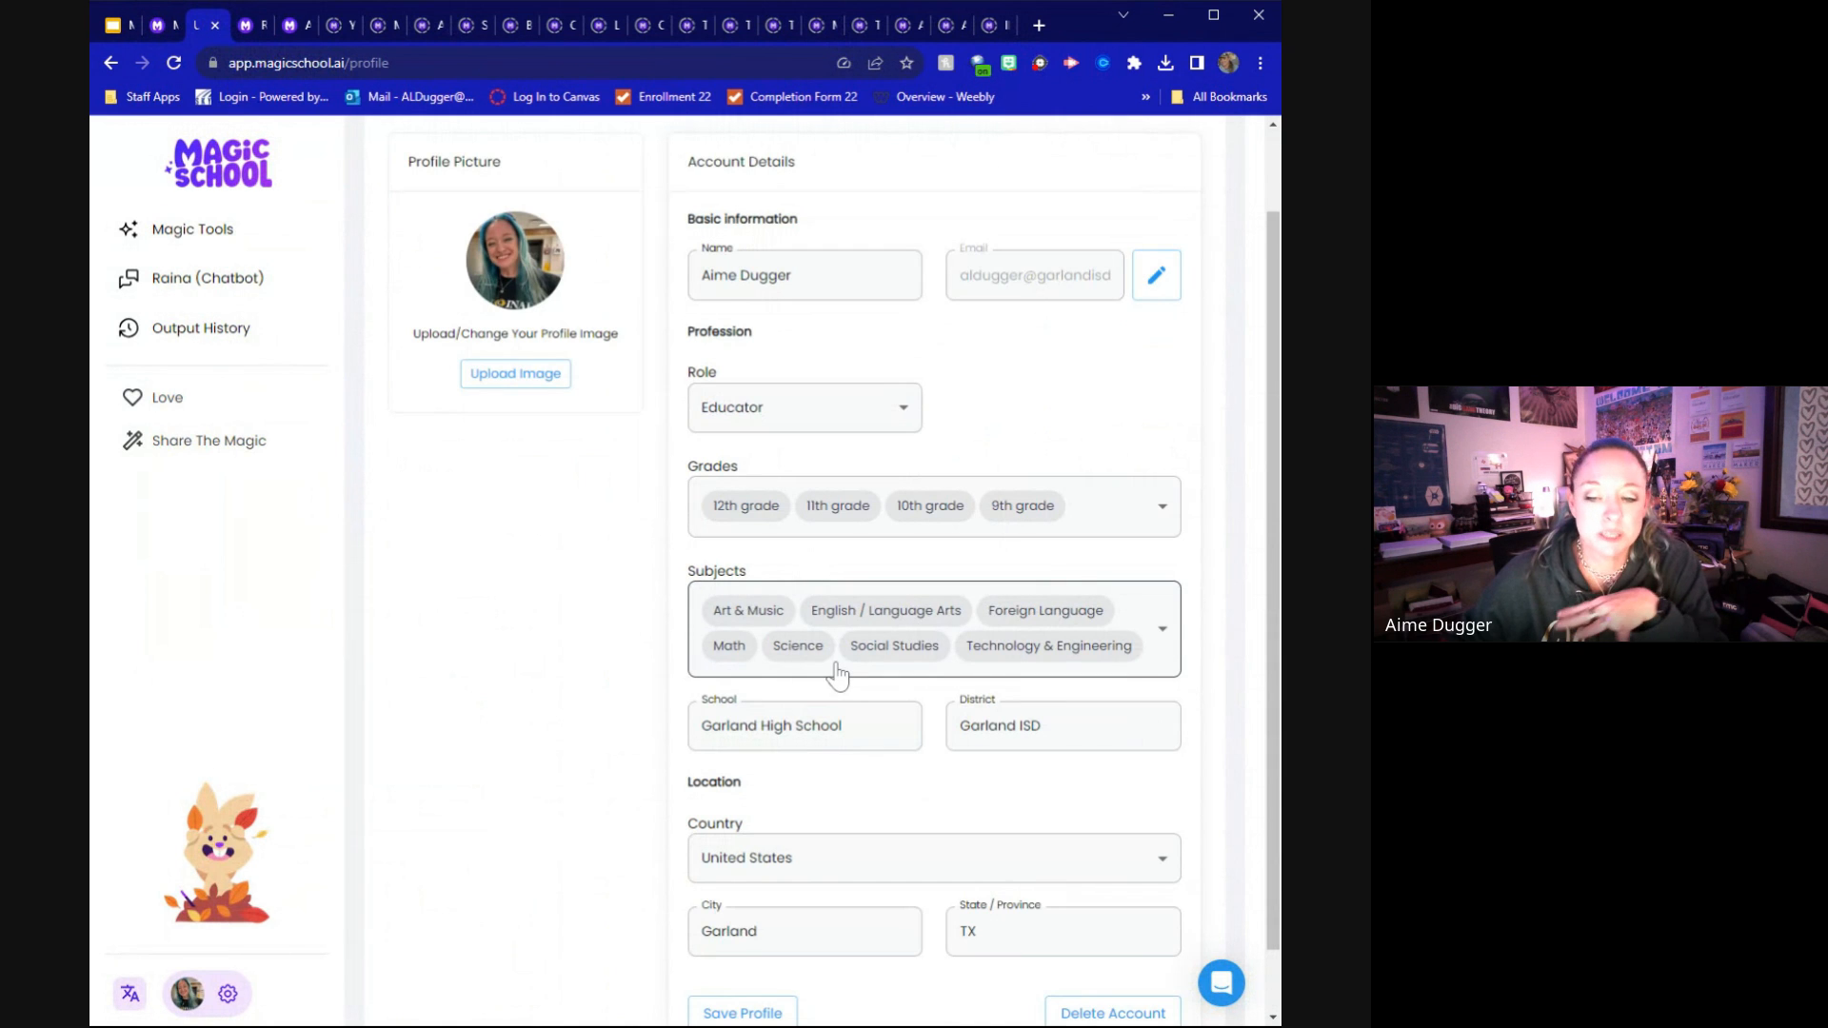
pyautogui.scroll(-1, 837, 676)
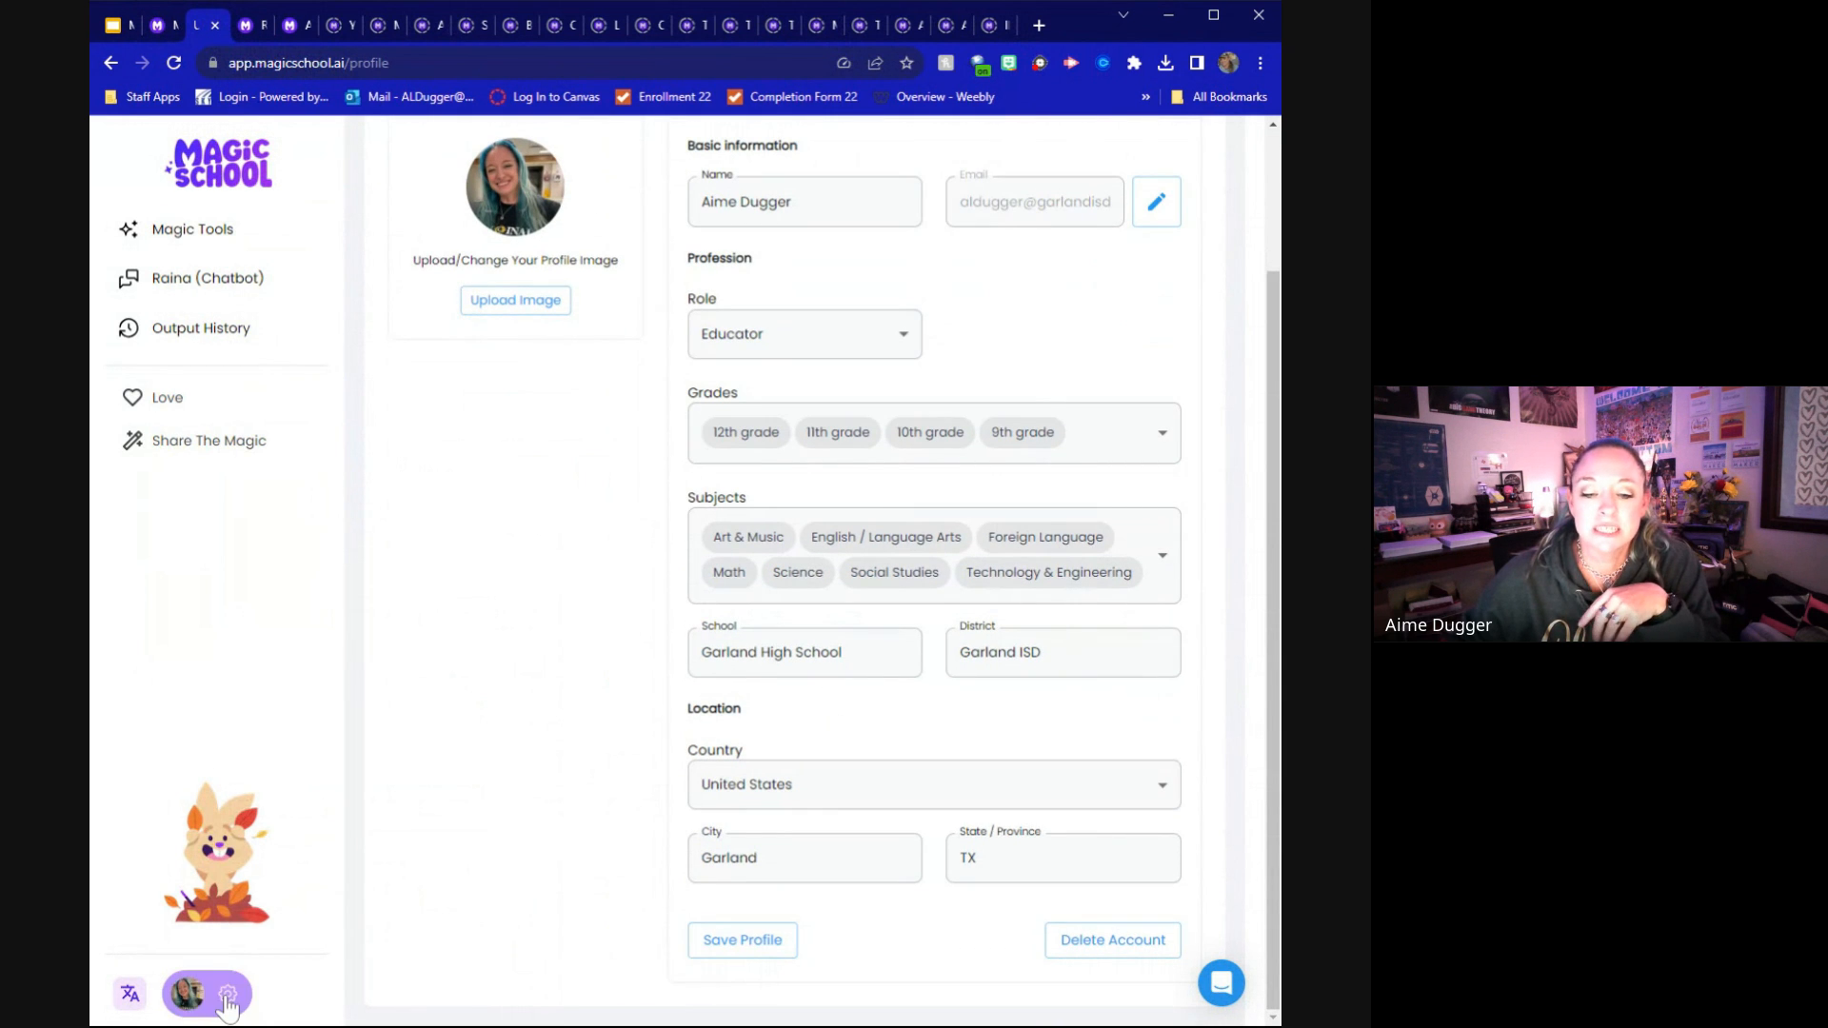
pyautogui.click(222, 243)
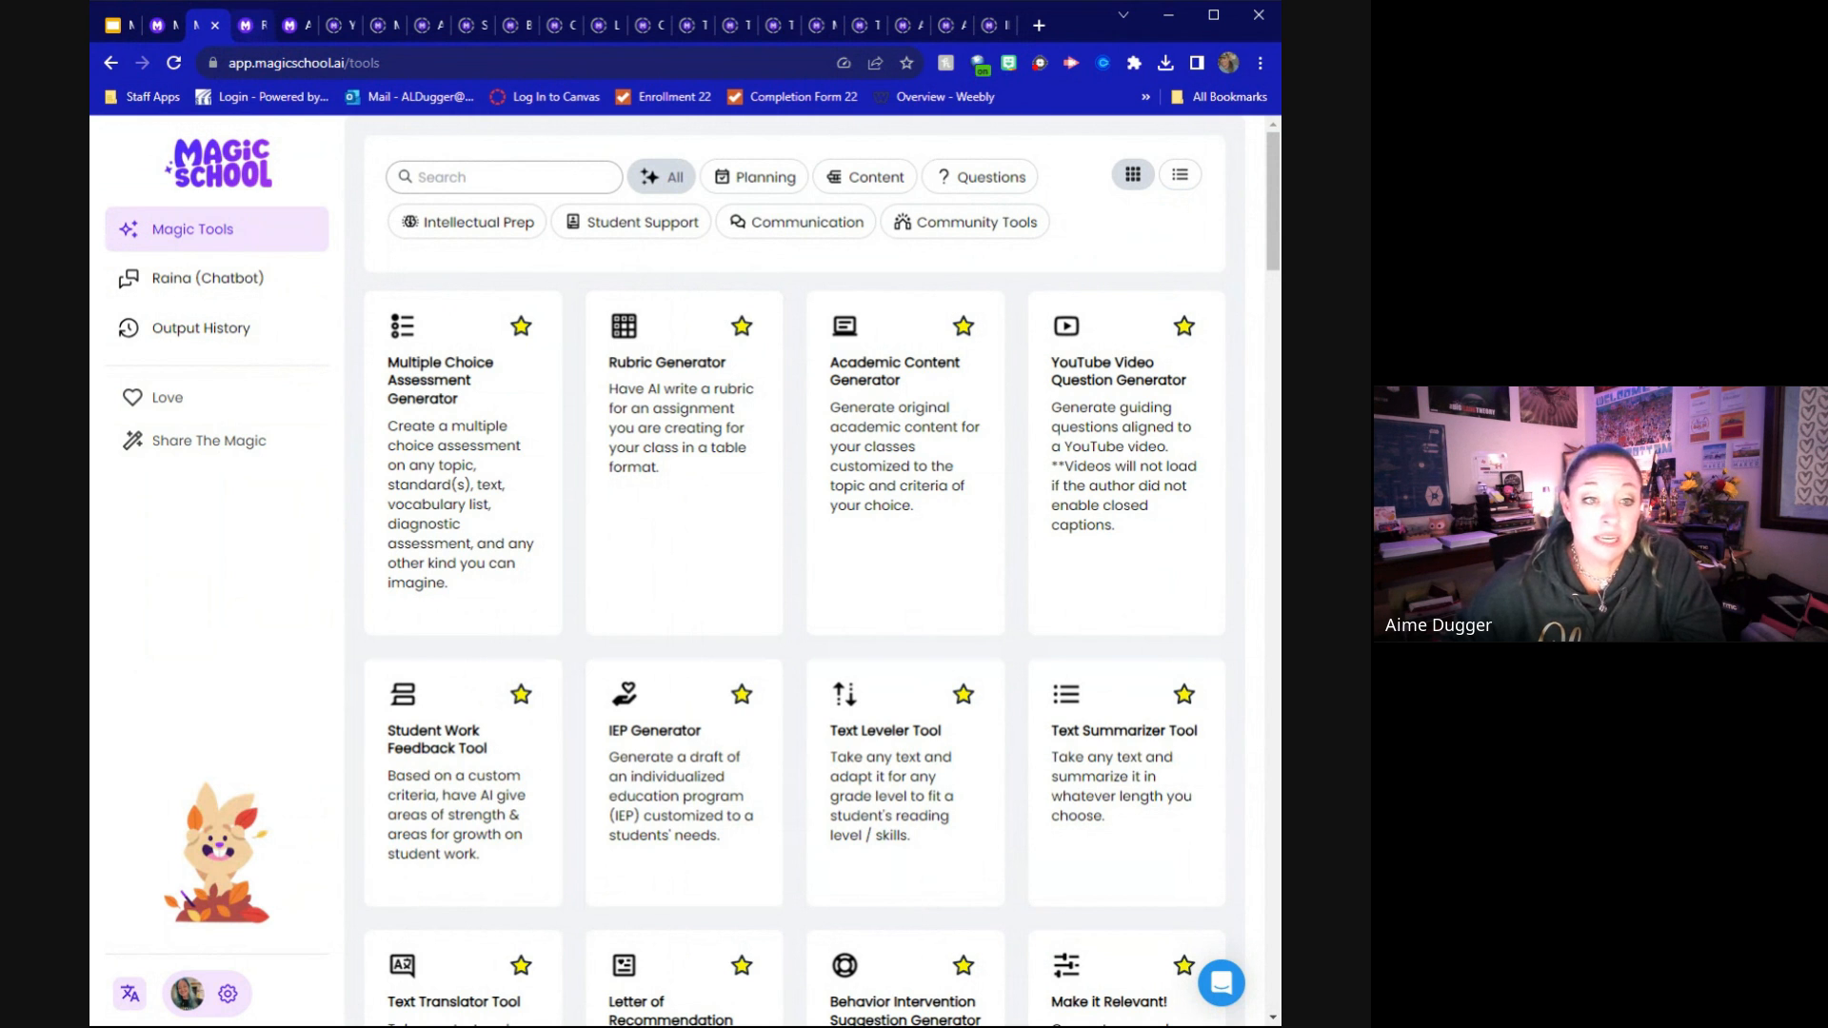
# Load the exemplar in the Rubric Generator and generate the 8th grade argumentative writing rubric
pyautogui.click(252, 25)
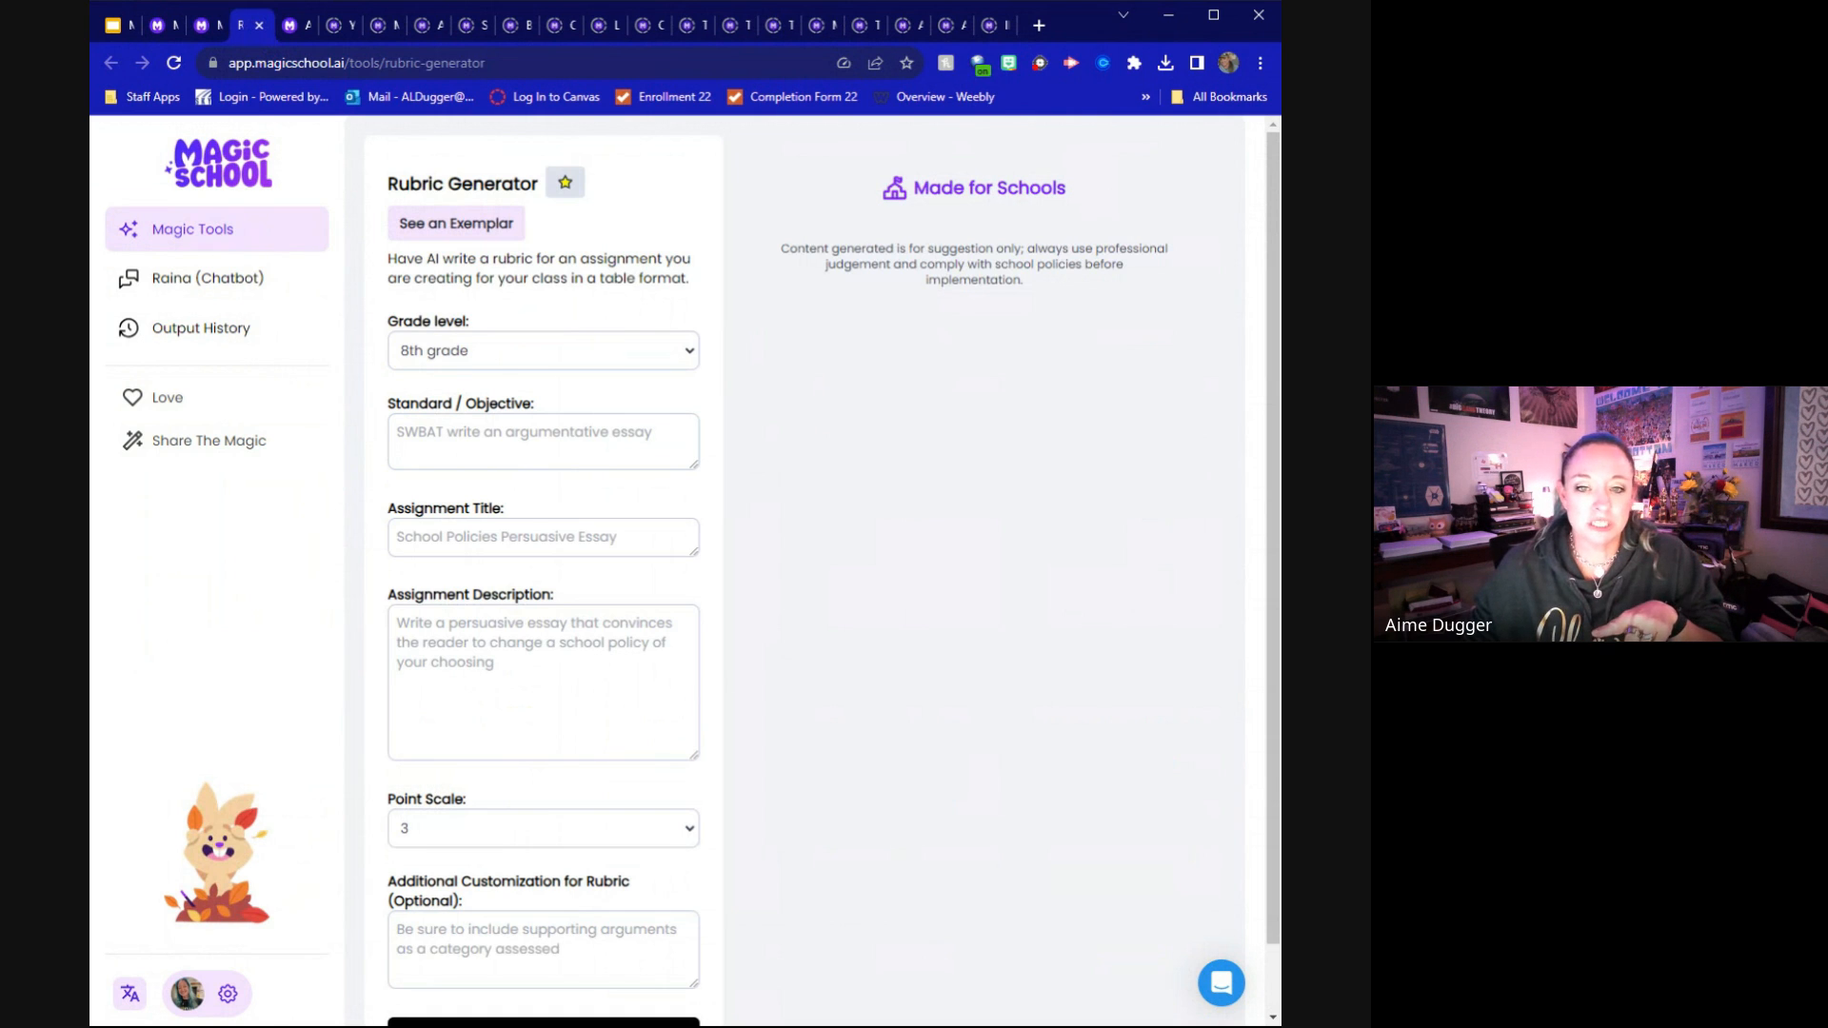
pyautogui.click(433, 225)
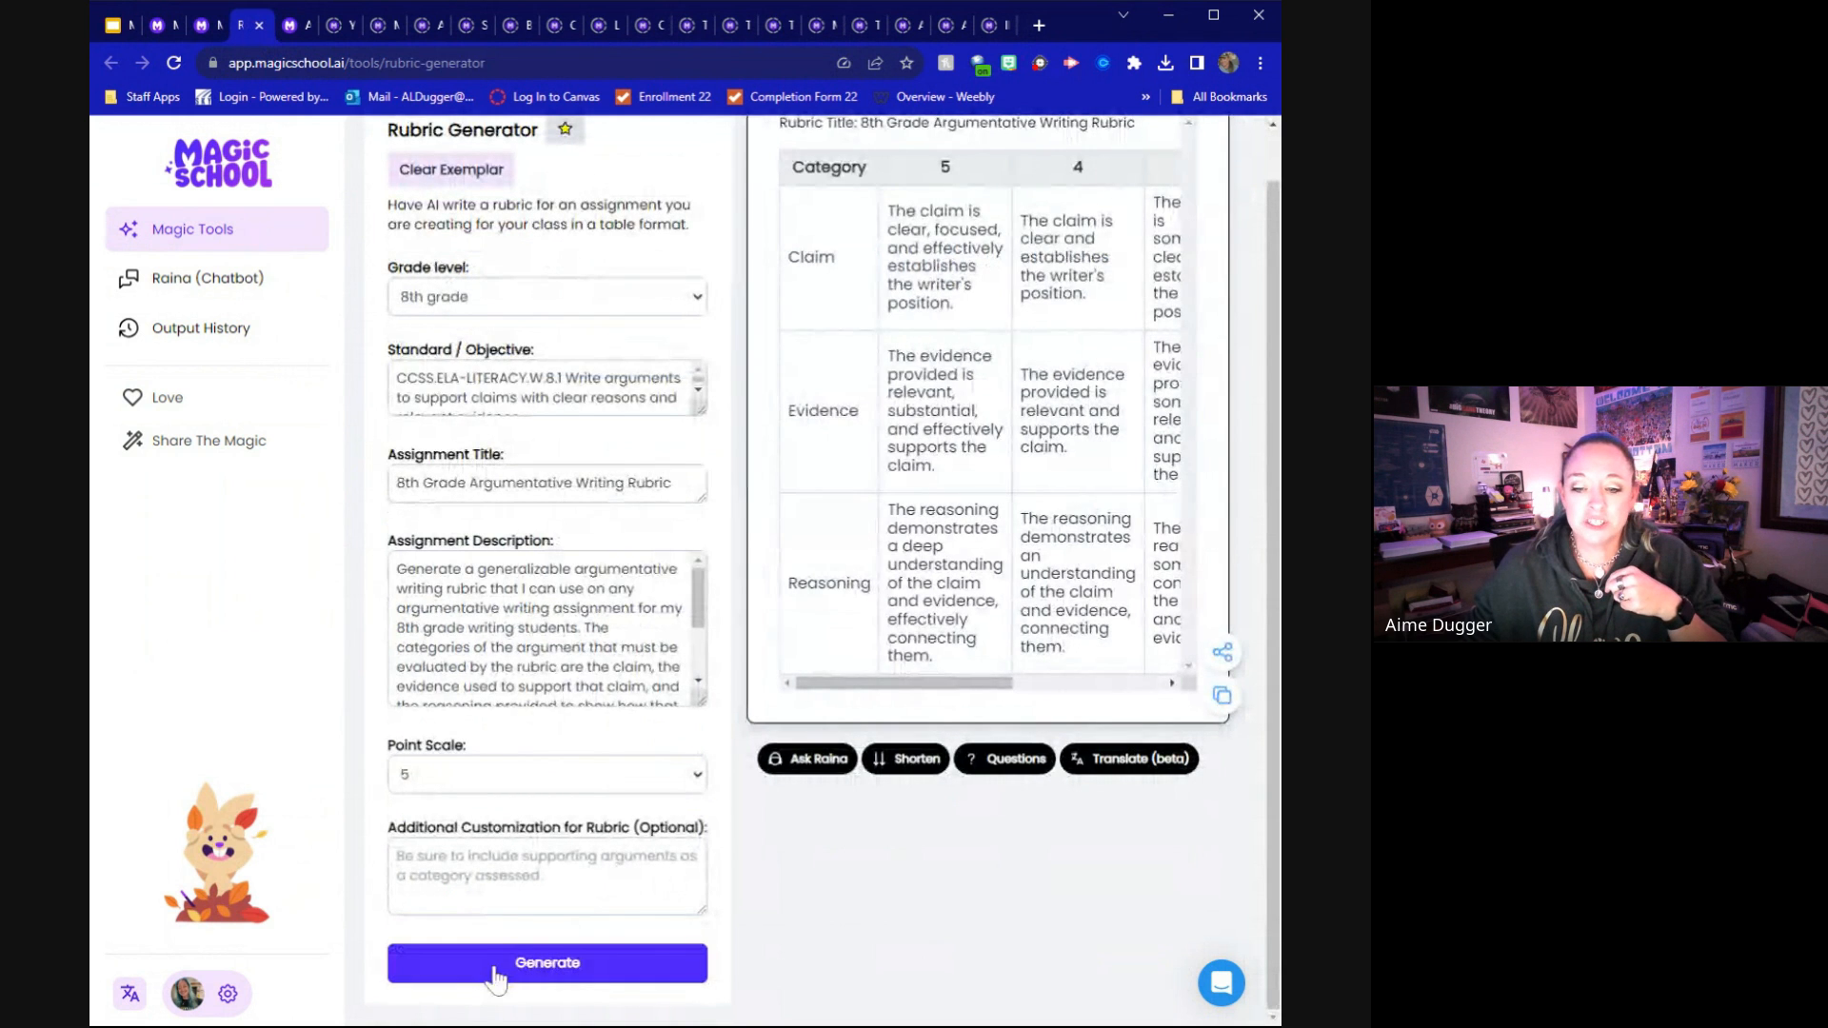
pyautogui.click(495, 973)
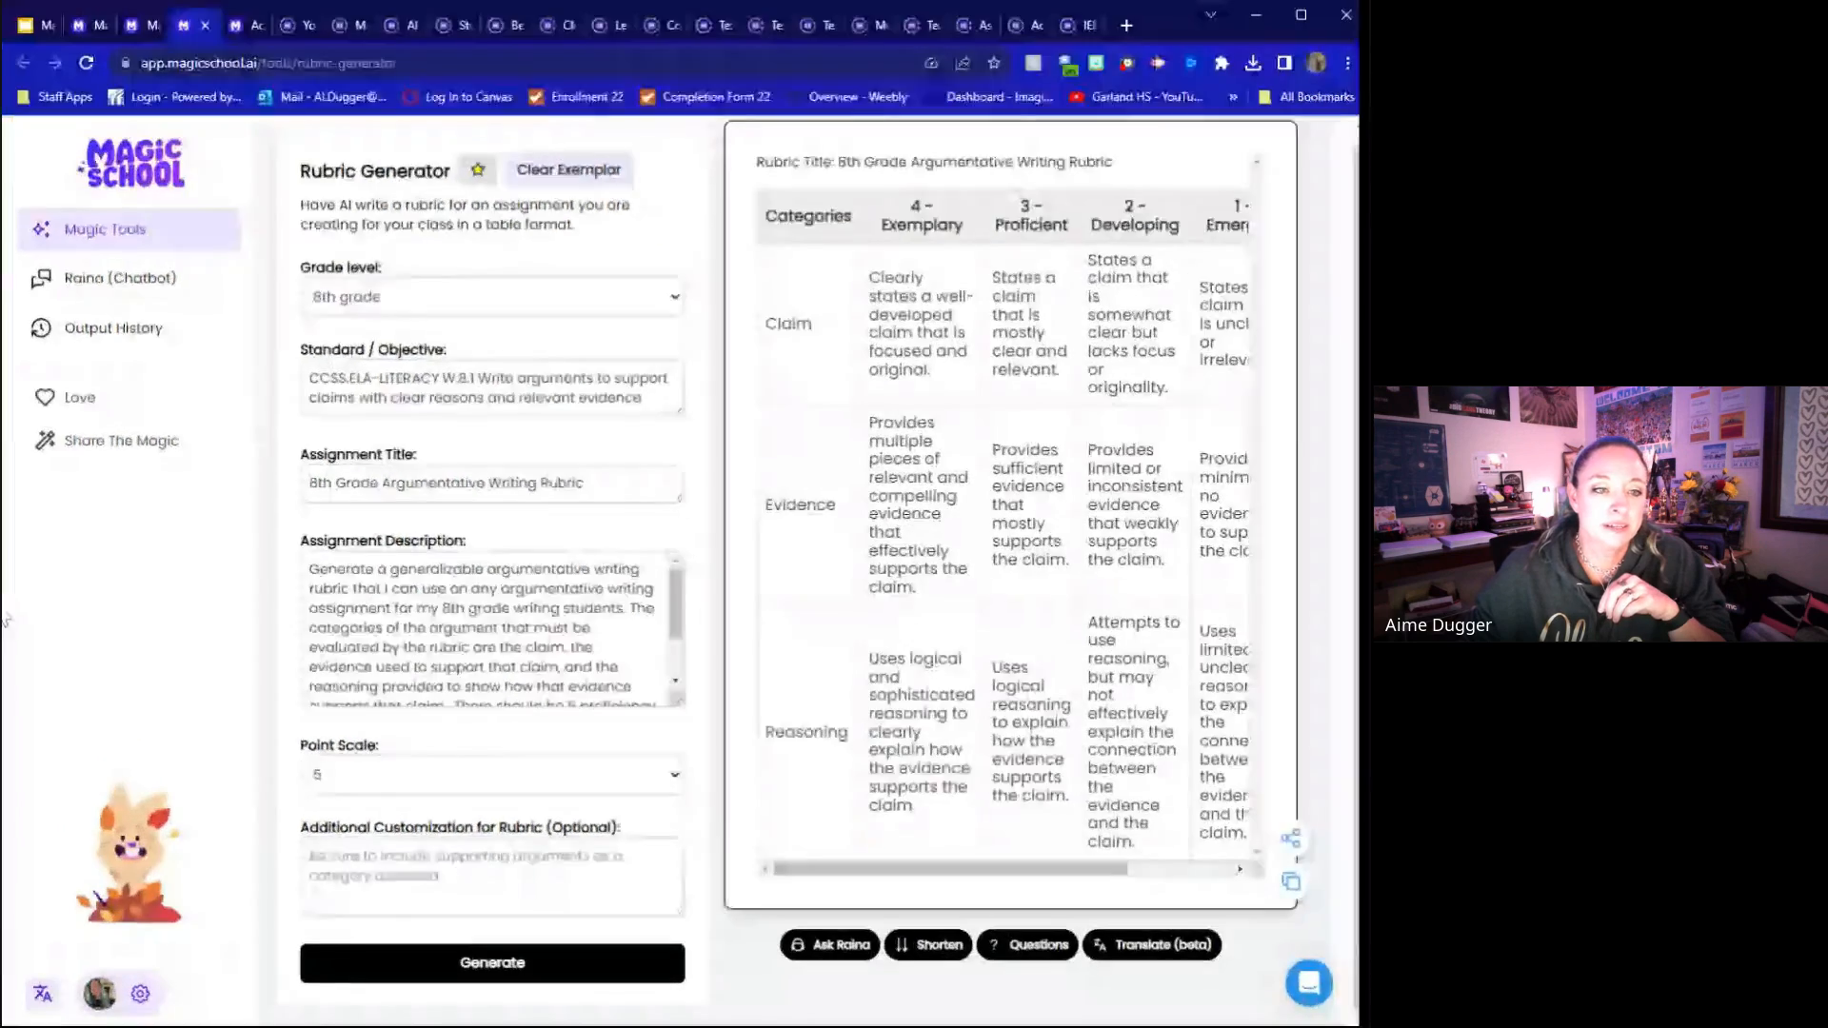
# Widen the browser window and show the translation languages available for the generated rubric
pyautogui.moveTo(5, 620); pyautogui.dragTo(84, 620)
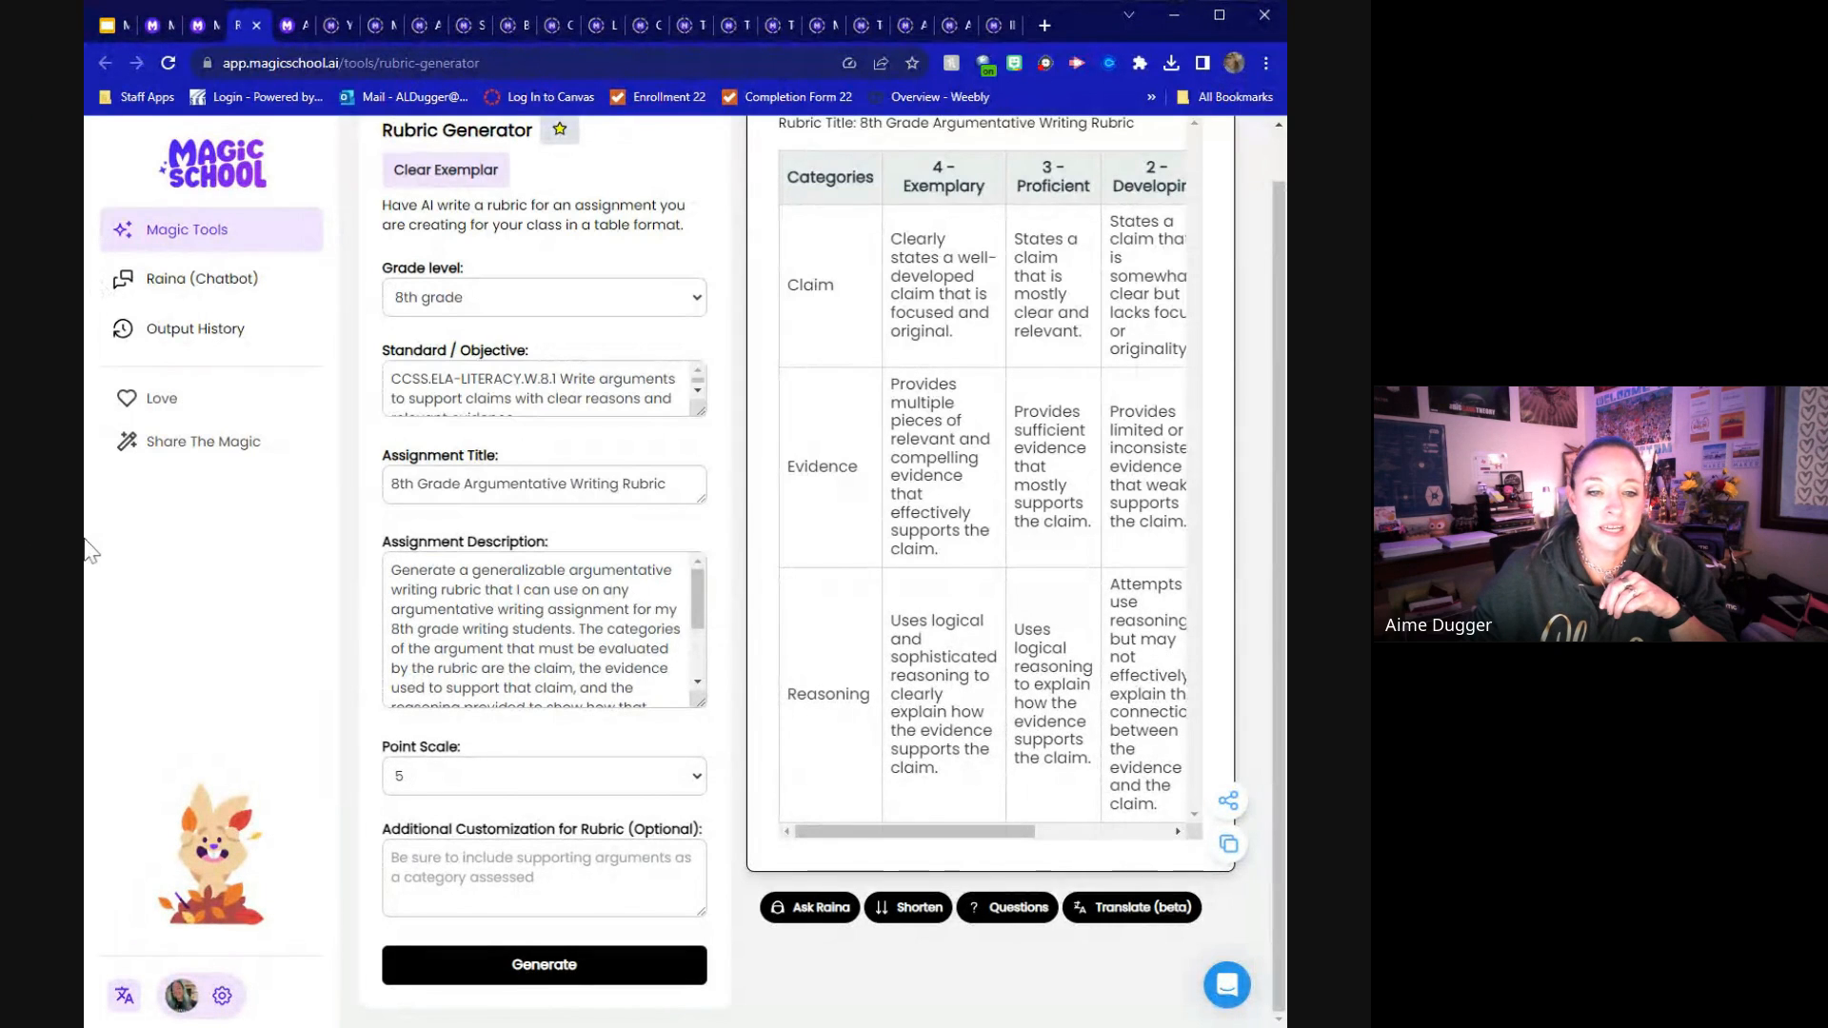
pyautogui.moveTo(88, 550); pyautogui.dragTo(8, 545)
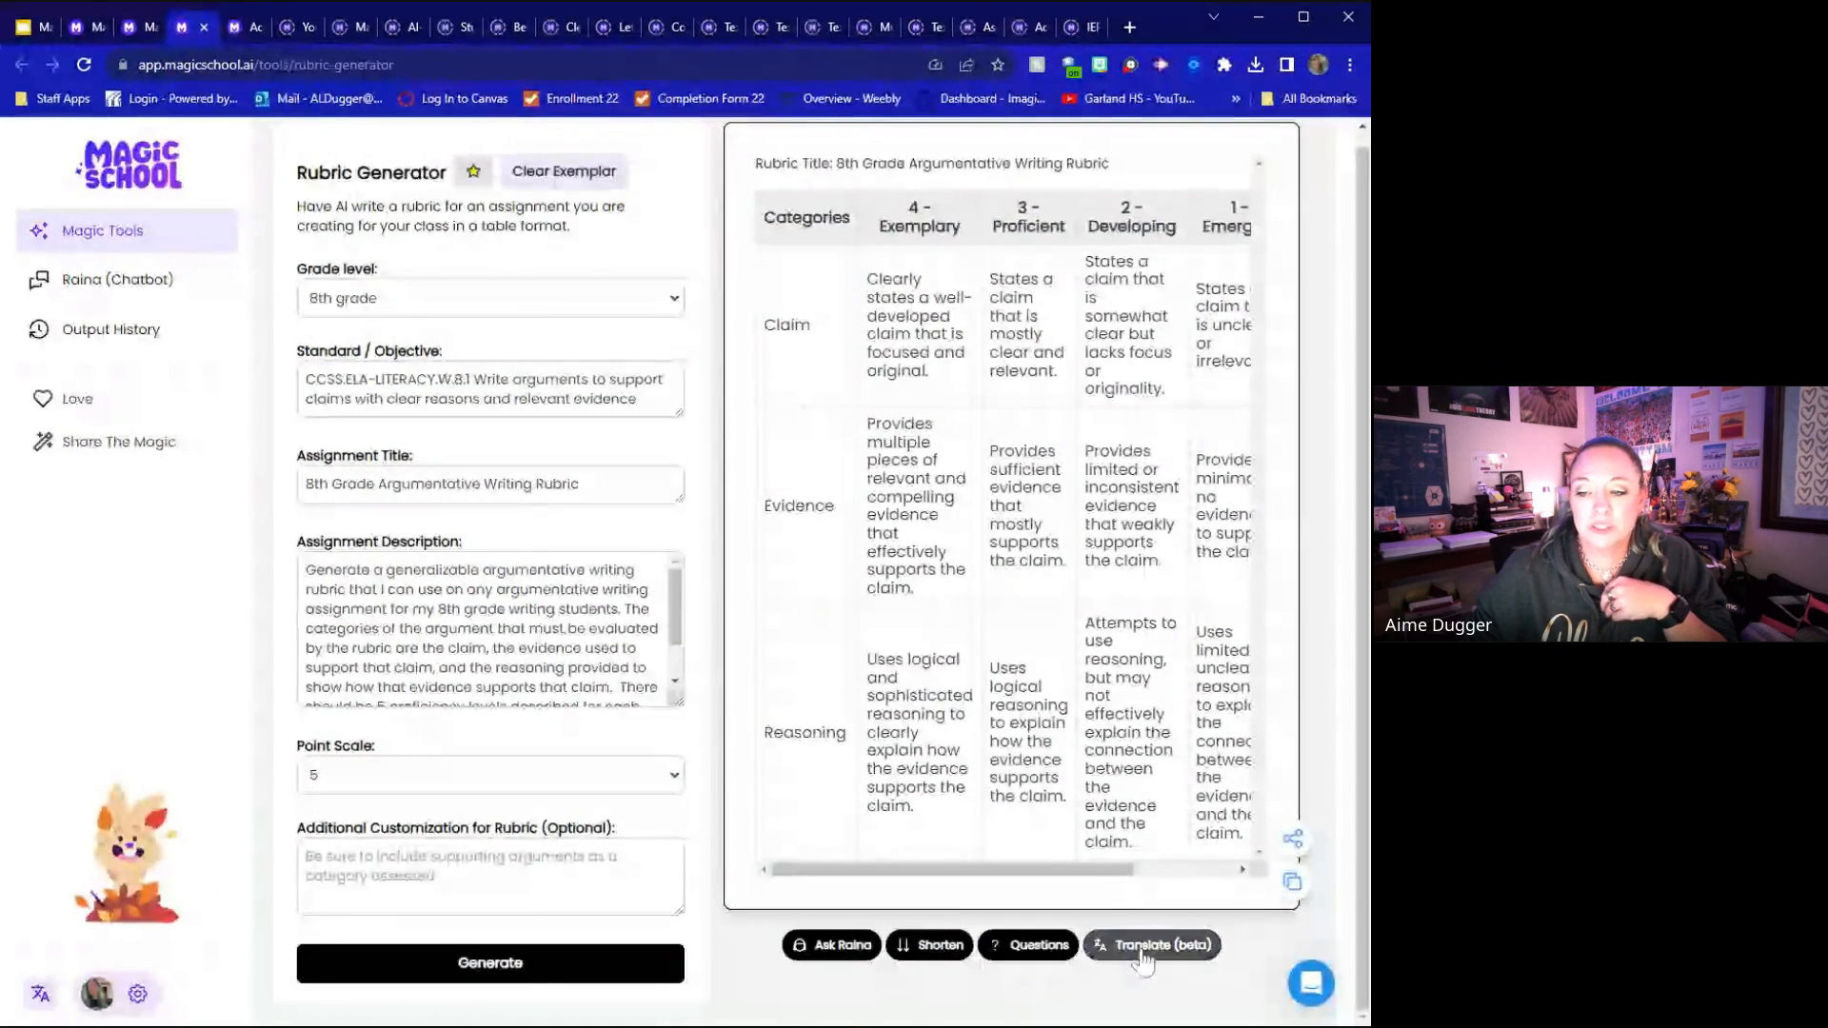
pyautogui.click(1143, 952)
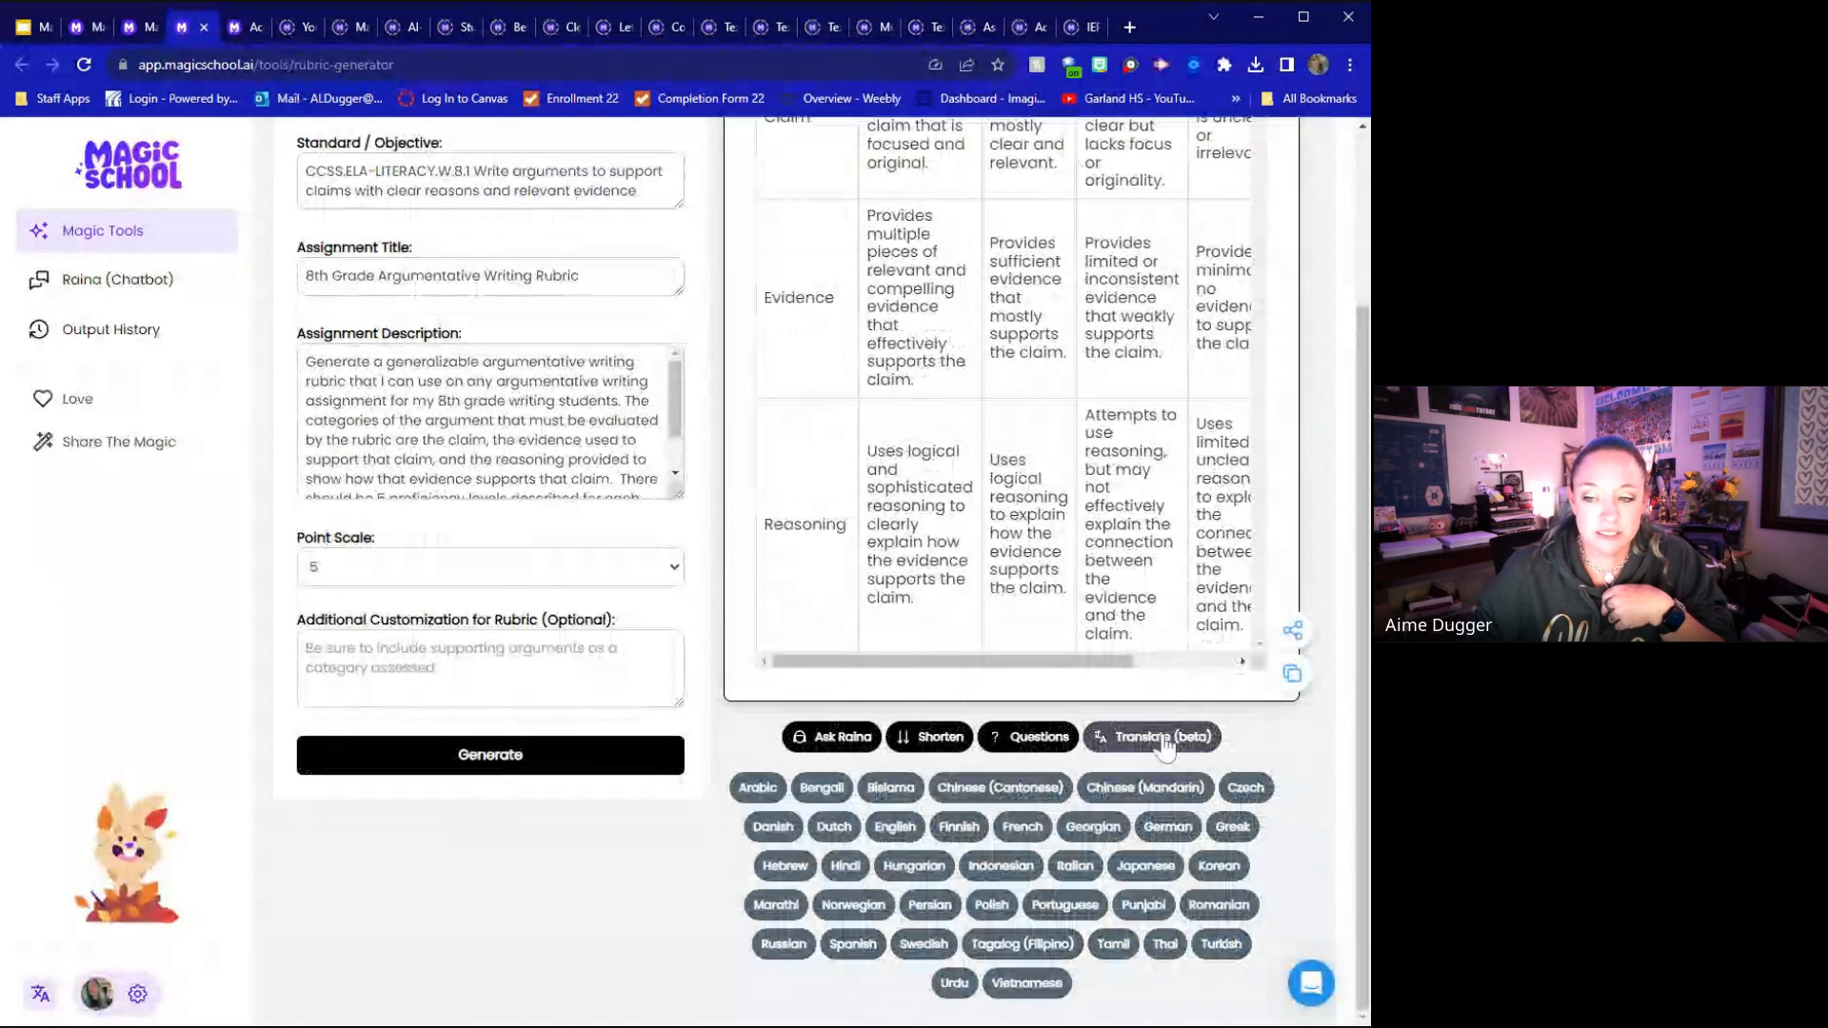
# Copy the generated argumentative writing rubric to the clipboard
pyautogui.scroll(1, 1244, 820)
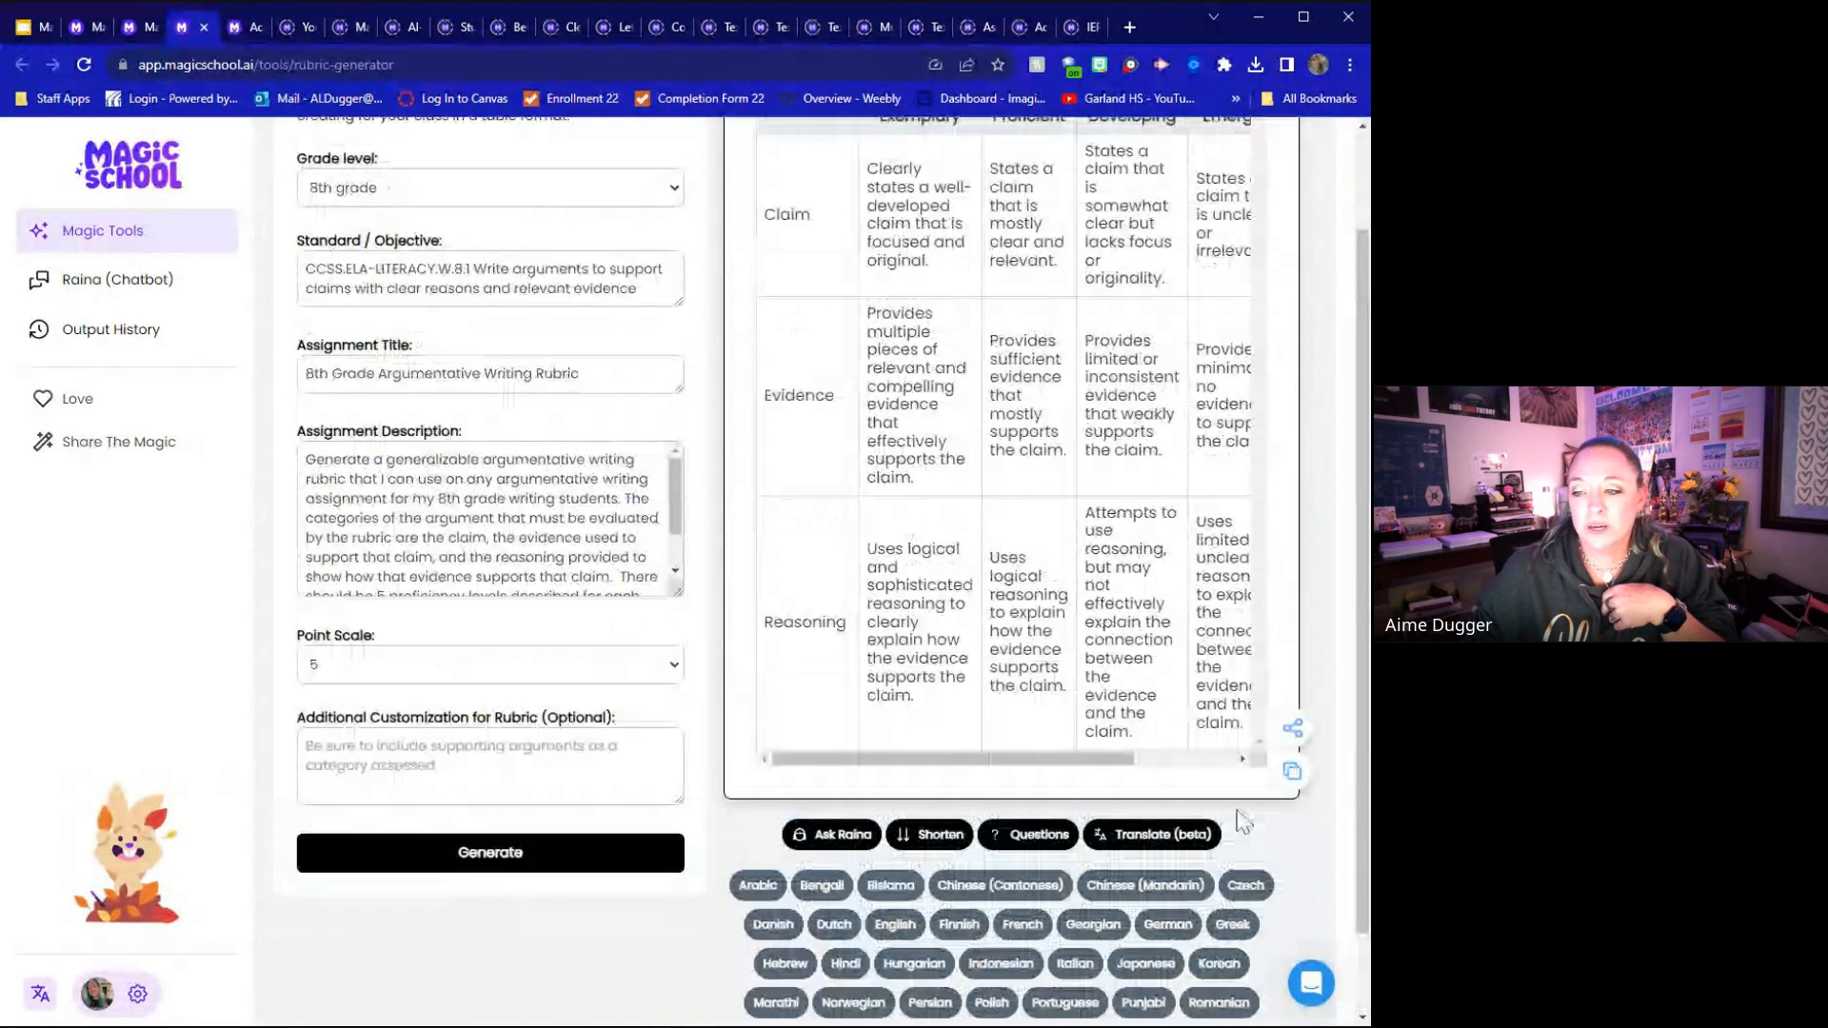
pyautogui.click(1291, 773)
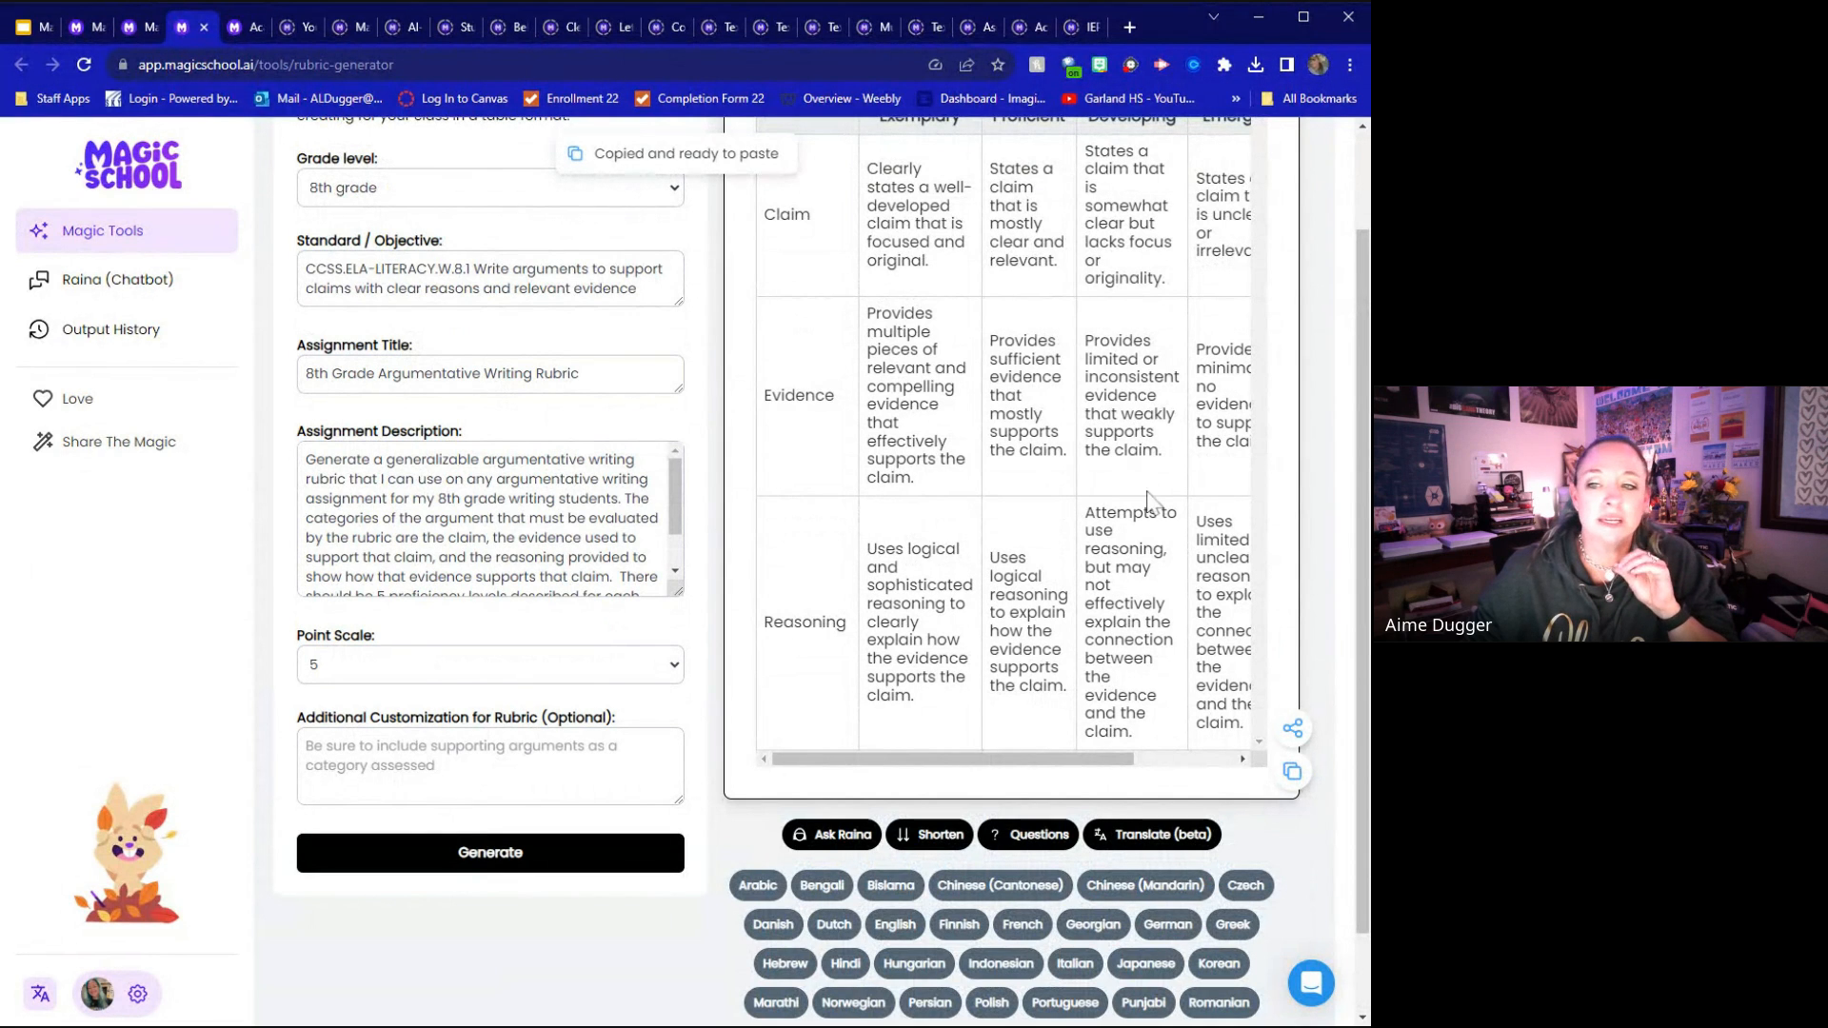
pyautogui.moveTo(1016, 762); pyautogui.dragTo(950, 772)
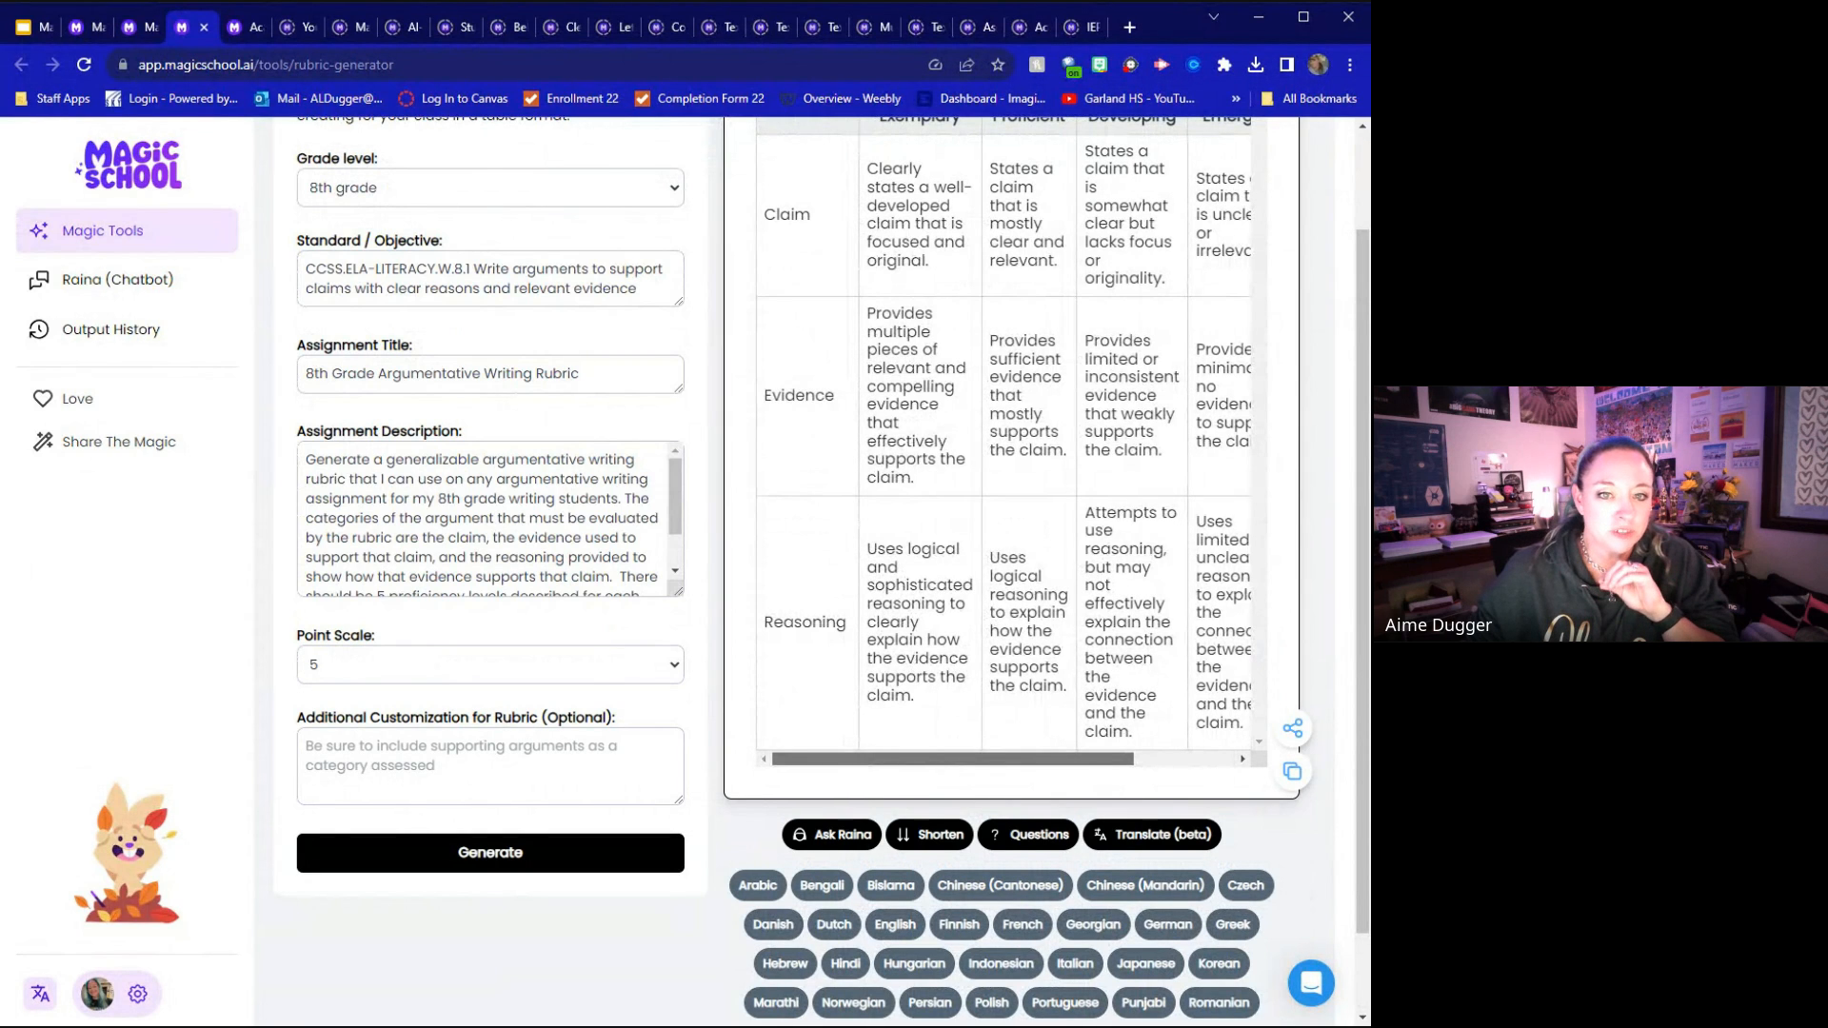
# Load the exemplar in the Academic Content Generator and produce a shortened version of its persuasive essay
pyautogui.click(238, 30)
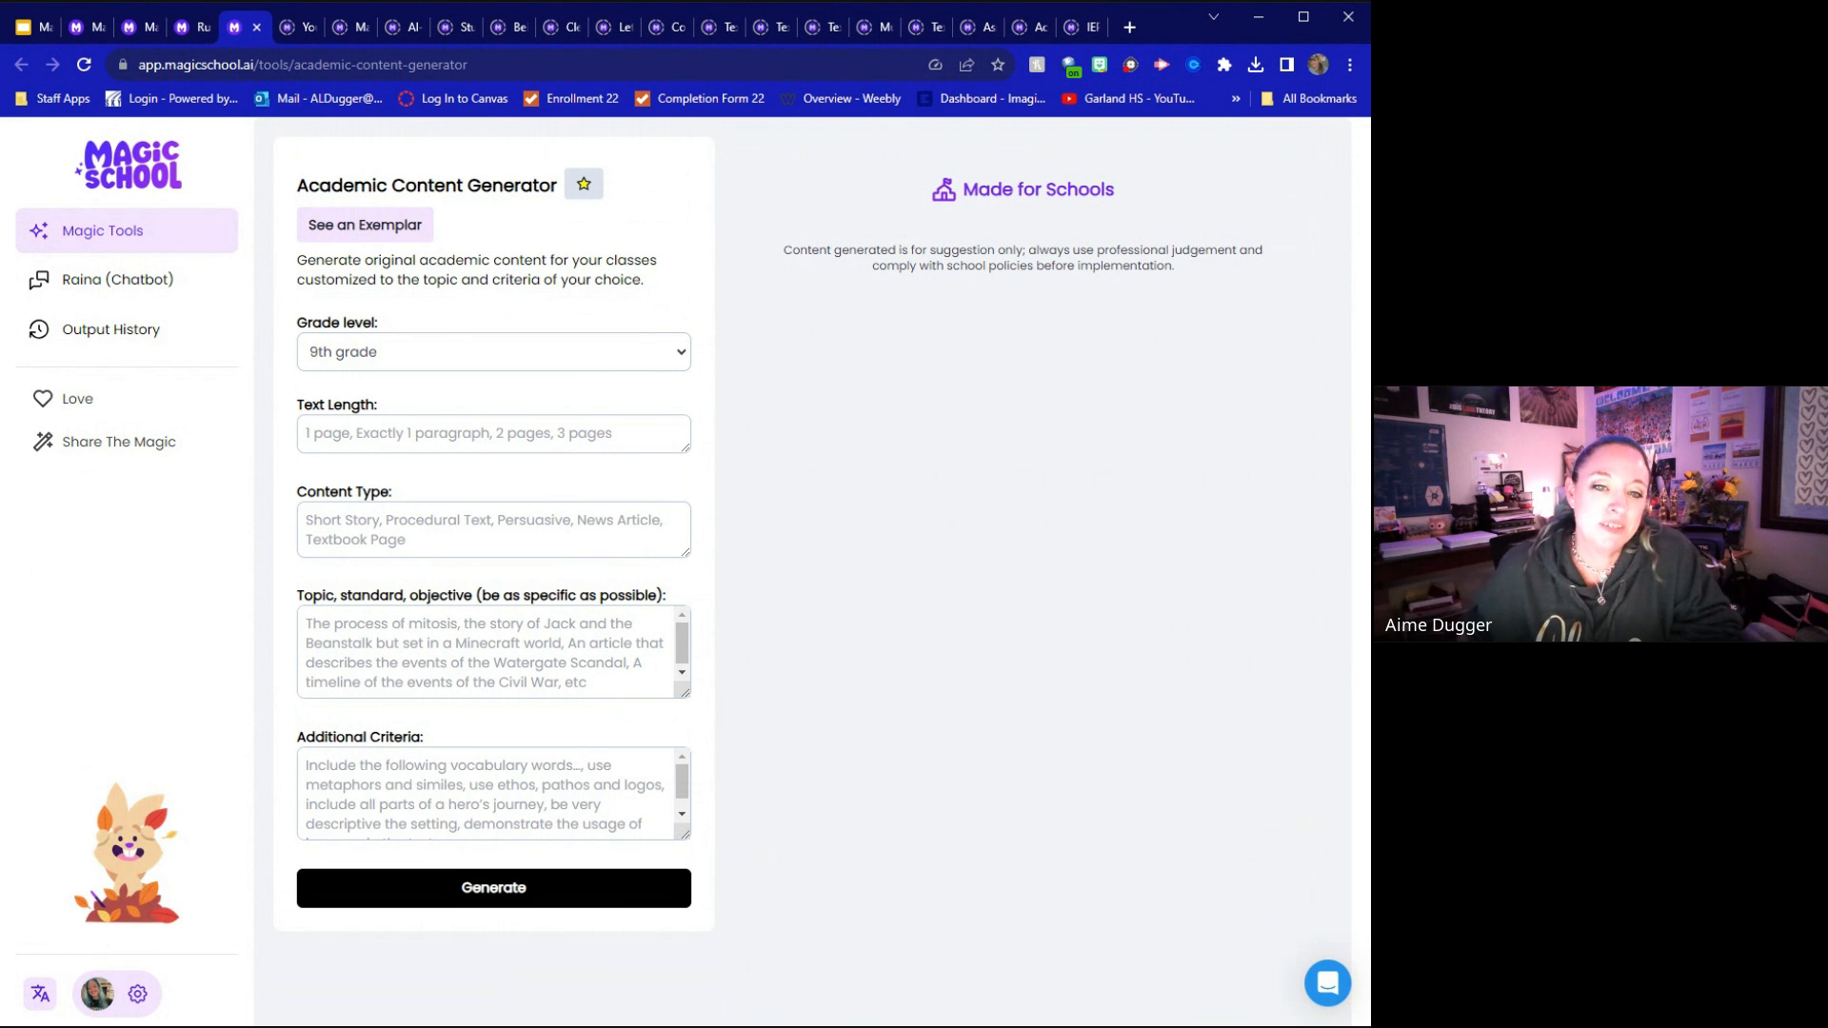
pyautogui.click(376, 224)
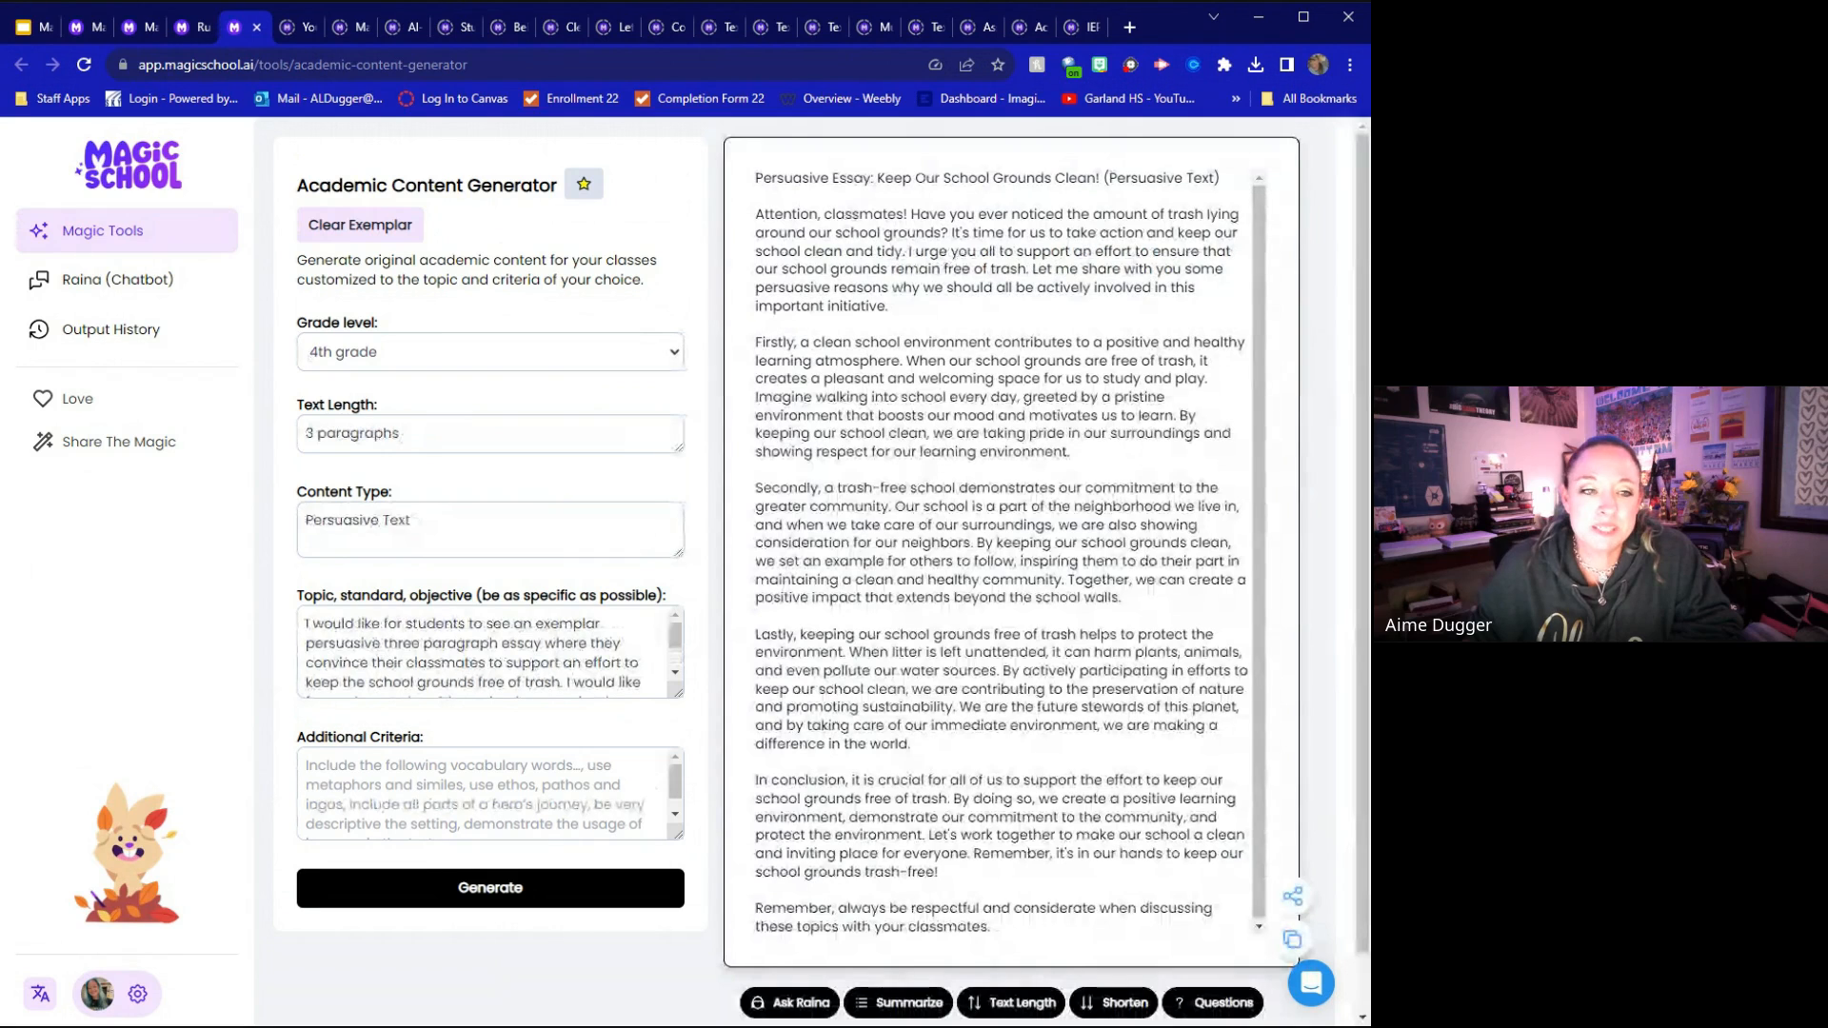
pyautogui.scroll(-1, 1074, 757)
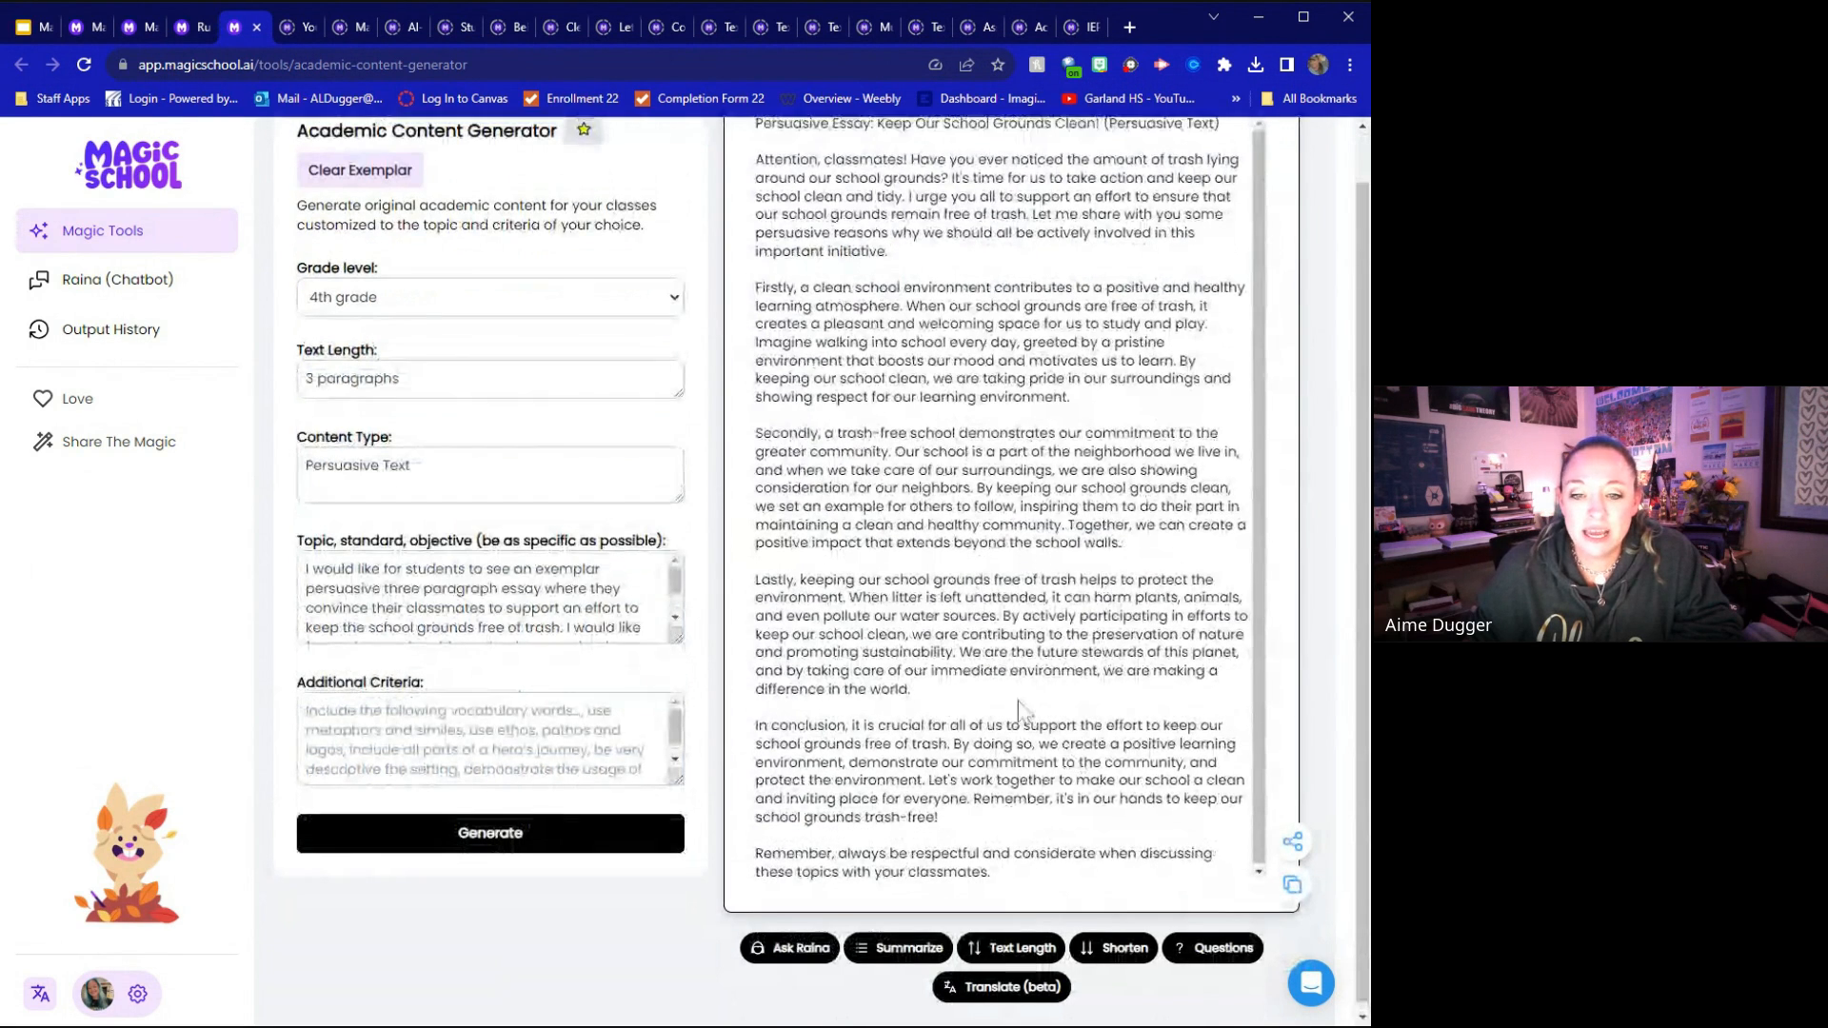
pyautogui.scroll(1, 1073, 757)
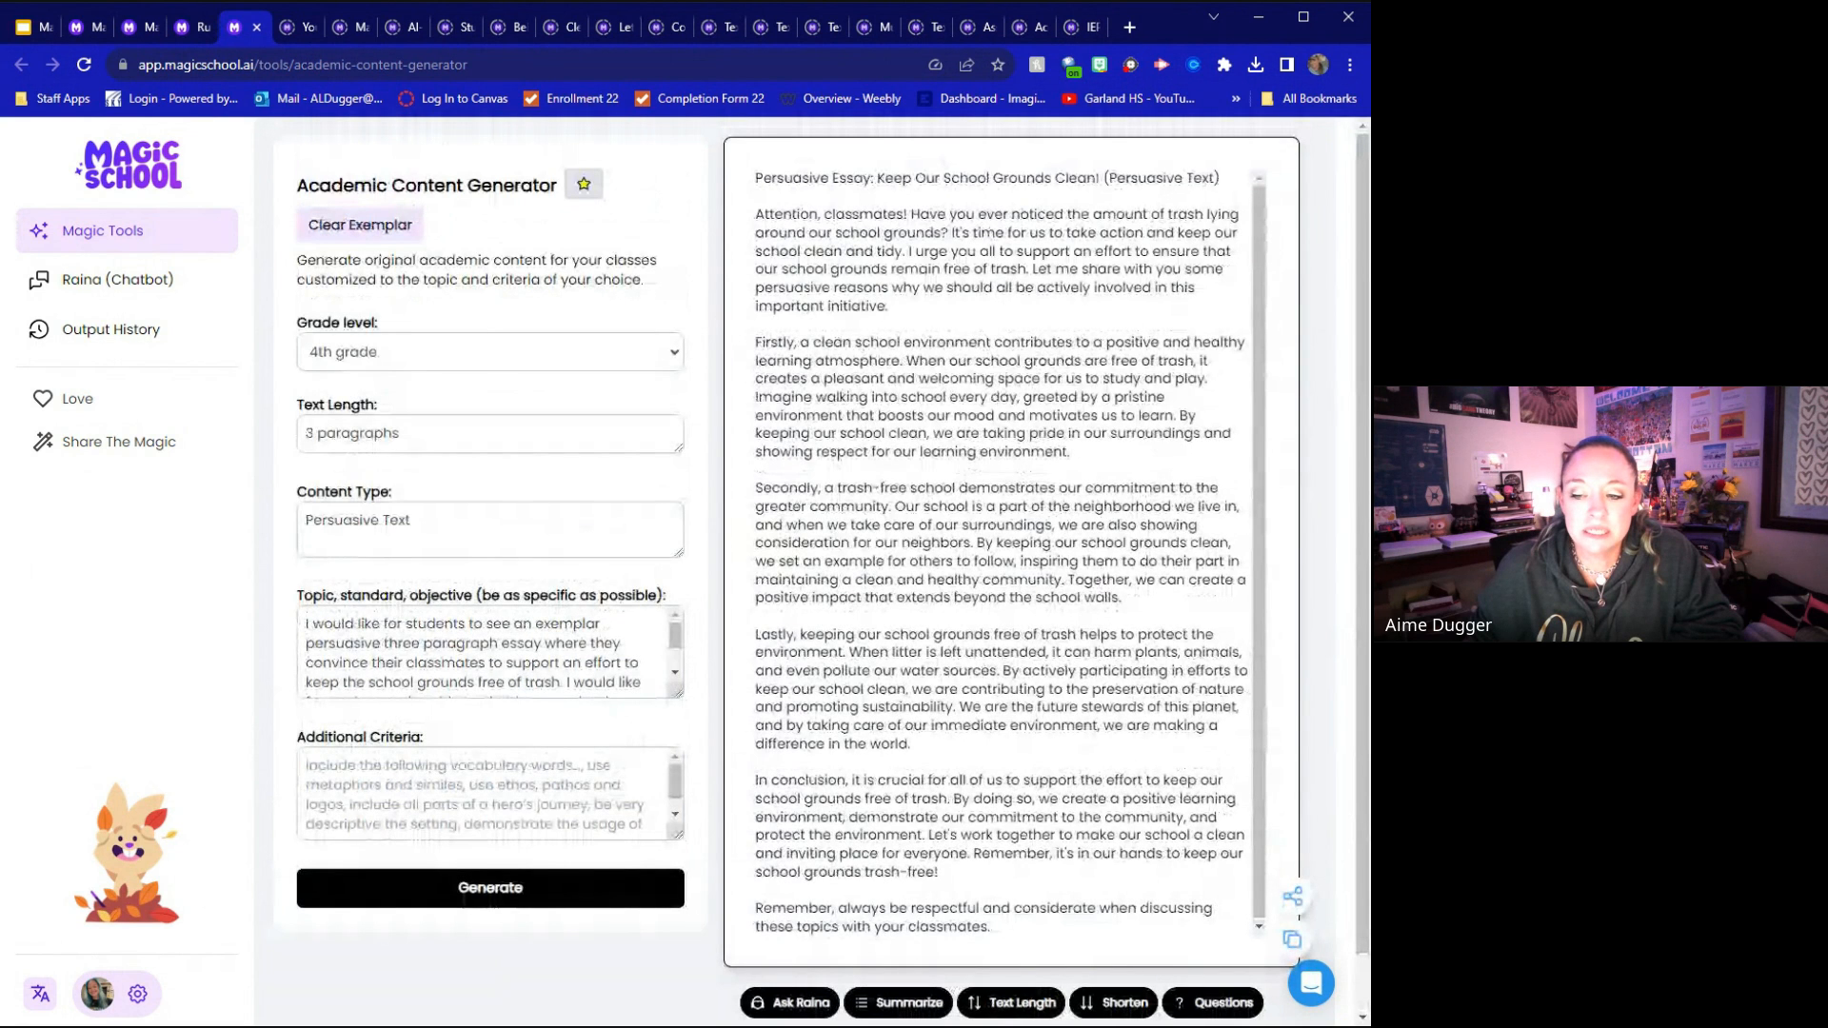
pyautogui.scroll(-1, 1114, 957)
pyautogui.click(1114, 941)
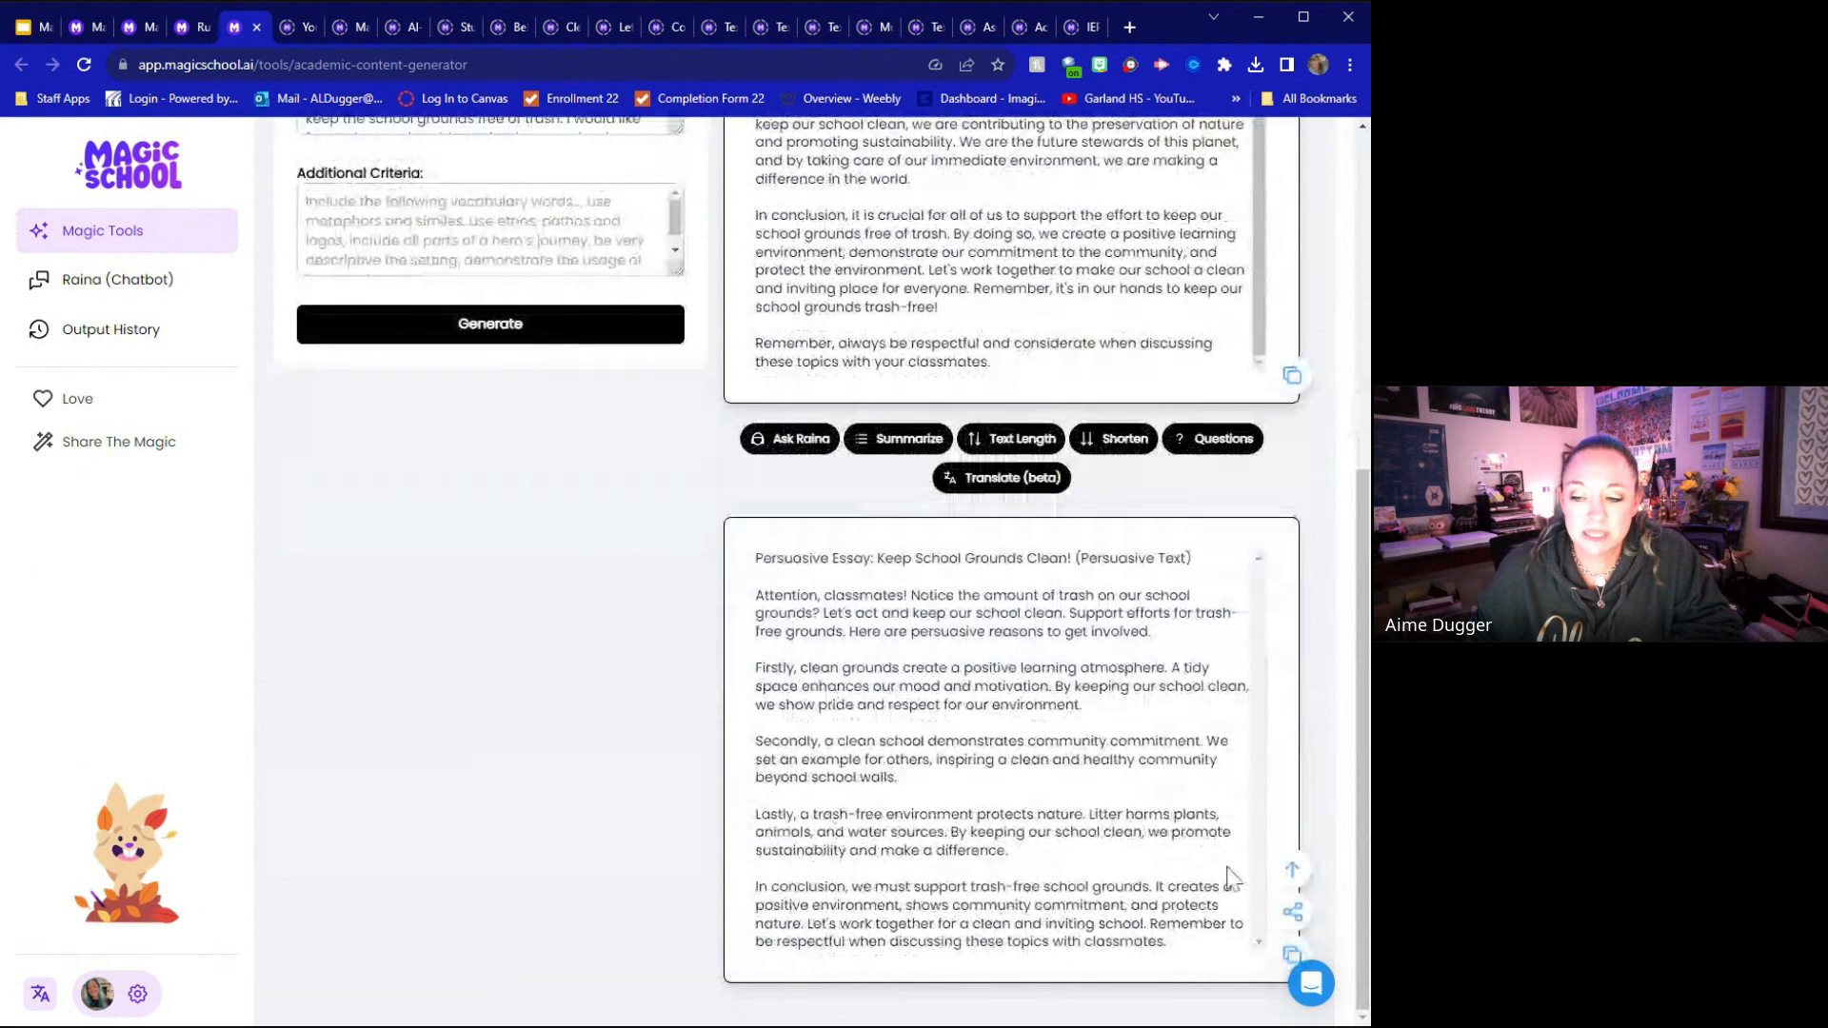
# Generate multiple choice questions and then free response questions from the persuasive essay
pyautogui.click(1212, 440)
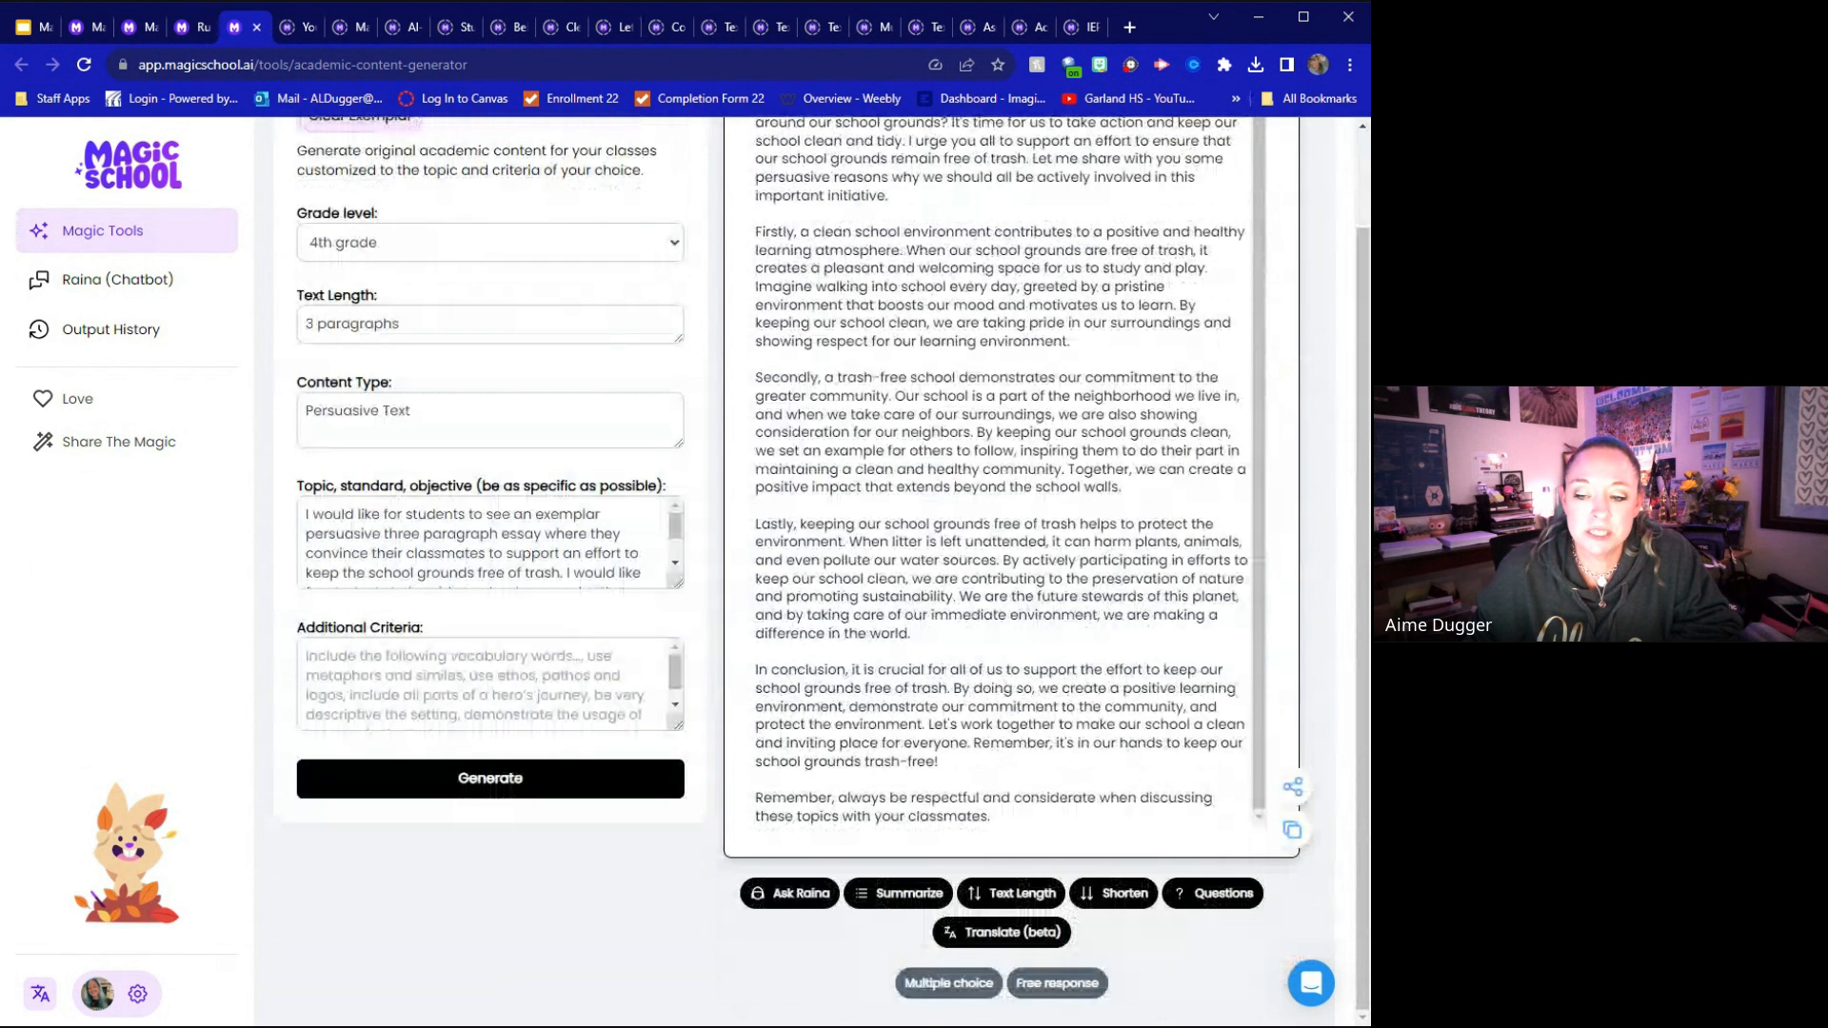
pyautogui.click(947, 986)
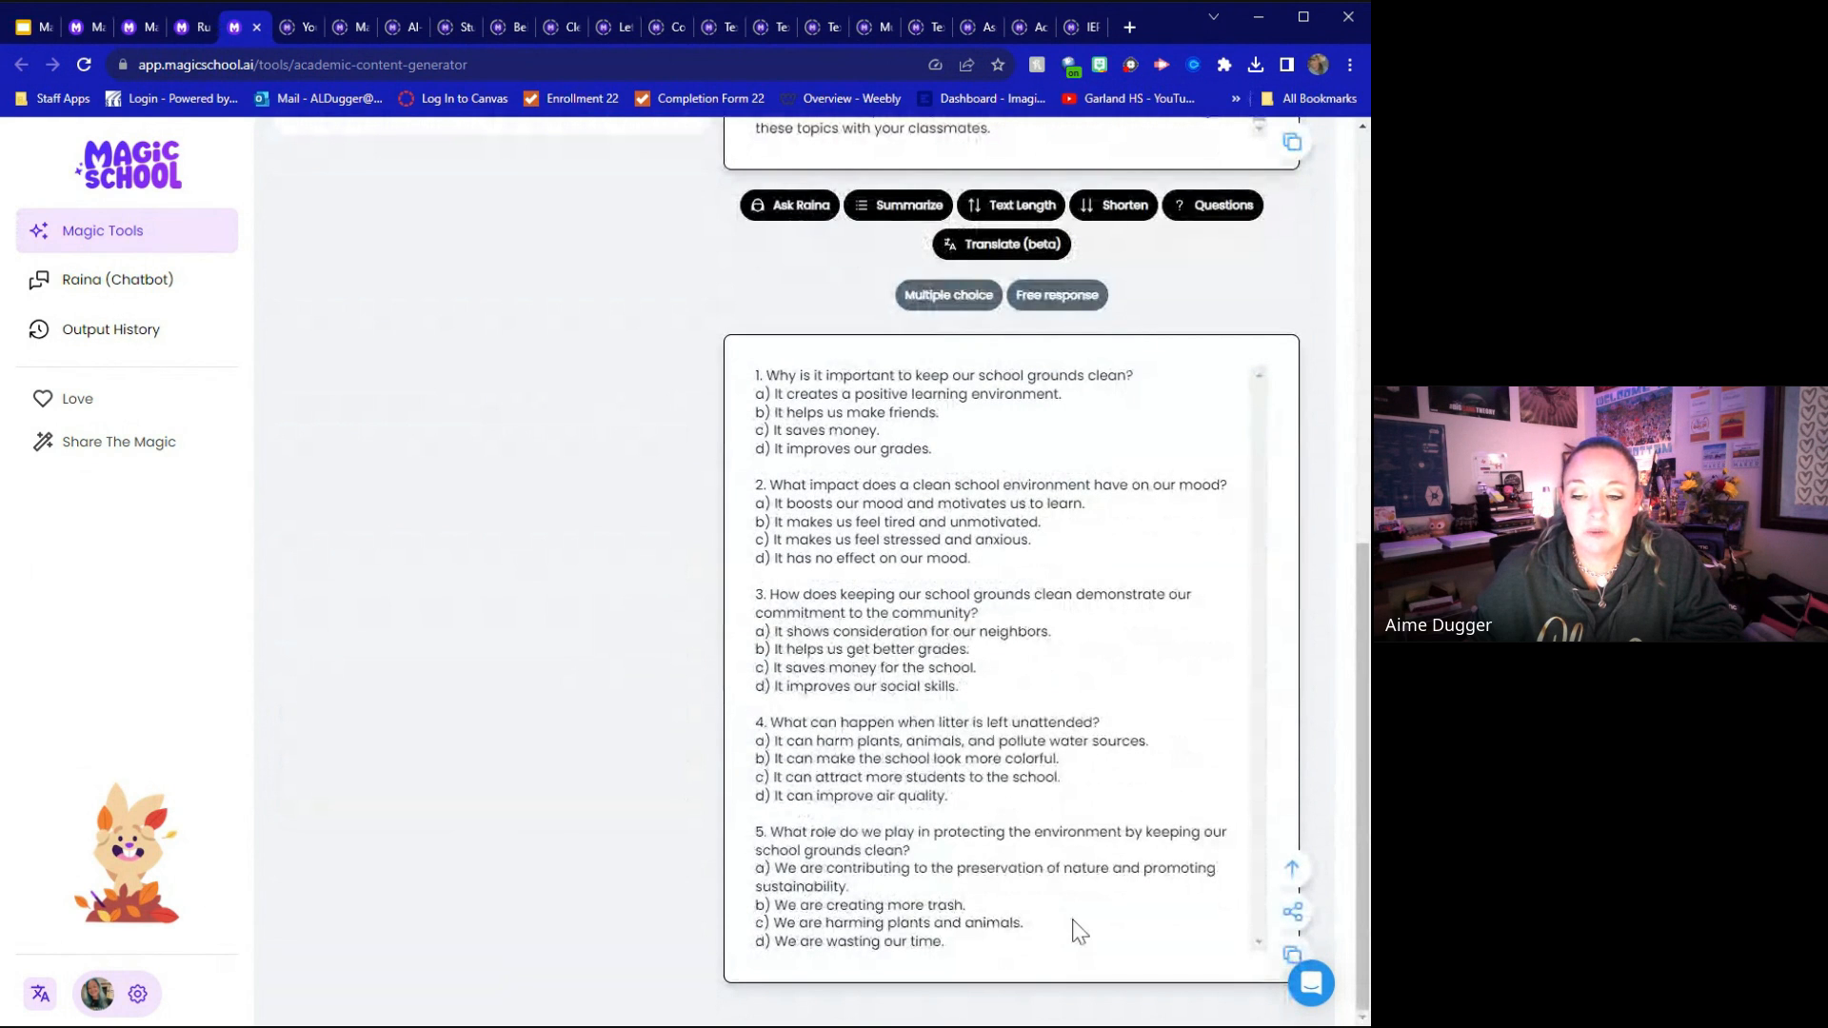
pyautogui.scroll(6, 1073, 931)
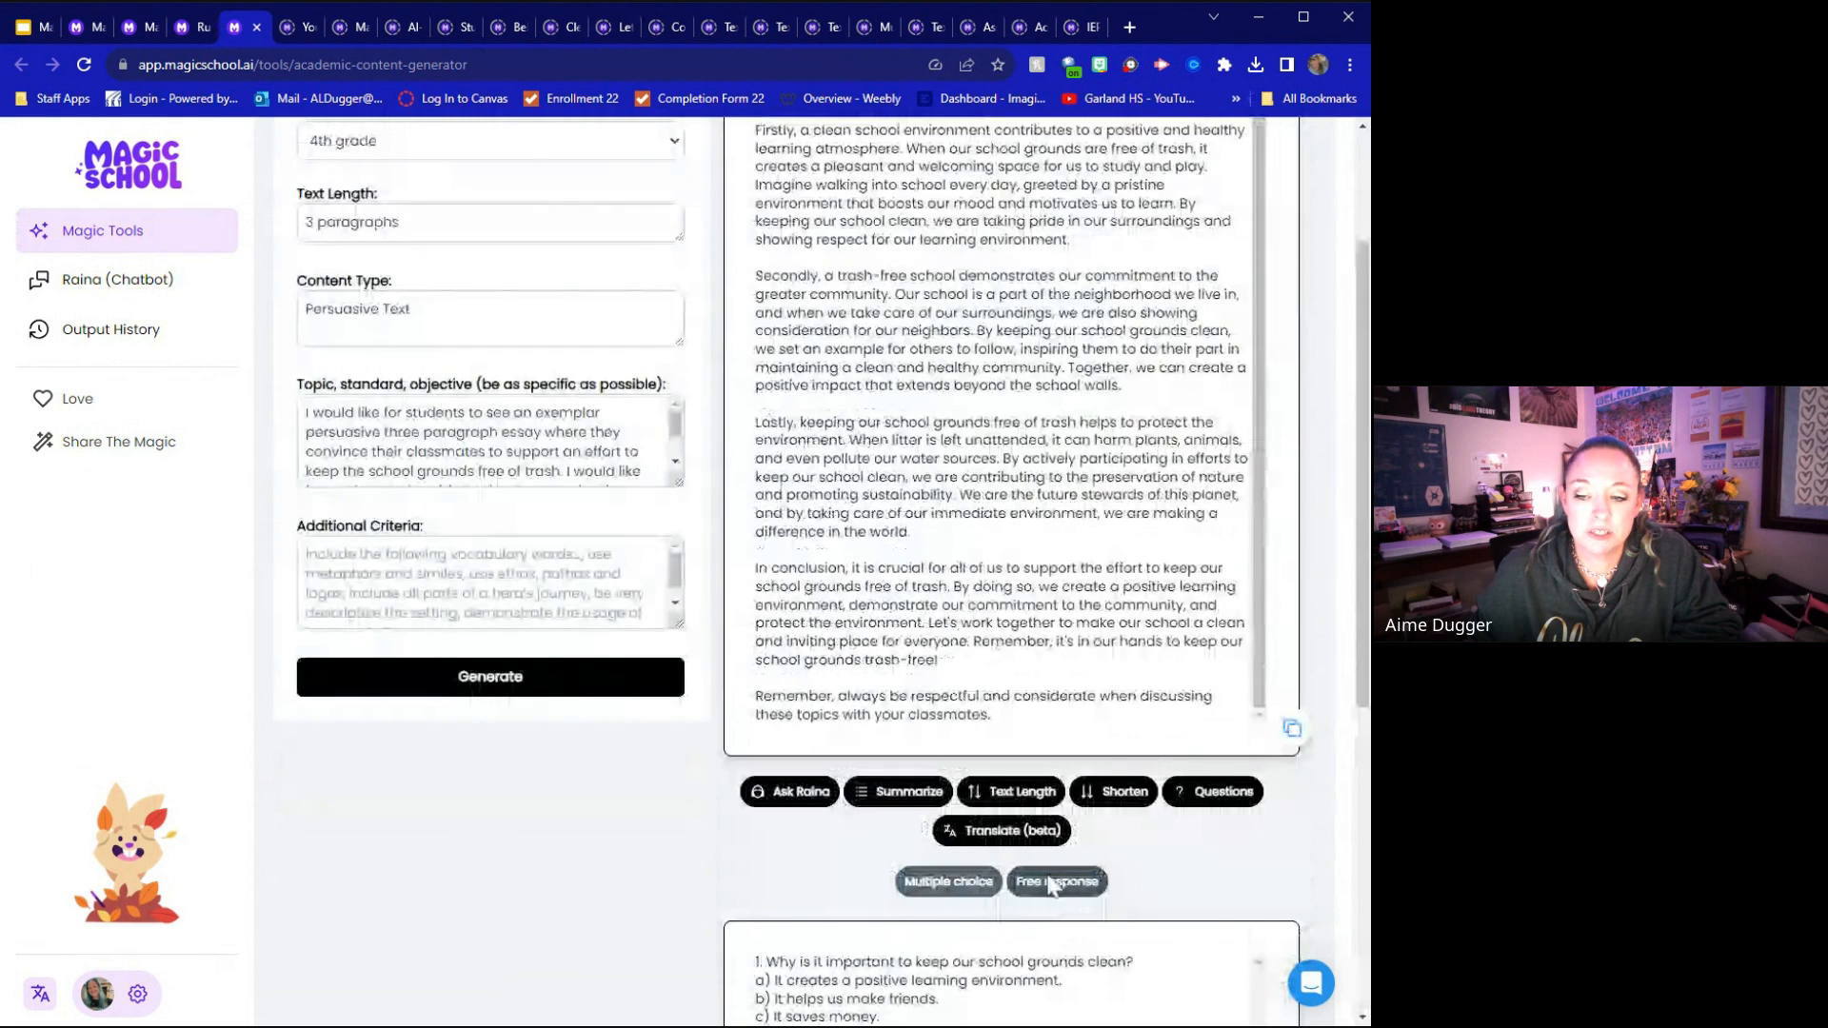
pyautogui.click(1051, 884)
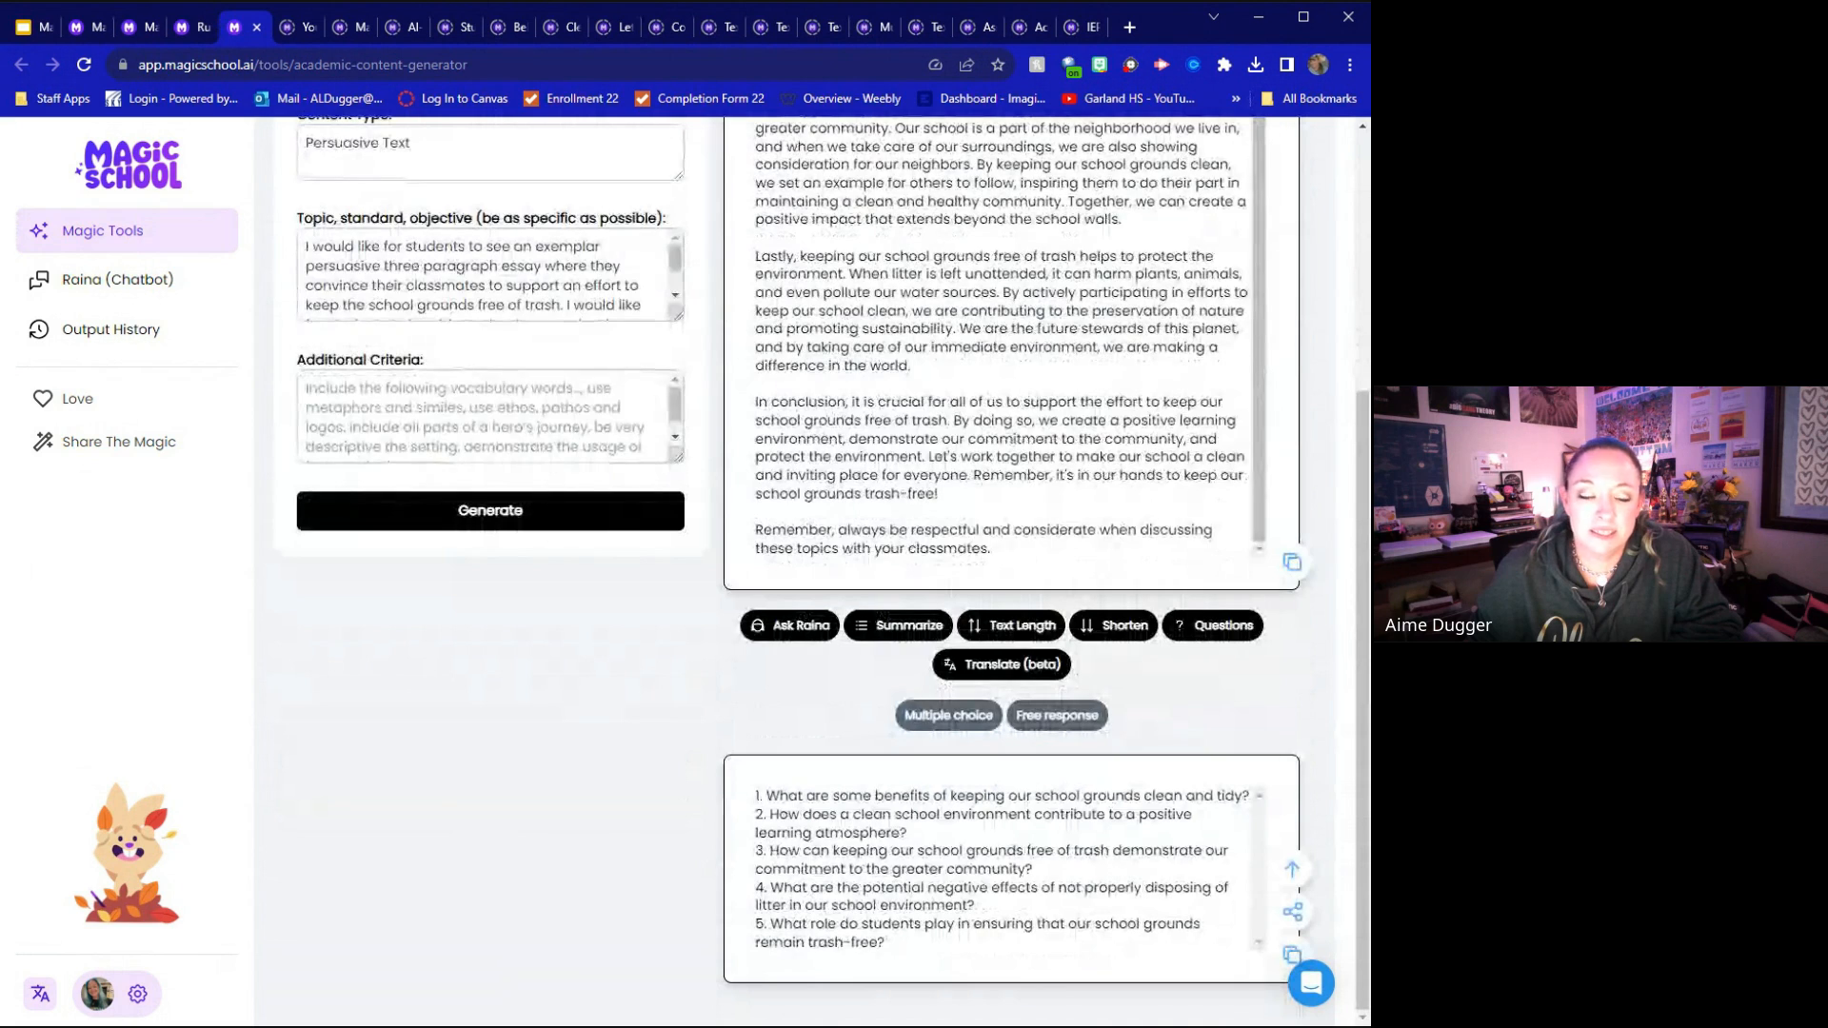
# Show the translation languages available for the persuasive essay and copy the essay to the clipboard
pyautogui.scroll(3, 1086, 862)
pyautogui.scroll(-1, 1061, 871)
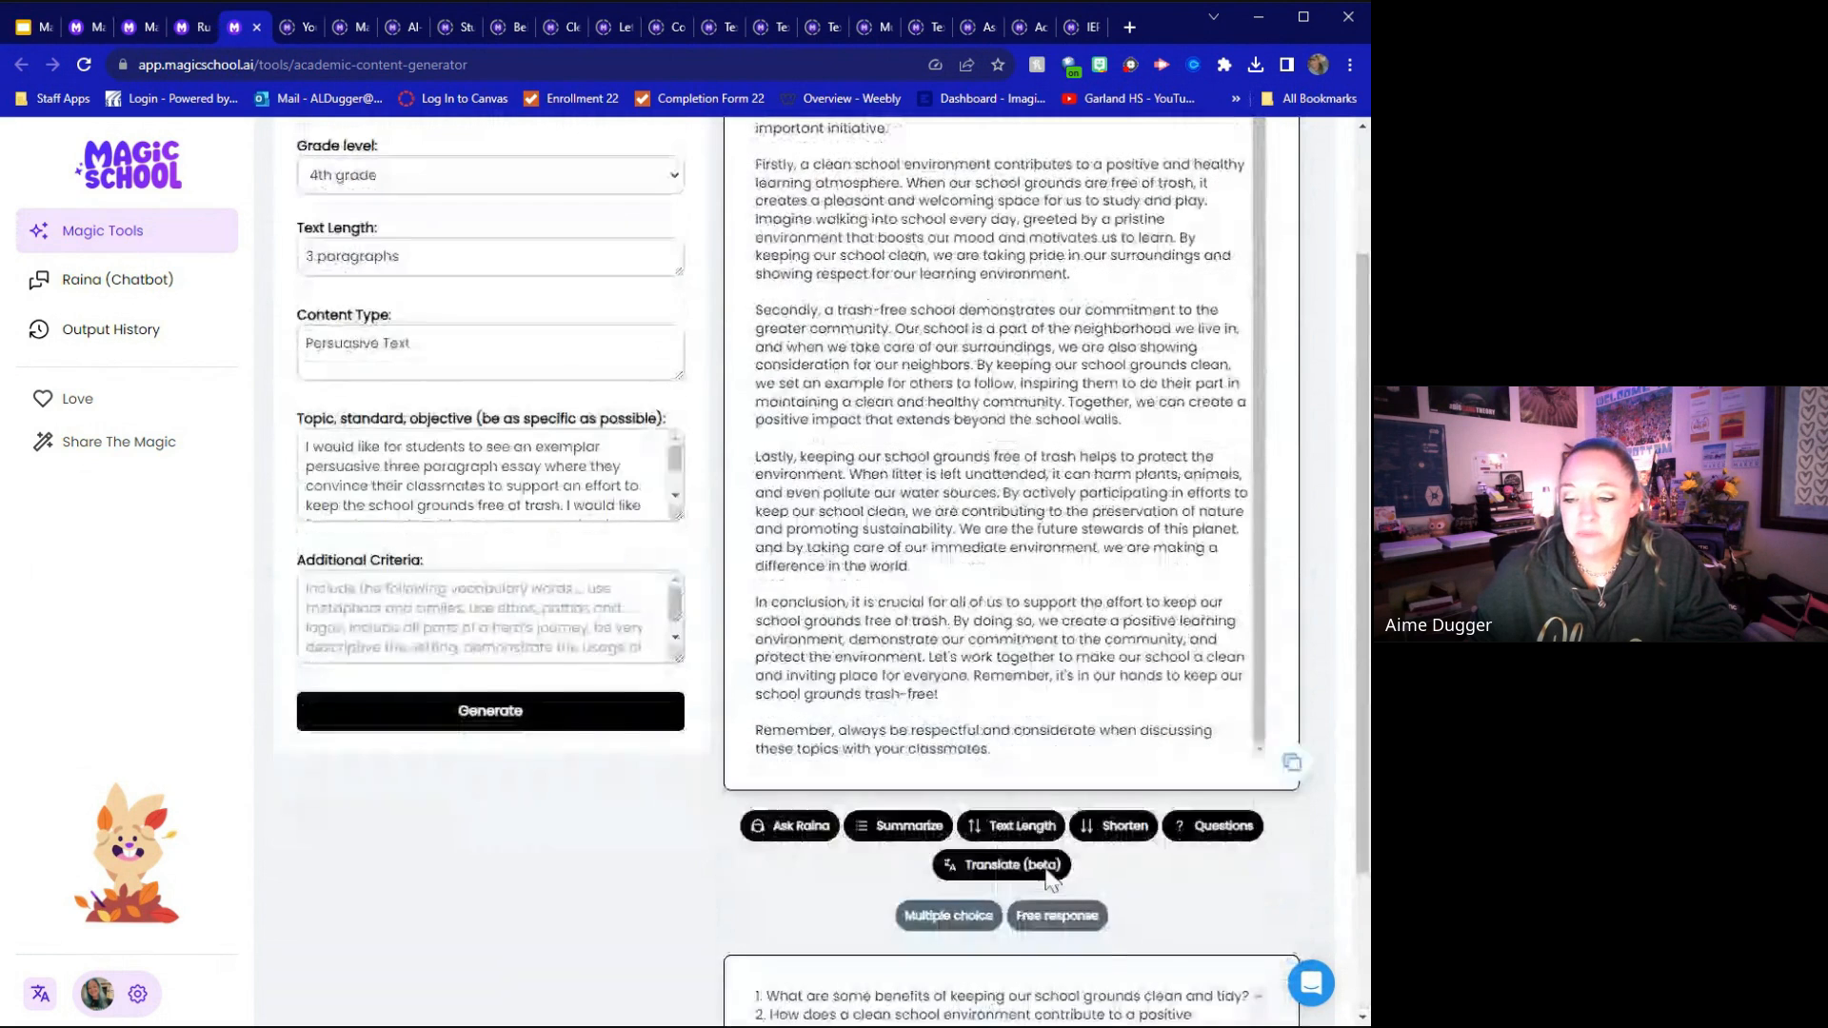
pyautogui.click(1048, 867)
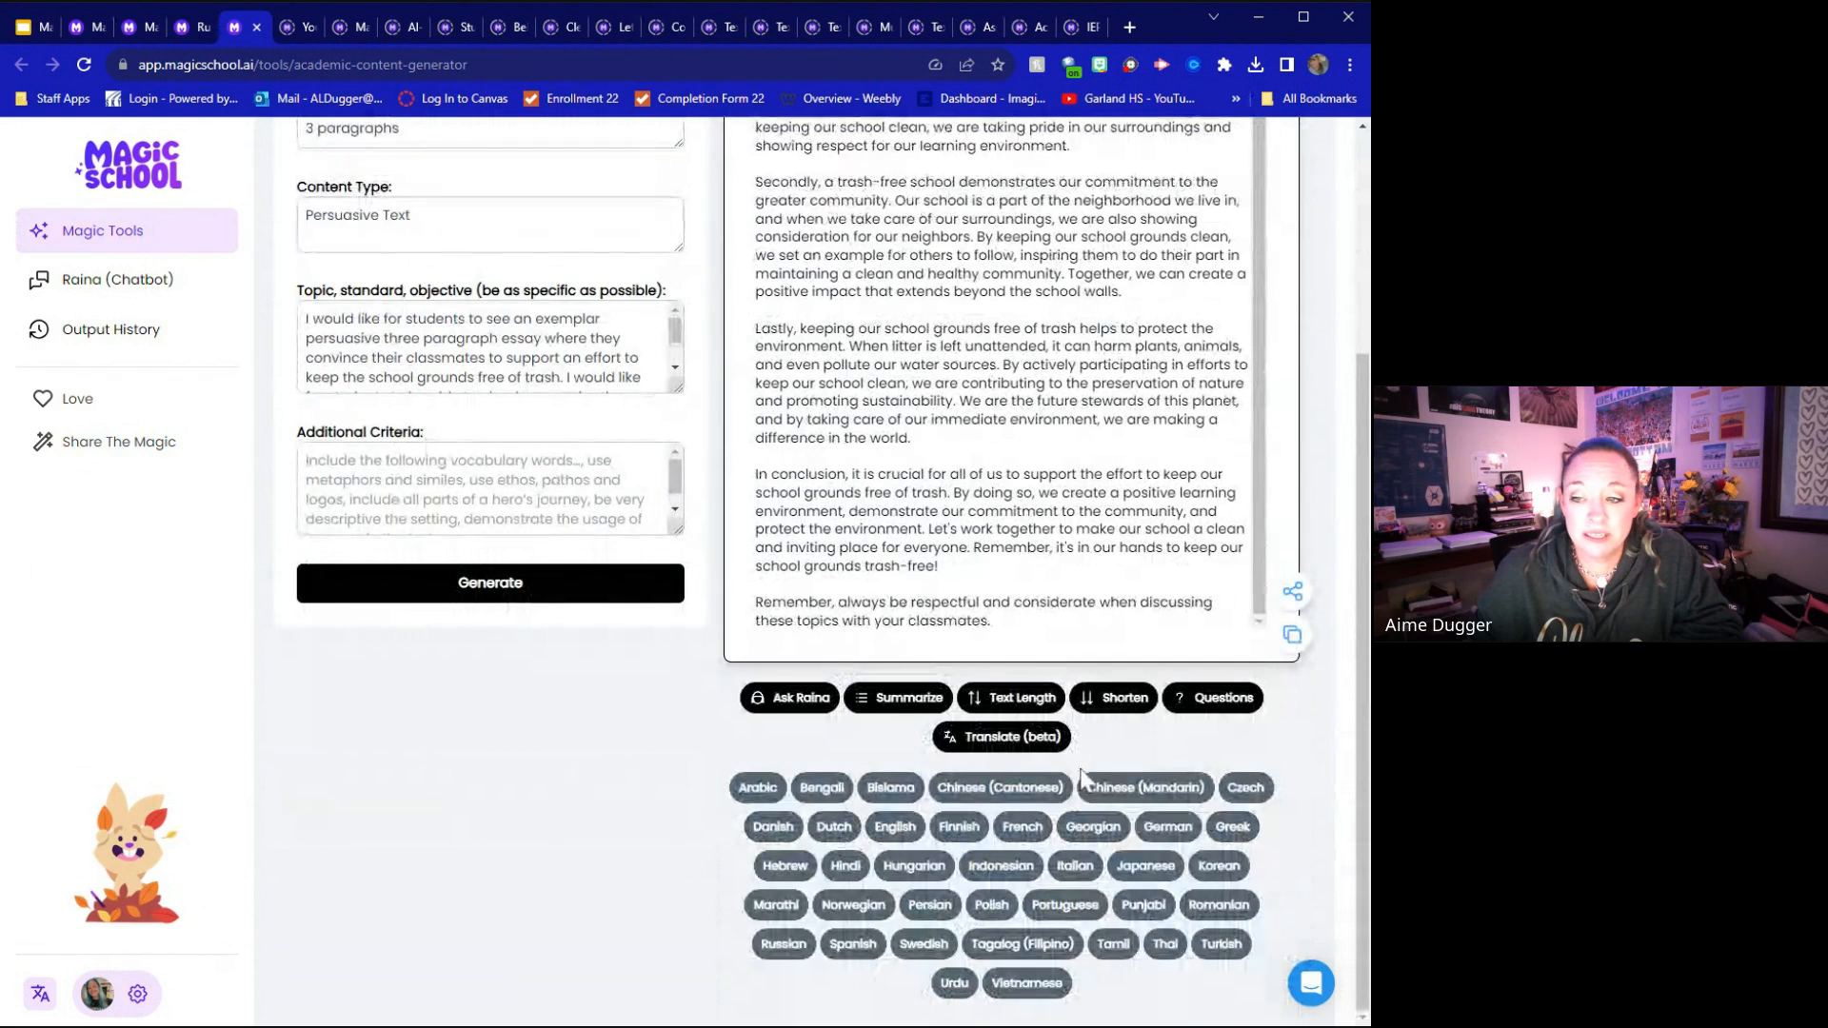
pyautogui.click(1292, 634)
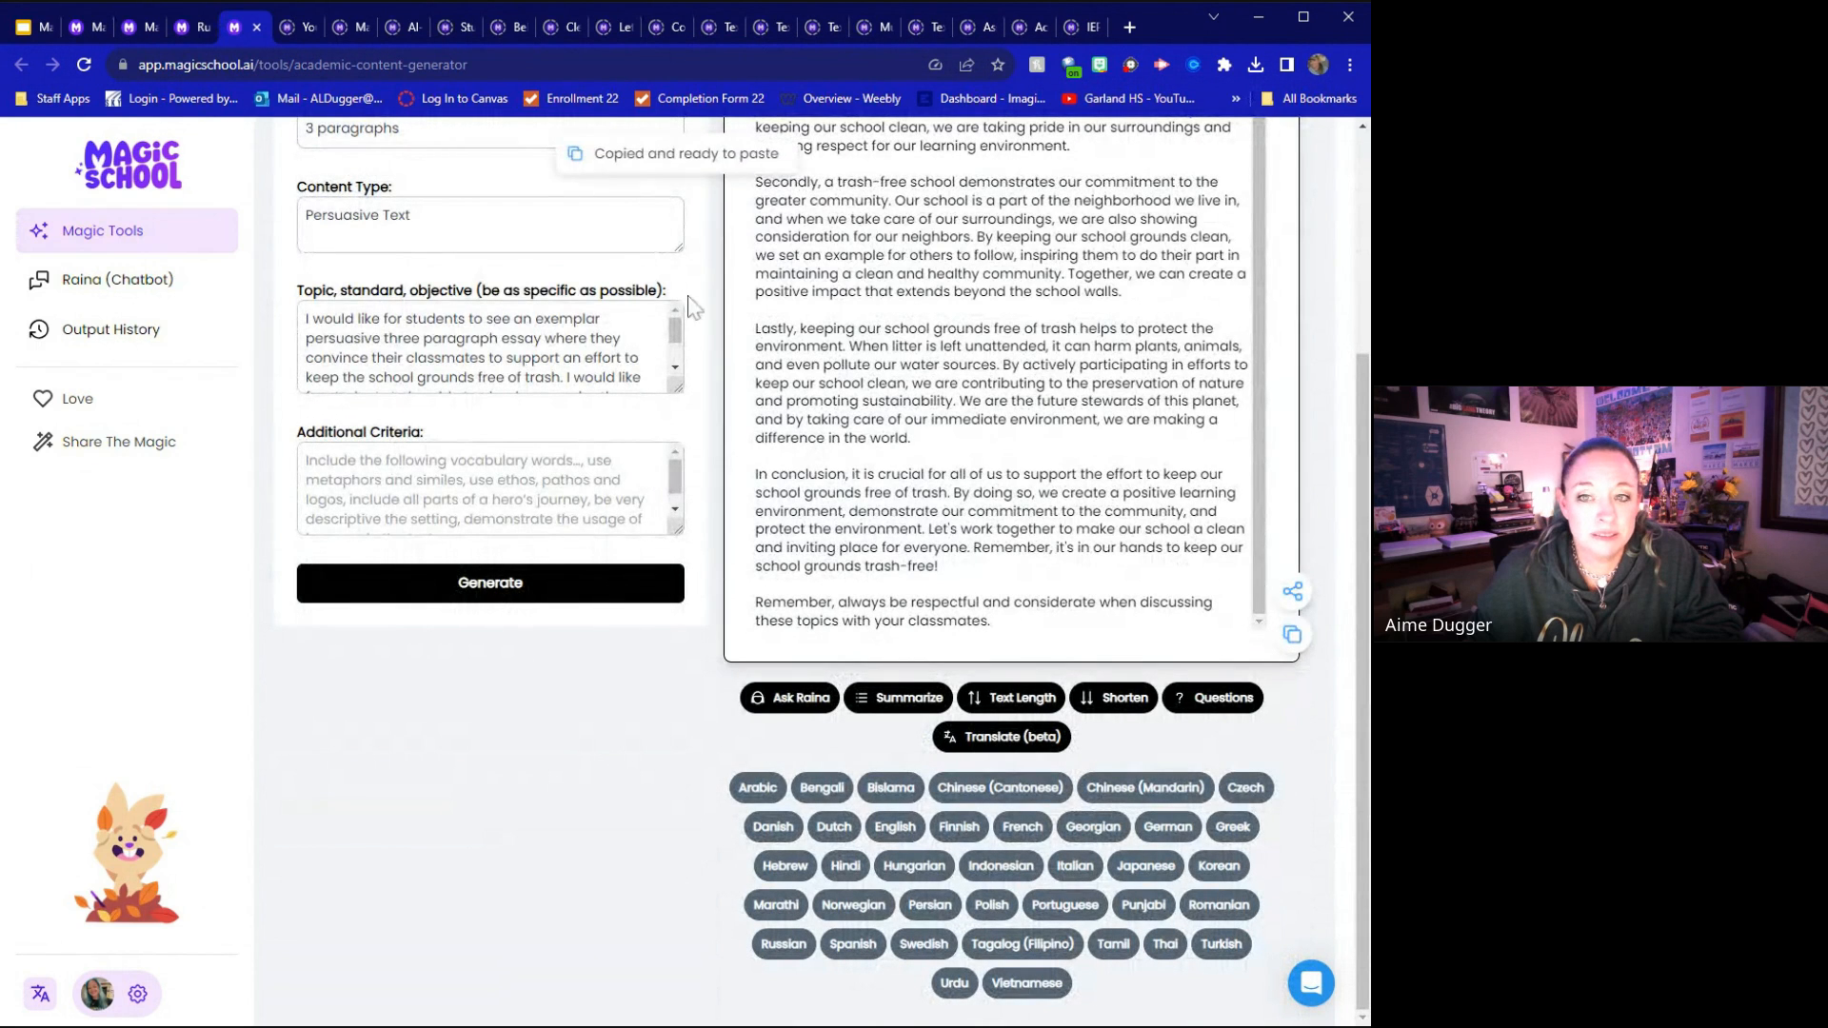
# Switch to the YouTube Video Question Generator and load its exemplar
pyautogui.scroll(3, 590, 214)
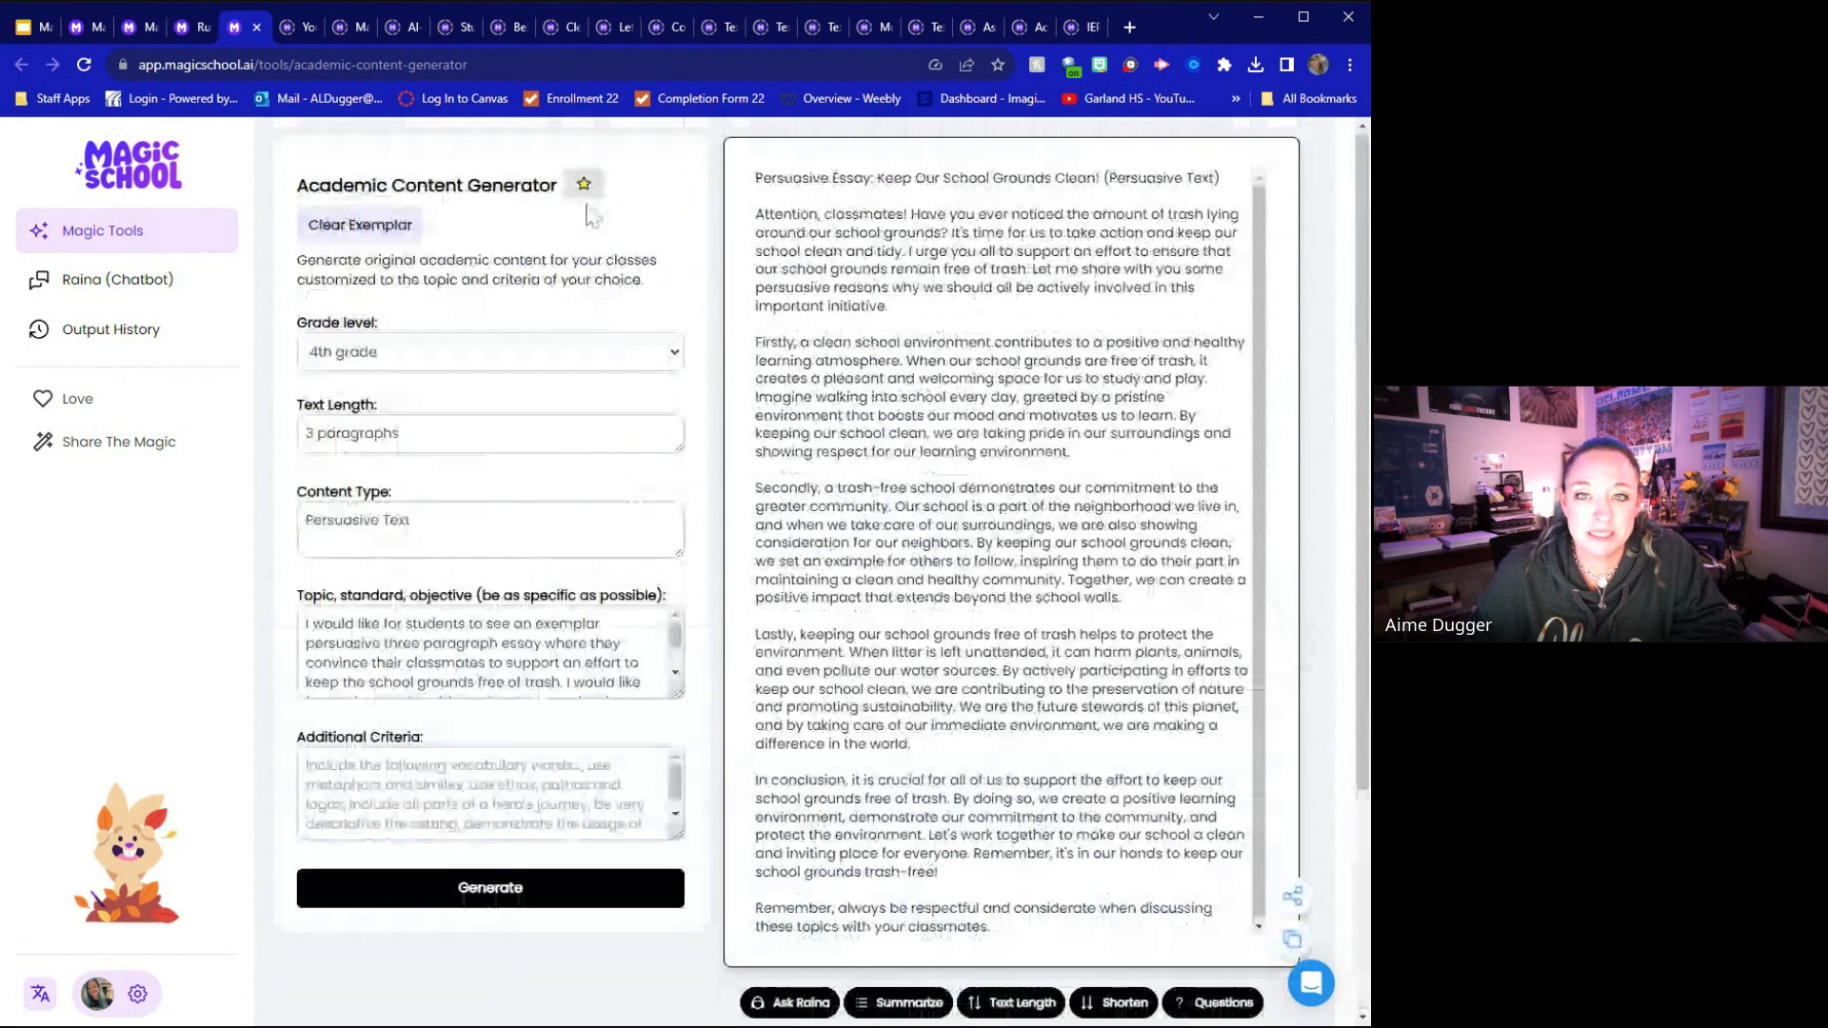
pyautogui.click(299, 27)
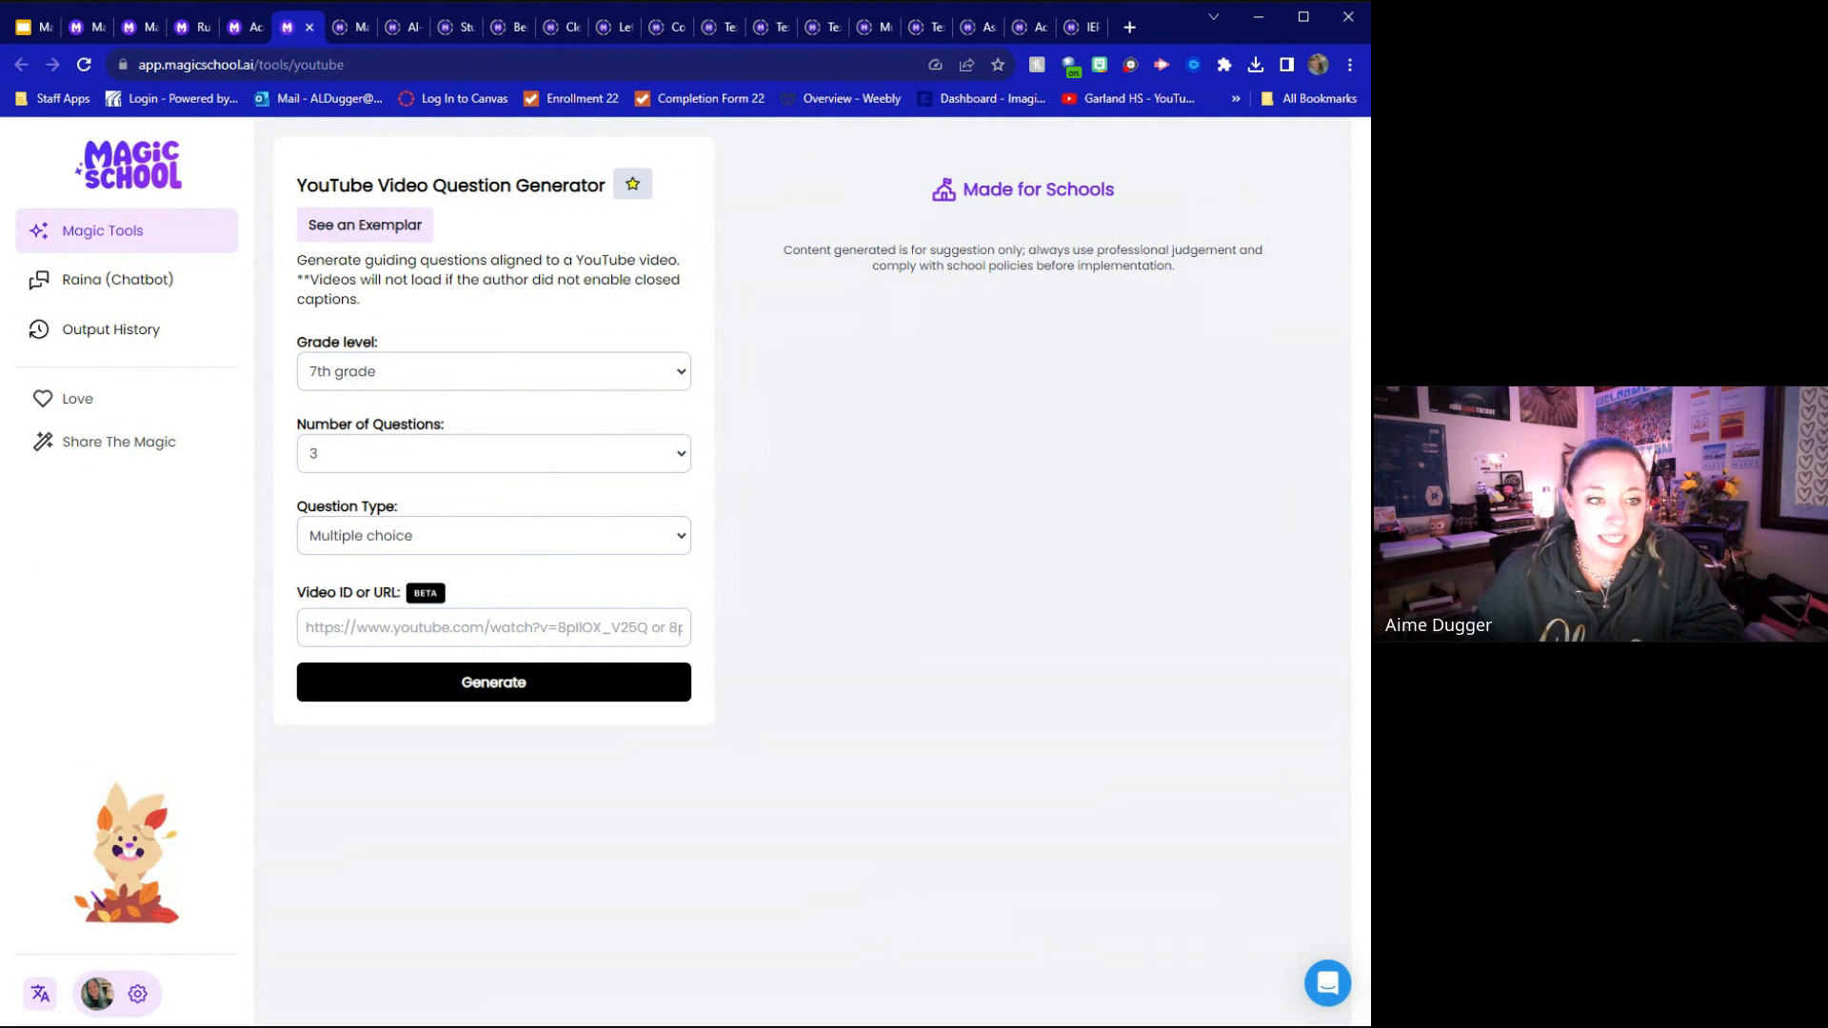
pyautogui.click(396, 227)
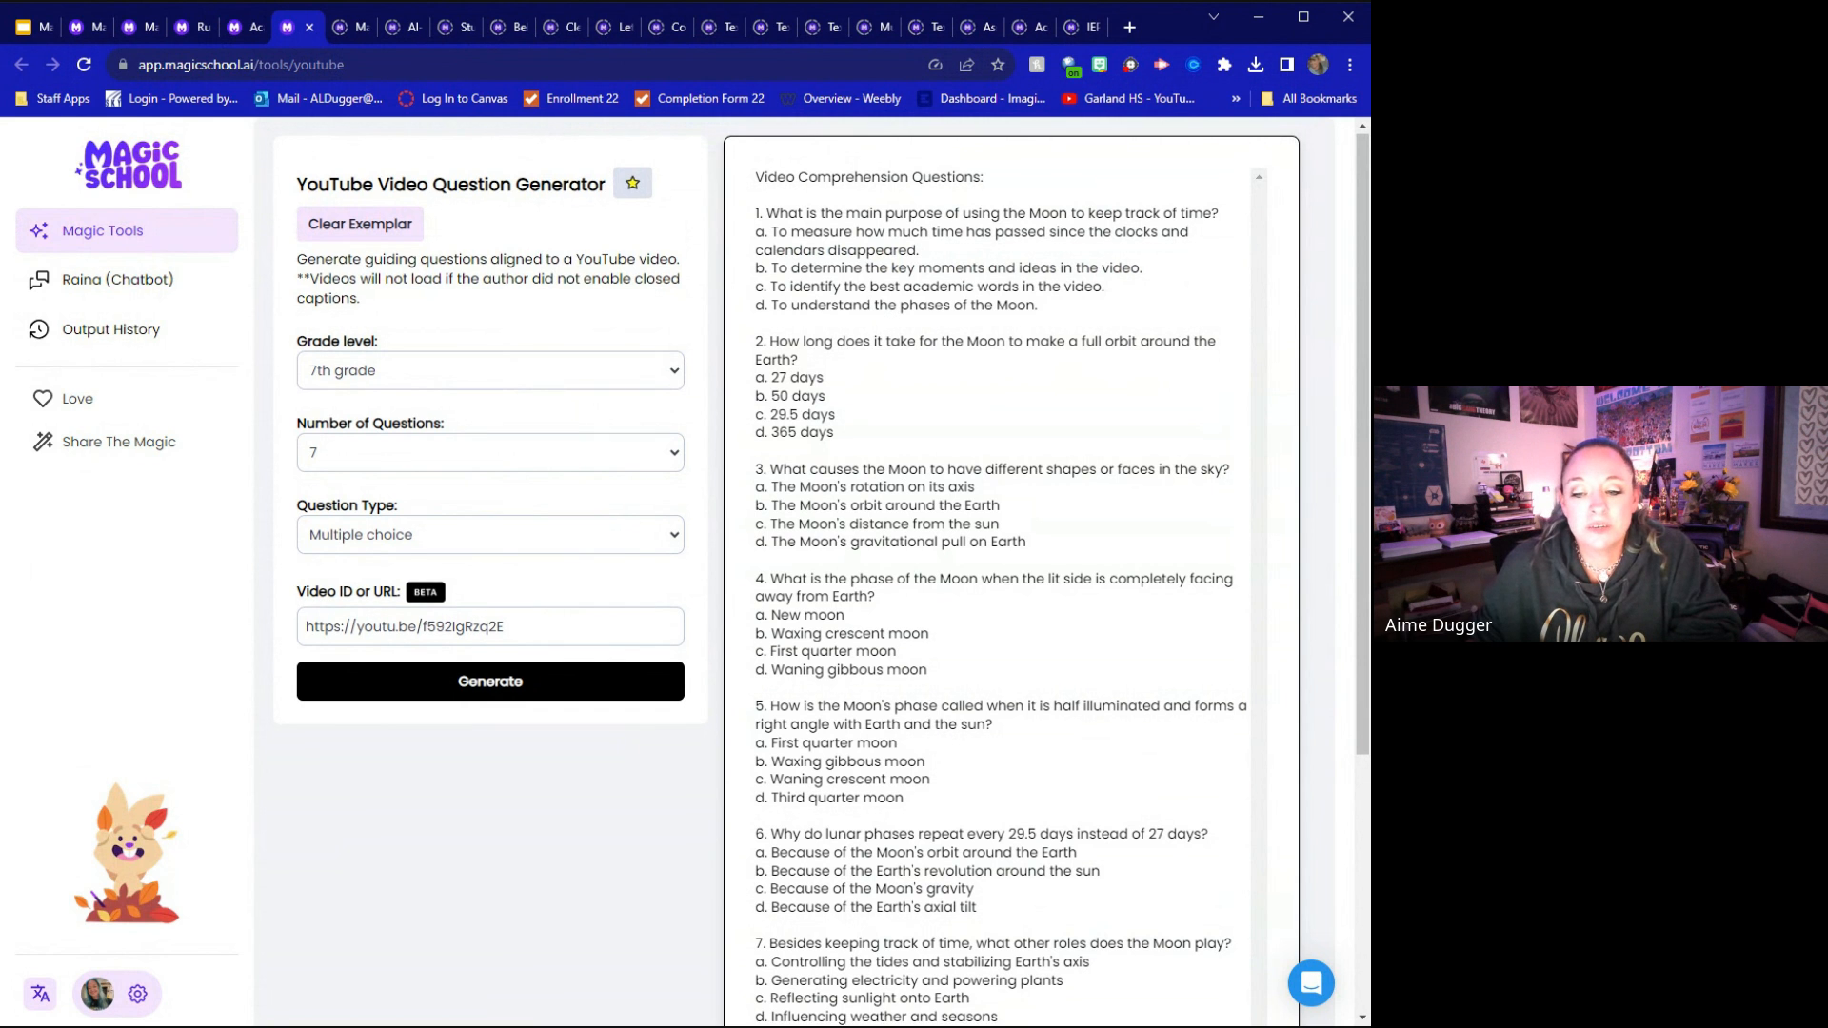
# Highlight the Answer Key heading and the timestamp range of answer 2 in the generated video questions
pyautogui.scroll(-4, 819, 571)
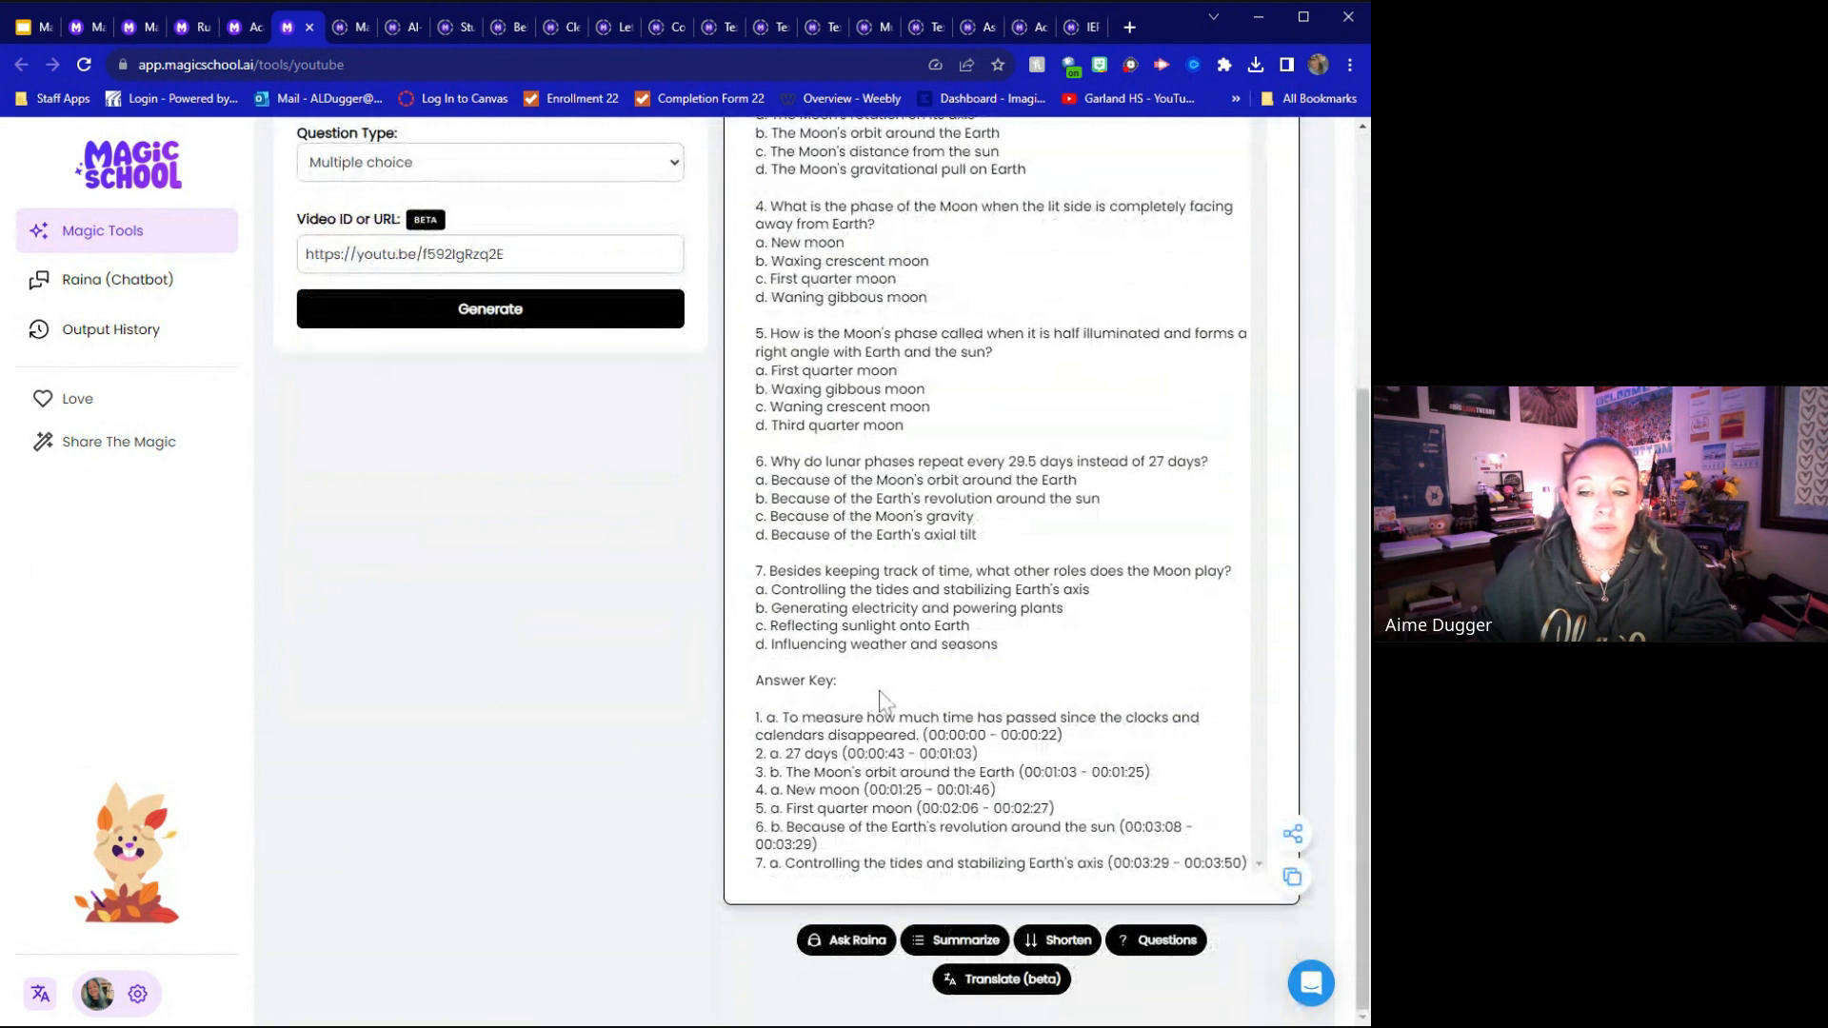
pyautogui.moveTo(759, 695); pyautogui.dragTo(741, 687)
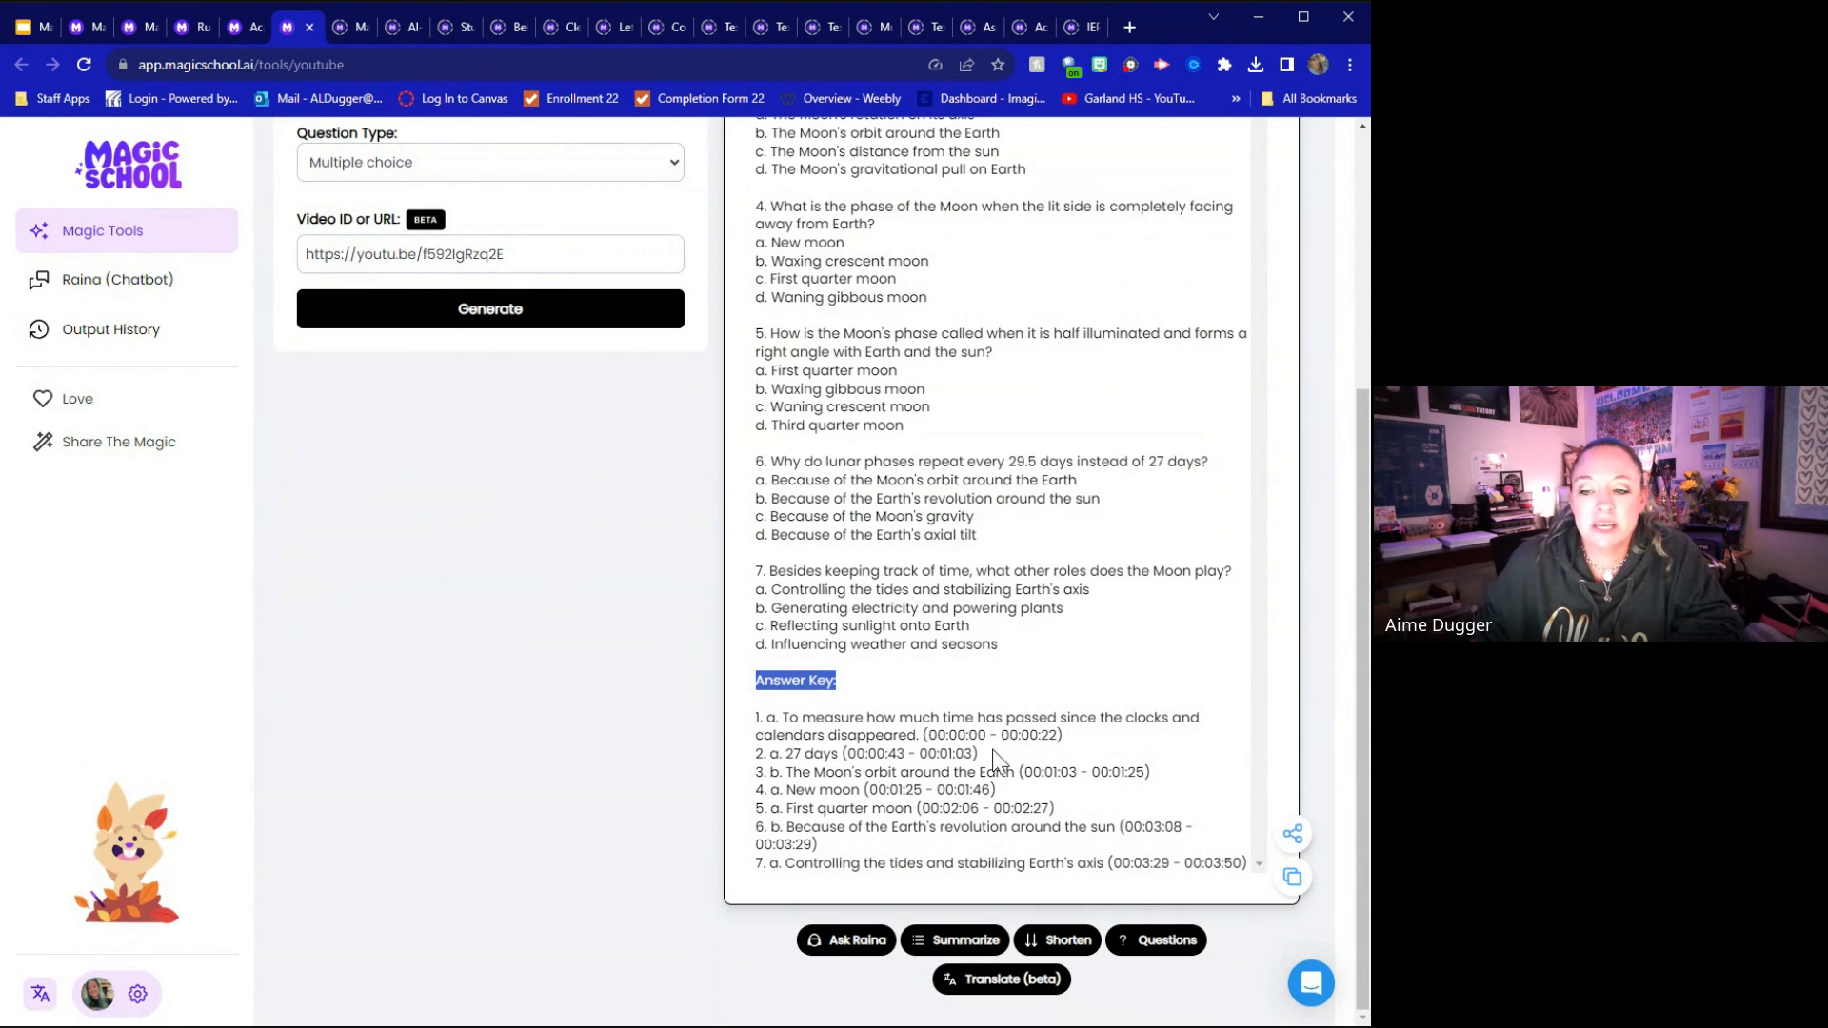
pyautogui.moveTo(980, 754); pyautogui.dragTo(842, 754)
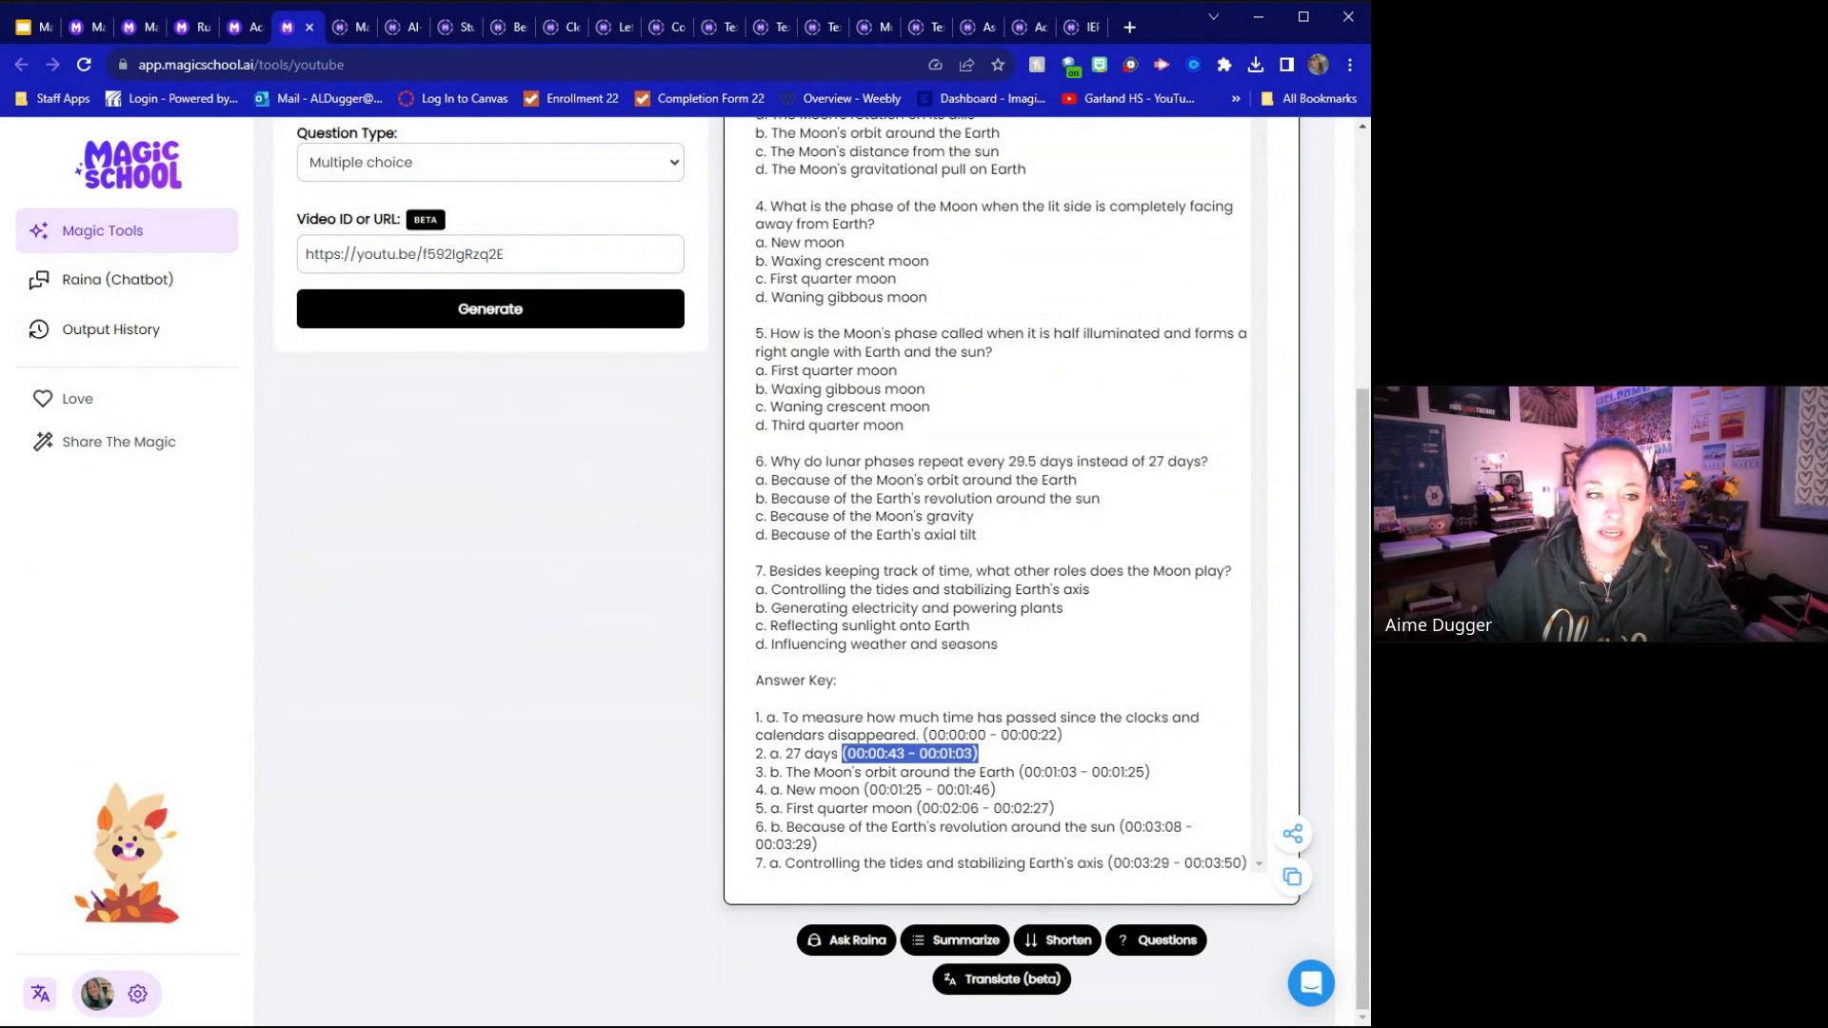
# Switch to the Make it Relevant! tool and load its exemplar
pyautogui.scroll(4, 818, 572)
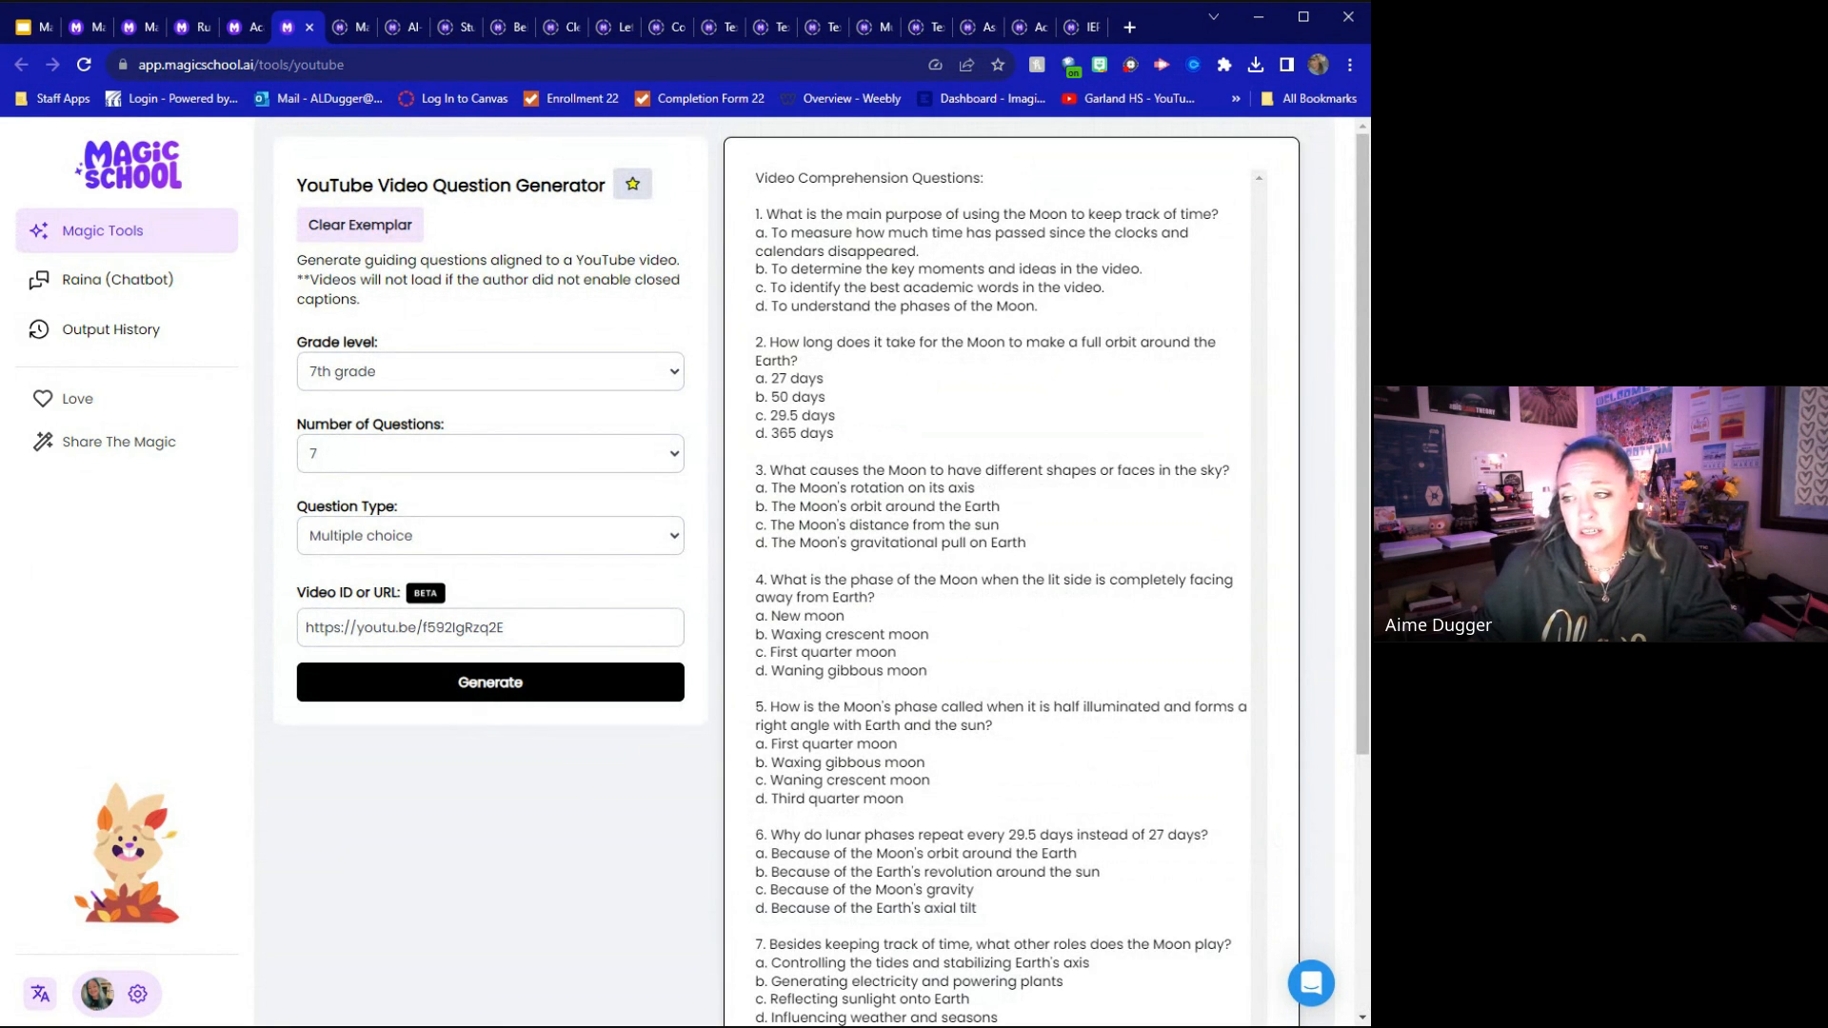
pyautogui.click(348, 25)
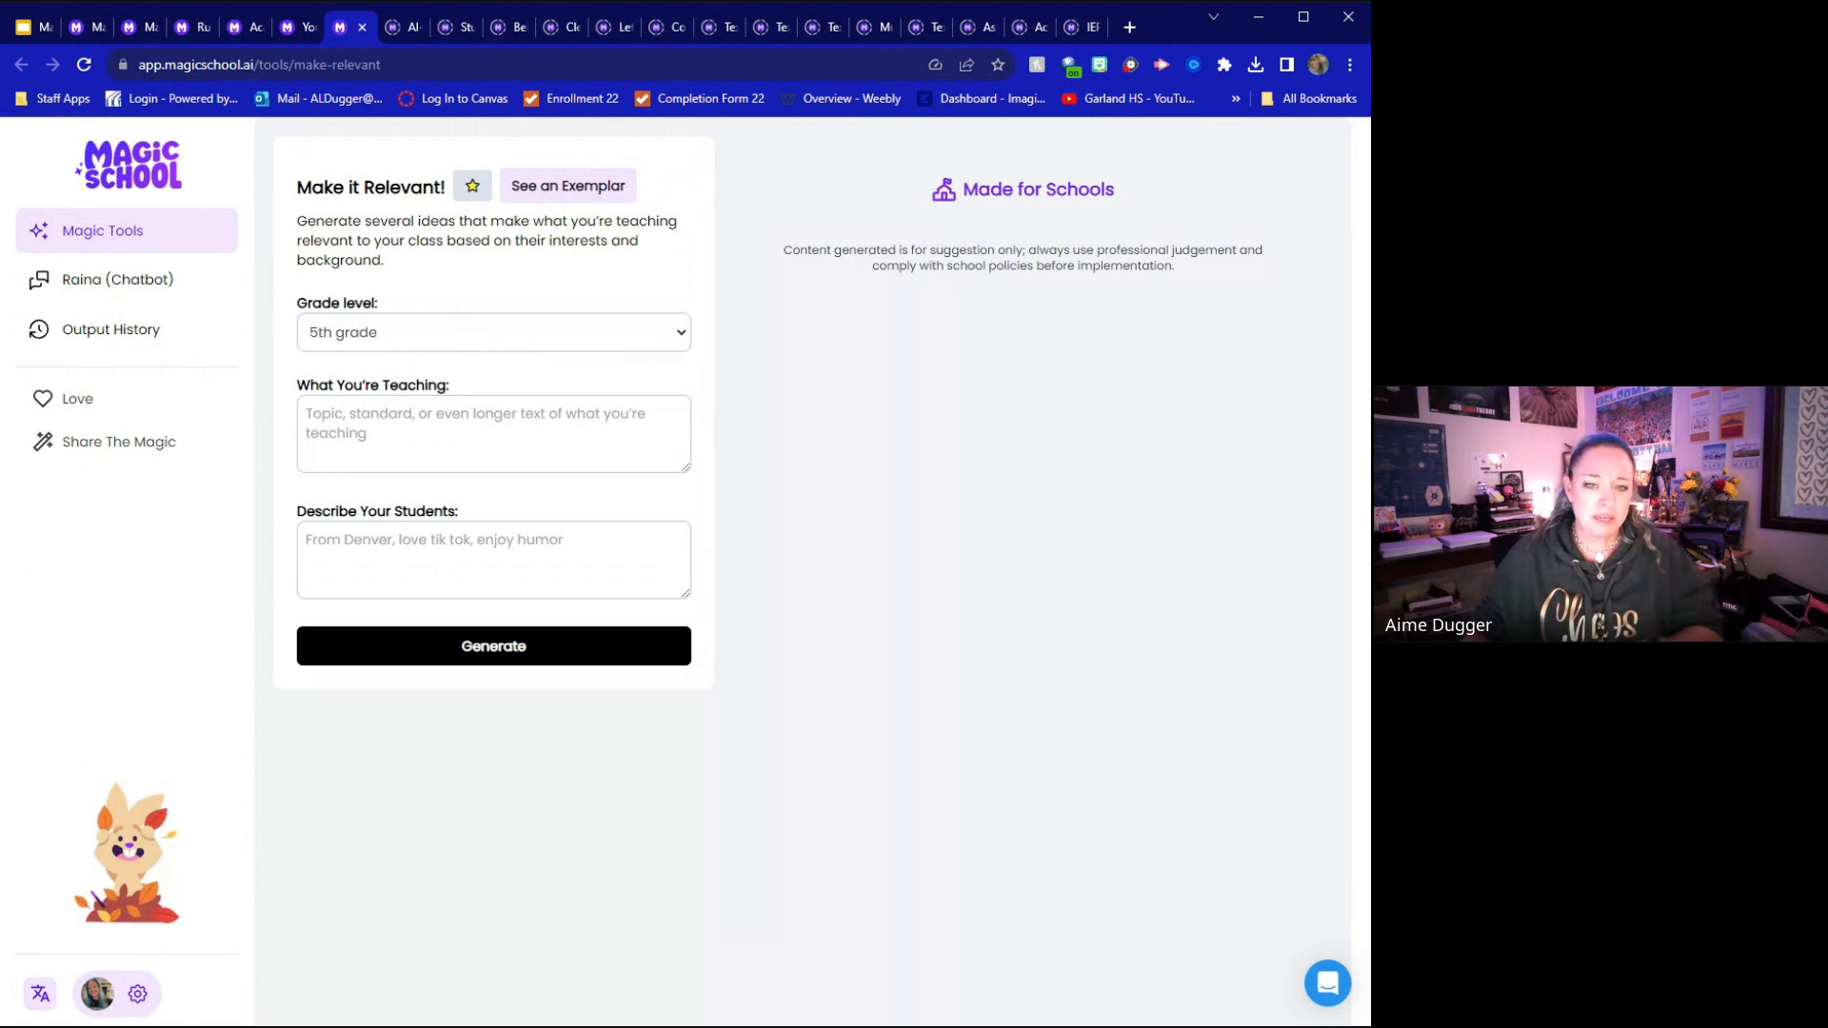
pyautogui.click(548, 190)
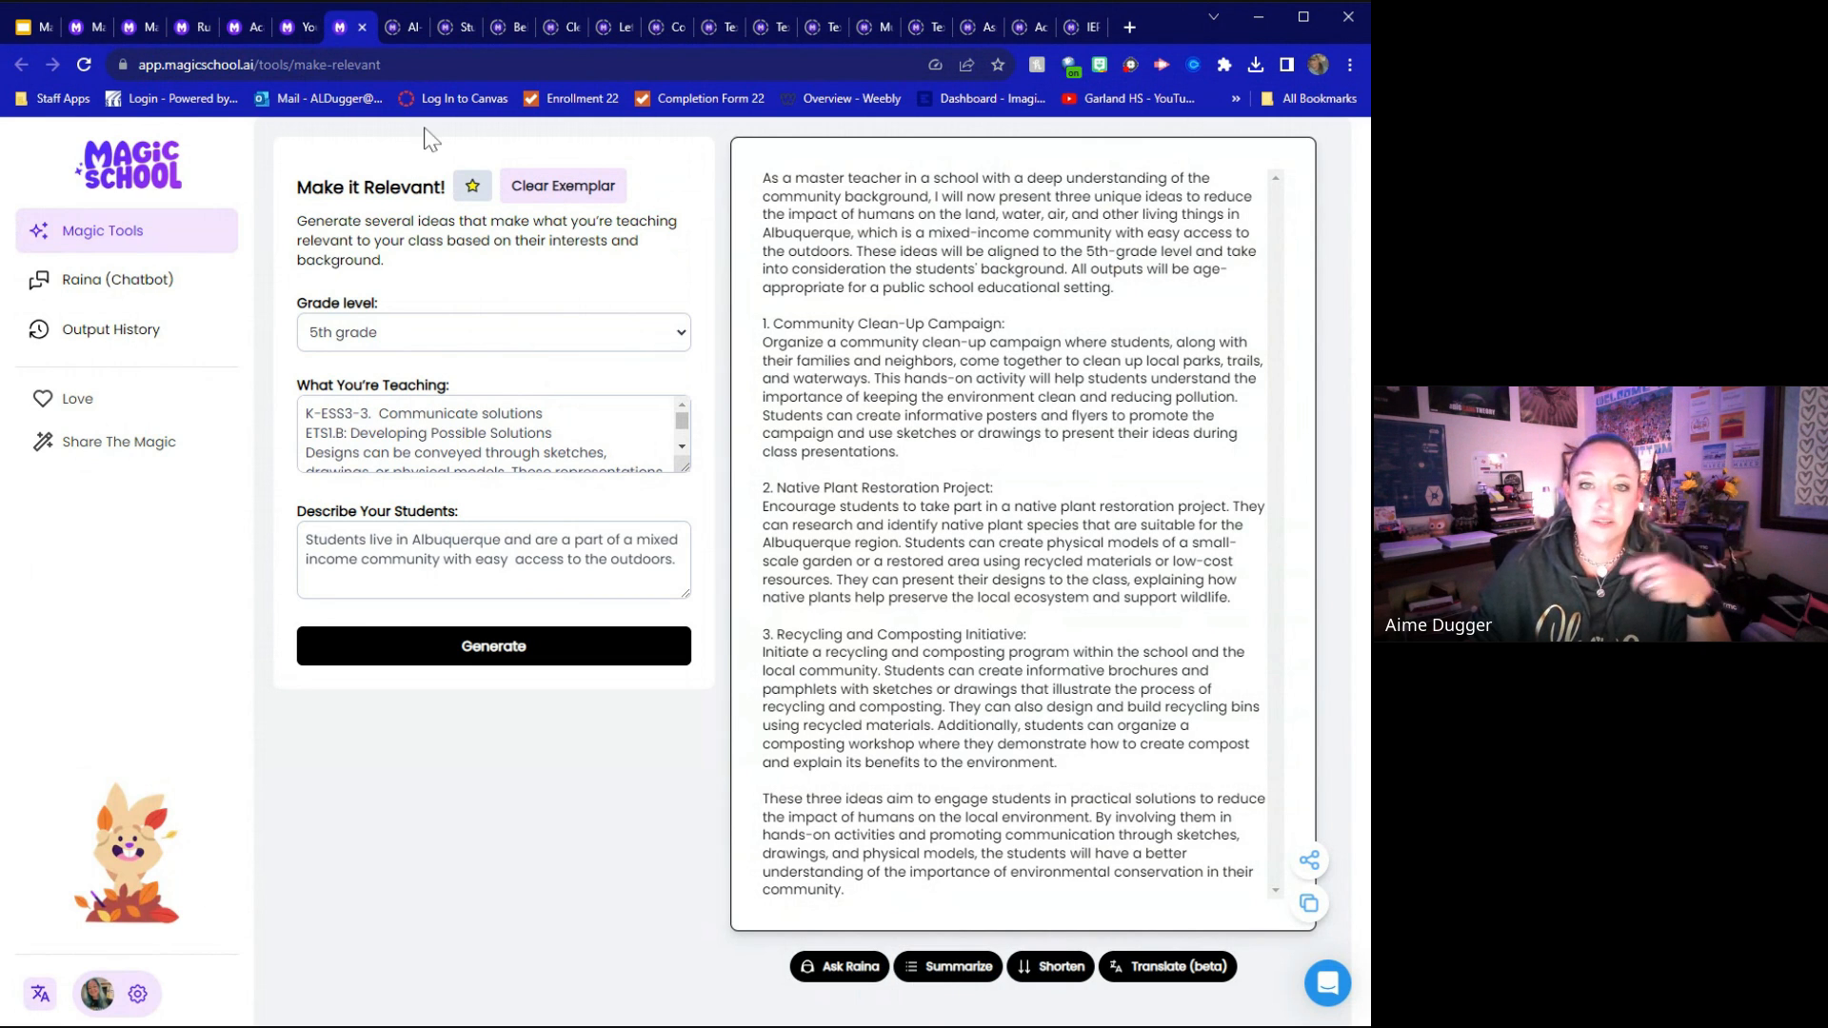
# Load the exemplar in AI-Resistant Assignment Suggestions and review its three assignment ideas
pyautogui.click(409, 26)
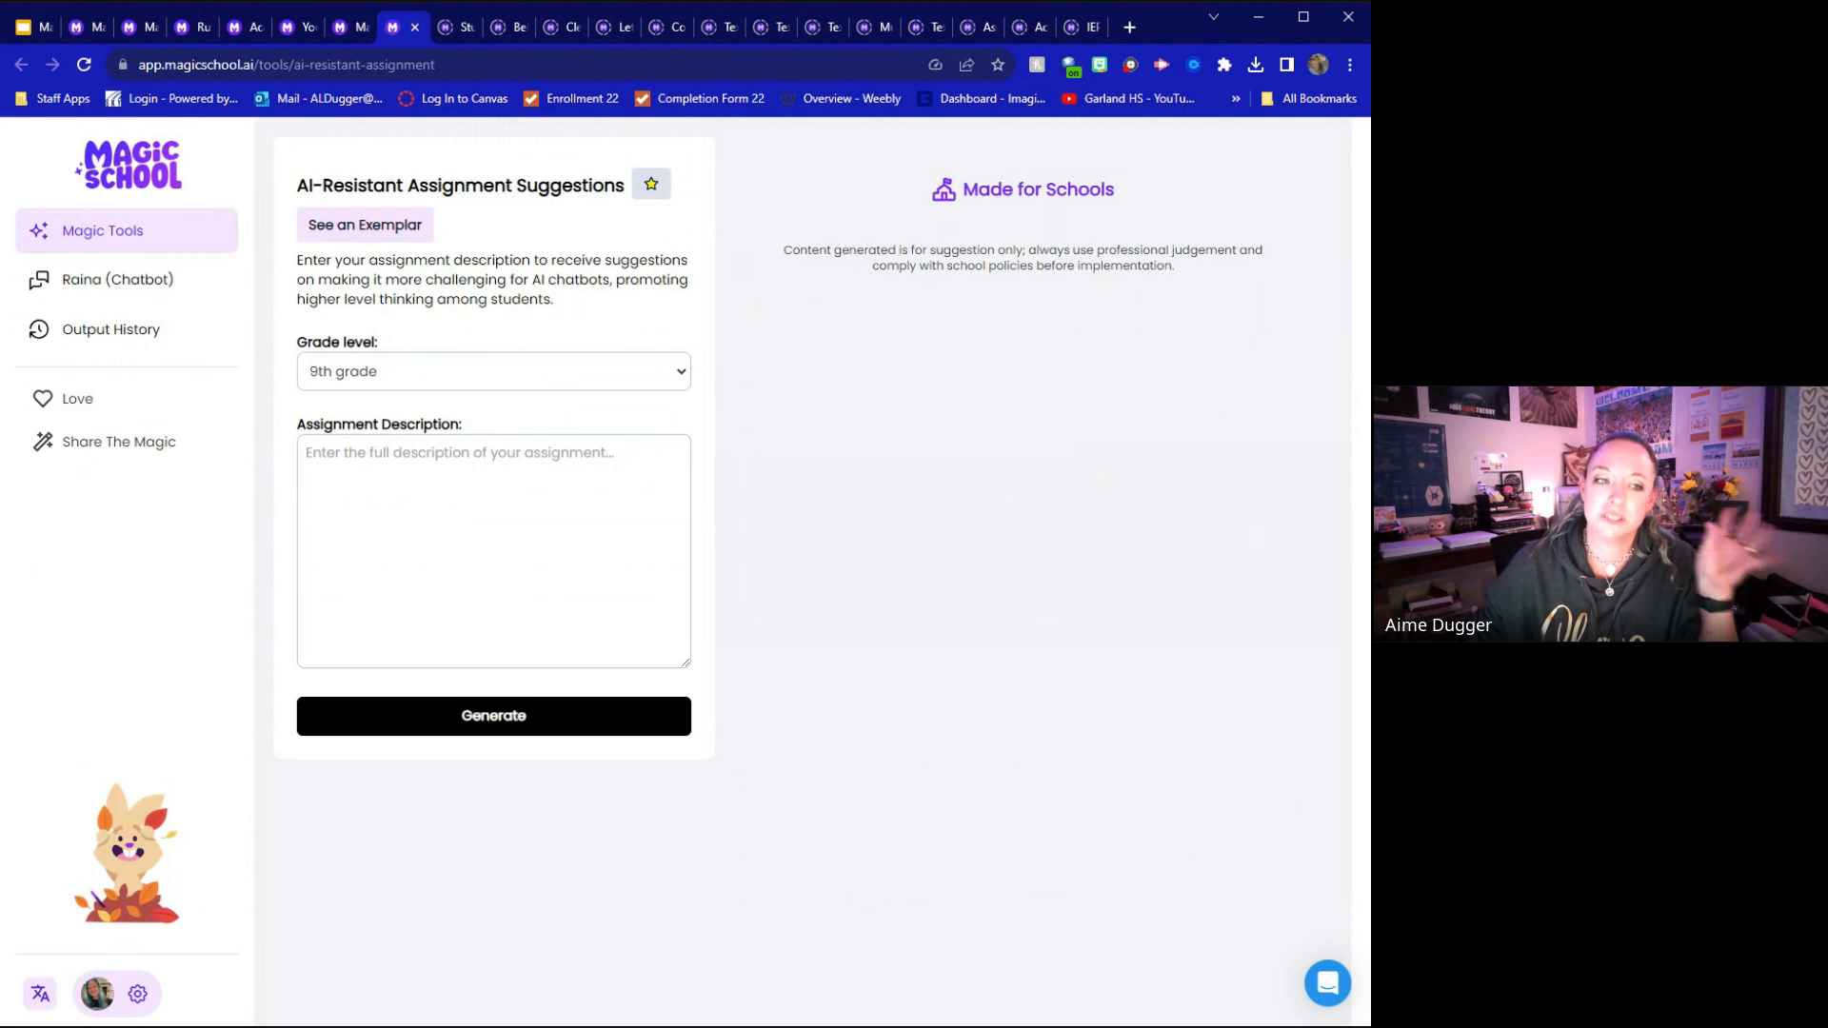
pyautogui.click(345, 213)
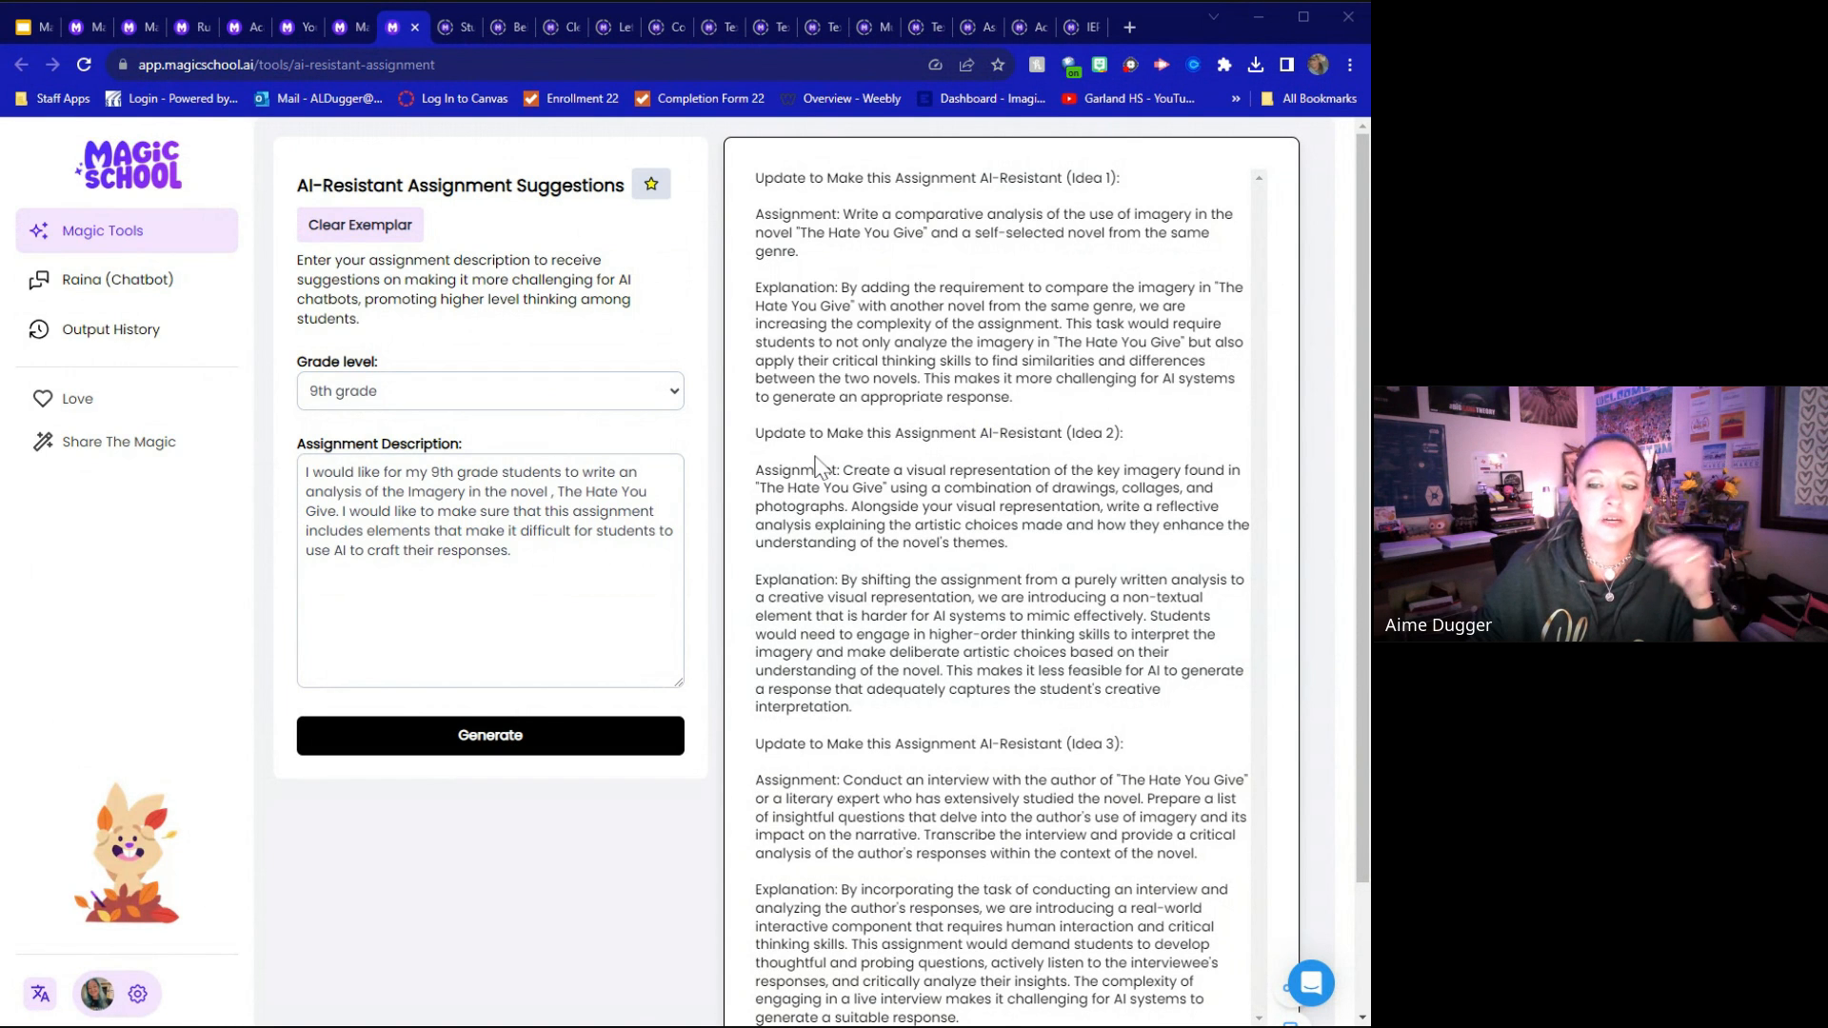
pyautogui.scroll(-2, 1095, 581)
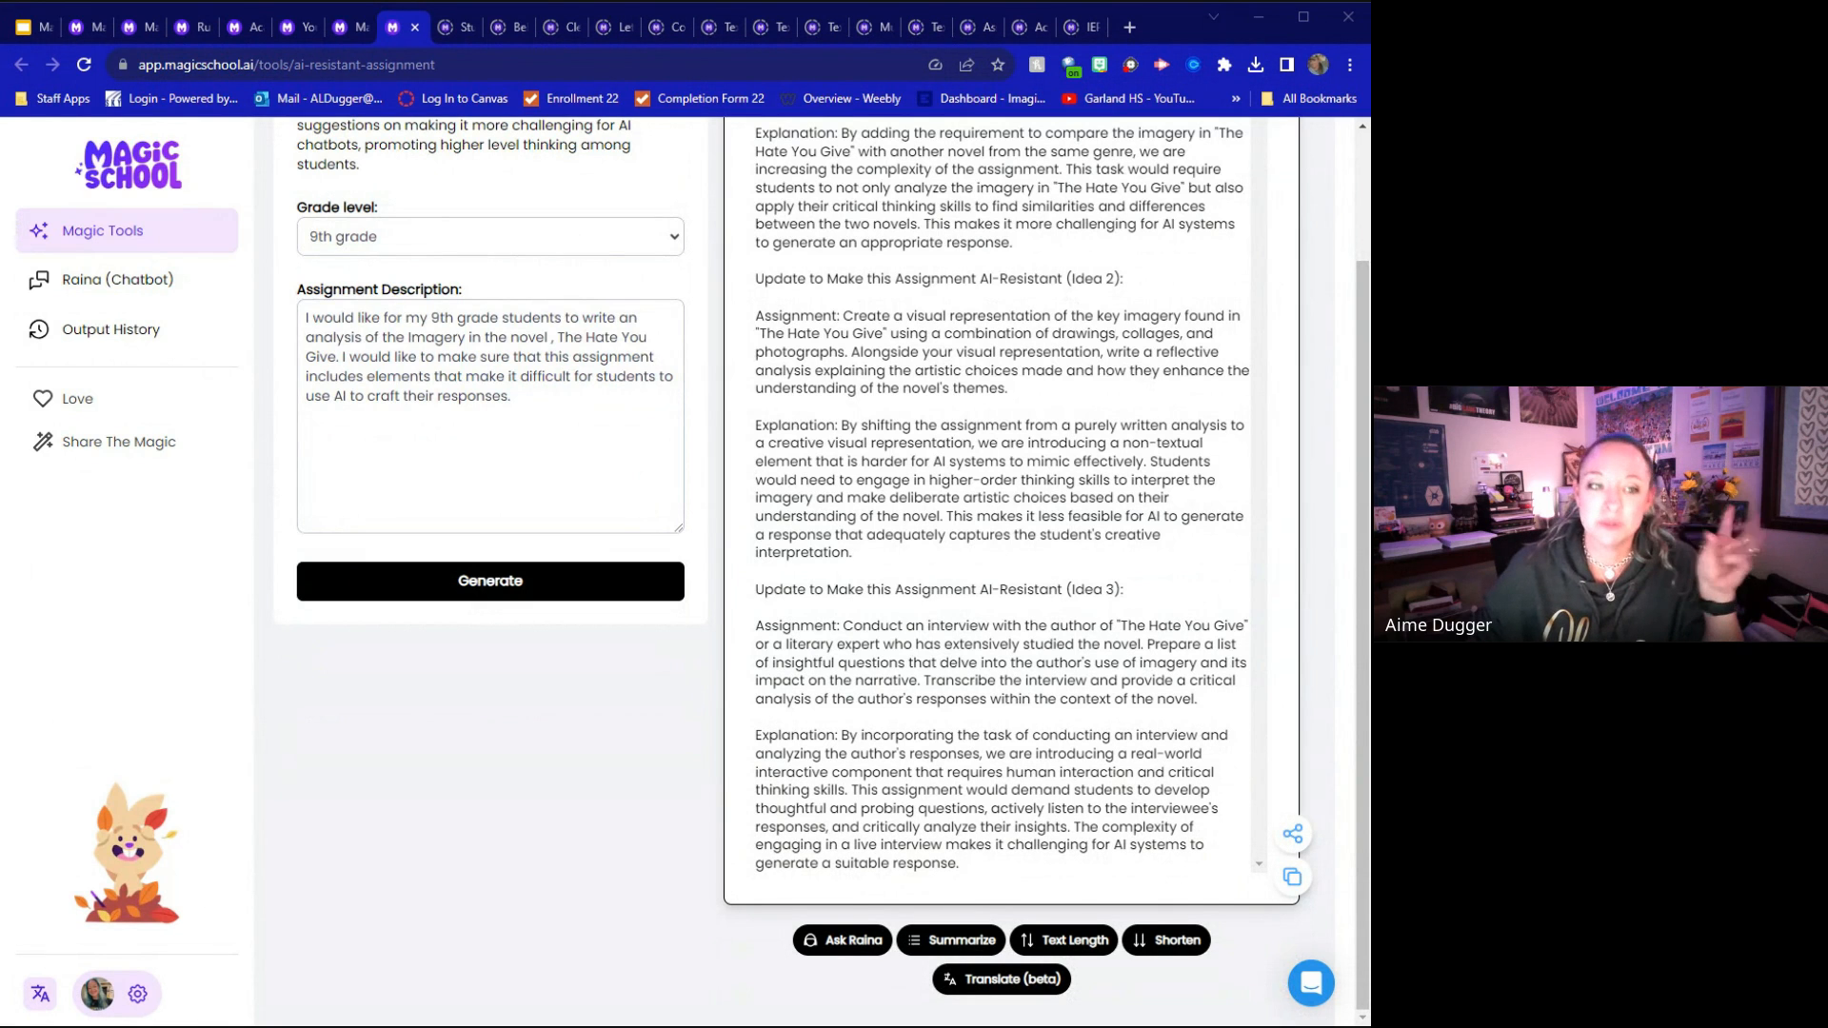
pyautogui.scroll(2, 1027, 585)
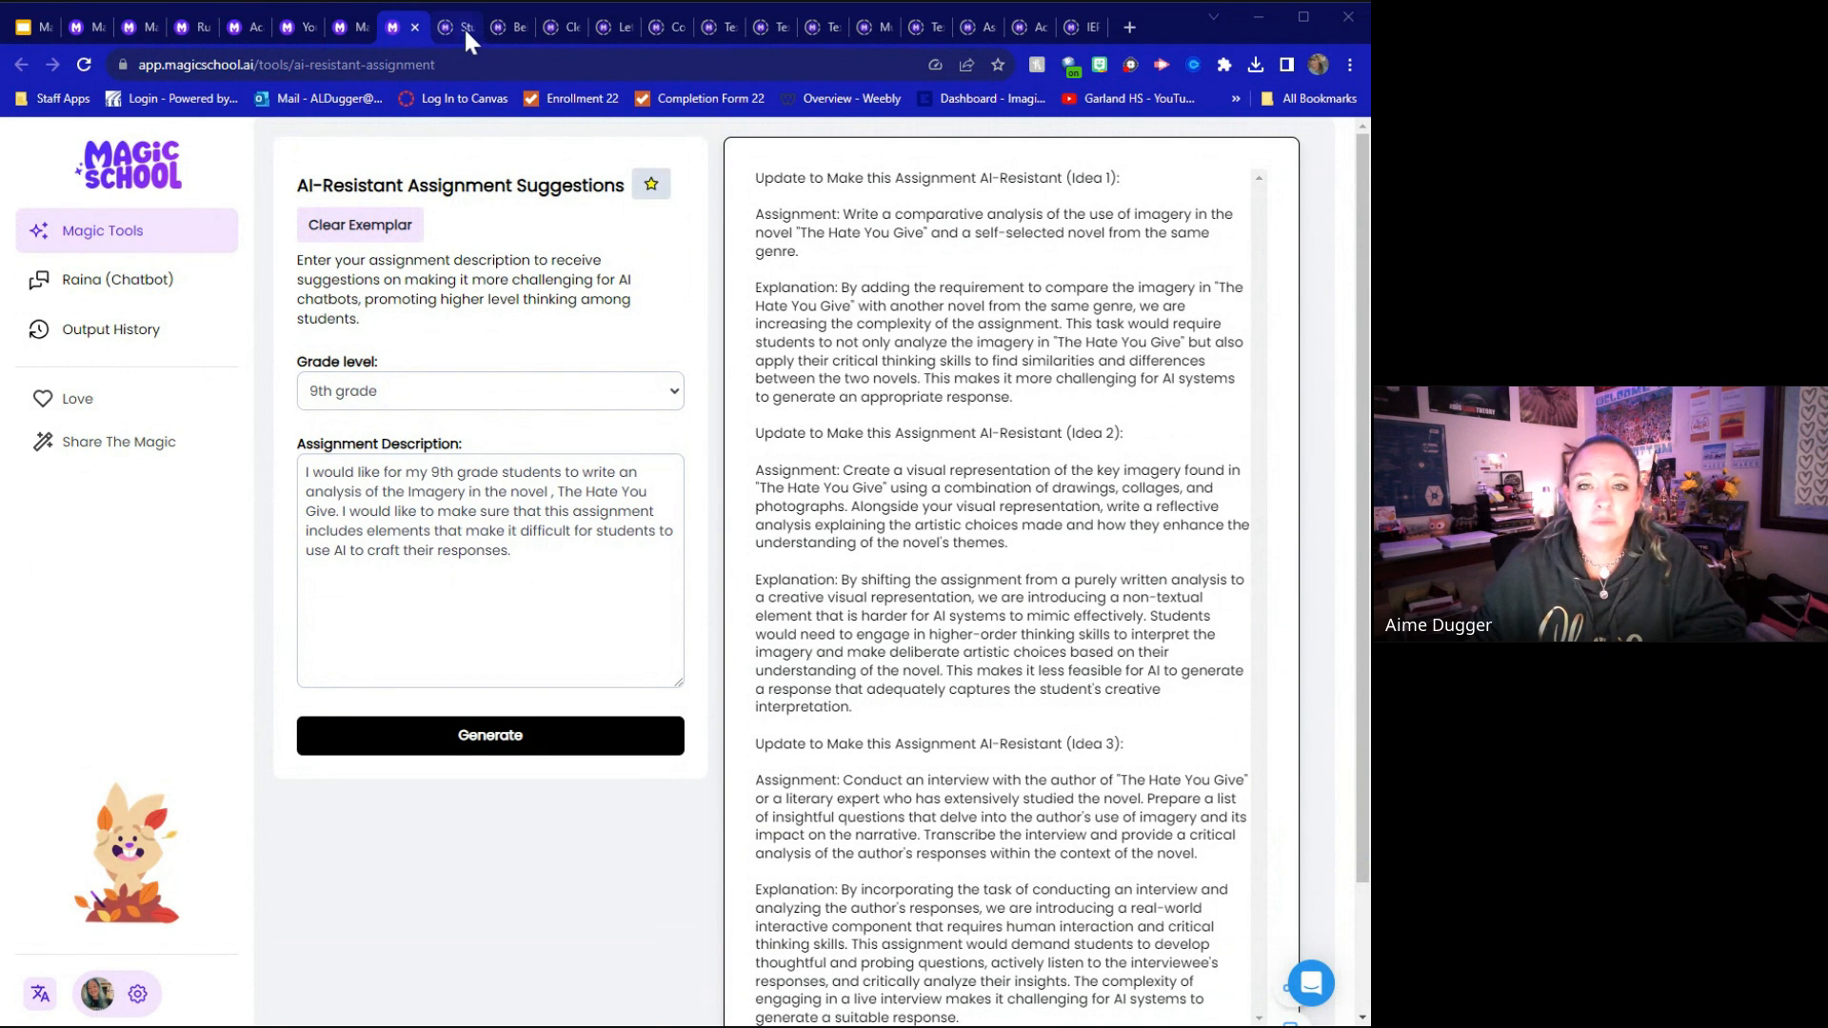
# Load the exemplar in the Clear Directions tool and read through its original lab directions
pyautogui.click(563, 31)
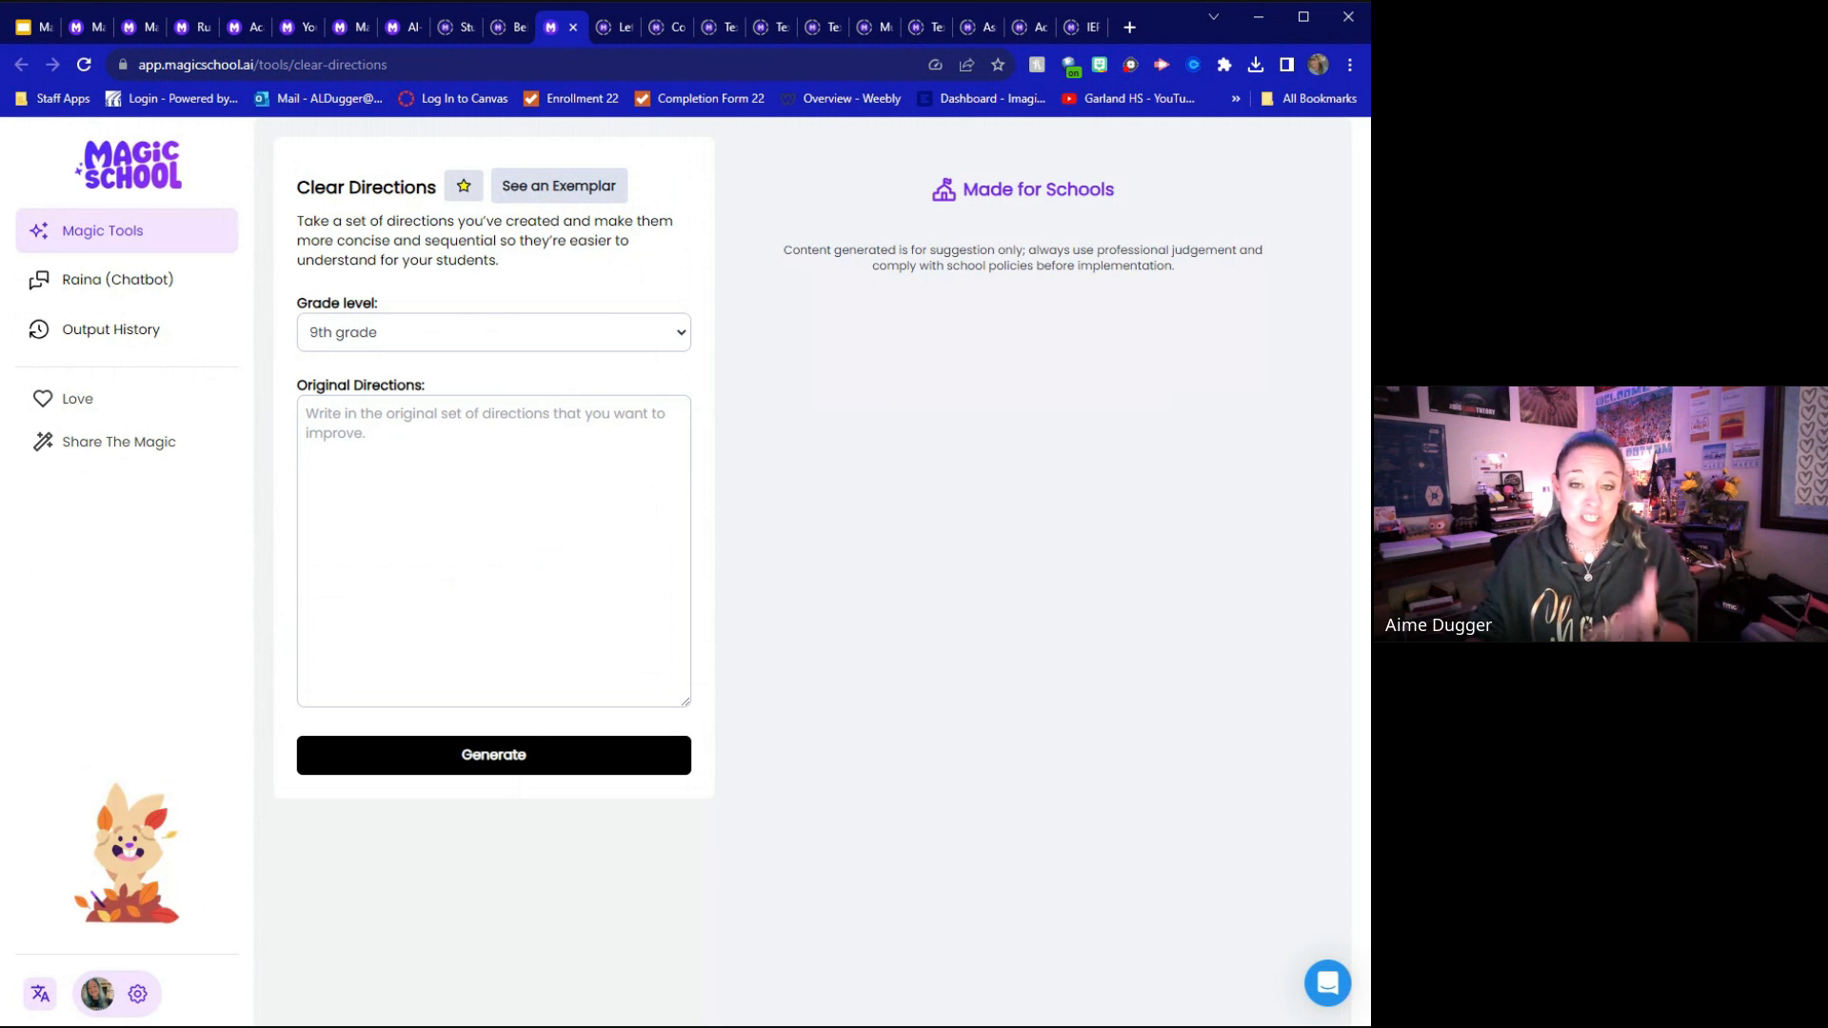
pyautogui.click(554, 187)
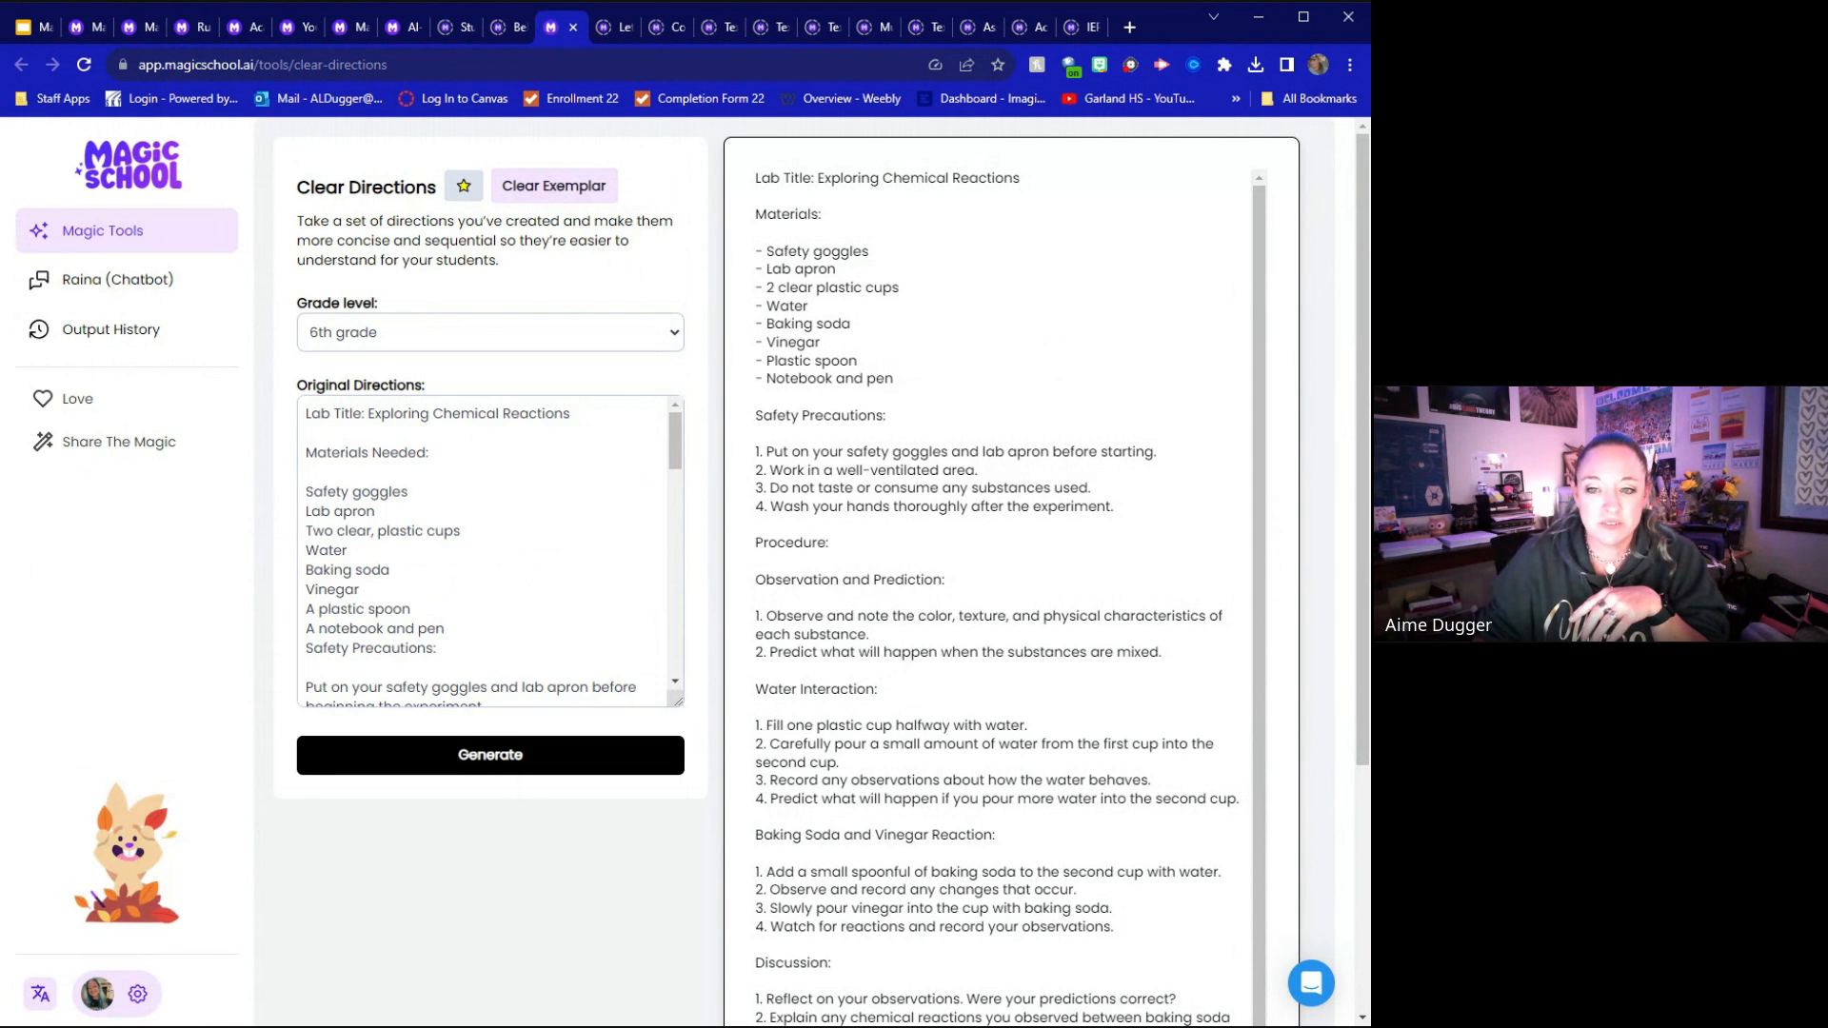
pyautogui.scroll(-5, 490, 552)
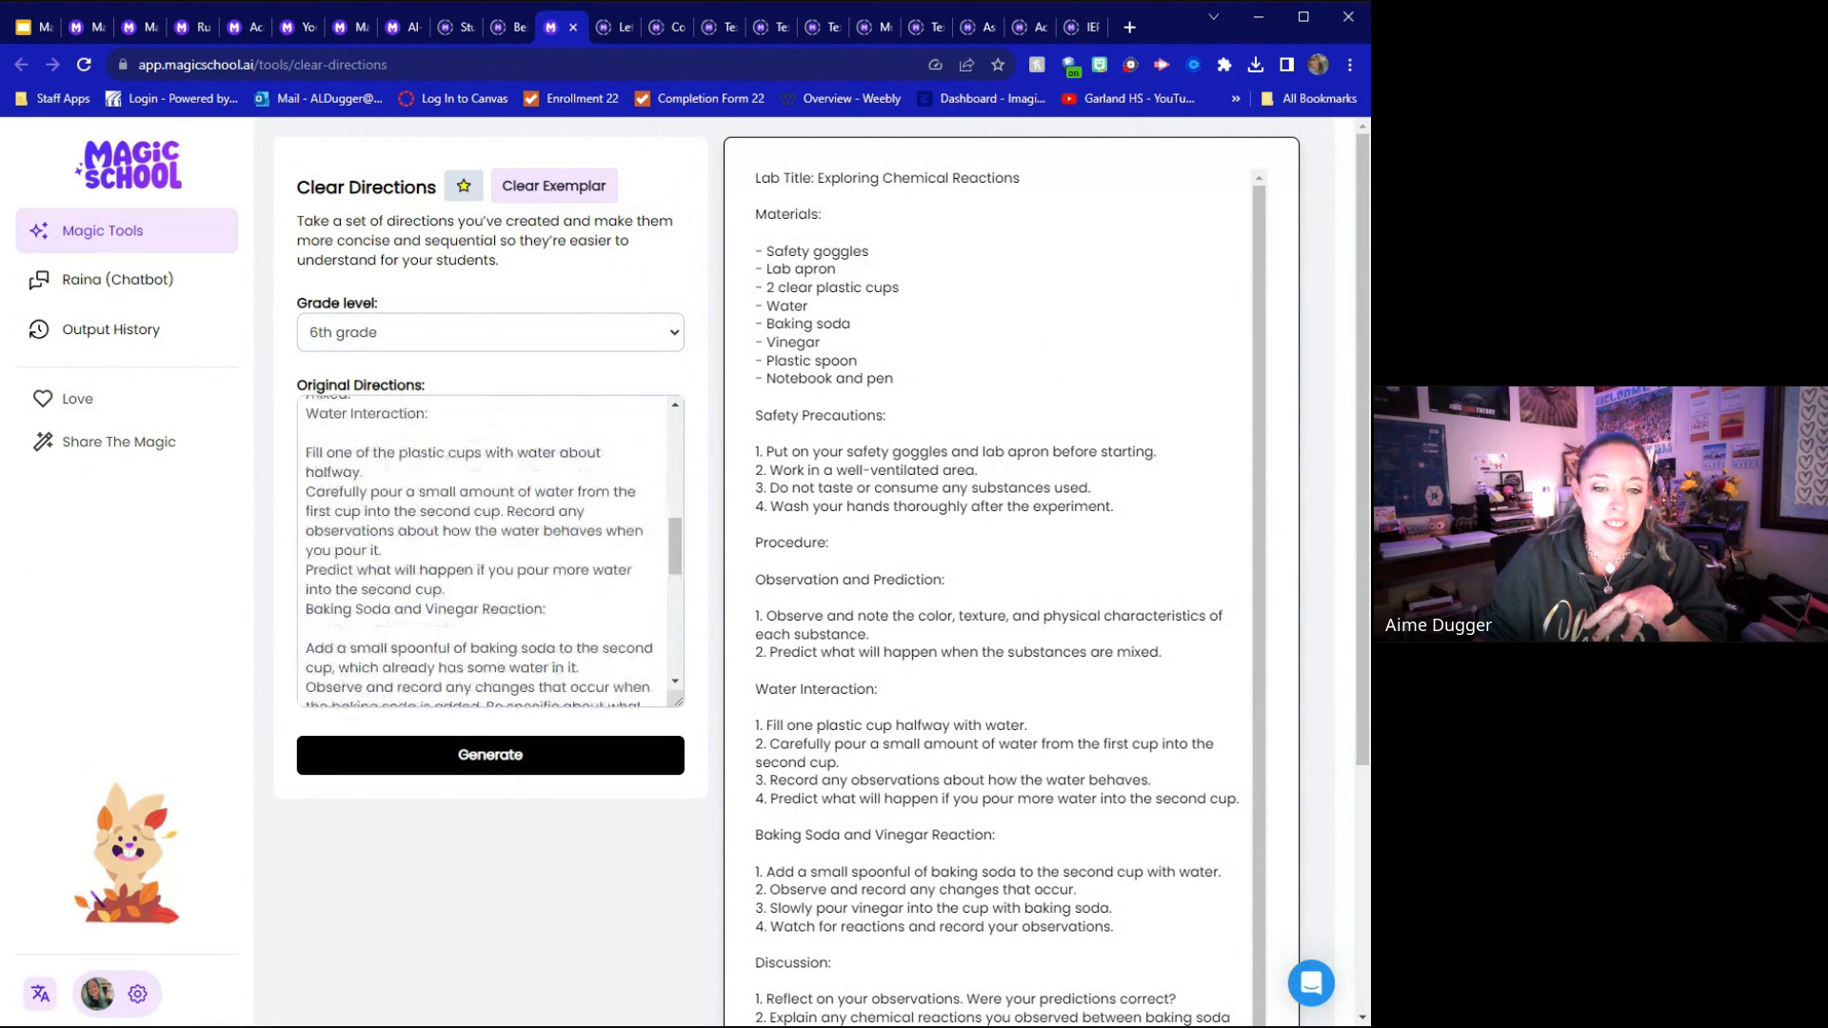
pyautogui.scroll(-3, 491, 553)
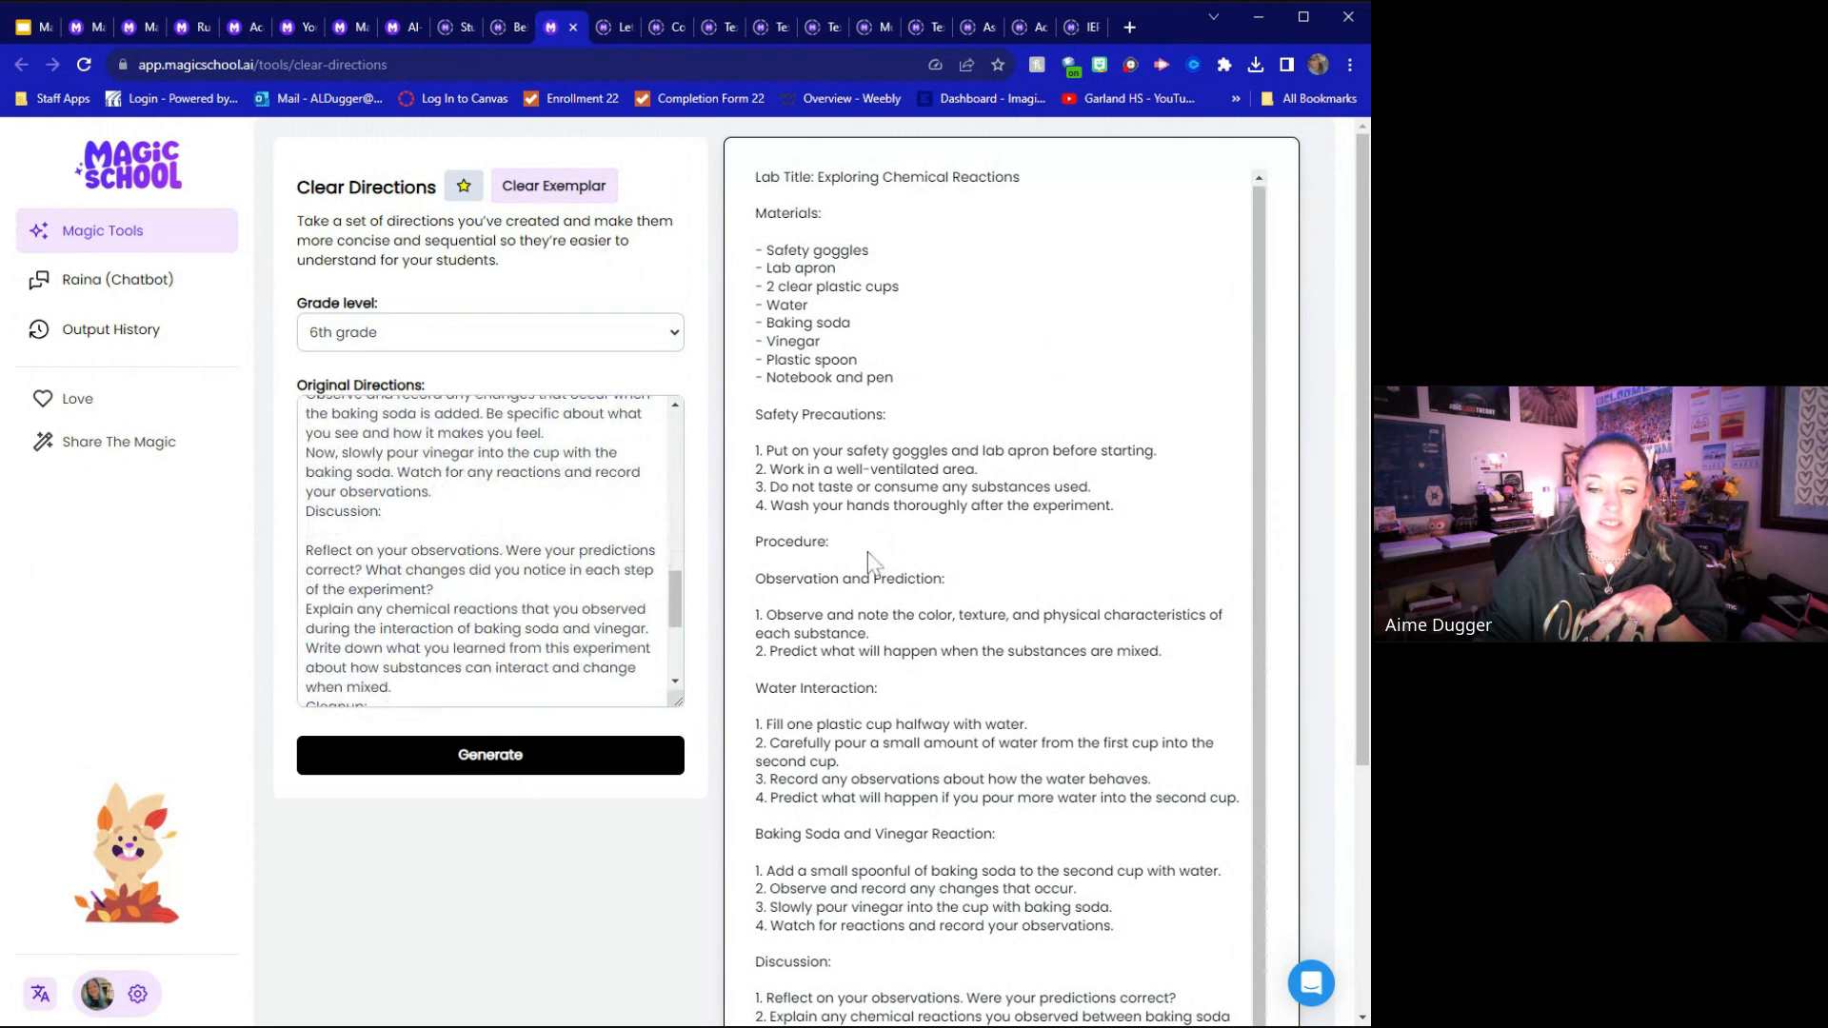
# Generate a shortened version of the chemical reactions lab directions and compare it with the full output
pyautogui.scroll(-4, 866, 551)
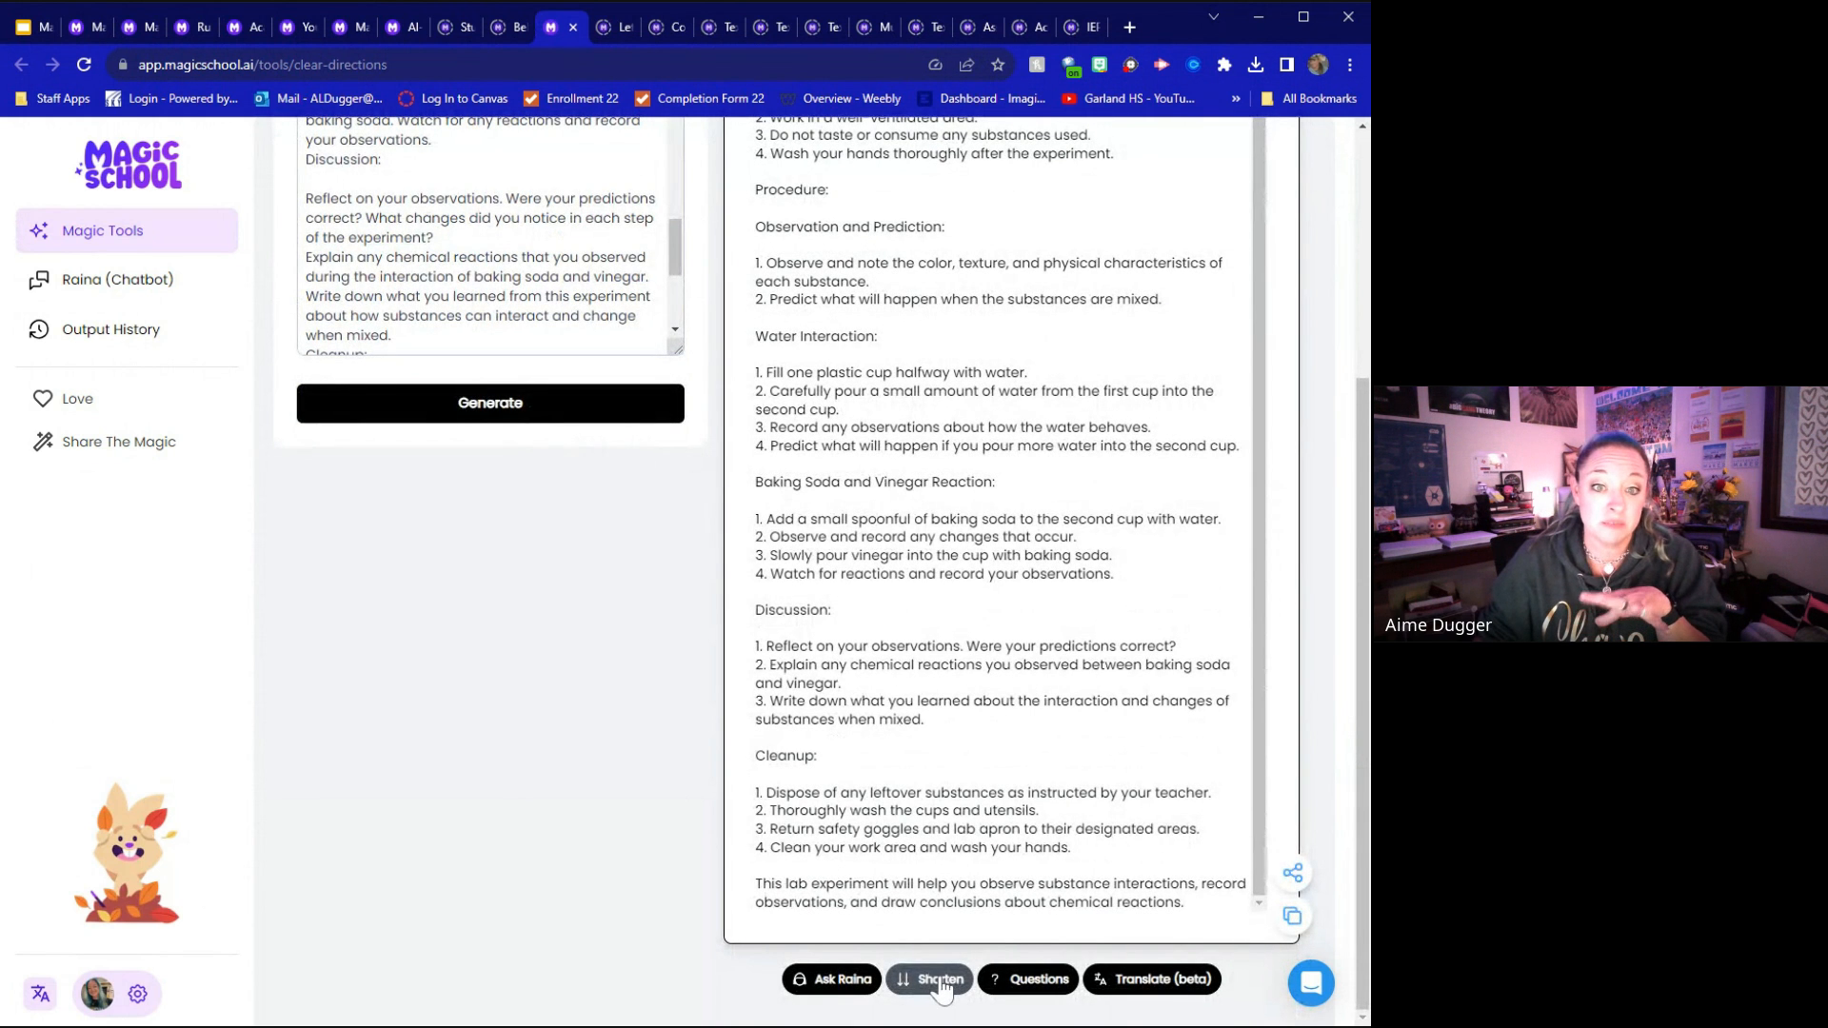
pyautogui.scroll(-3, 571, 266)
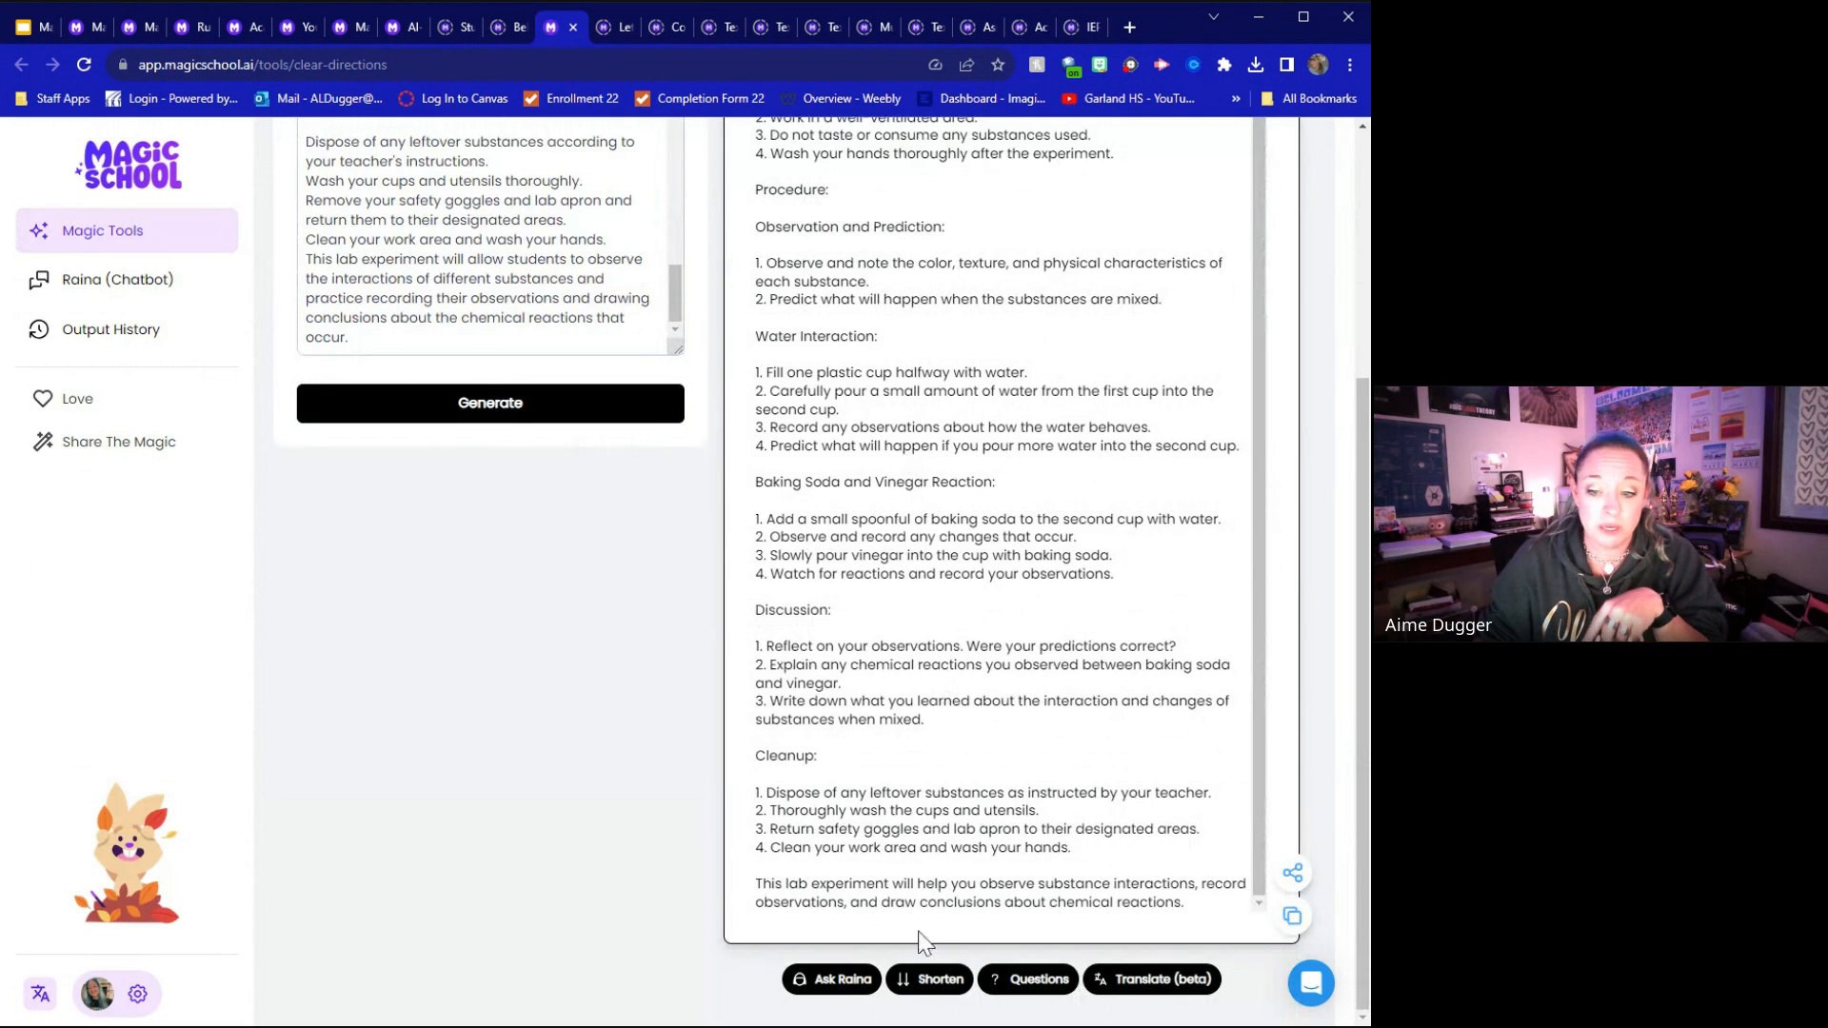
pyautogui.click(924, 978)
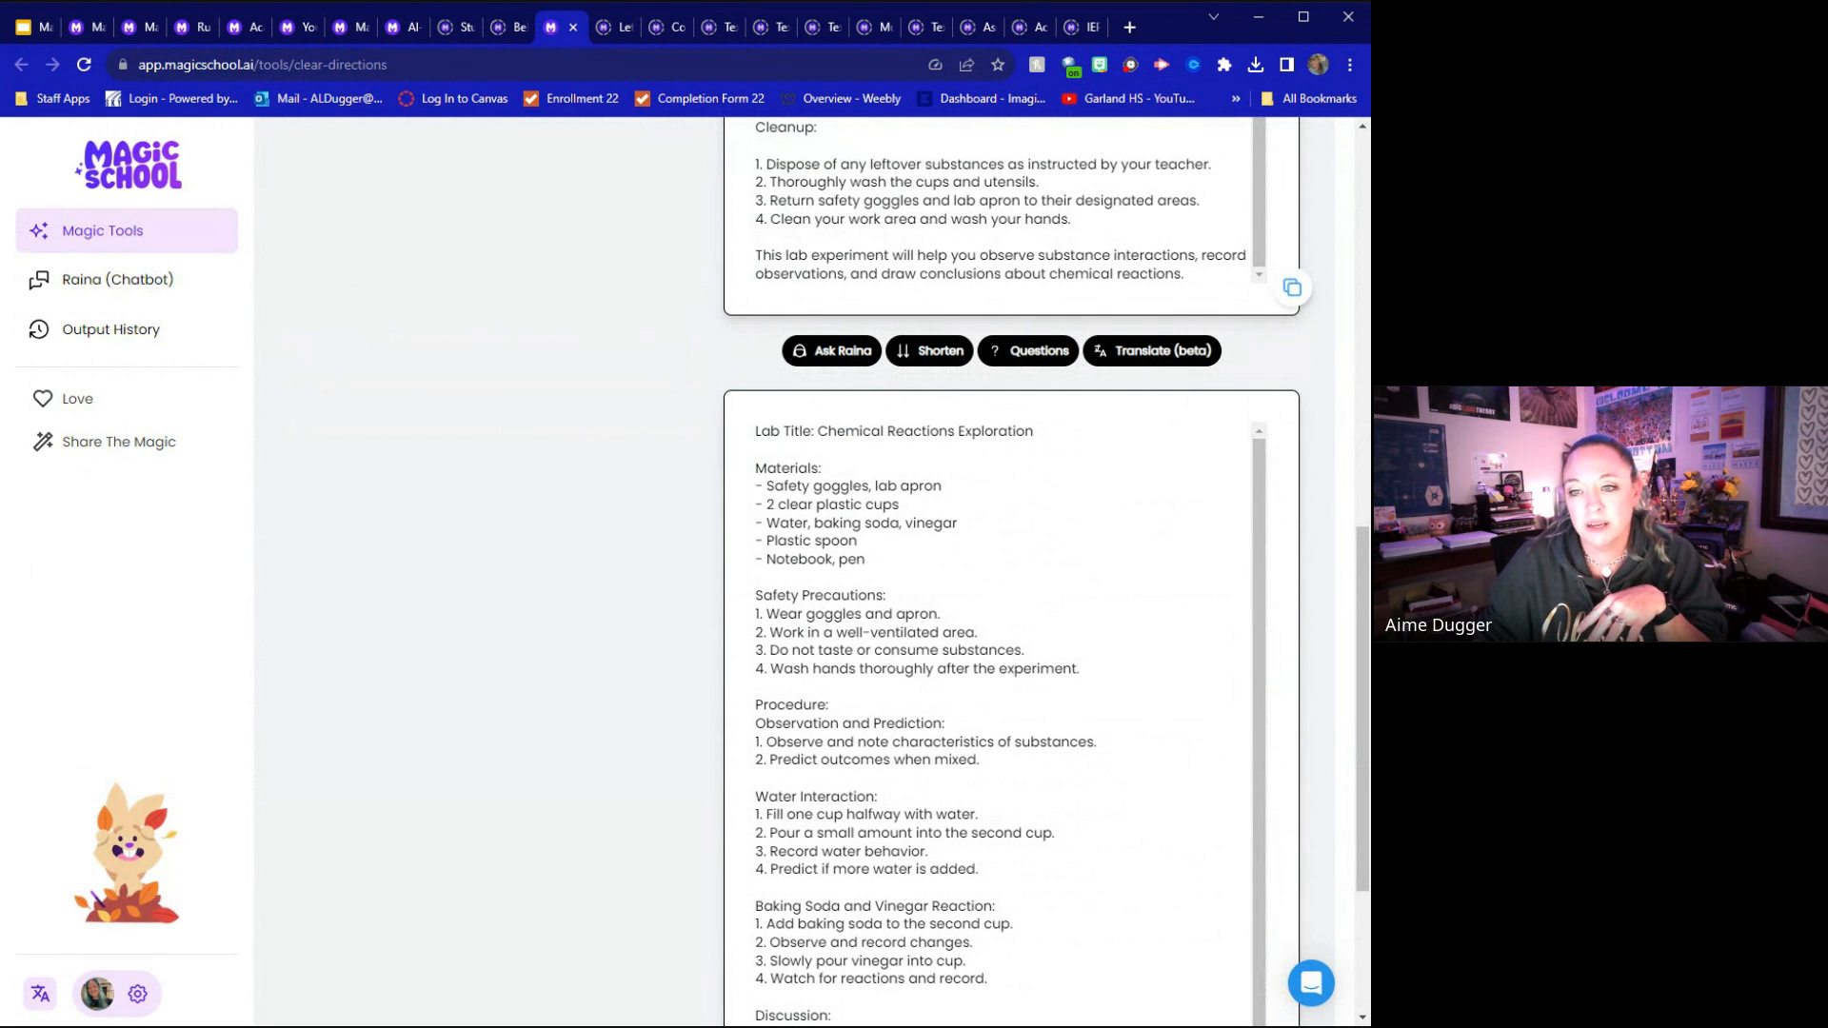
pyautogui.scroll(7, 870, 412)
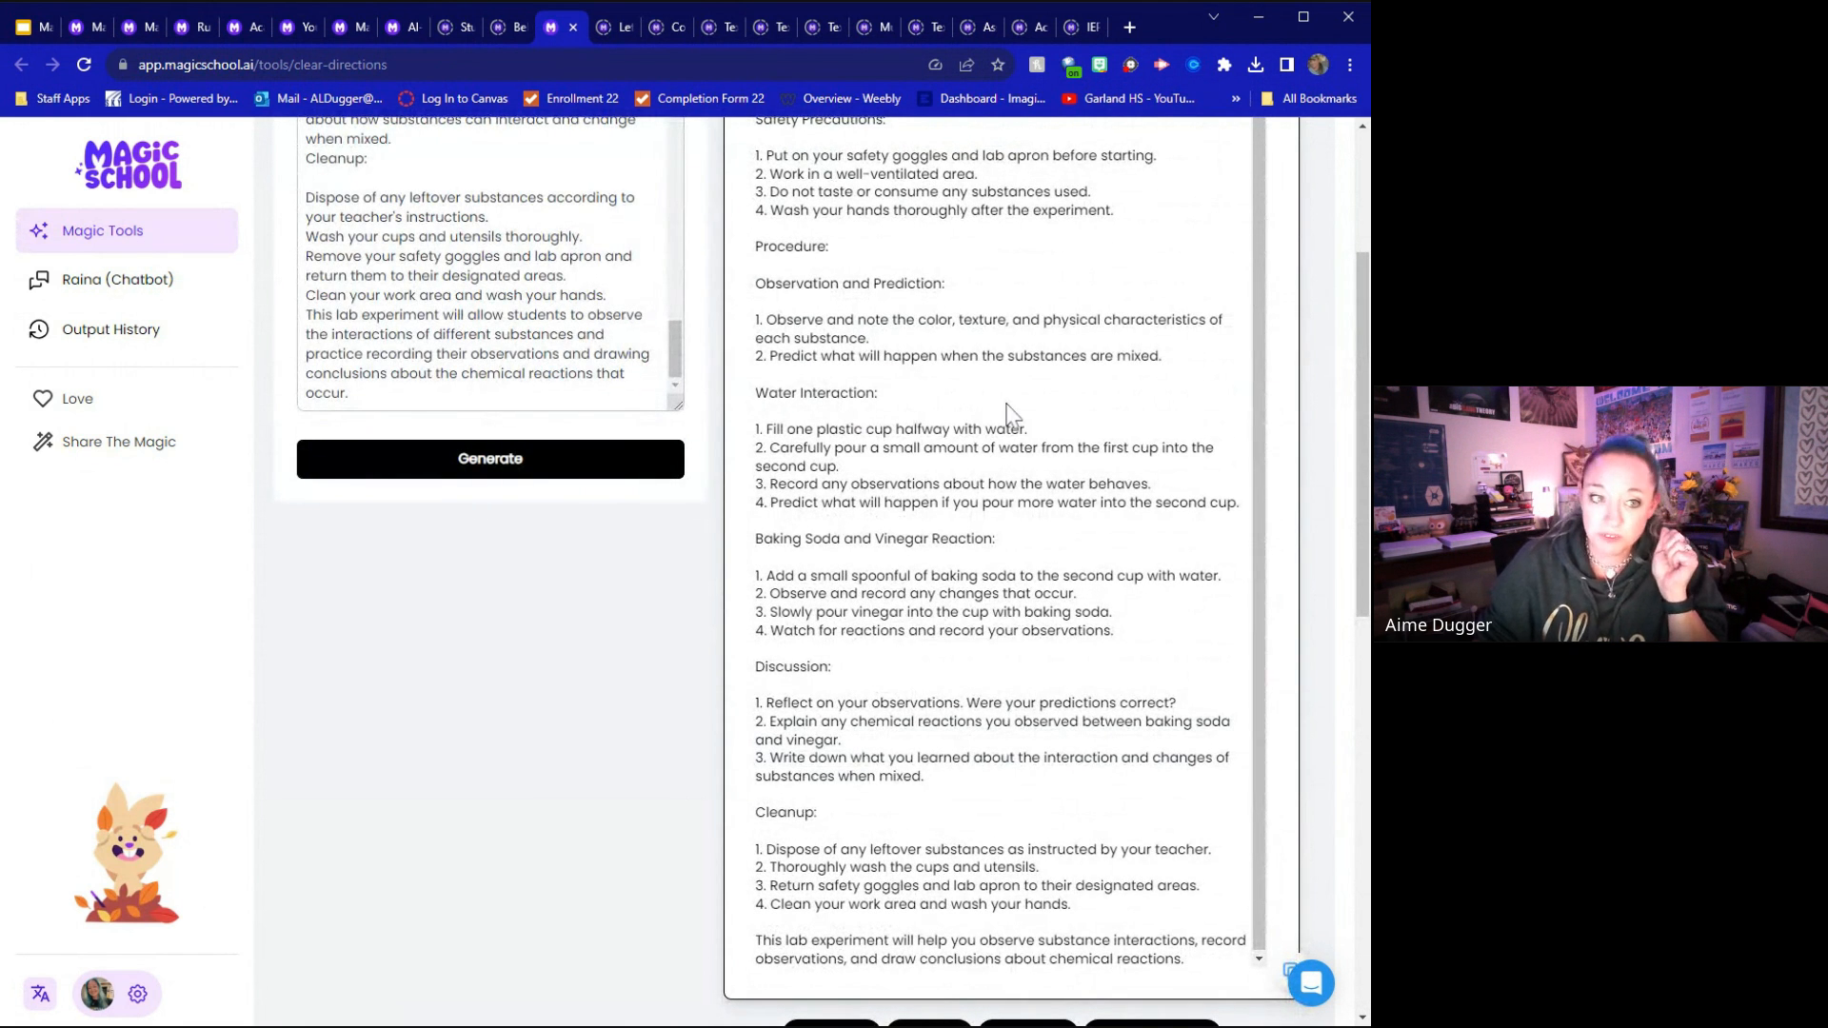
# Switch to the Behavior Intervention Suggestion Generator and load its exemplar
pyautogui.scroll(3, 1012, 416)
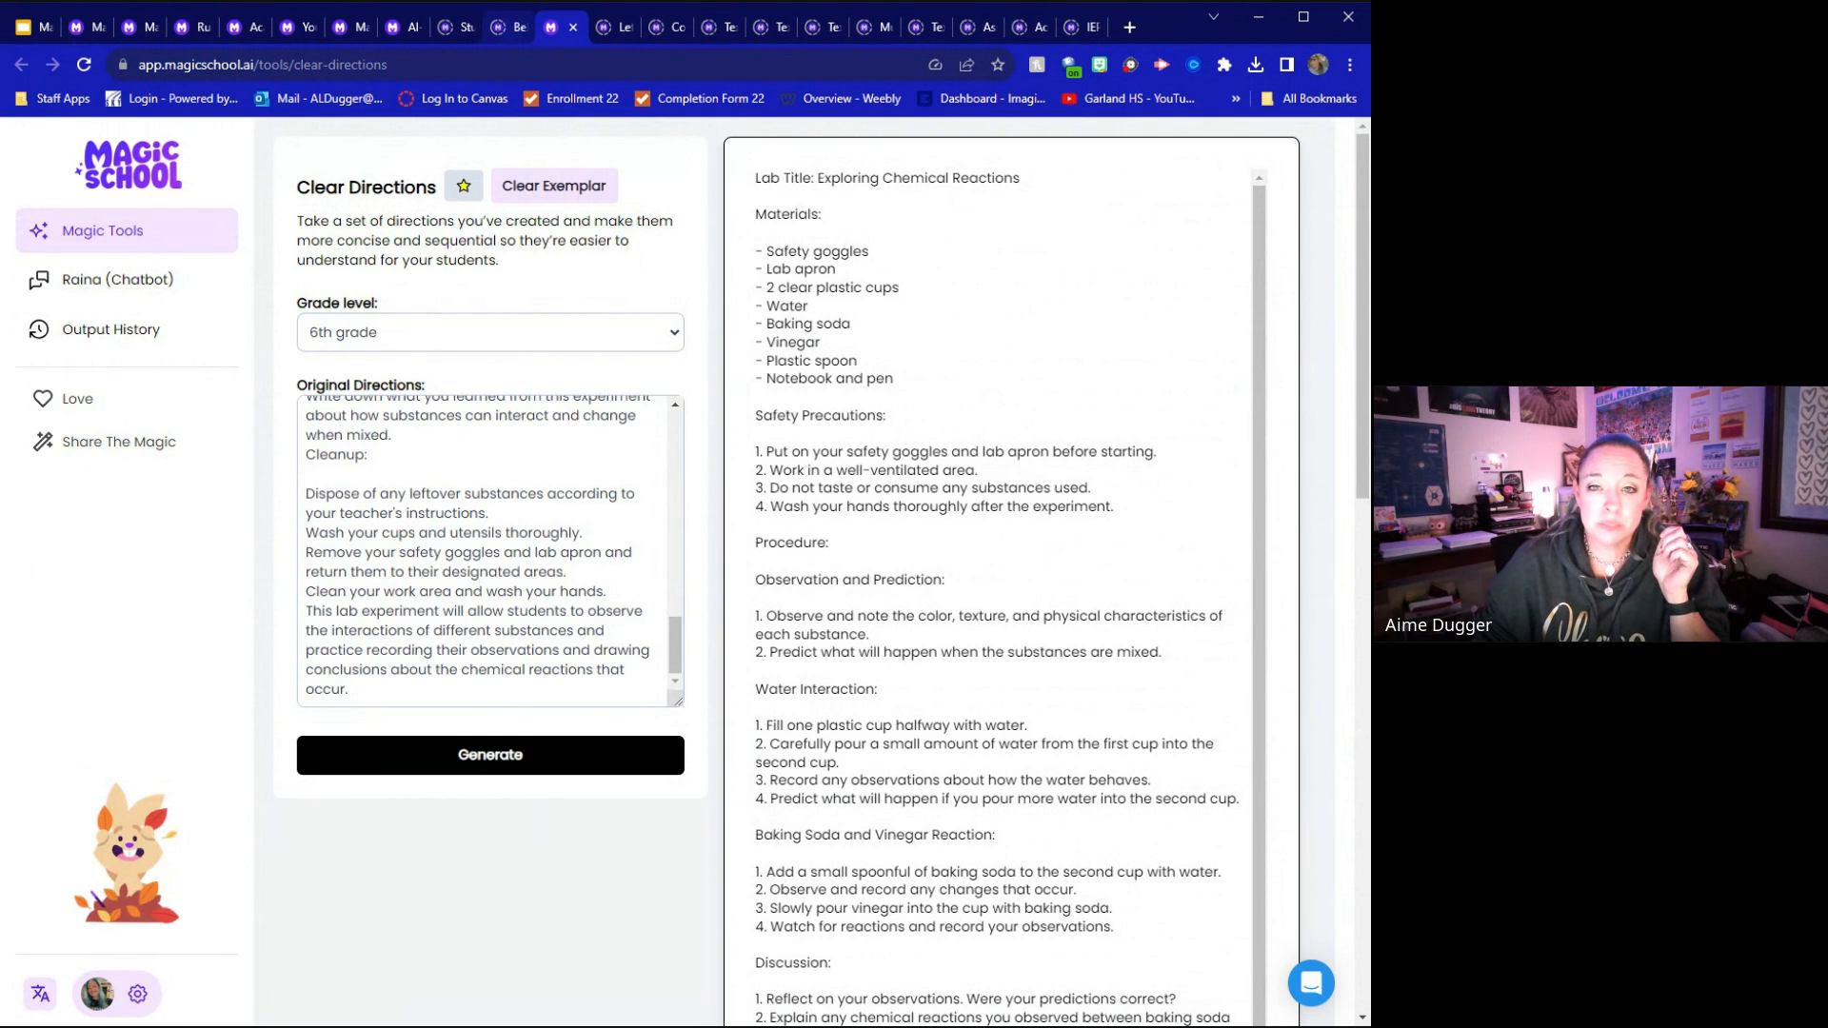
pyautogui.click(510, 26)
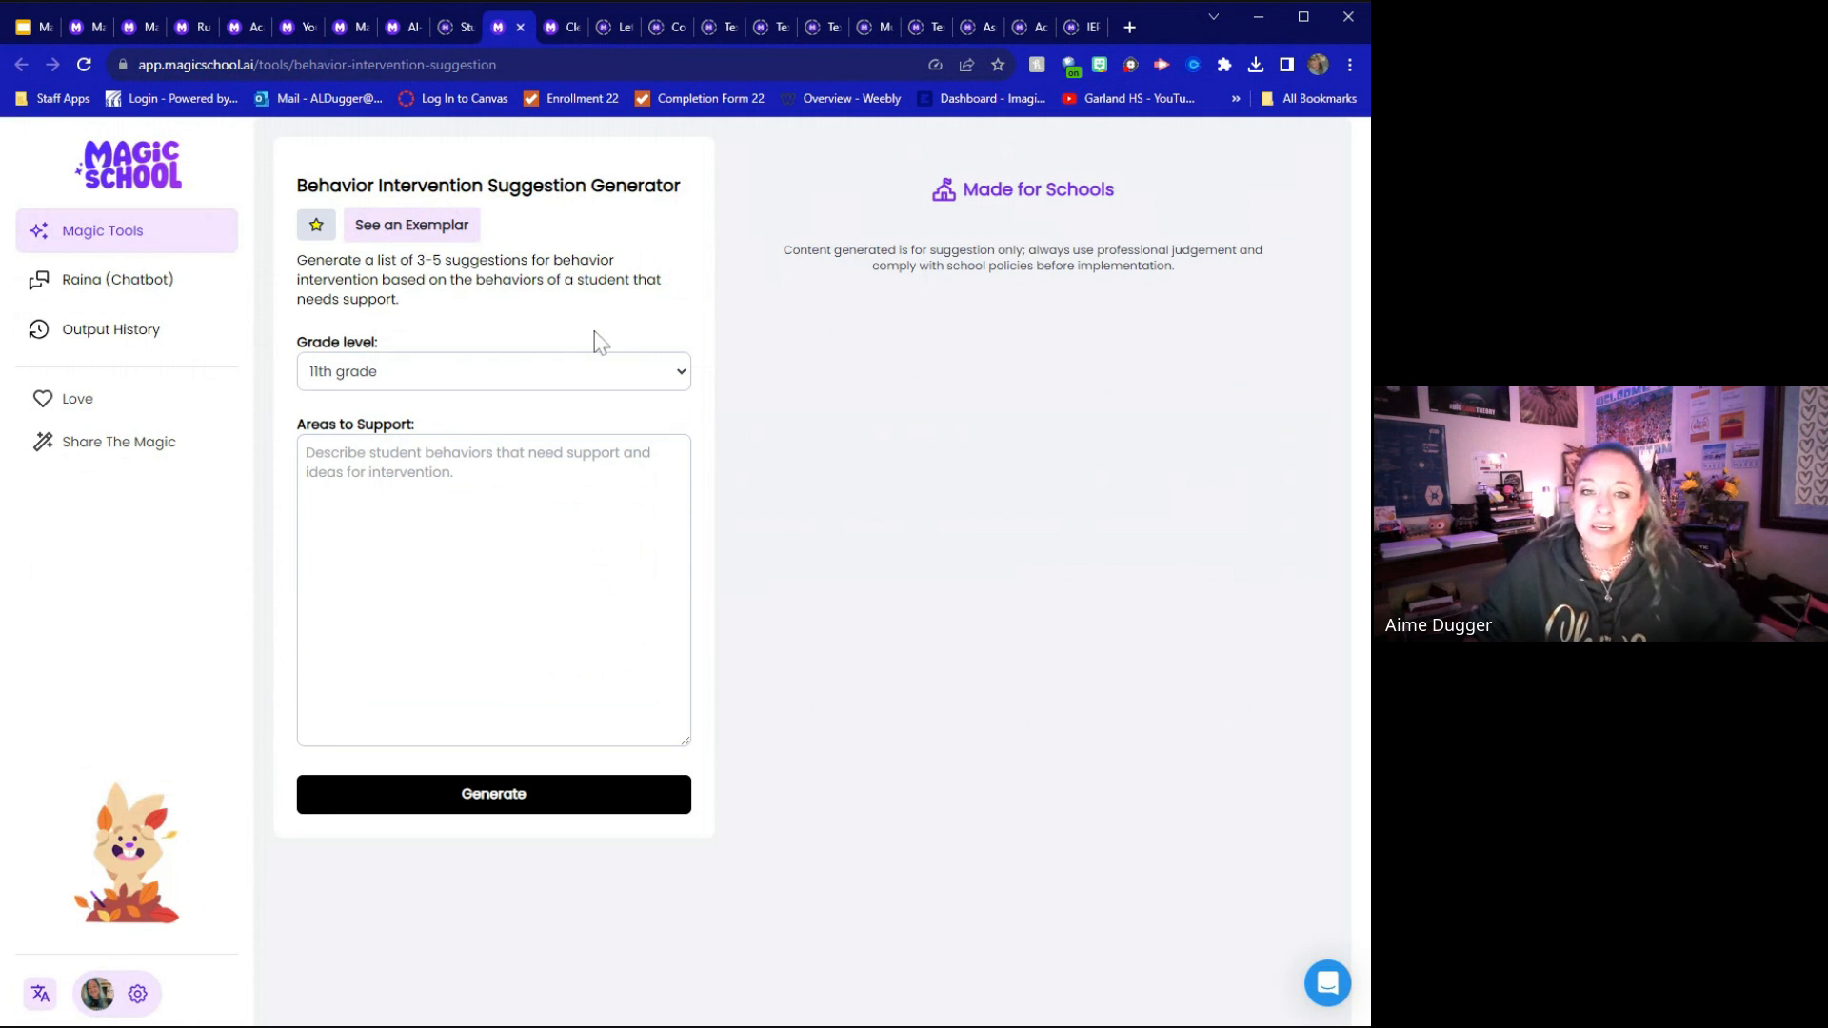
pyautogui.click(390, 233)
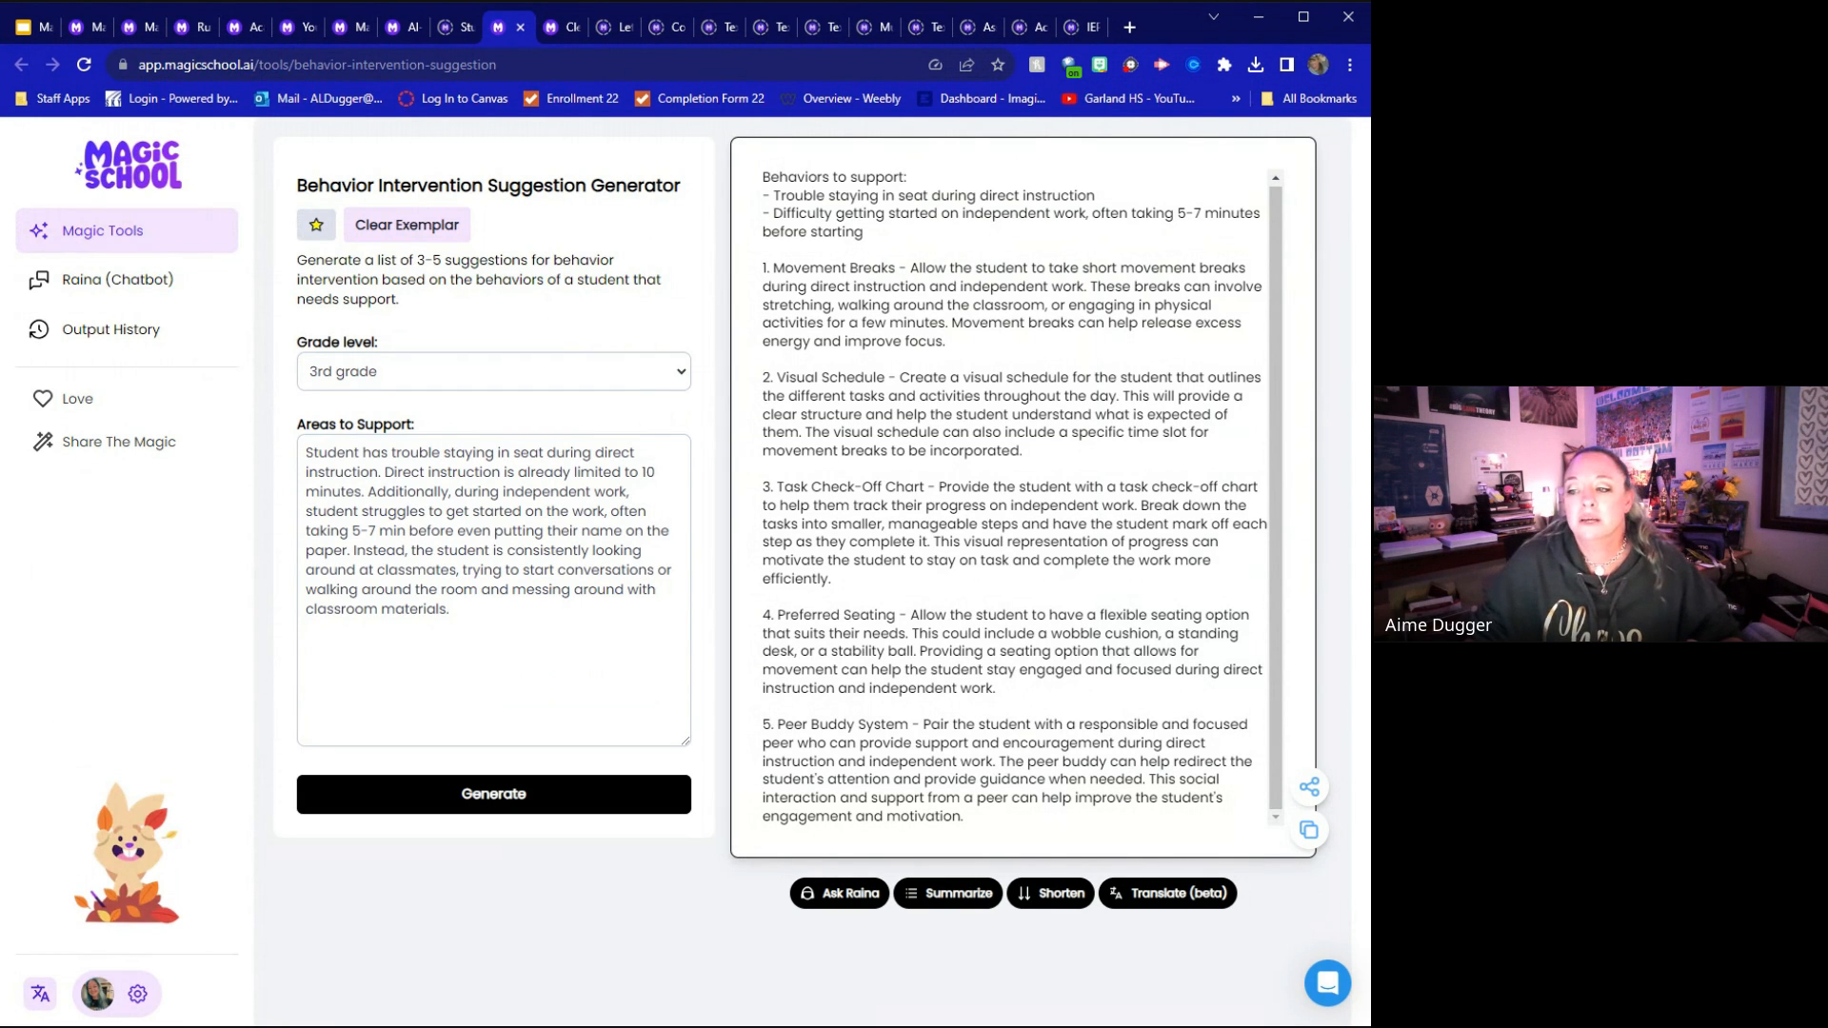
# Load the exemplar in the Letter of Recommendation tool and point out its pronouns, relationship and institution fields
pyautogui.click(618, 25)
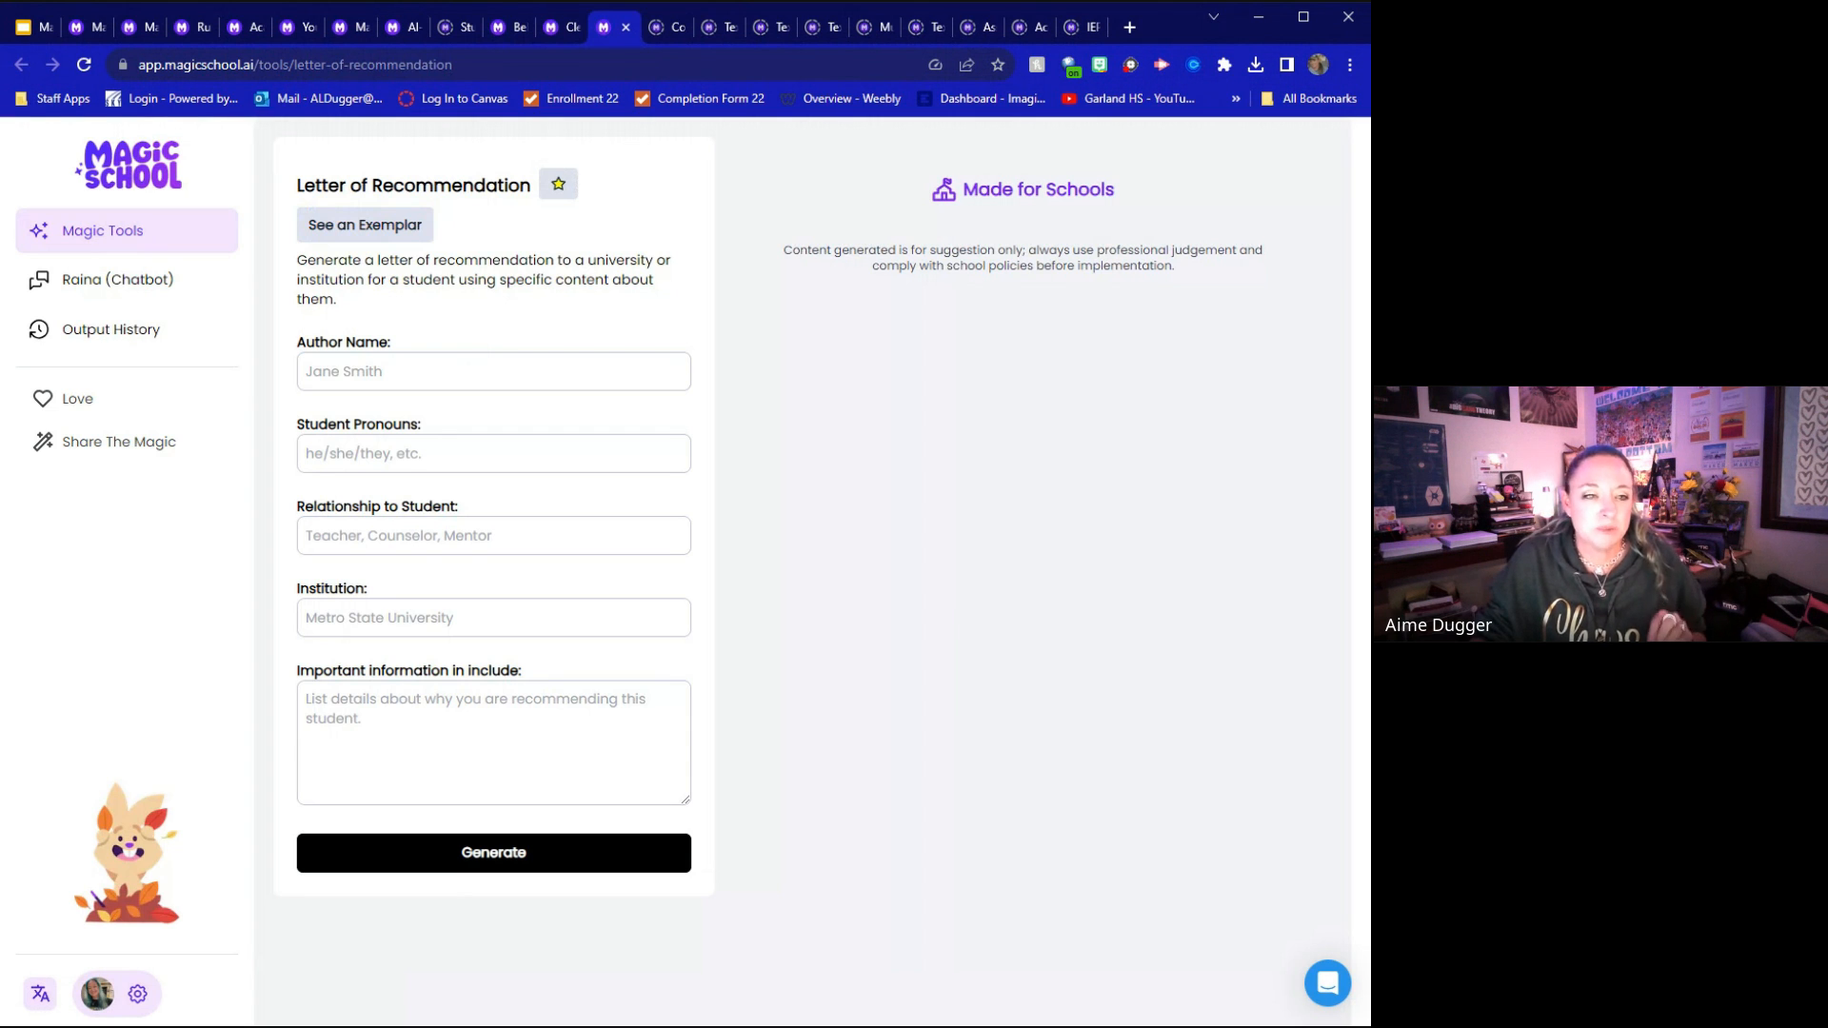
pyautogui.click(380, 224)
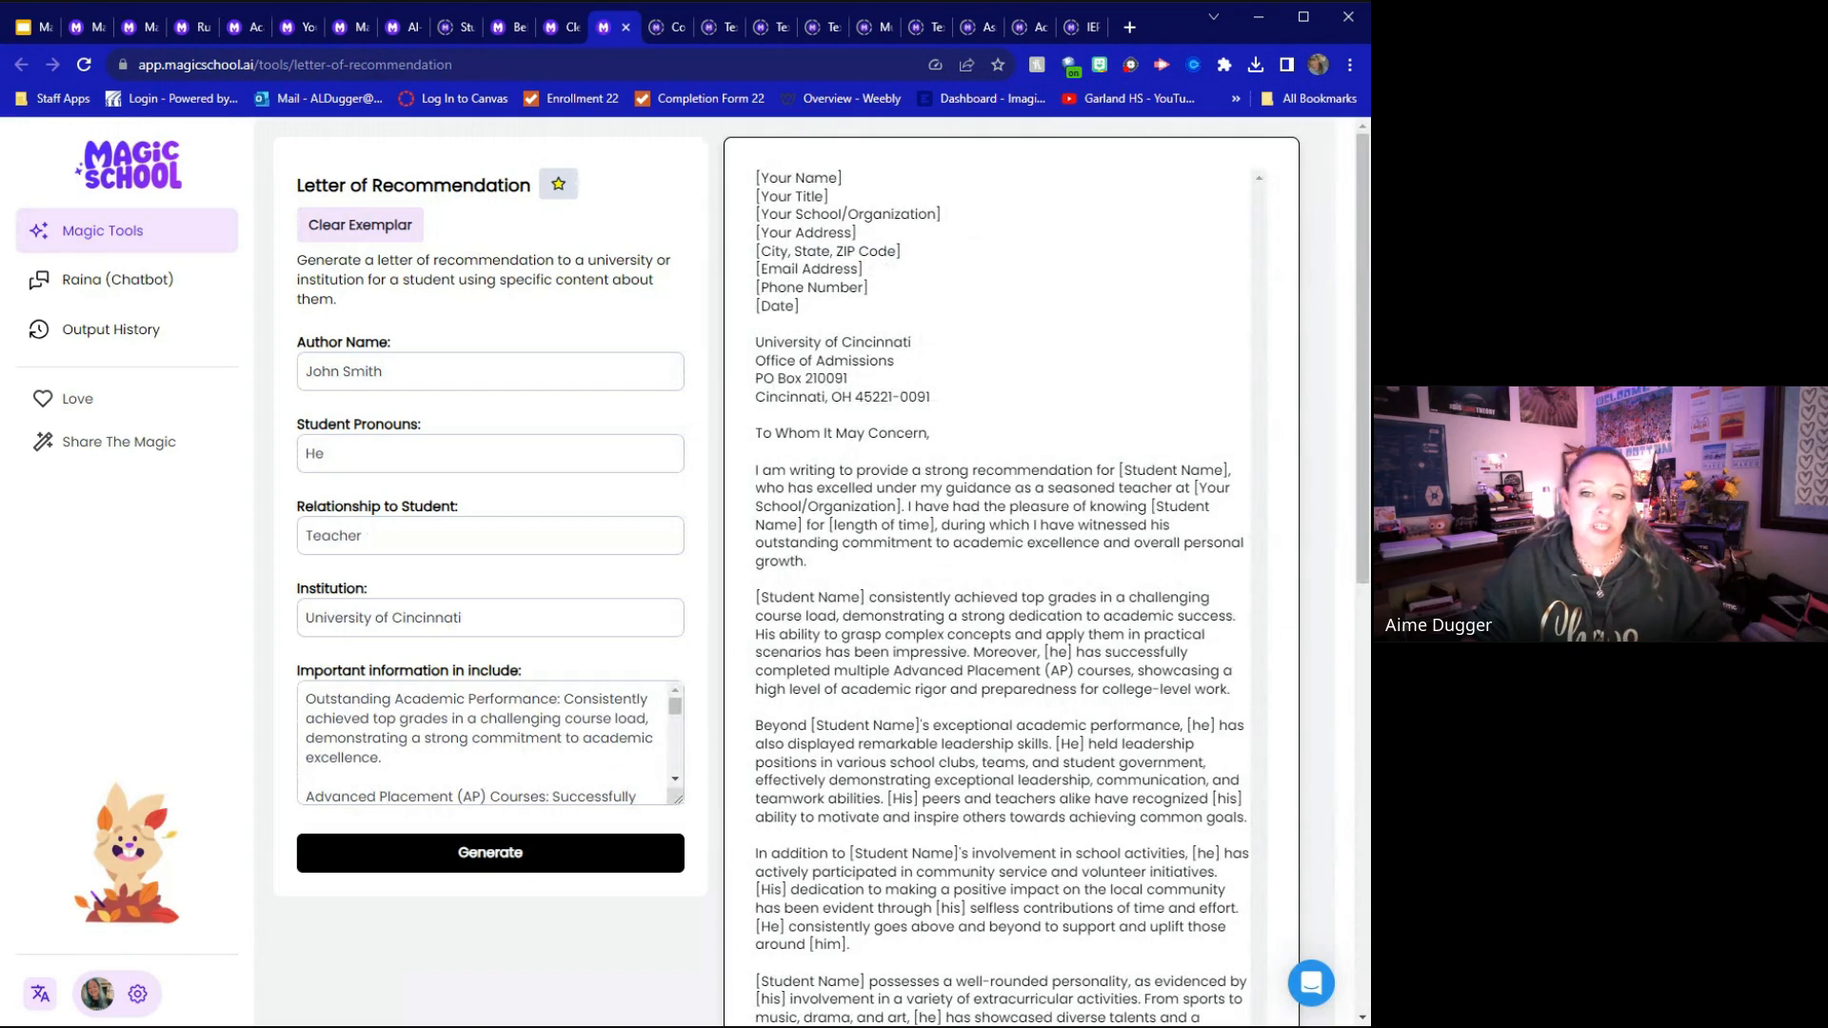
pyautogui.click(466, 454)
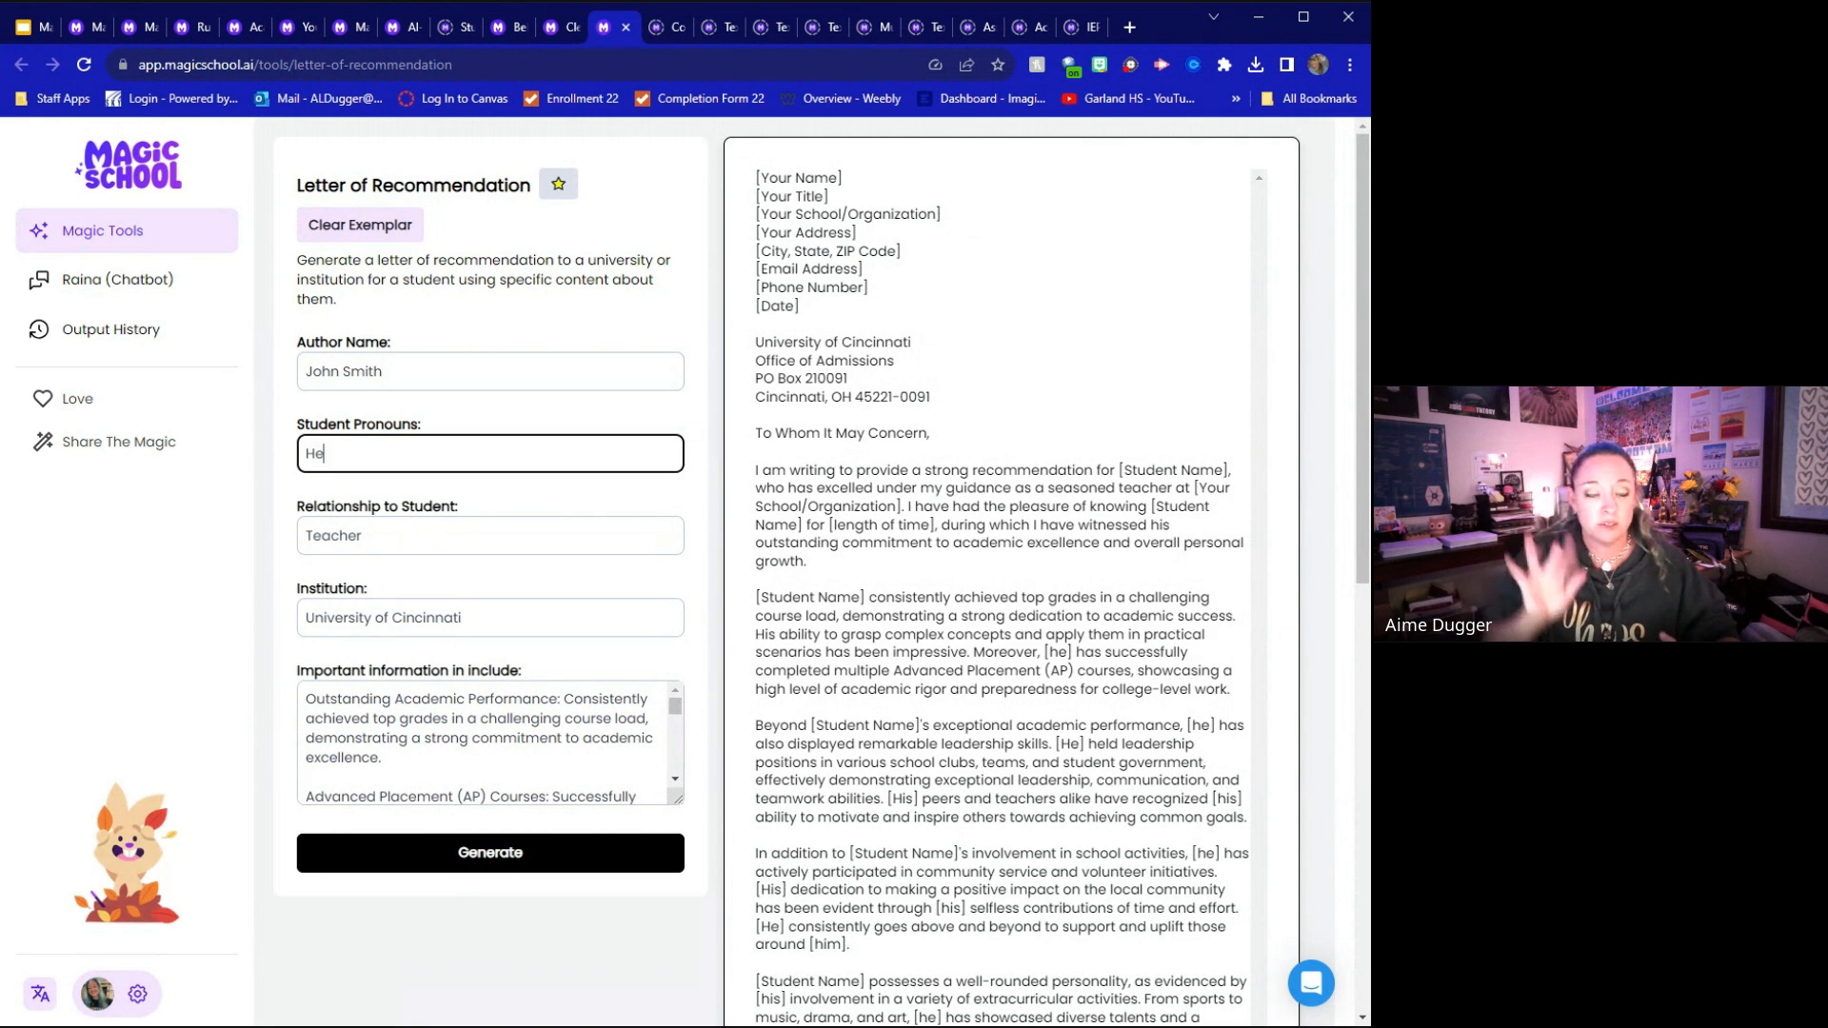
pyautogui.click(366, 536)
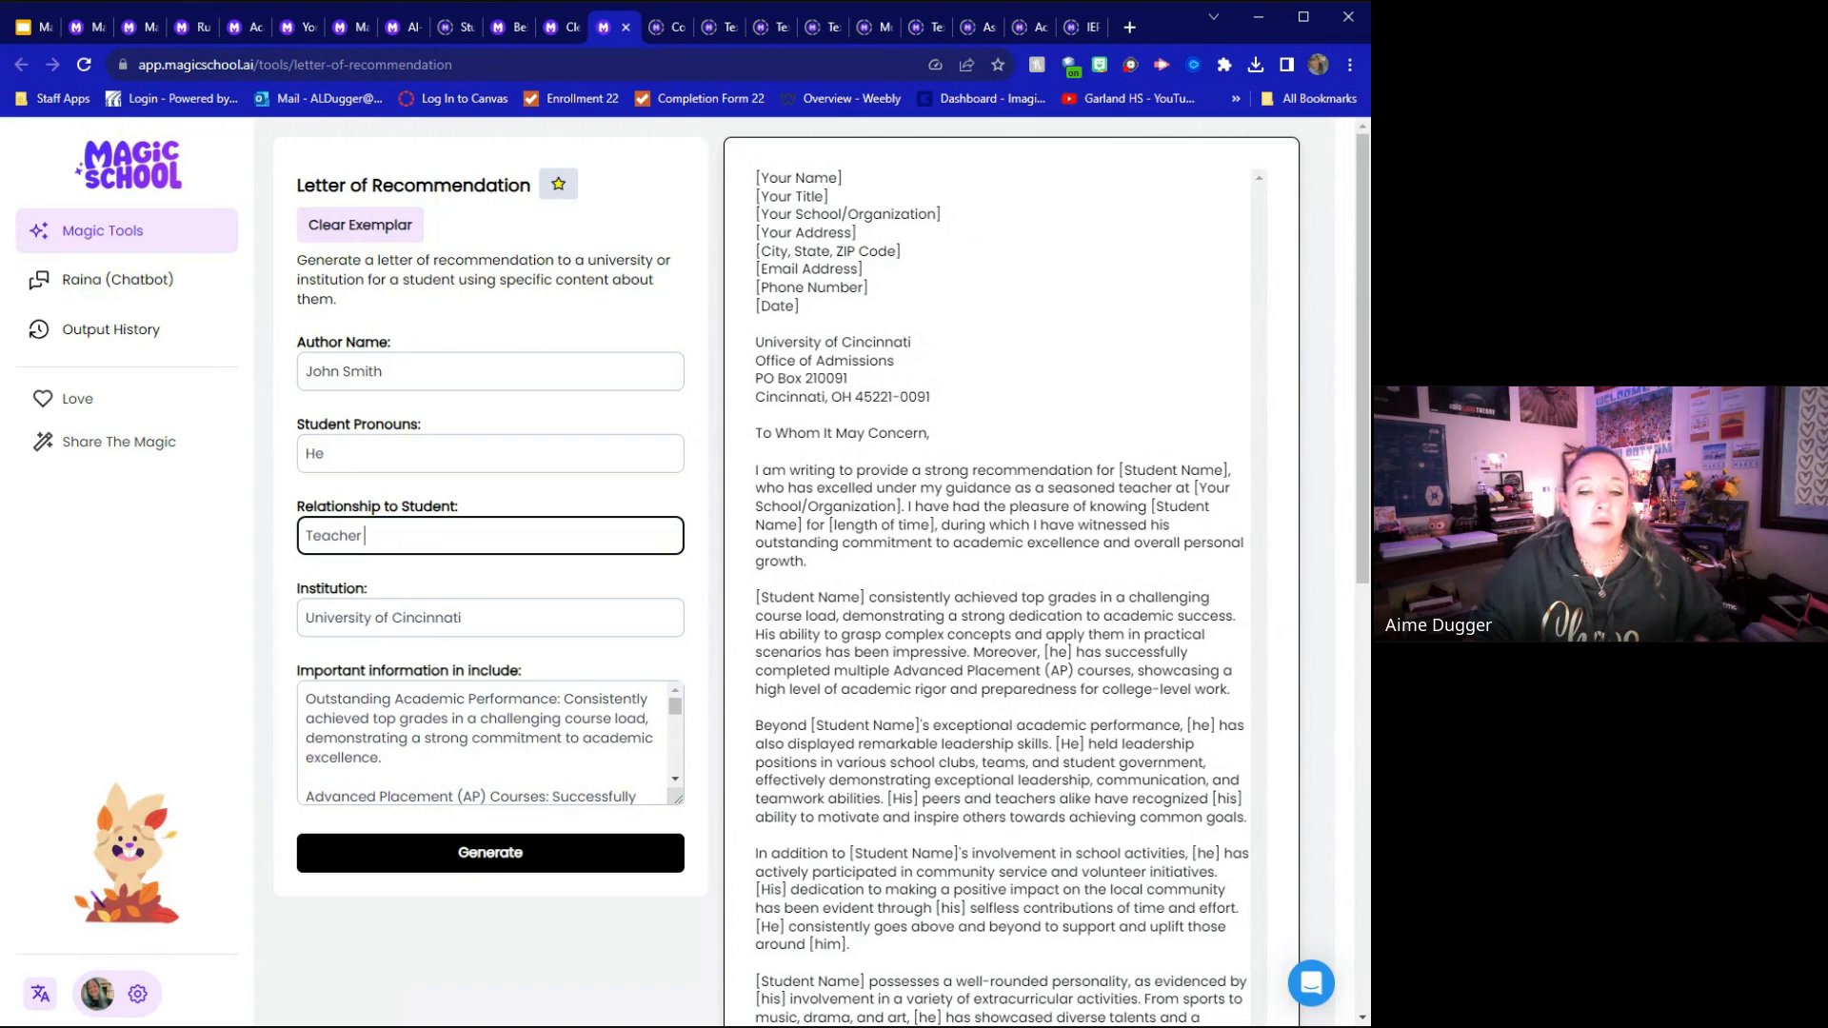
pyautogui.click(466, 618)
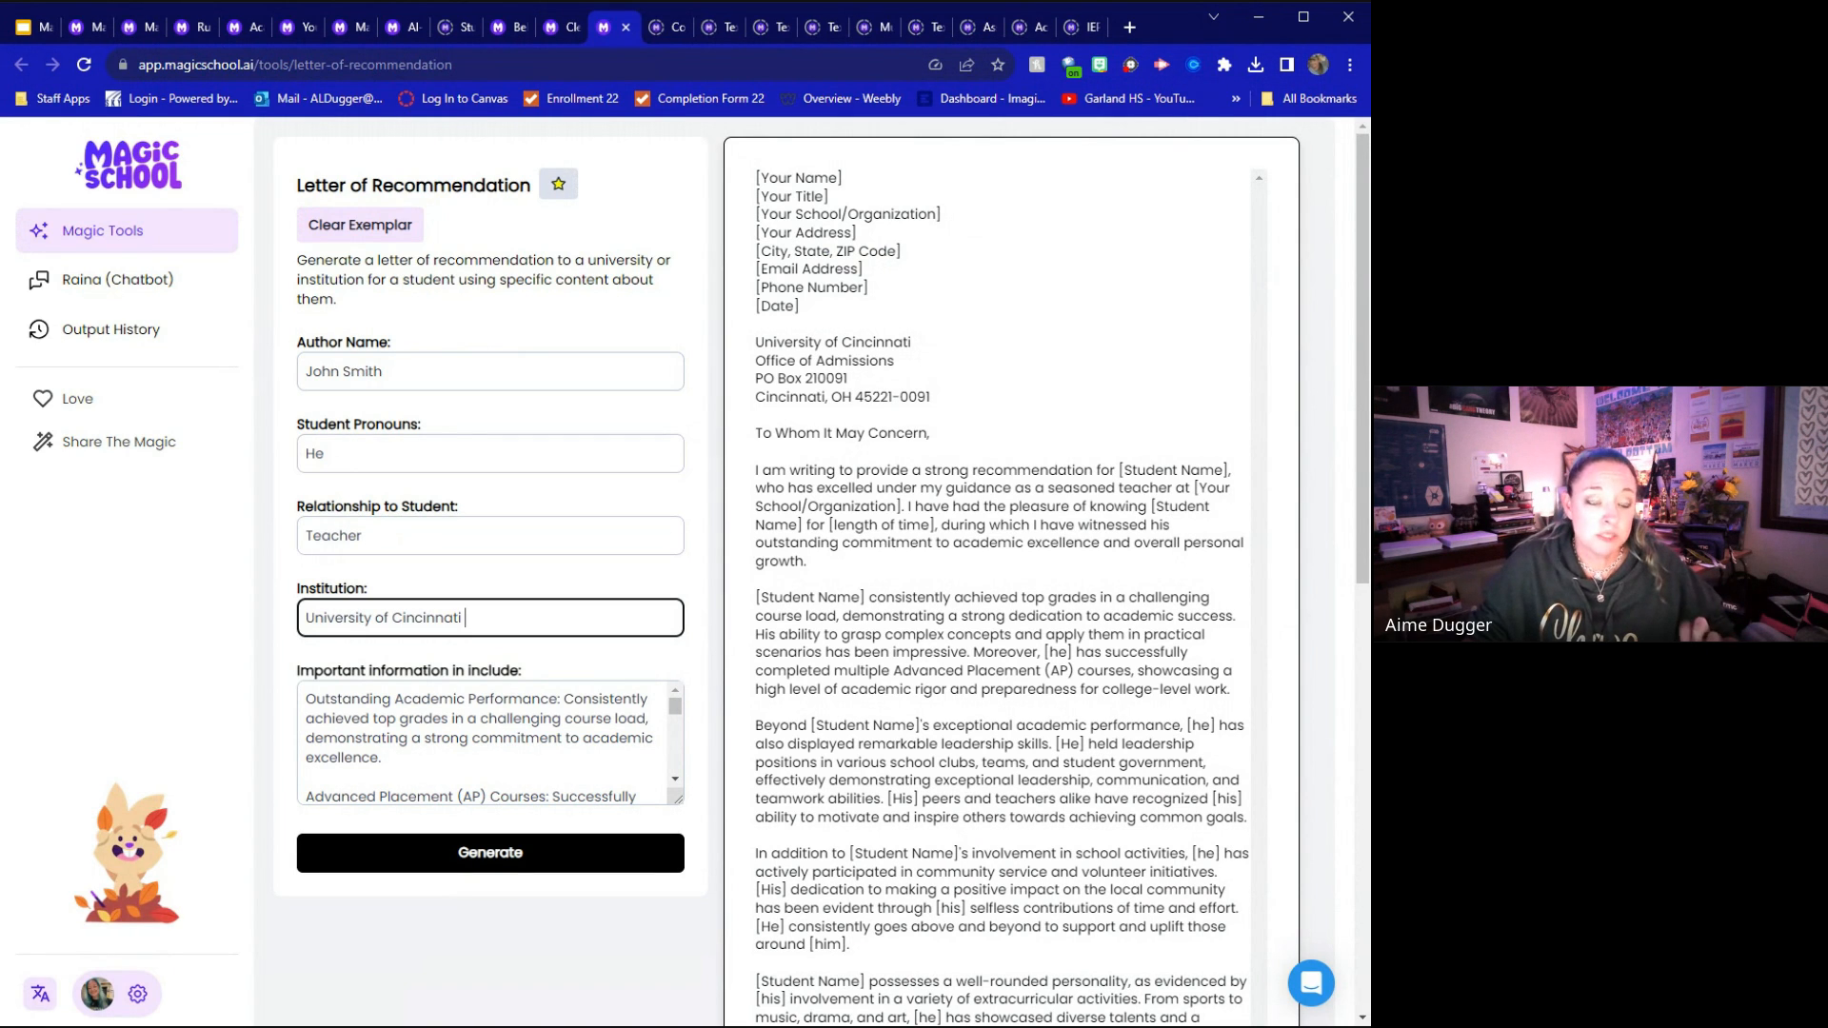
# Review the important information entered for the student and the generated recommendation letter through to its signature
pyautogui.scroll(-1, 485, 742)
pyautogui.scroll(-4, 486, 742)
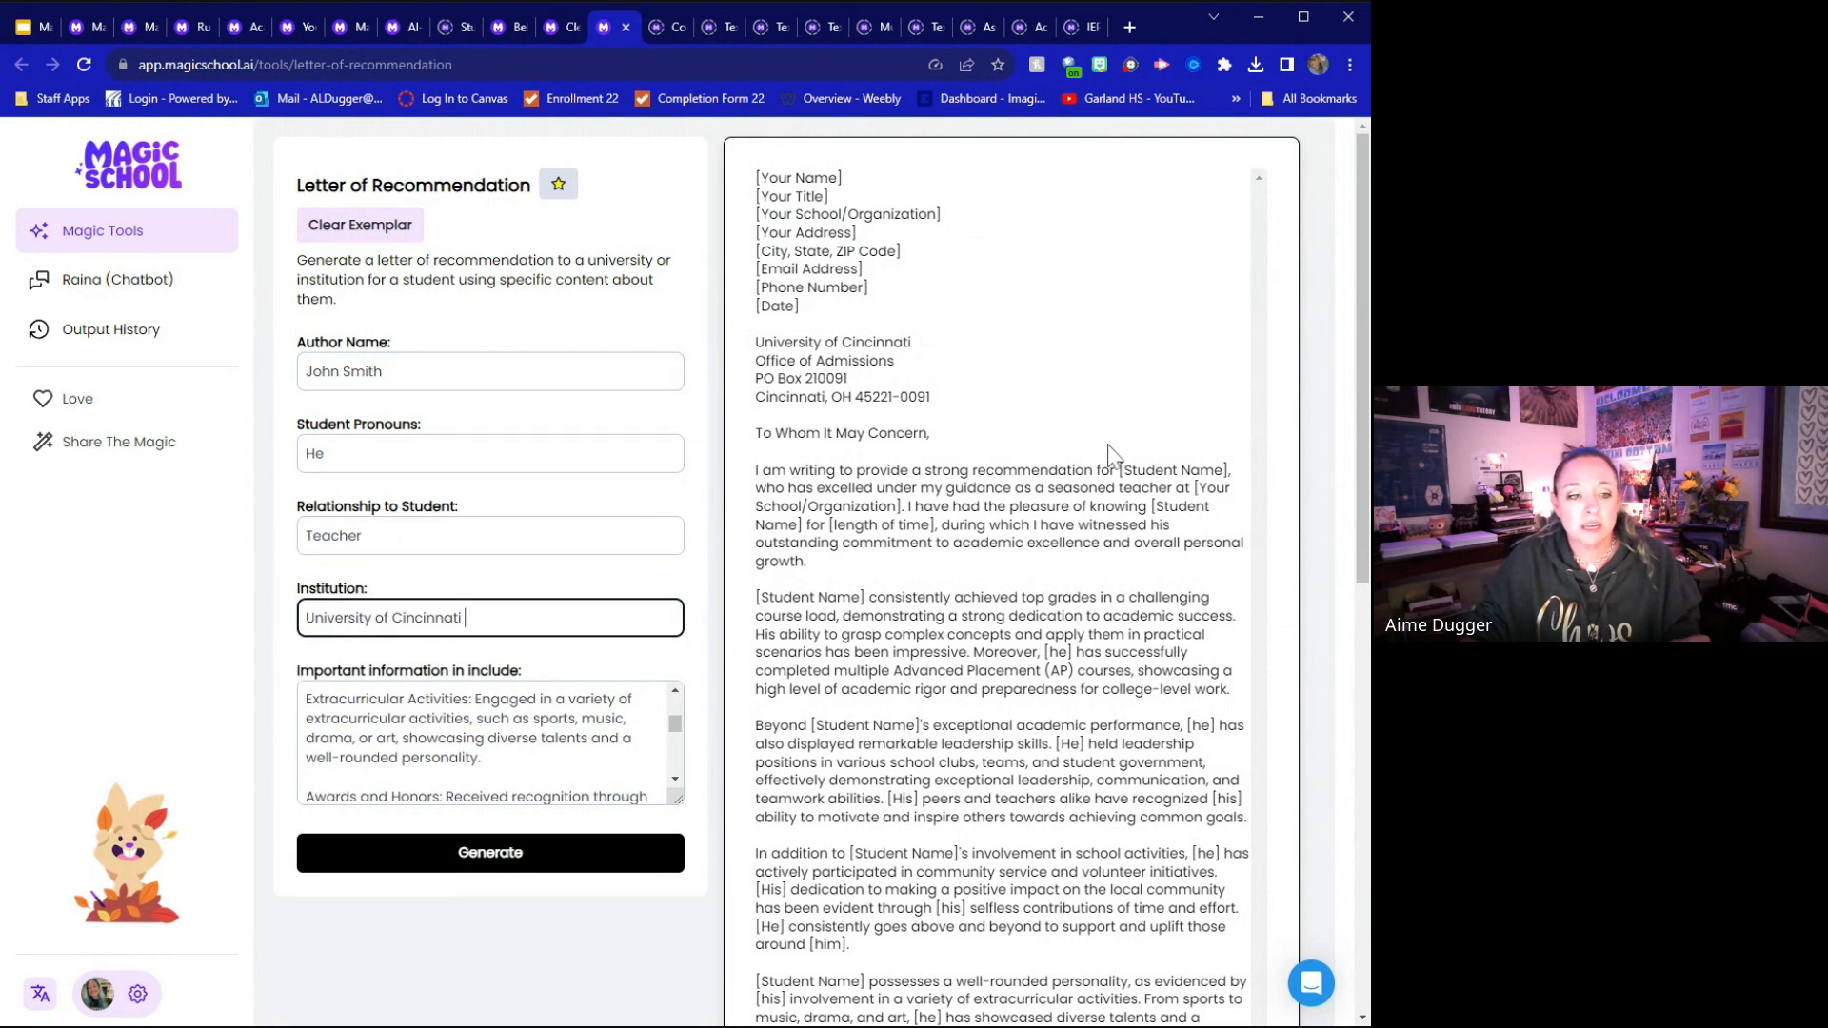
pyautogui.scroll(-2, 1109, 455)
pyautogui.scroll(-3, 990, 571)
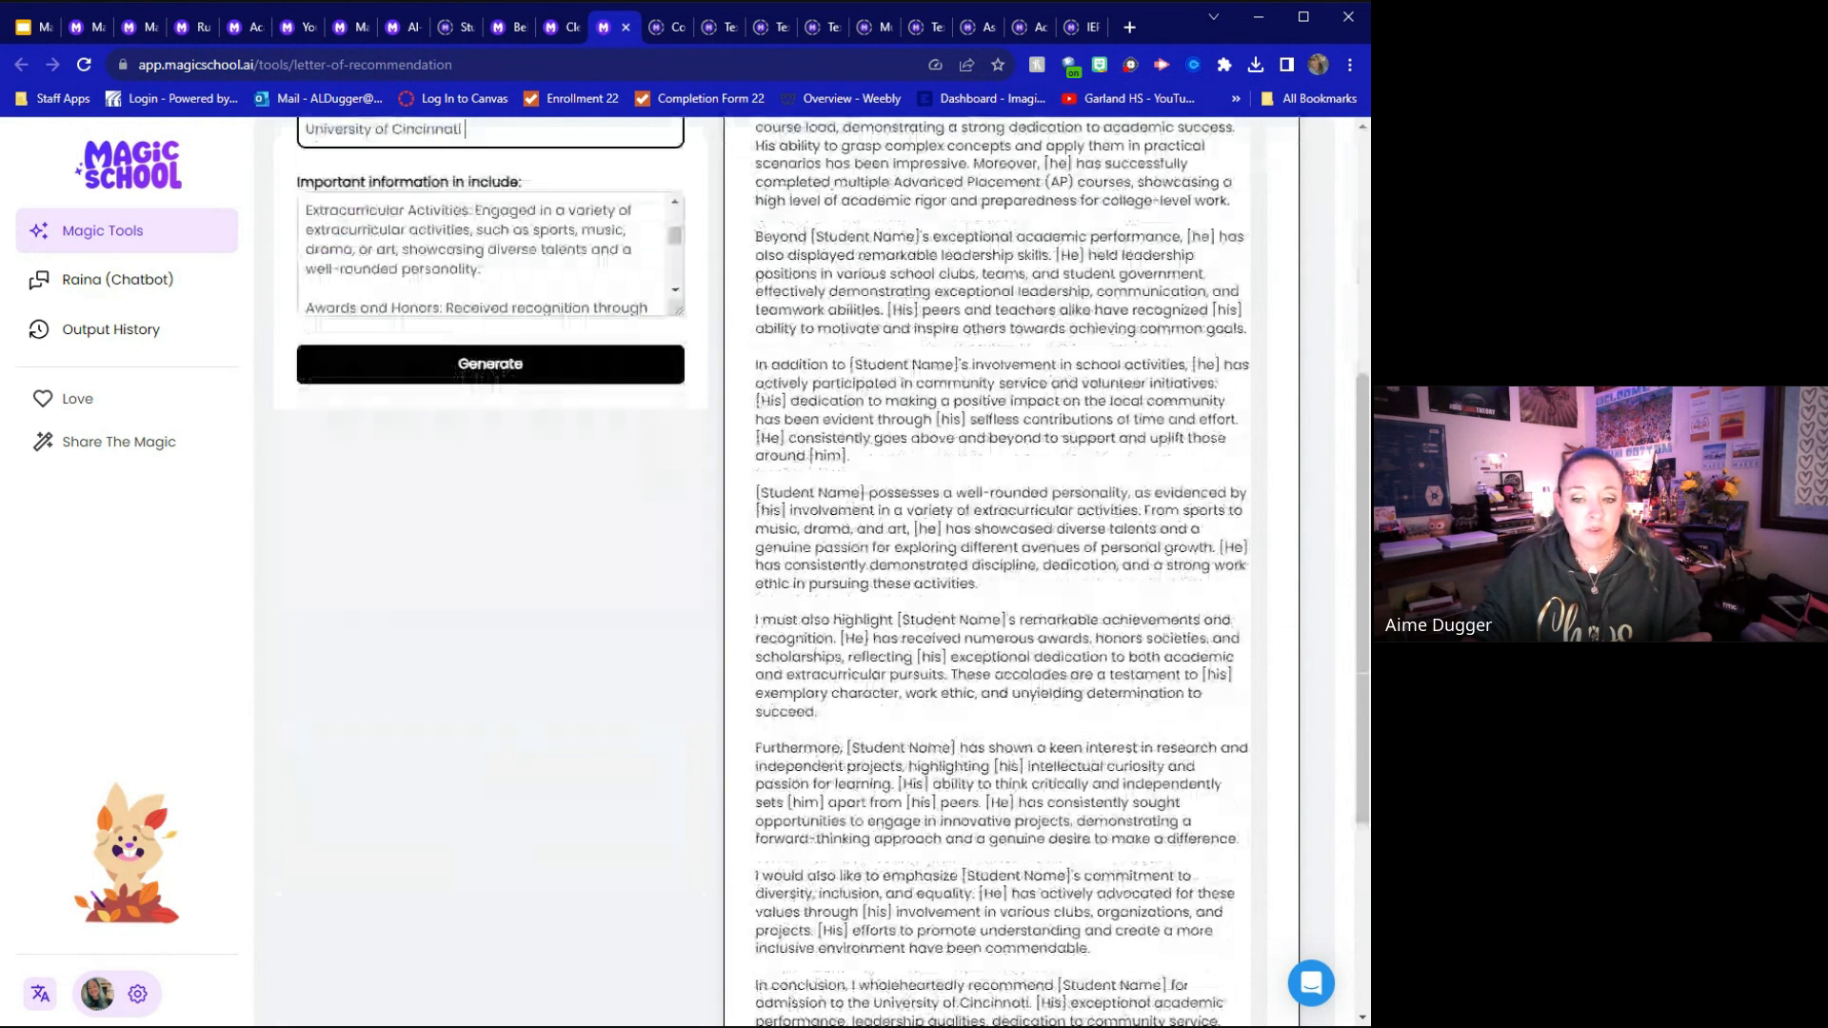
pyautogui.scroll(-1, 1105, 463)
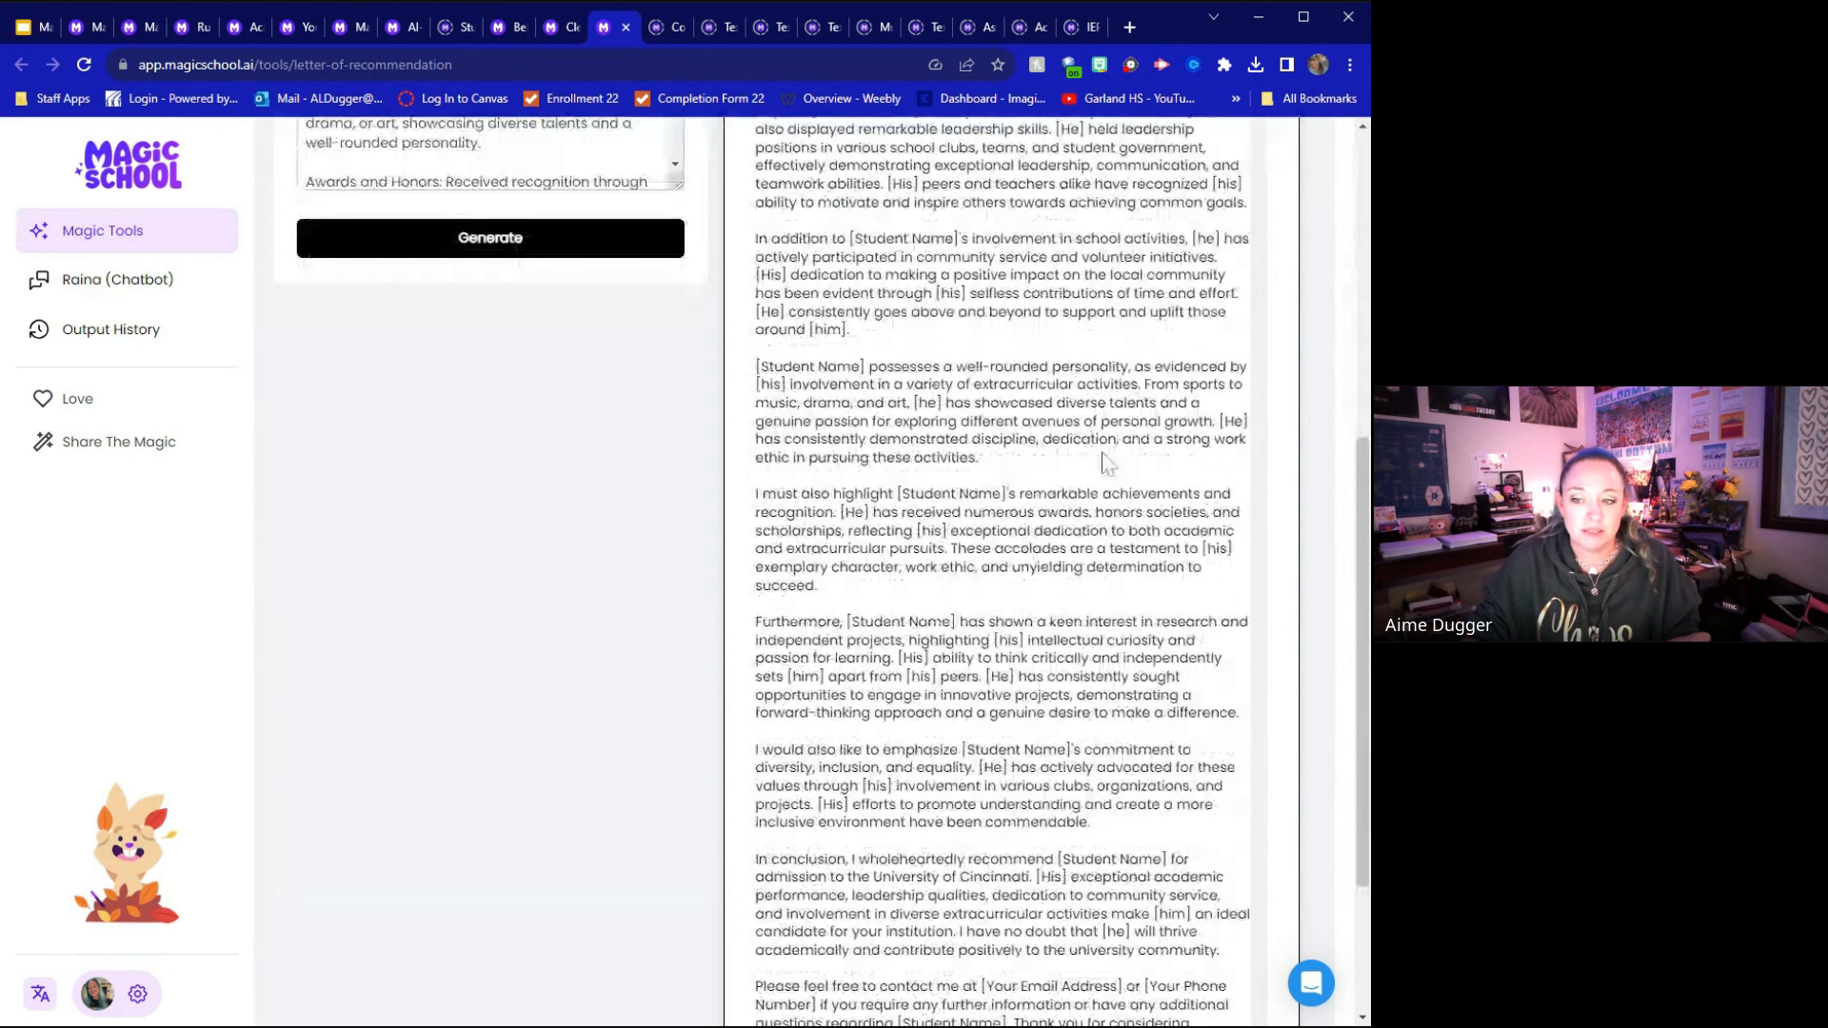
pyautogui.scroll(-2, 1105, 464)
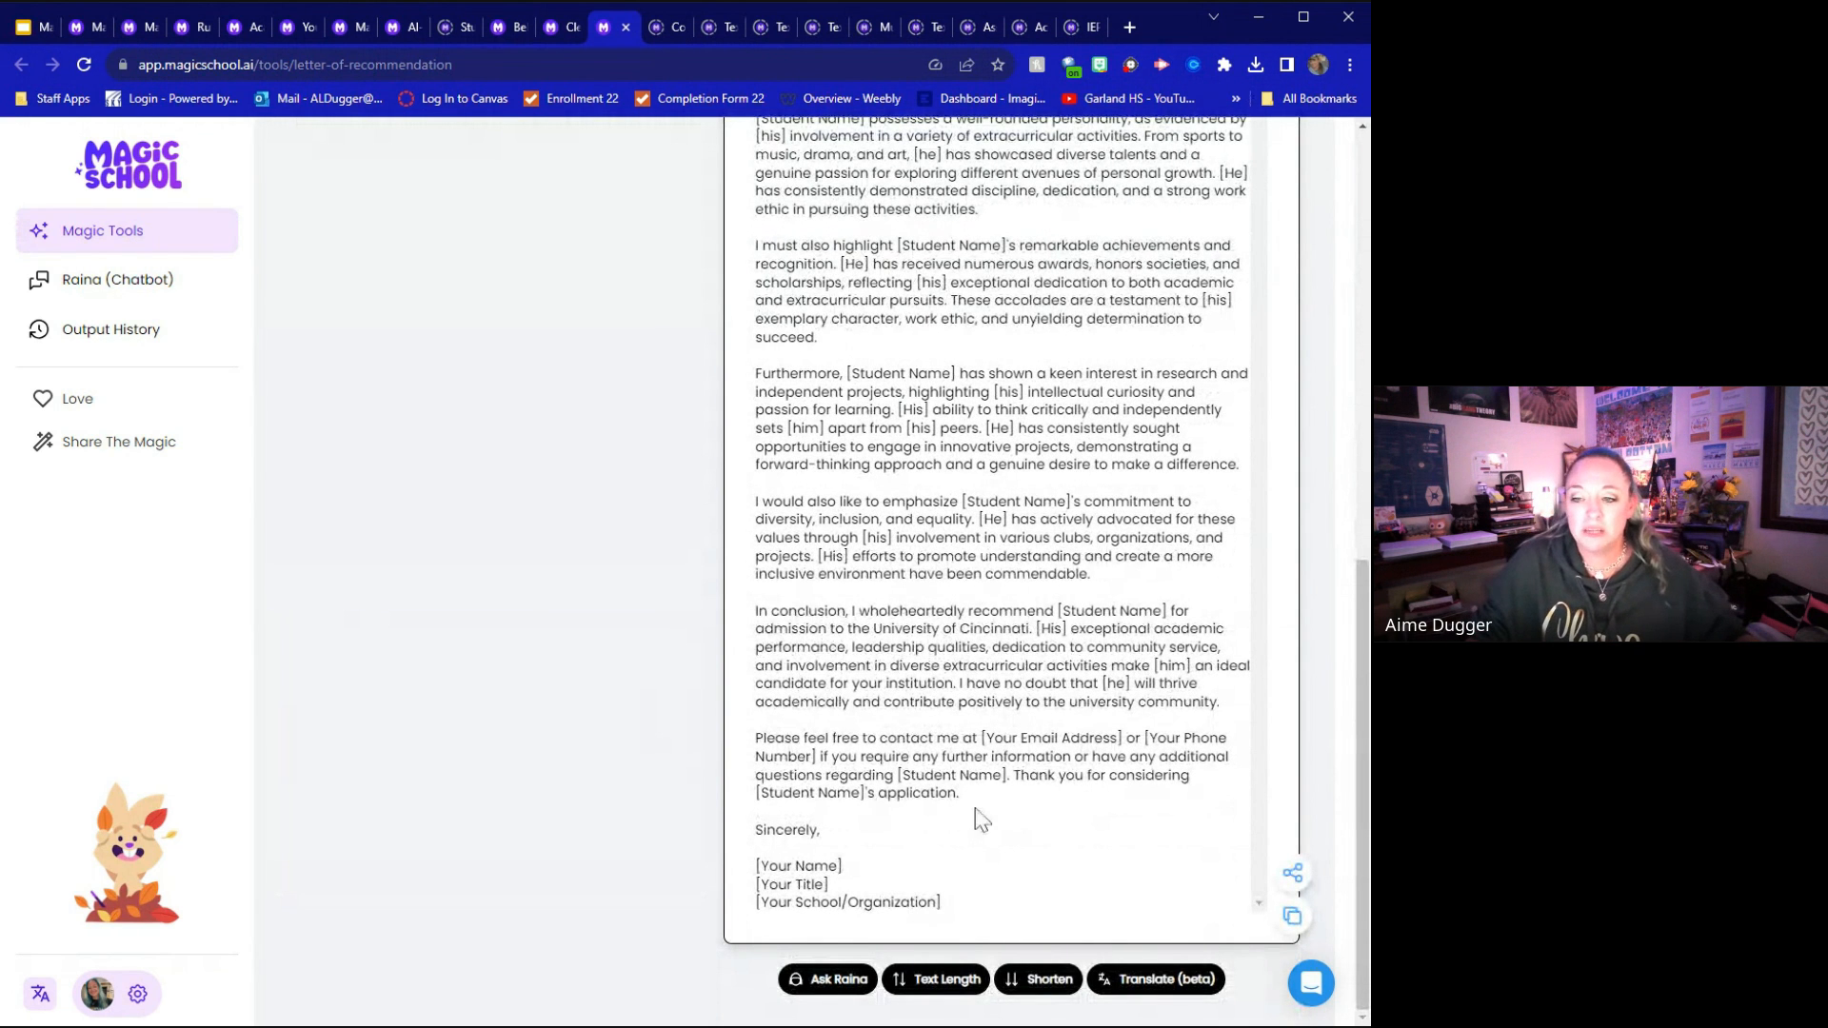
# Highlight the Student Name placeholder in the opening sentence of the recommendation letter
pyautogui.scroll(4, 1010, 571)
pyautogui.scroll(3, 1009, 571)
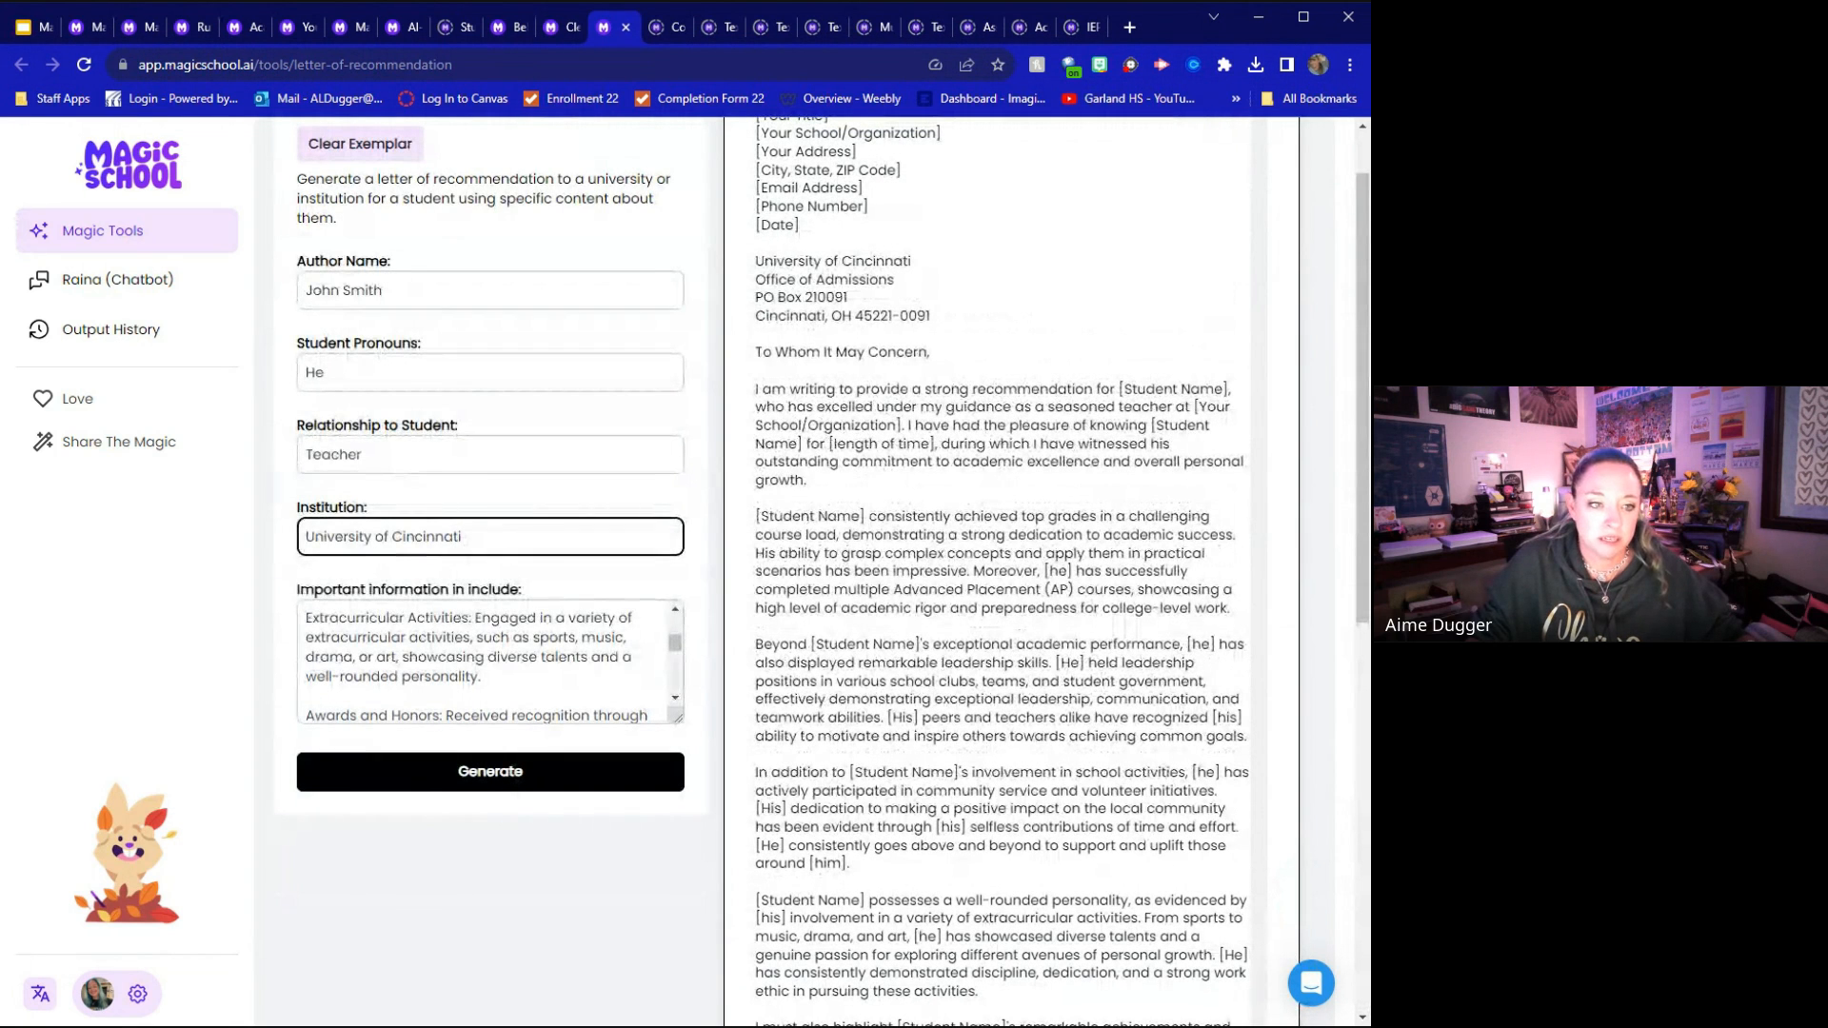
pyautogui.click(1009, 572)
pyautogui.moveTo(1123, 389); pyautogui.dragTo(1224, 388)
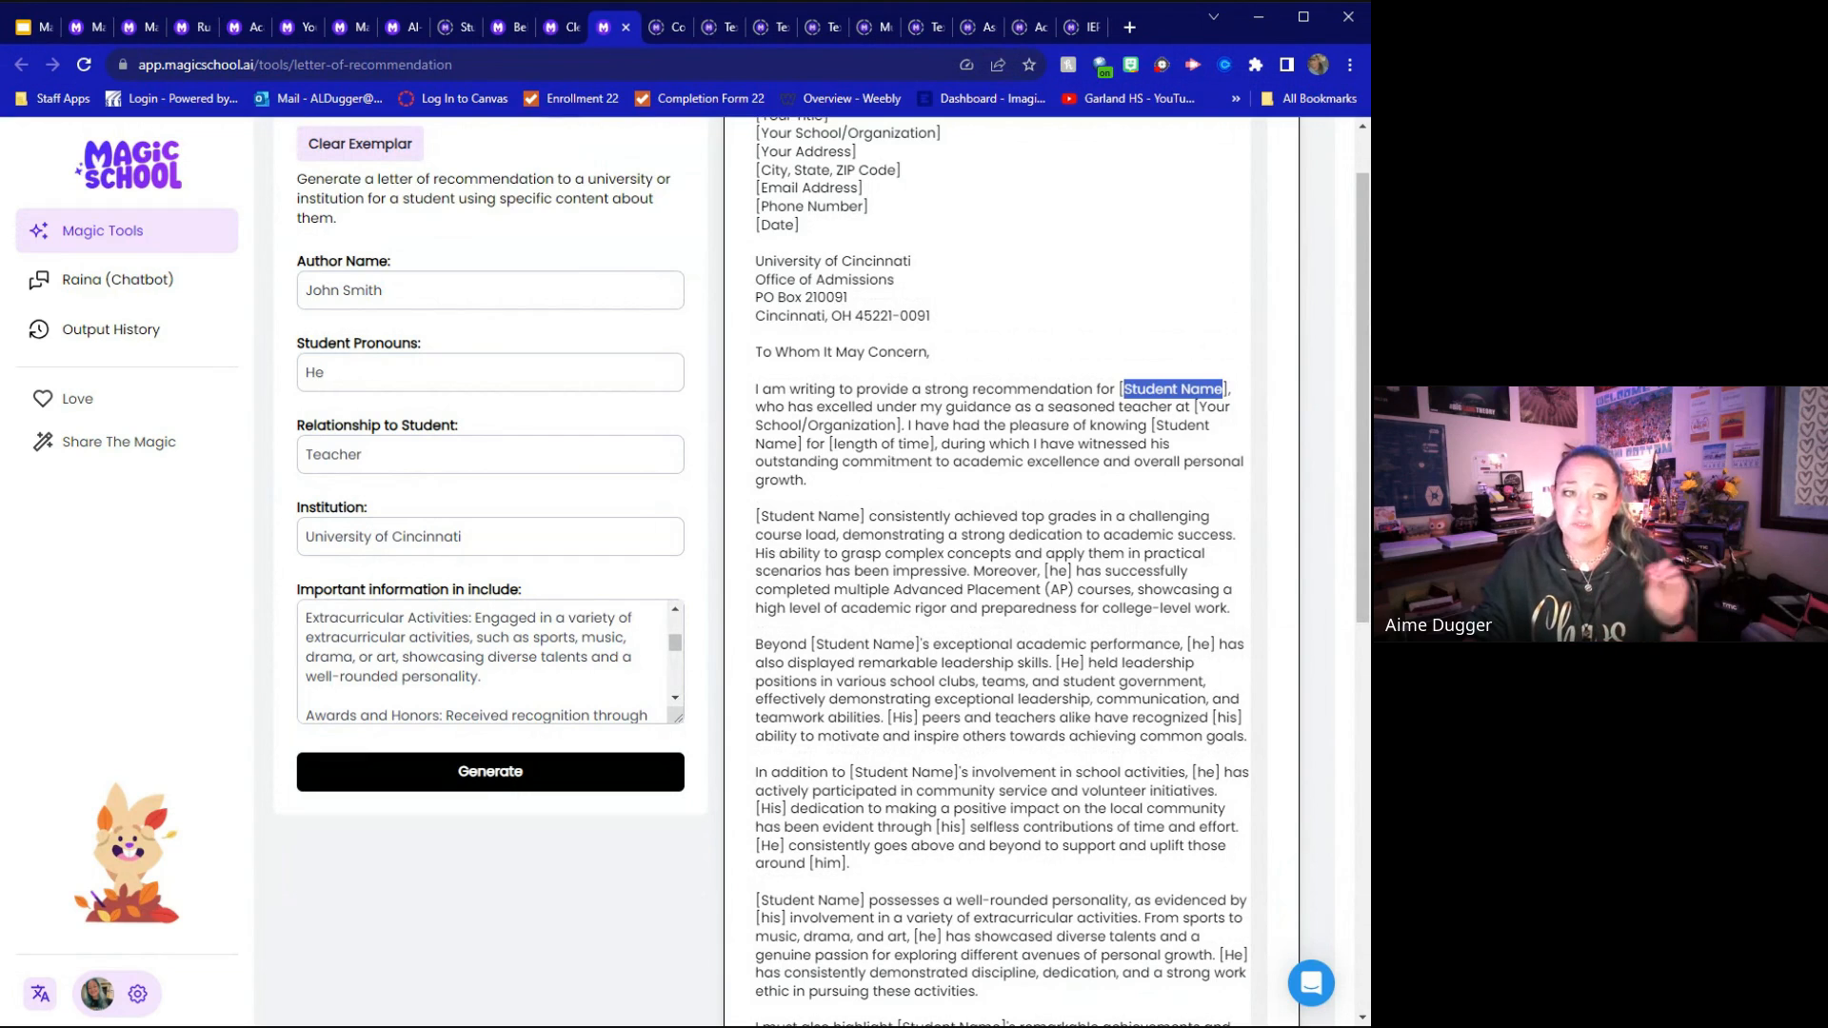
# Switch from the recommendation letter to the Student Work Feedback Tool and load its exemplar
pyautogui.scroll(-3, 991, 572)
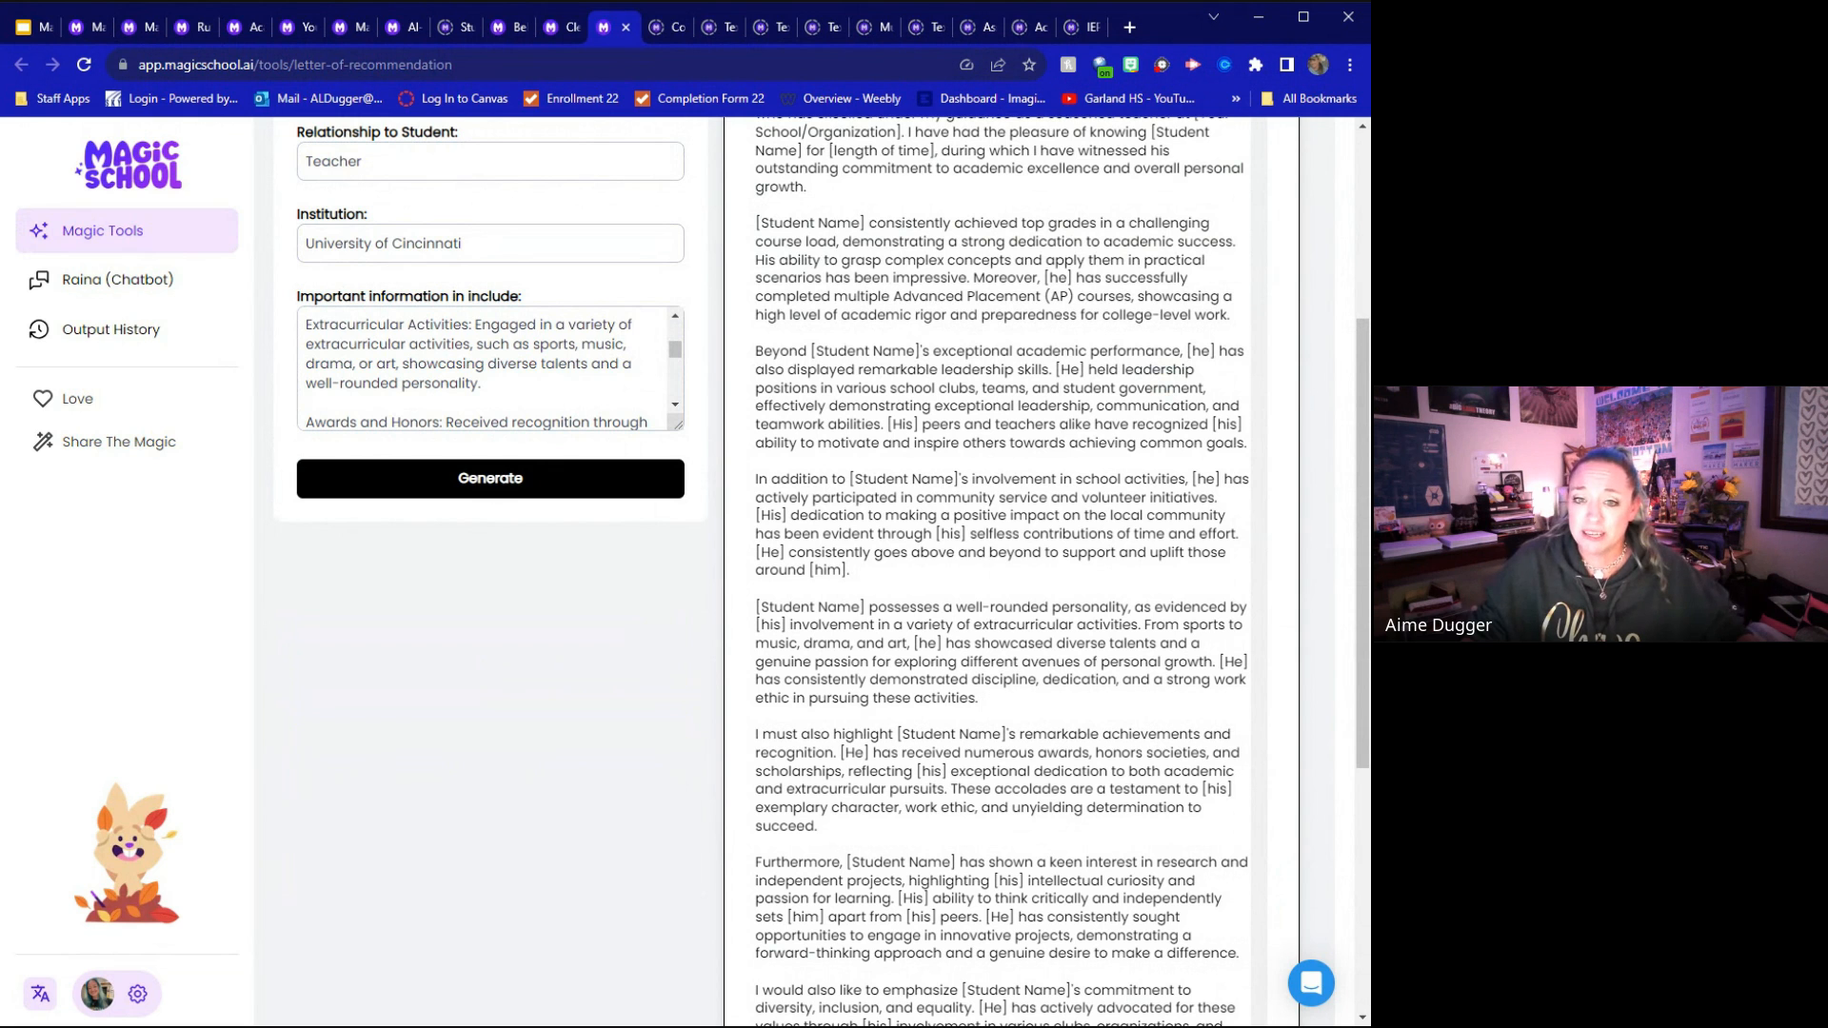
pyautogui.scroll(4, 901, 469)
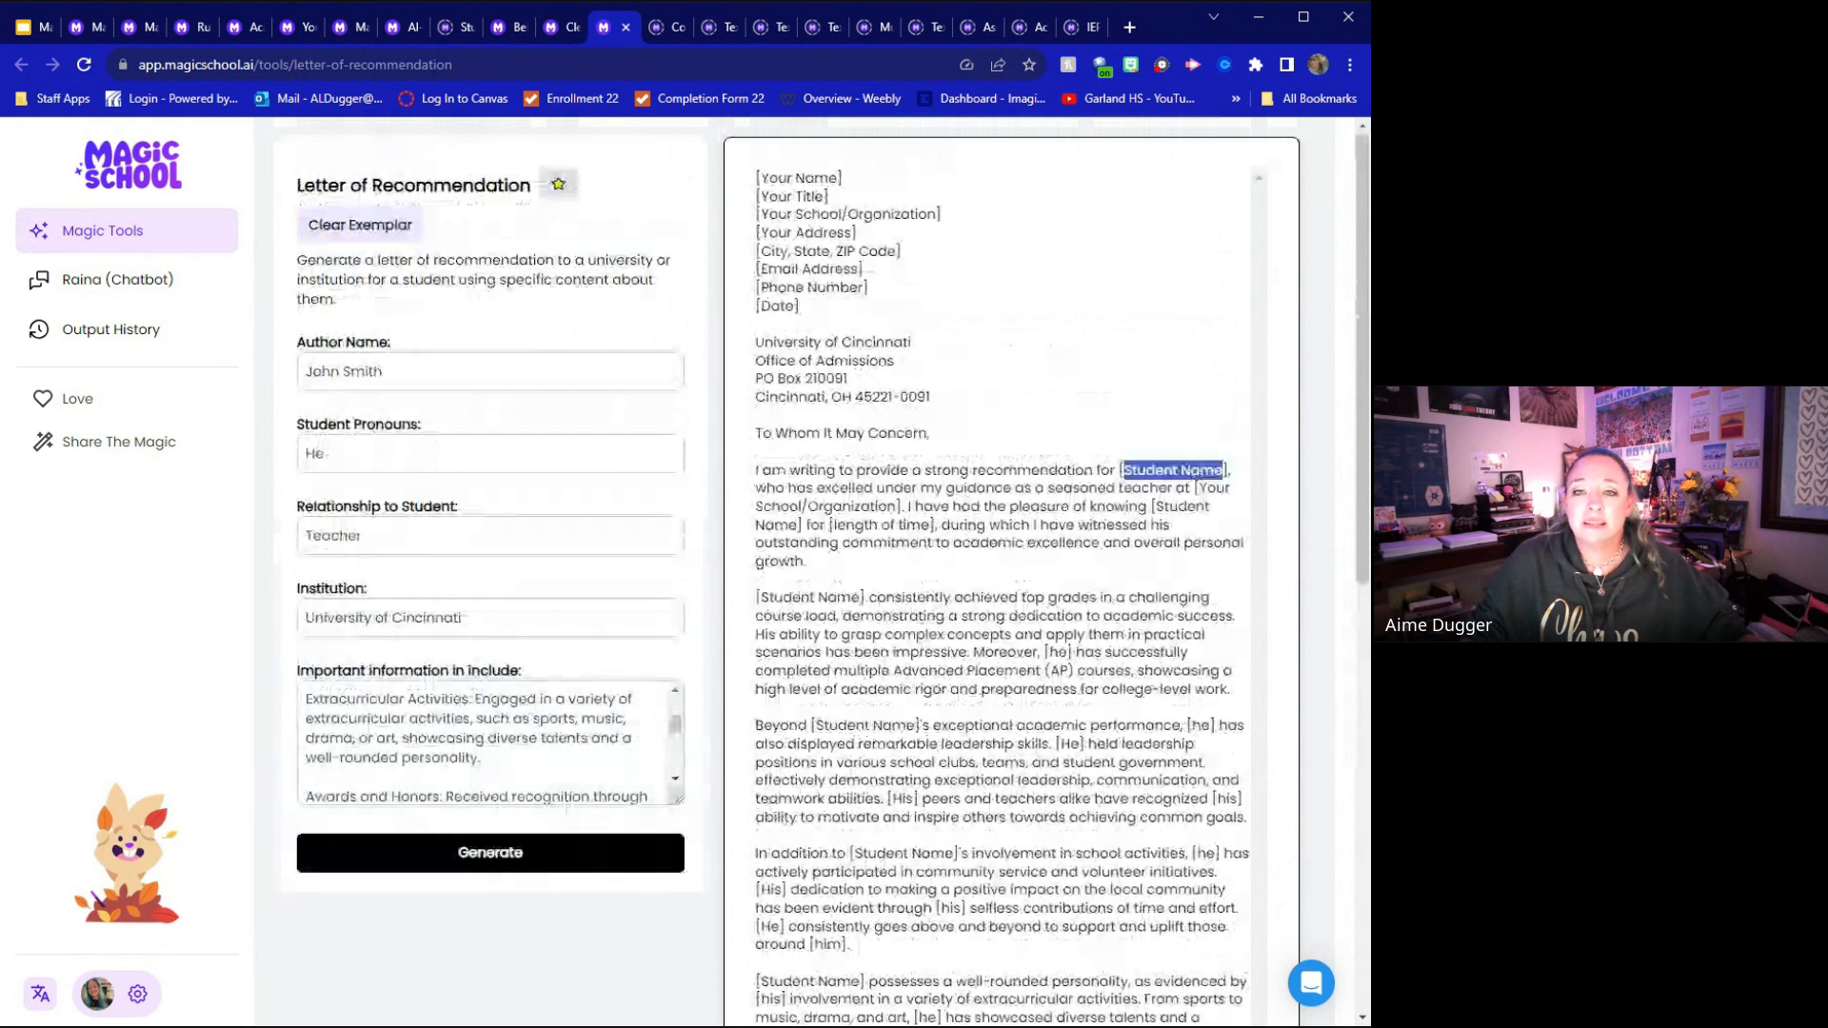
pyautogui.click(460, 24)
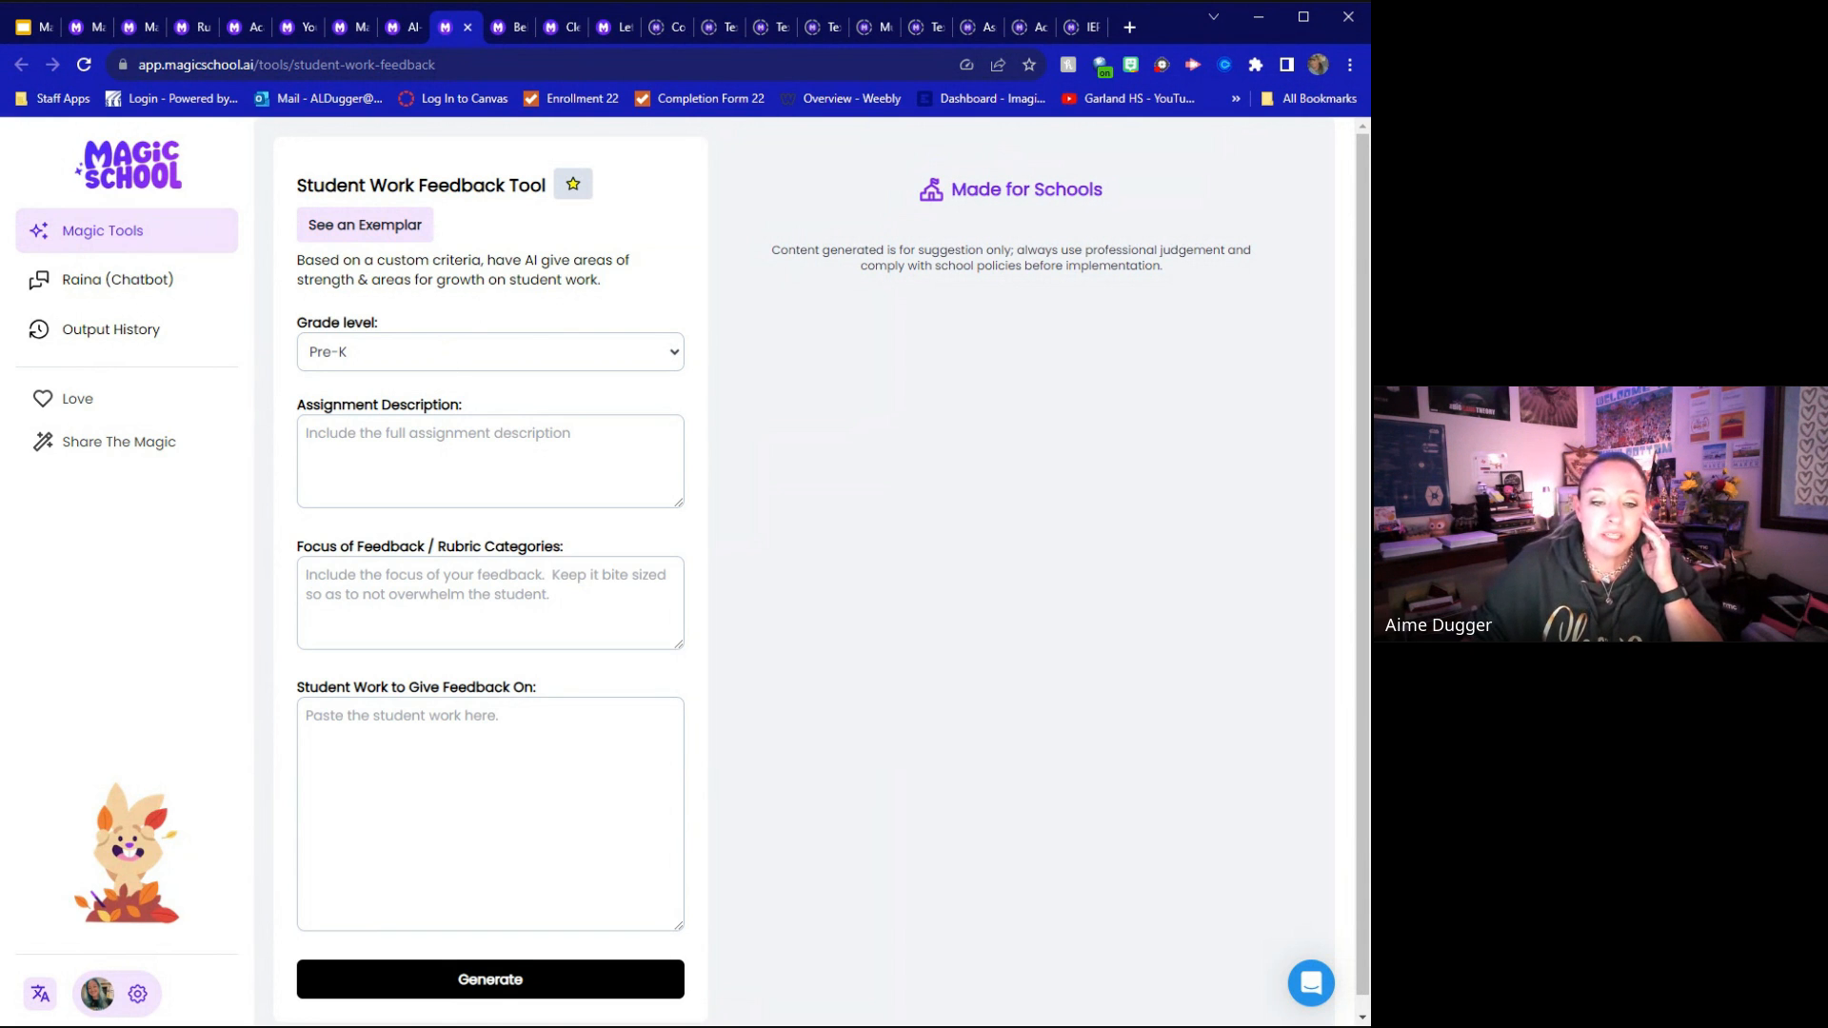
pyautogui.click(490, 814)
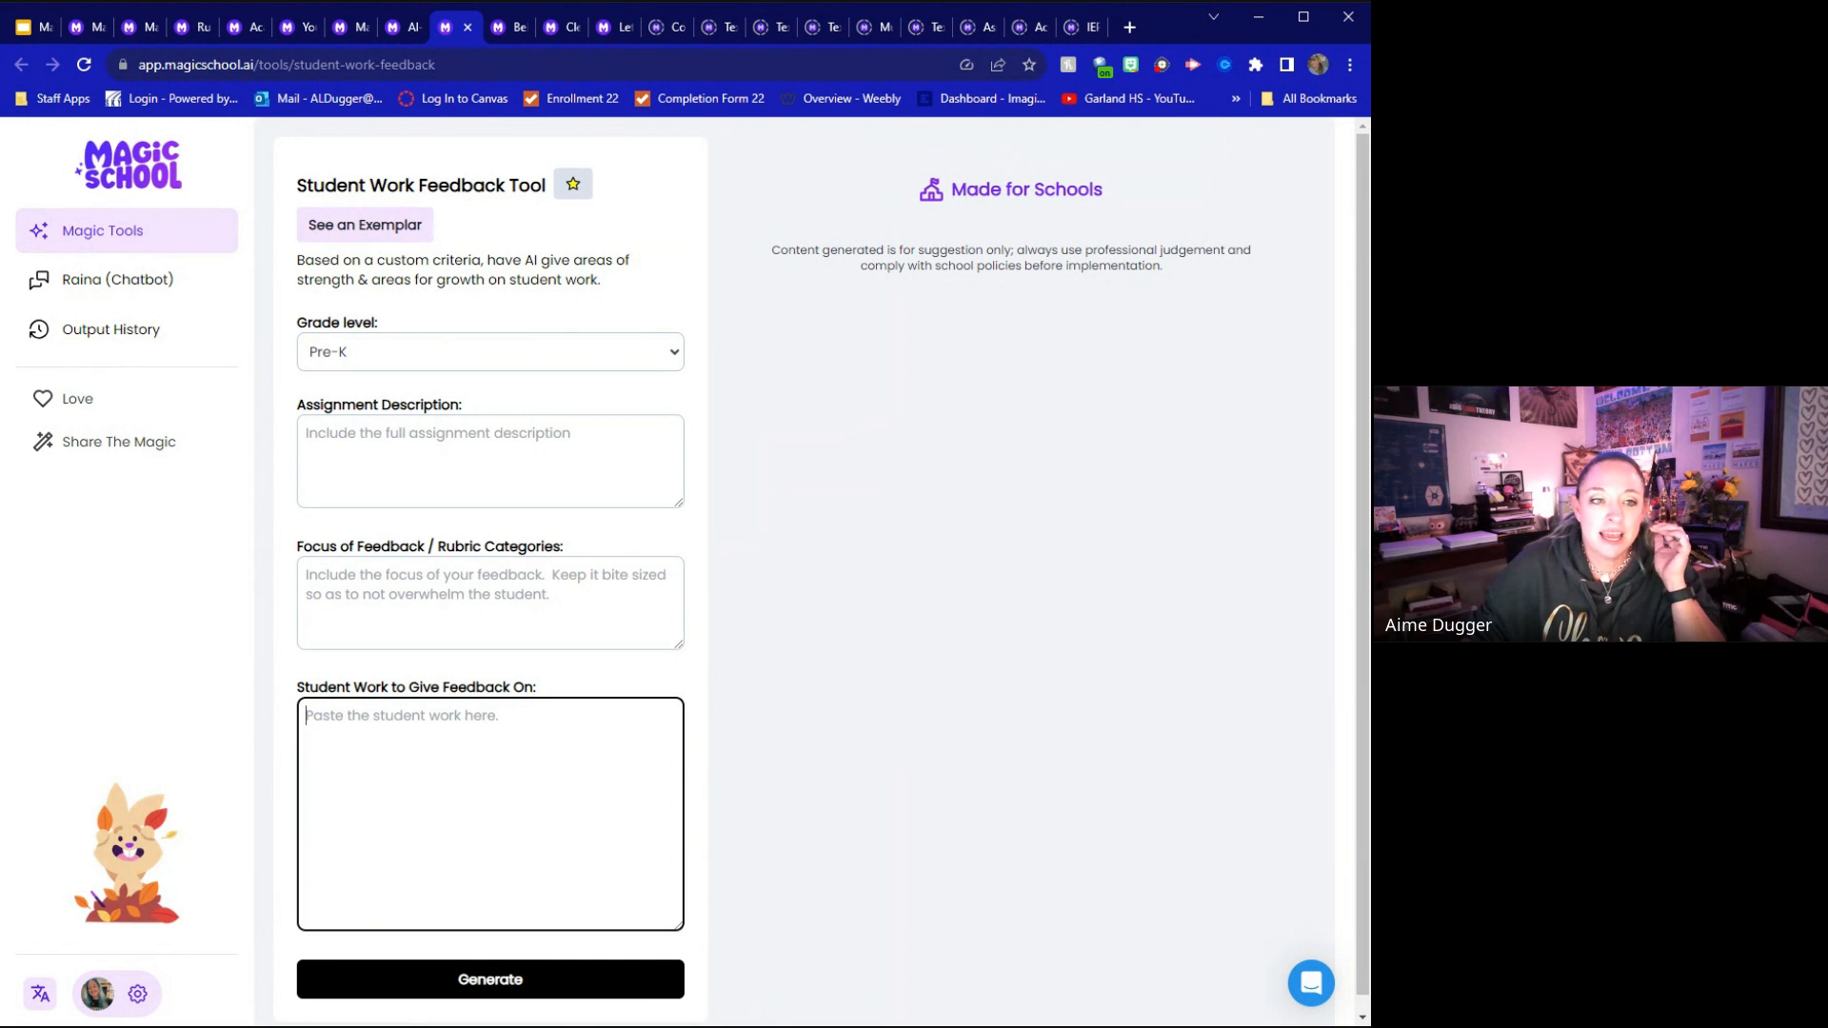
pyautogui.click(405, 228)
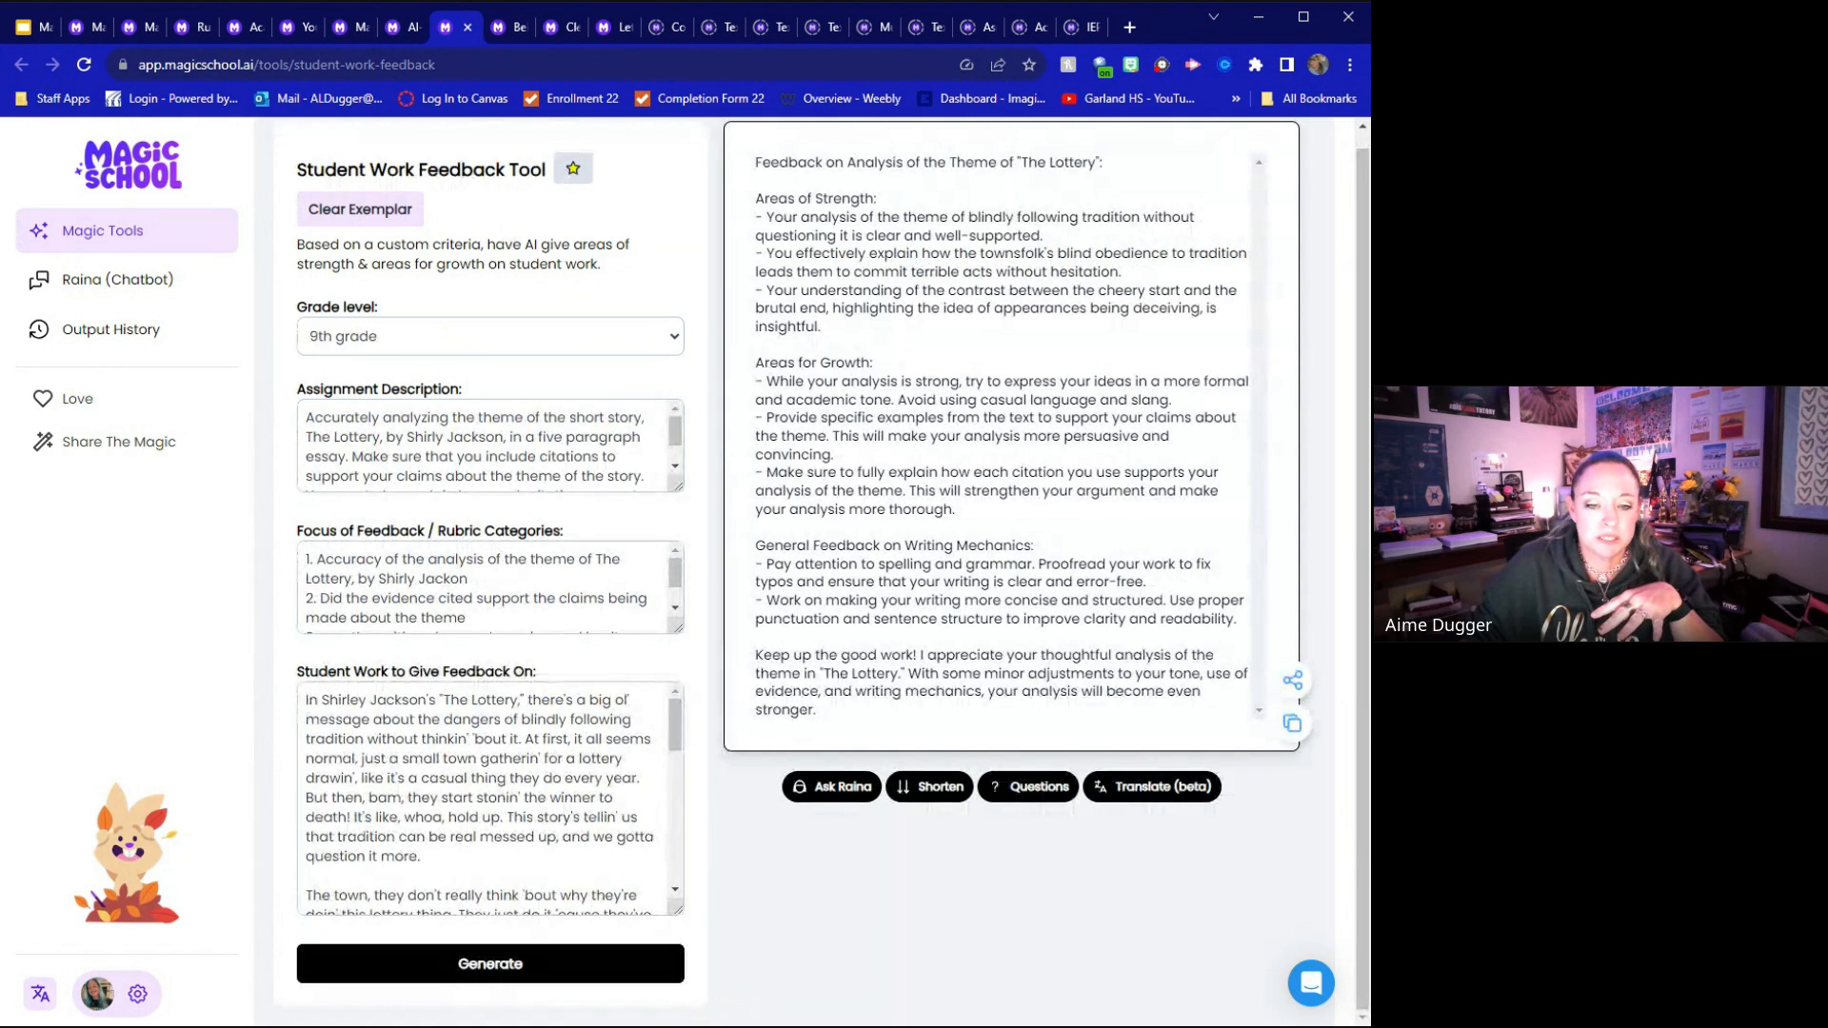
# Highlight the exemplar's student work and the Areas of Strength and Areas for Growth headings in the generated feedback
pyautogui.moveTo(306, 700); pyautogui.dragTo(561, 897)
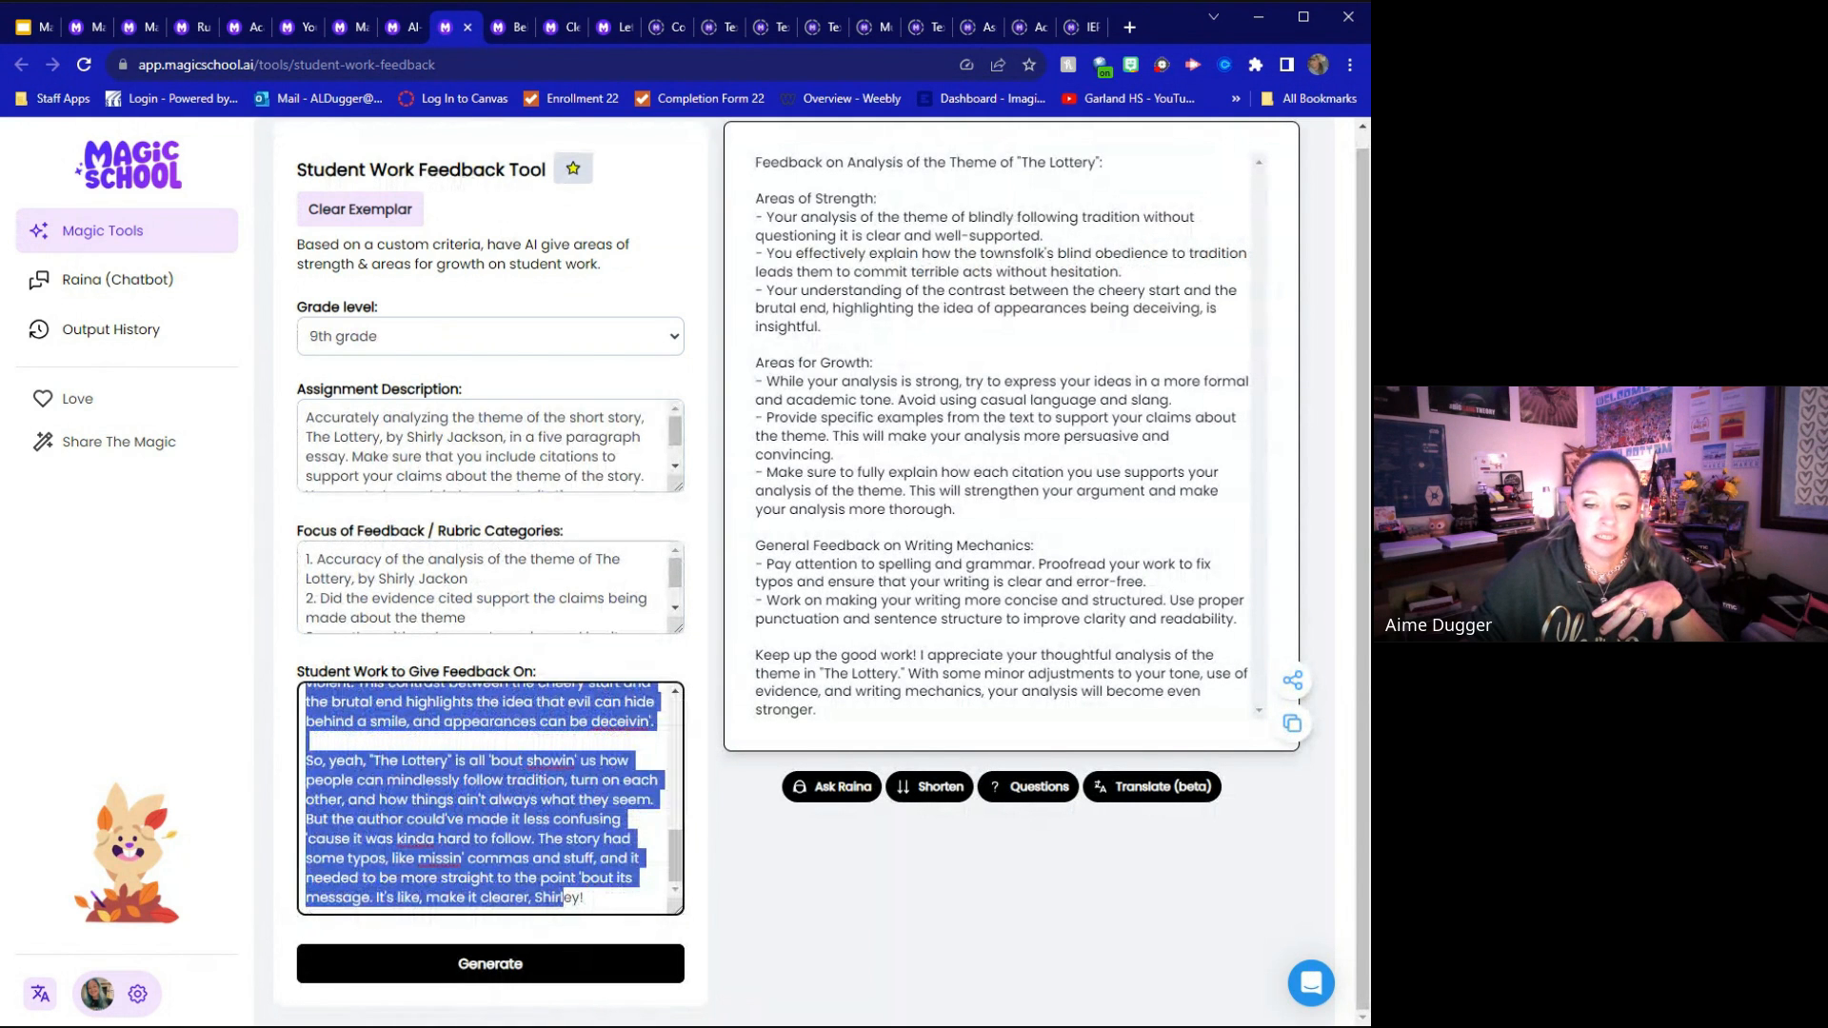
pyautogui.scroll(1, 805, 476)
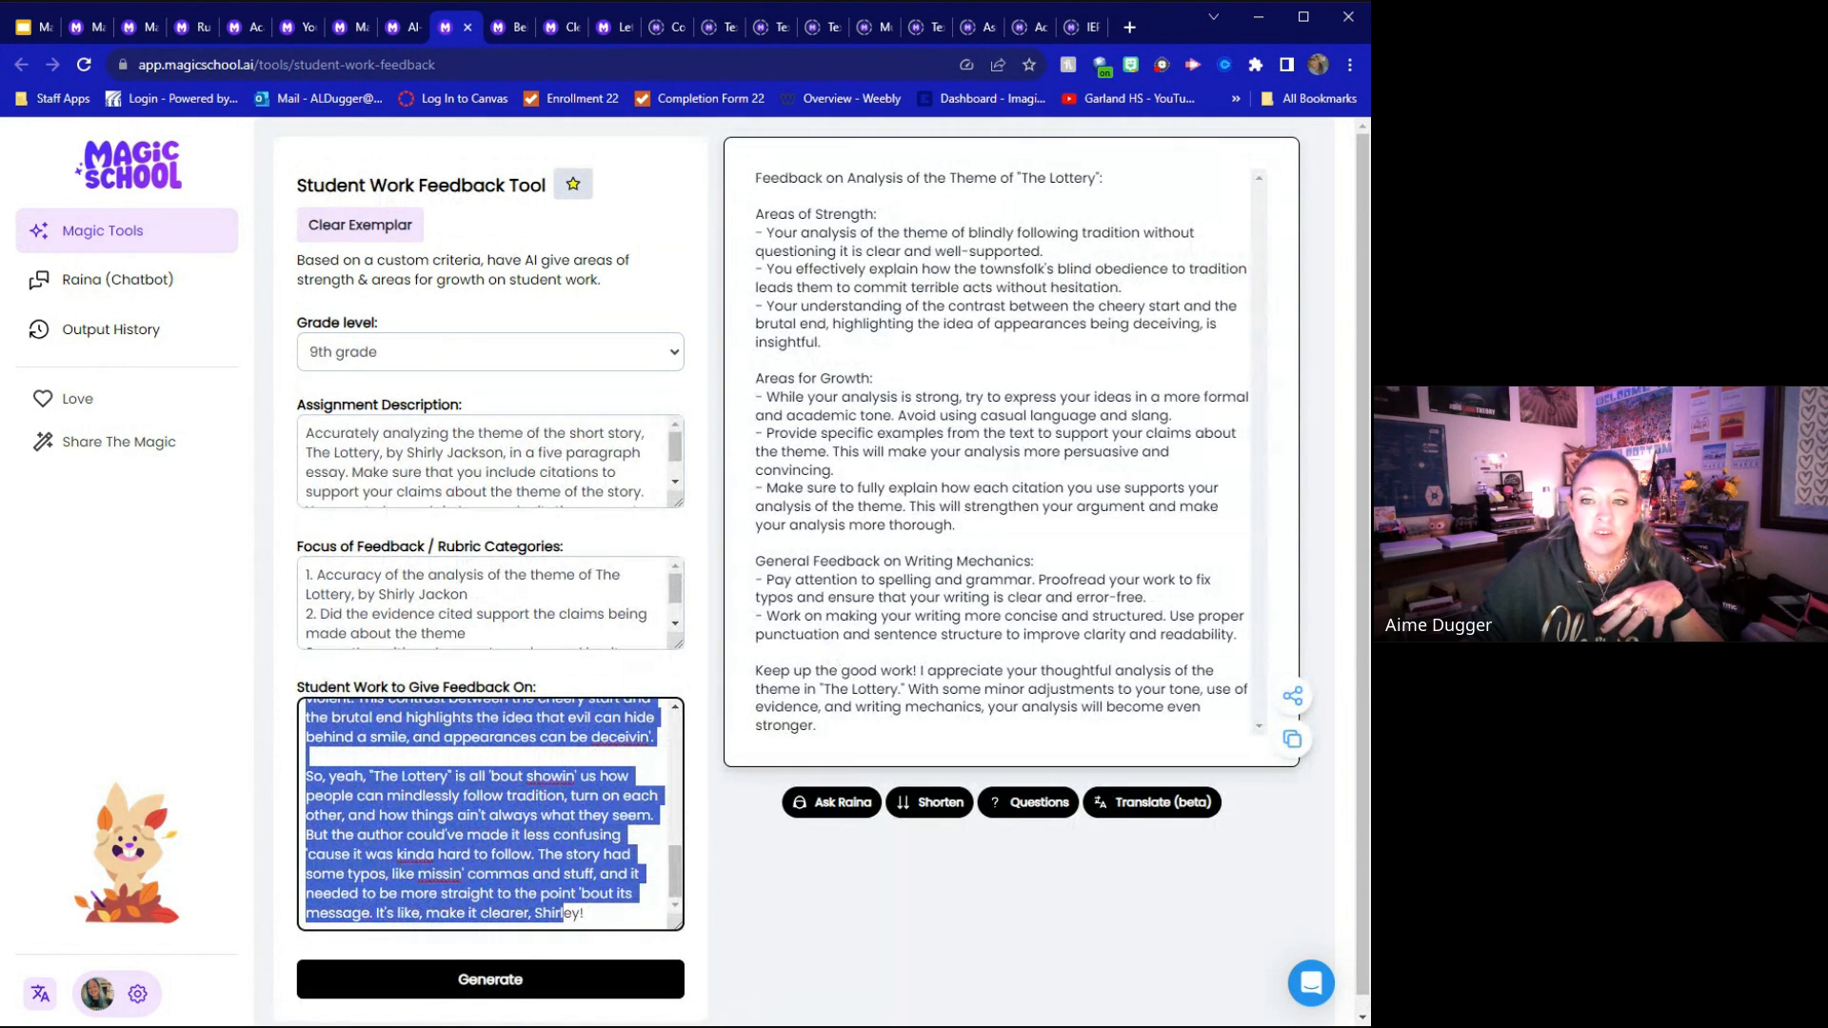
pyautogui.click(902, 222)
pyautogui.moveTo(903, 222); pyautogui.dragTo(755, 216)
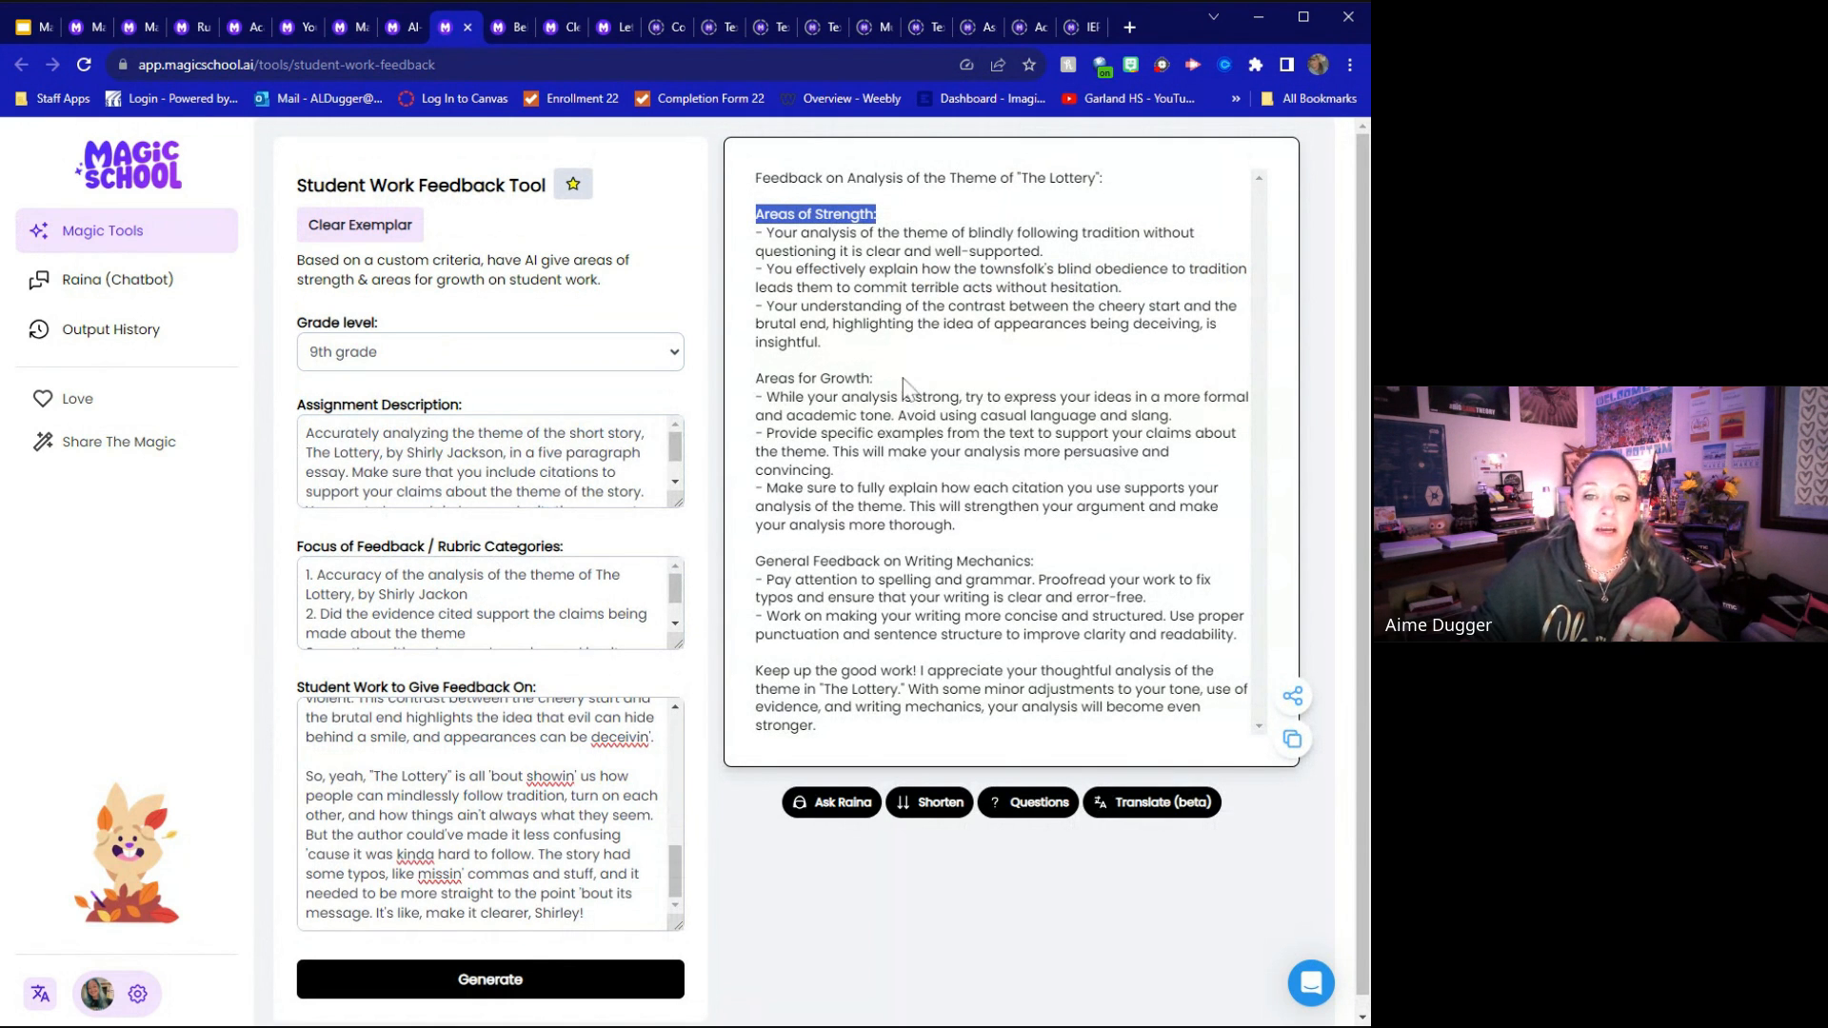
pyautogui.moveTo(874, 378); pyautogui.dragTo(755, 378)
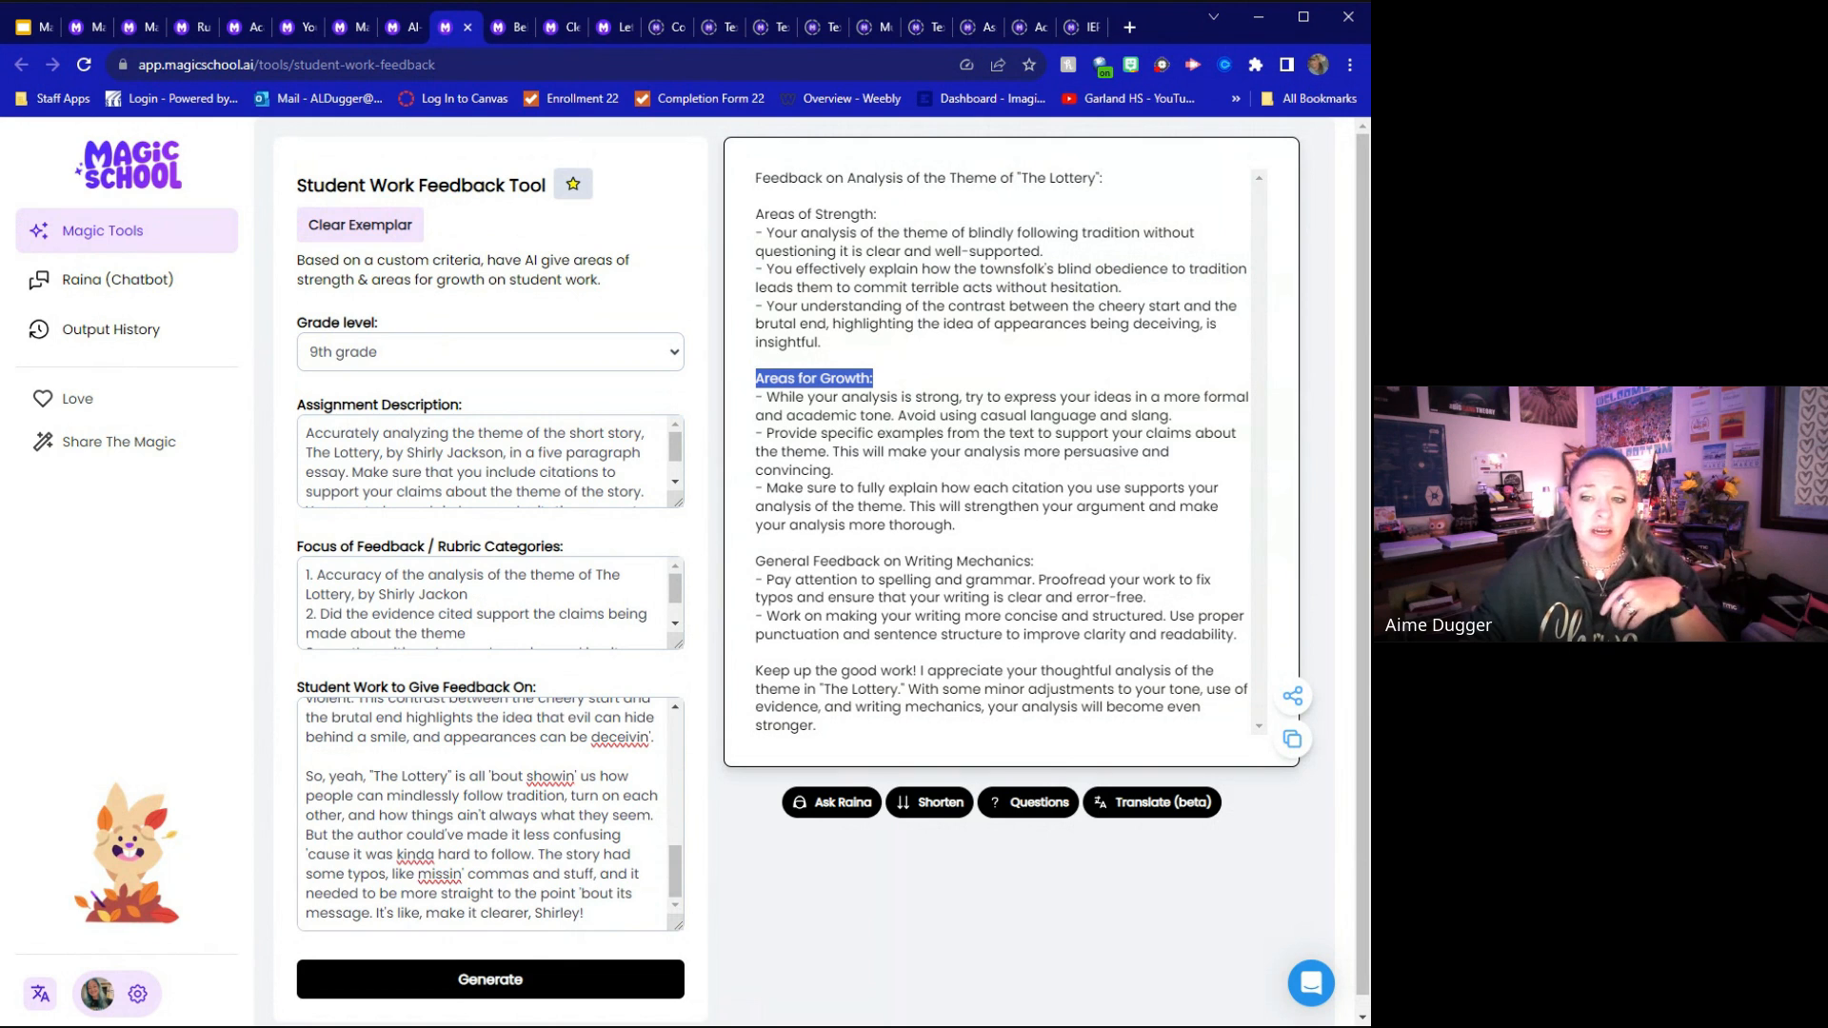
pyautogui.click(1018, 548)
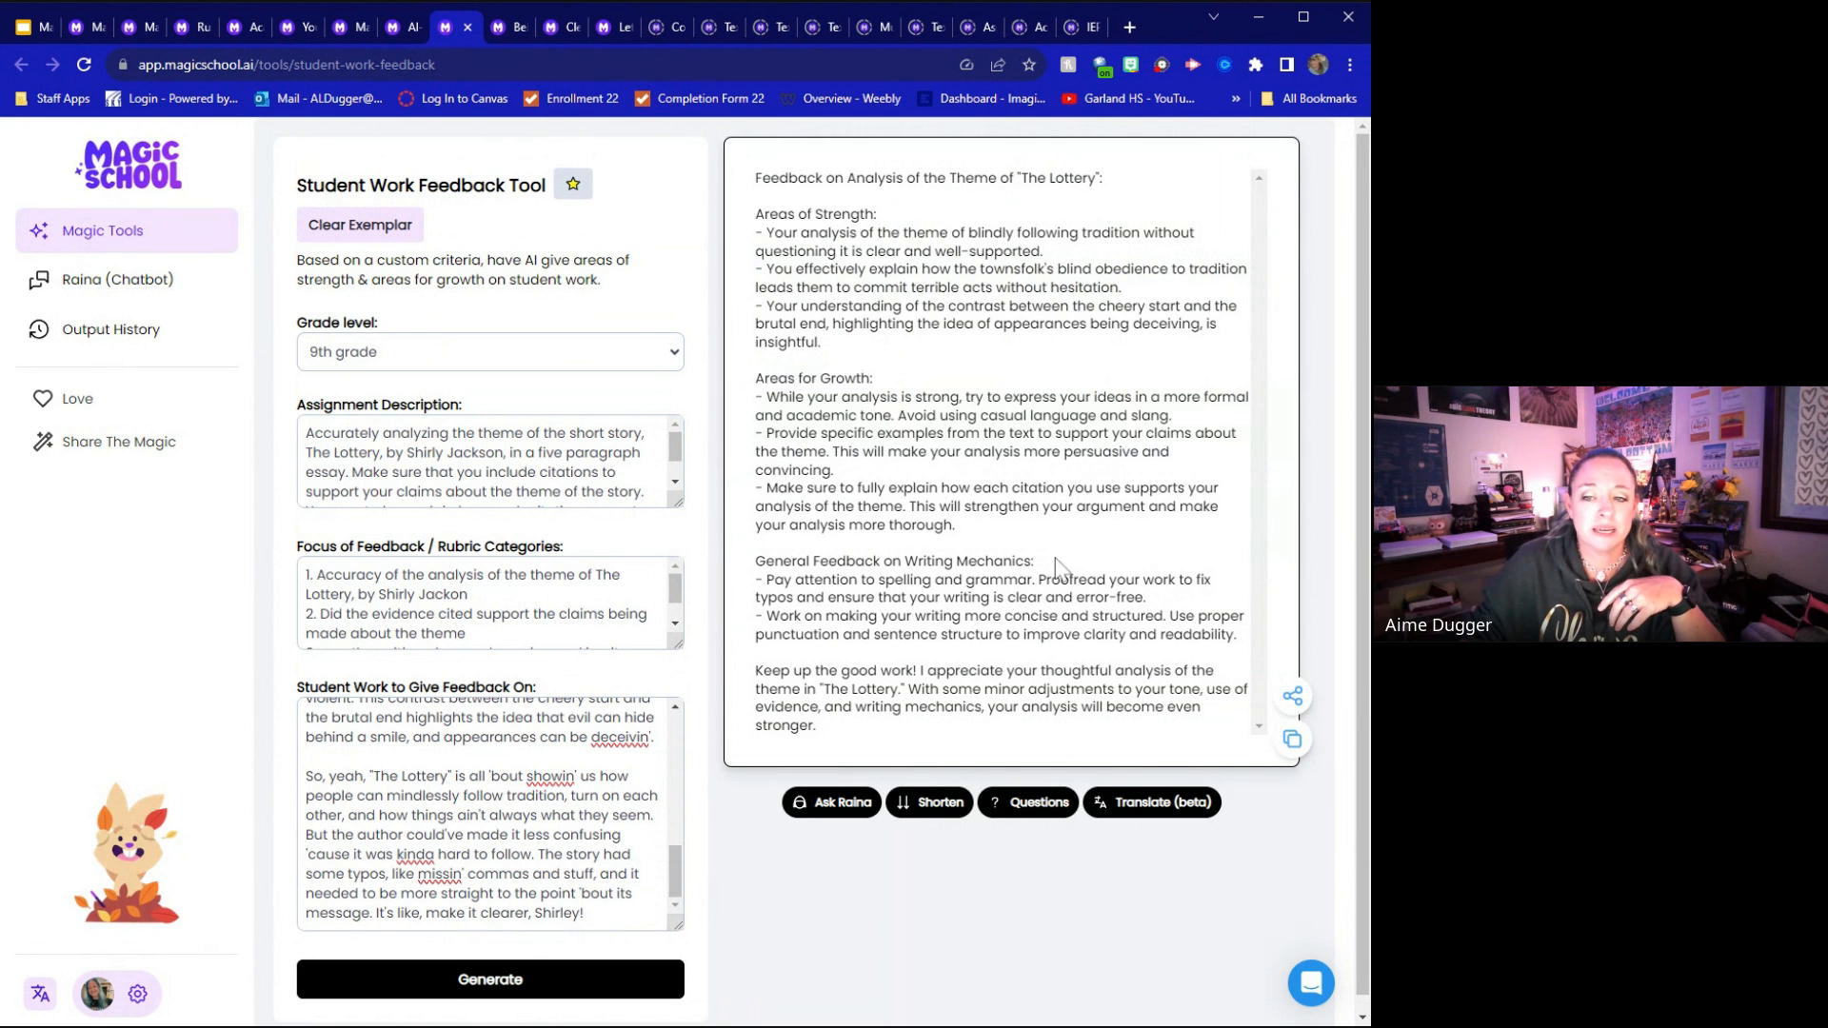
# Point out the writing mechanics feedback and highlight the informal wording "be deceivin'" in the student work
pyautogui.moveTo(1034, 561); pyautogui.dragTo(926, 562)
pyautogui.moveTo(569, 737); pyautogui.dragTo(654, 737)
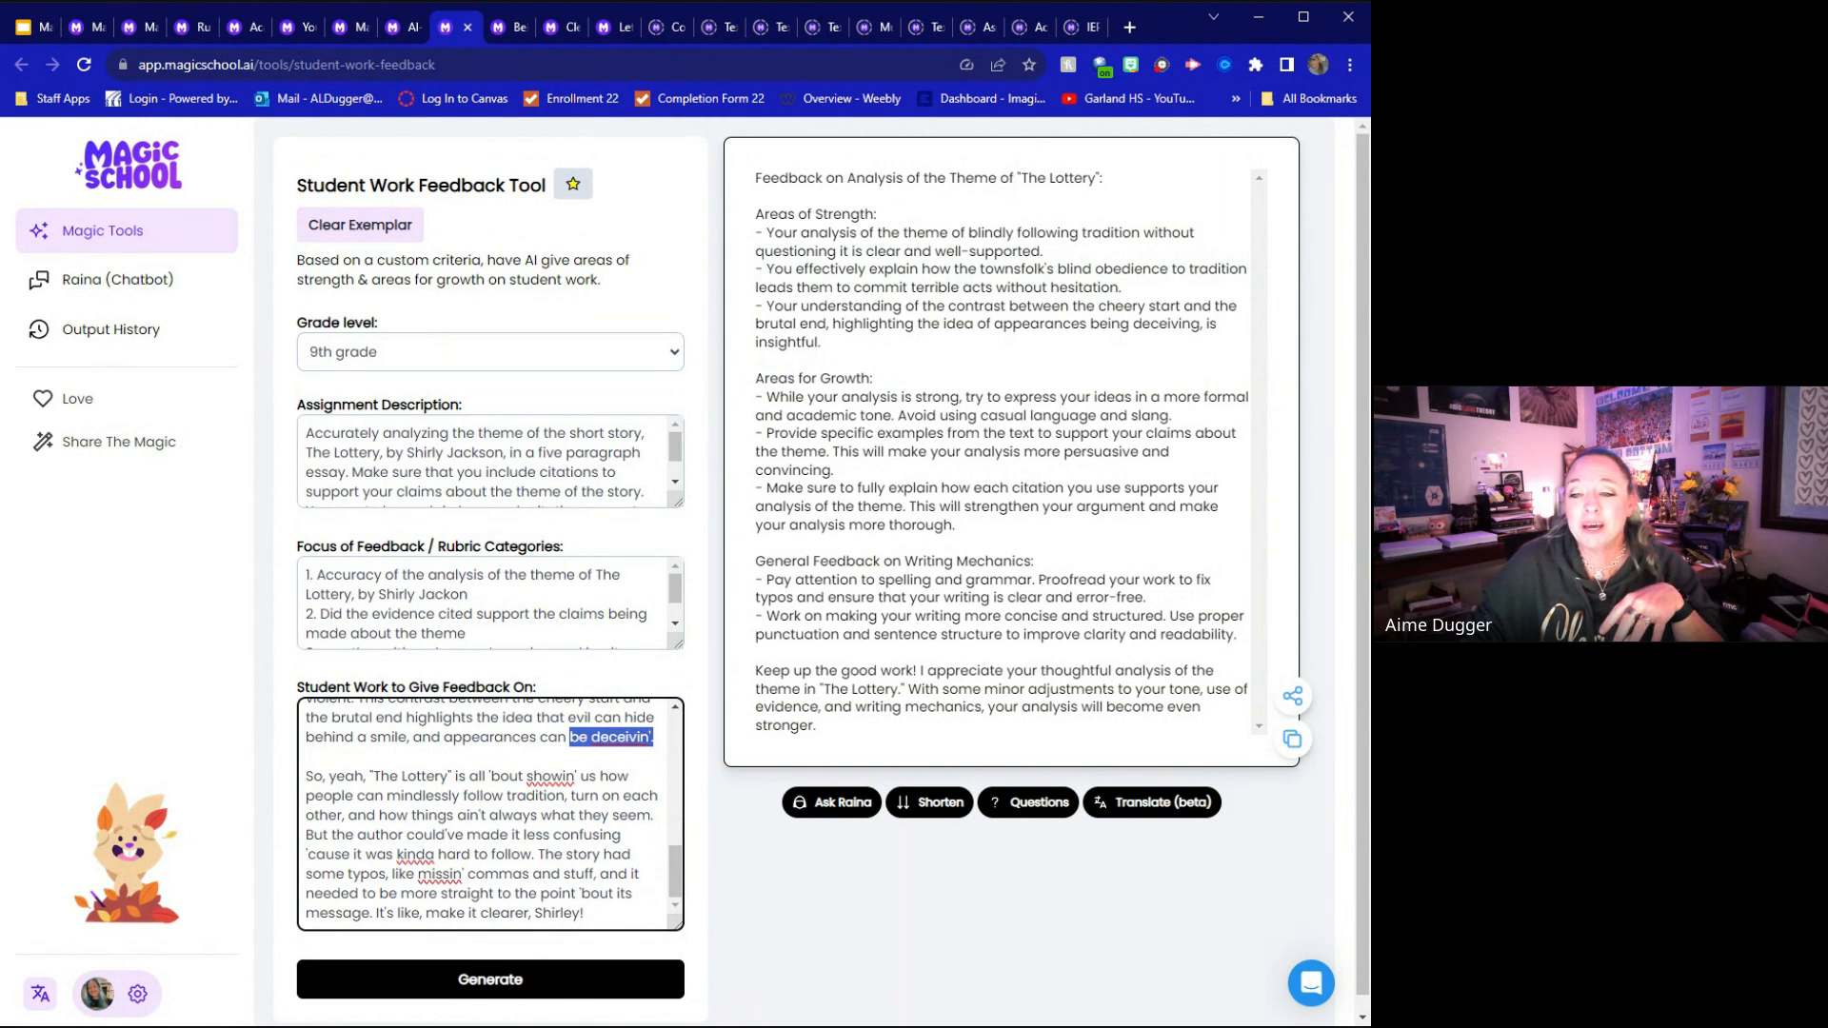
pyautogui.moveTo(1079, 578); pyautogui.dragTo(966, 579)
pyautogui.click(1127, 560)
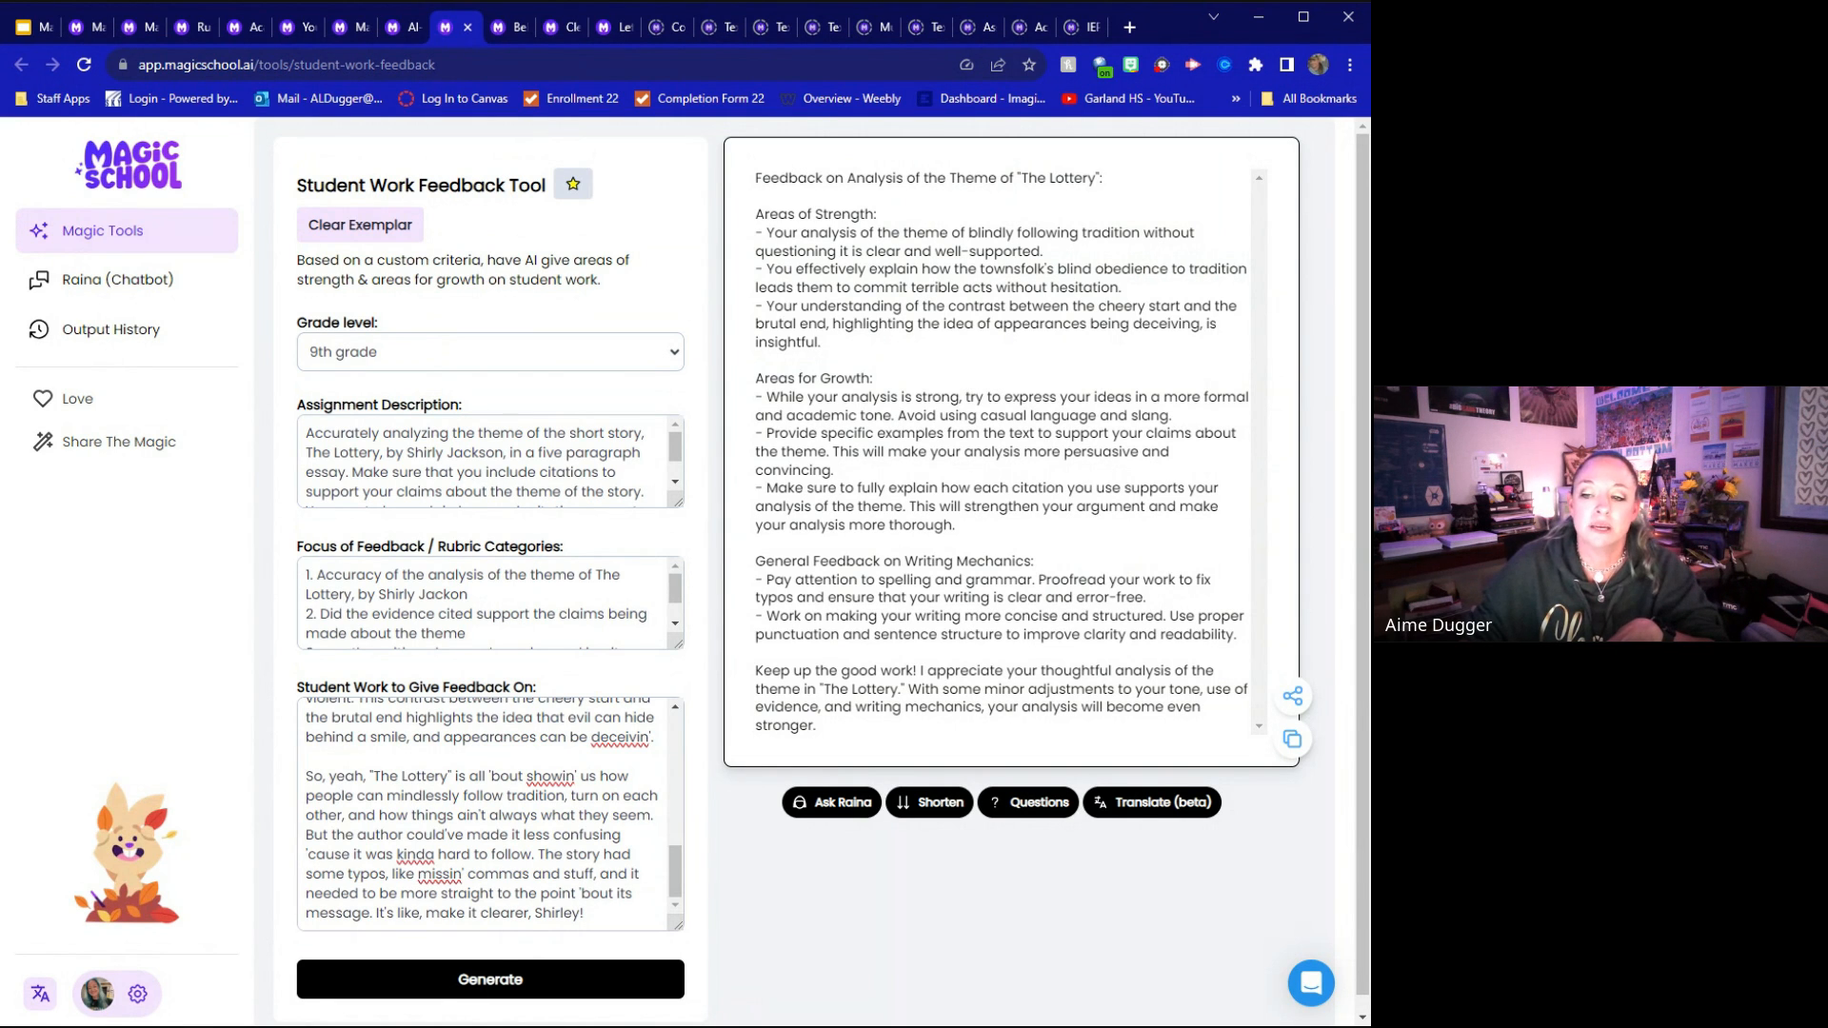
# Copy the generated feedback and highlight its complete Areas of Strength section
pyautogui.click(1292, 738)
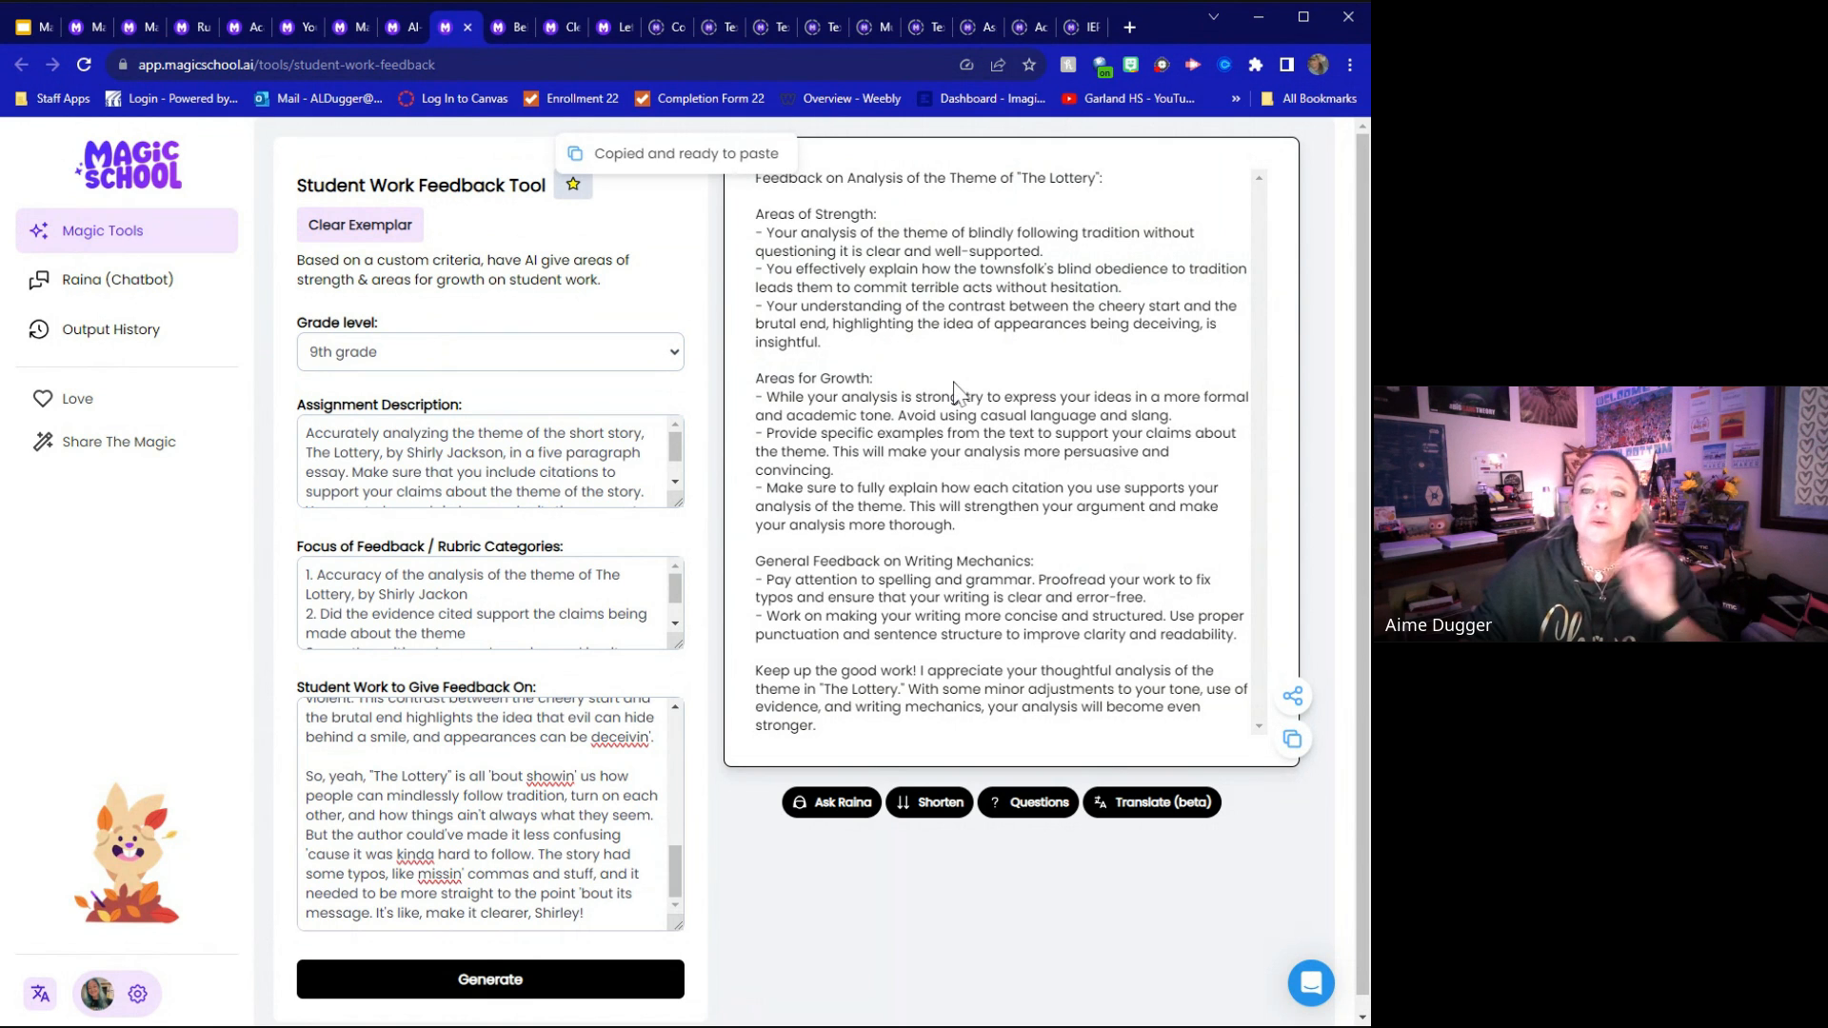
pyautogui.moveTo(865, 338); pyautogui.dragTo(756, 213)
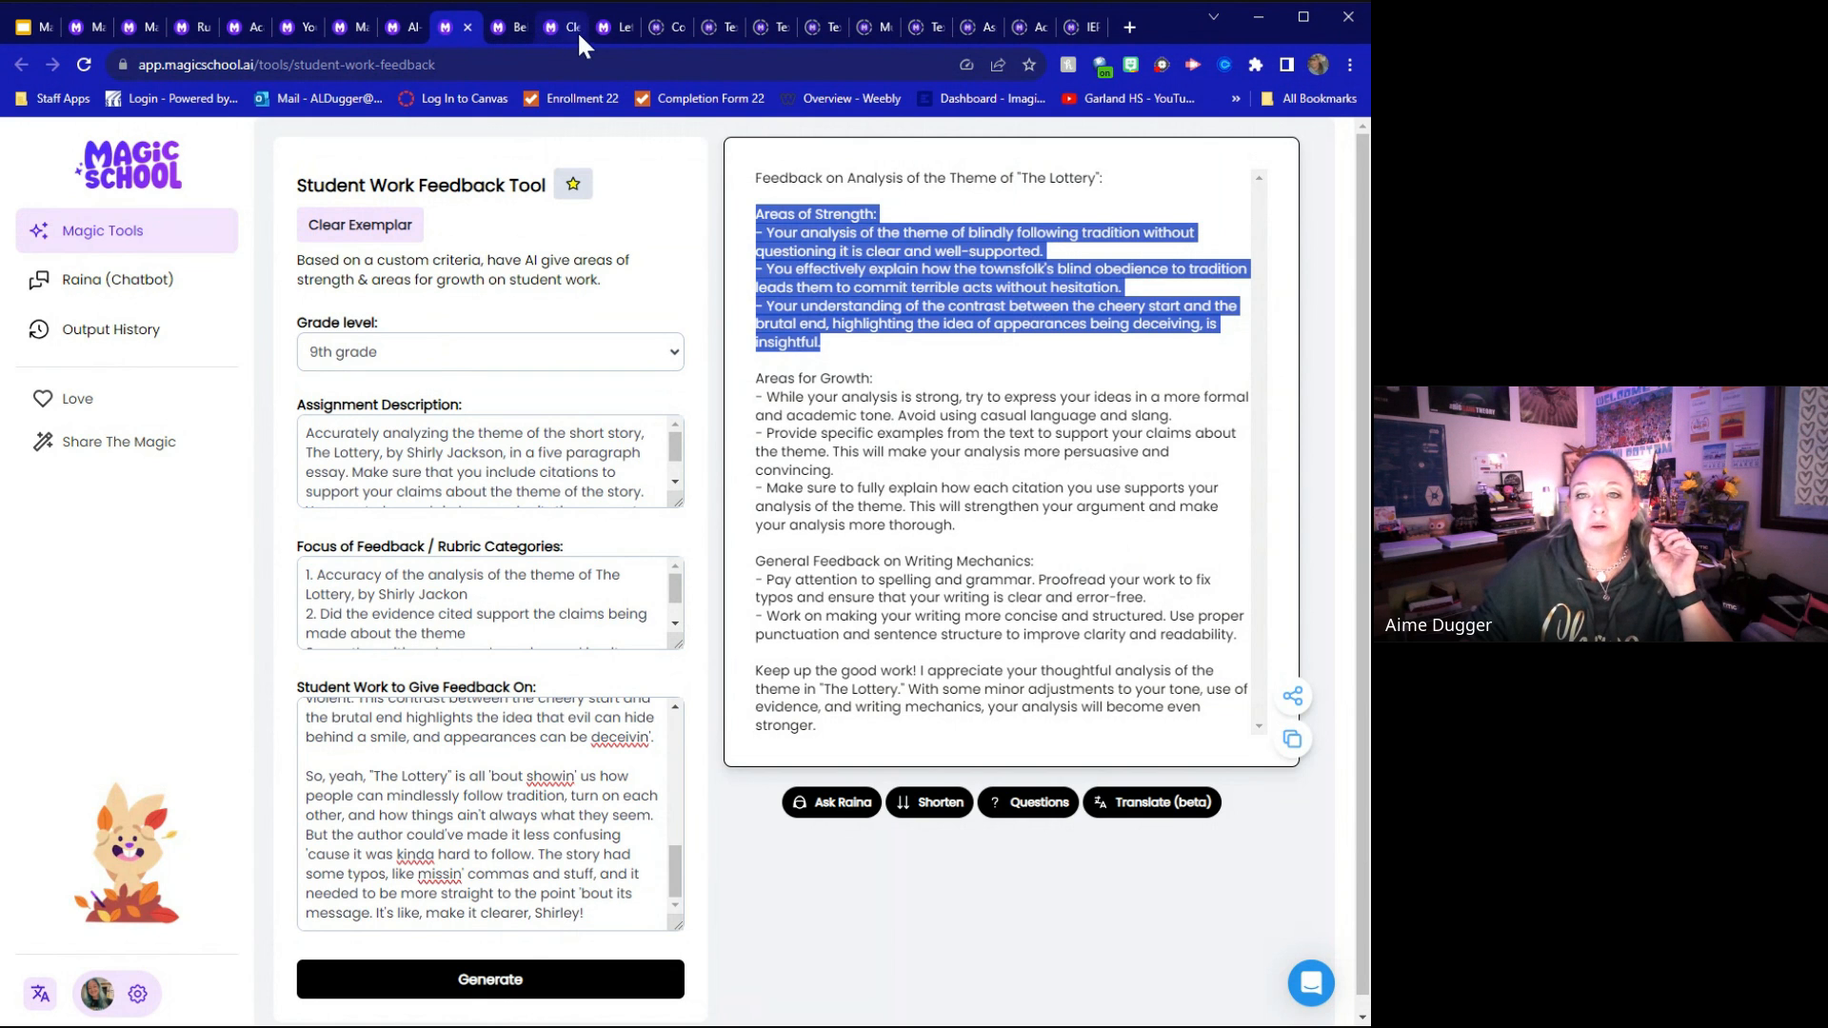
# Switch to the Common Misconception Generator and load its exemplar
pyautogui.click(674, 36)
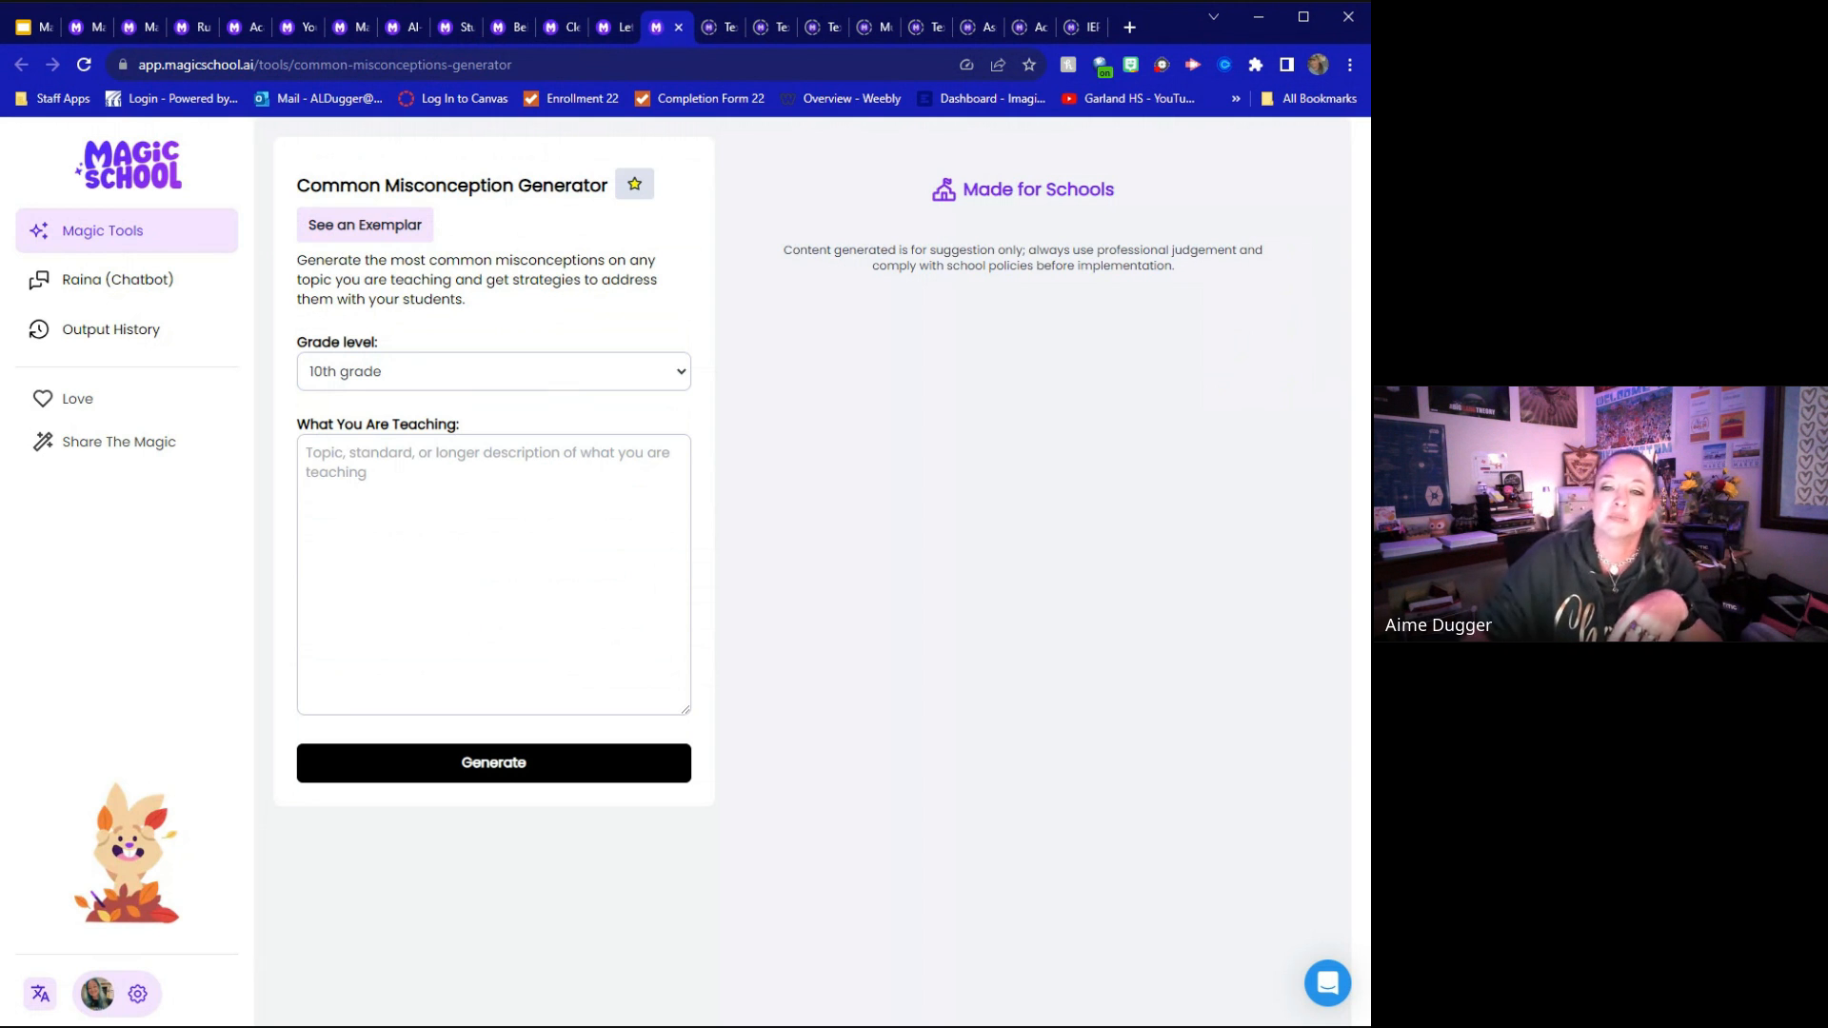
pyautogui.click(390, 228)
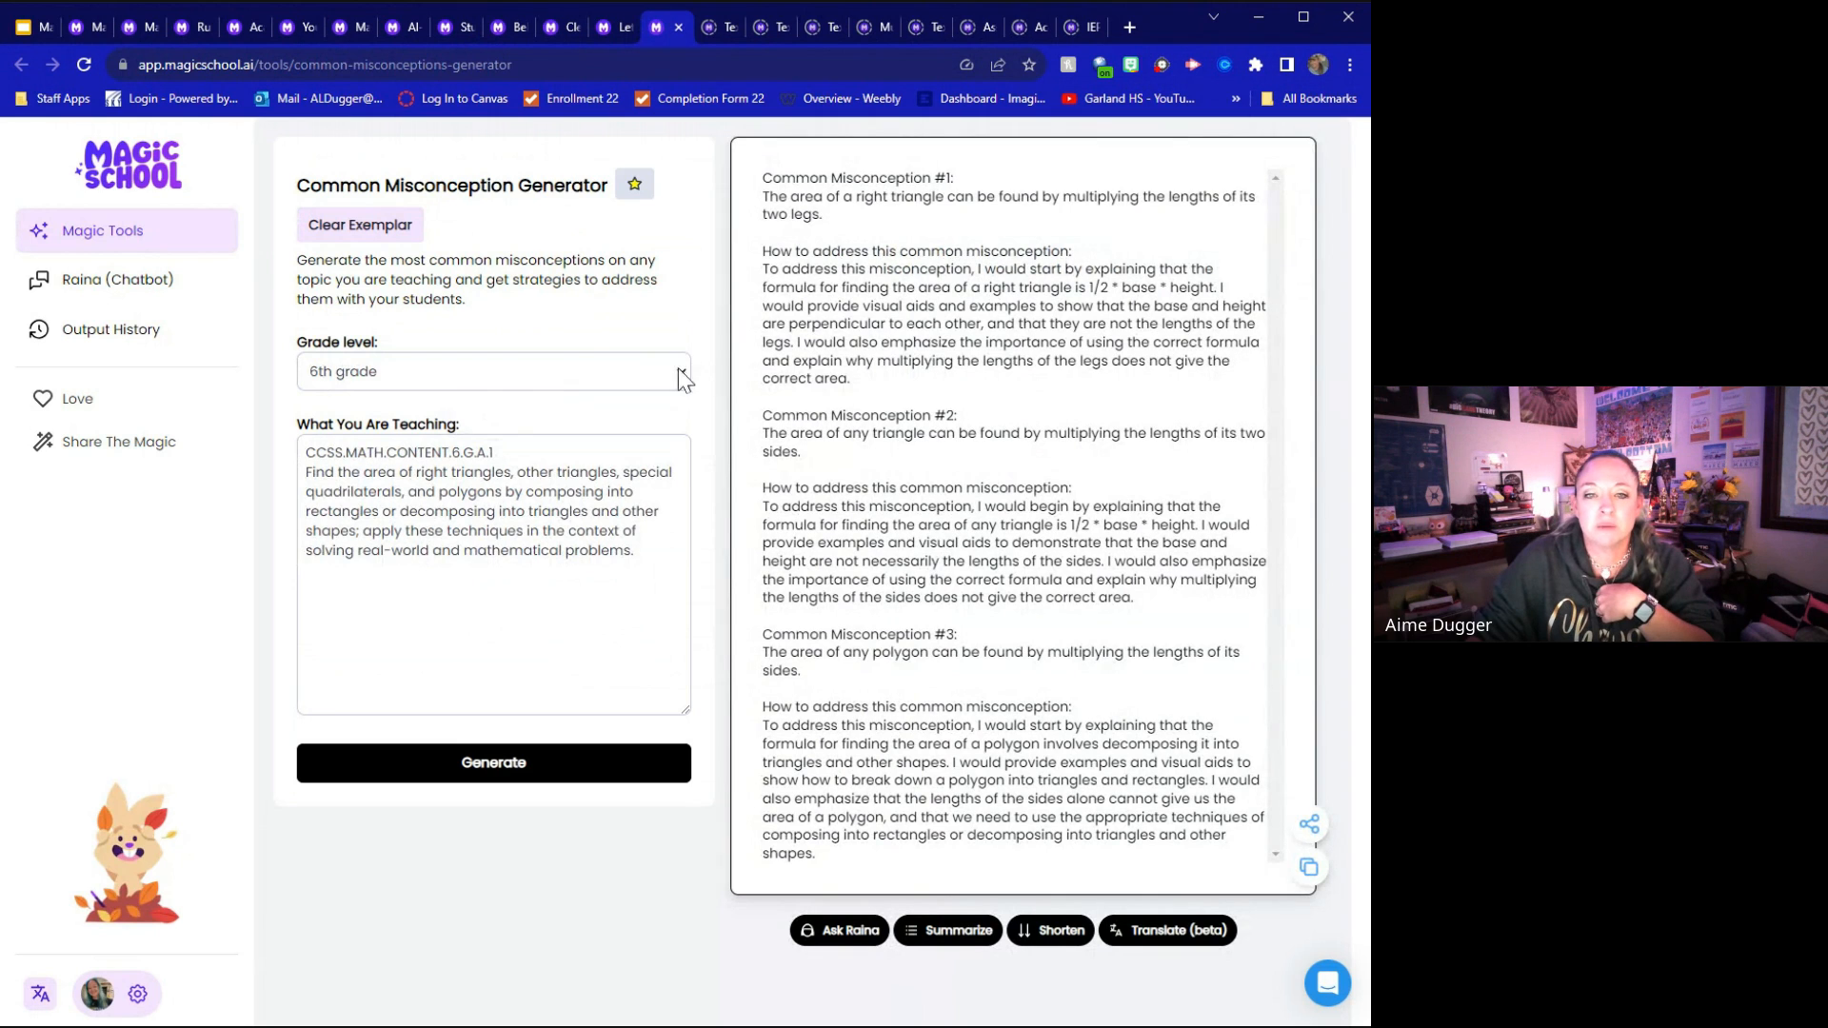
# Generate common misconceptions for 11th grade on the topic "Civil War" and highlight the statement of the first one
pyautogui.click(442, 392)
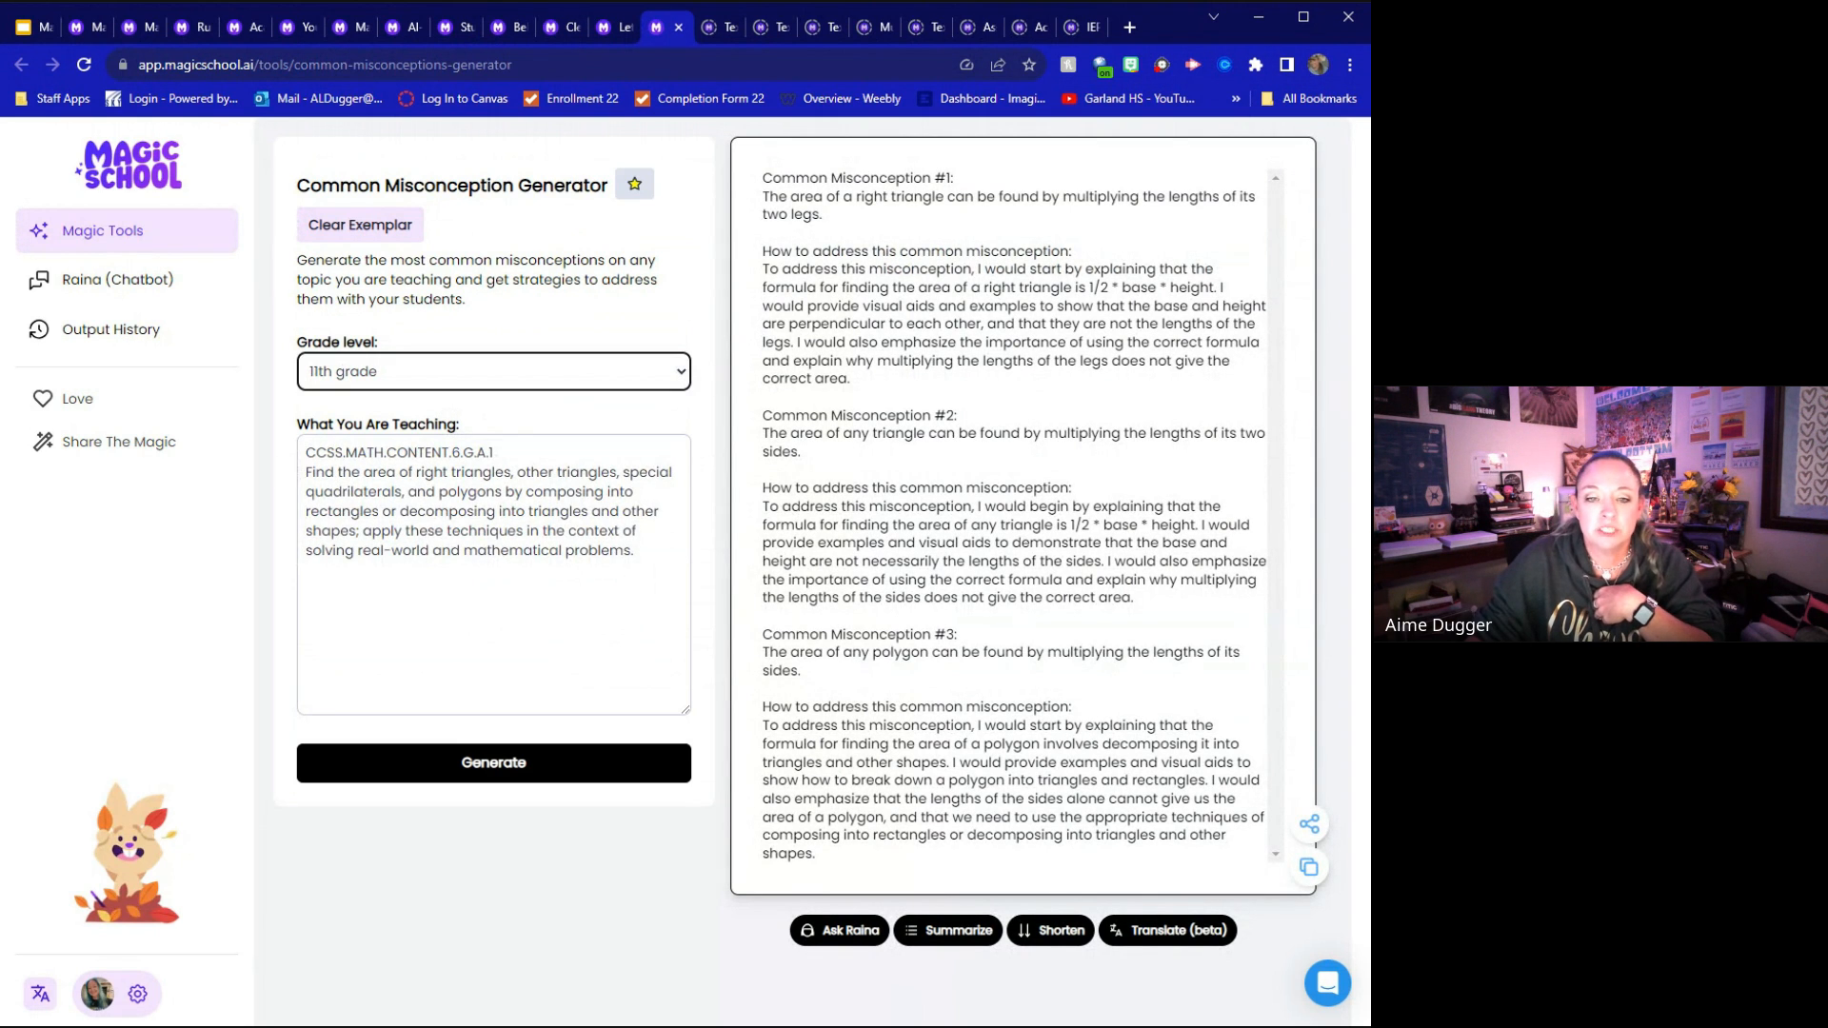
pyautogui.moveTo(306, 452); pyautogui.dragTo(634, 550)
pyautogui.write('C')
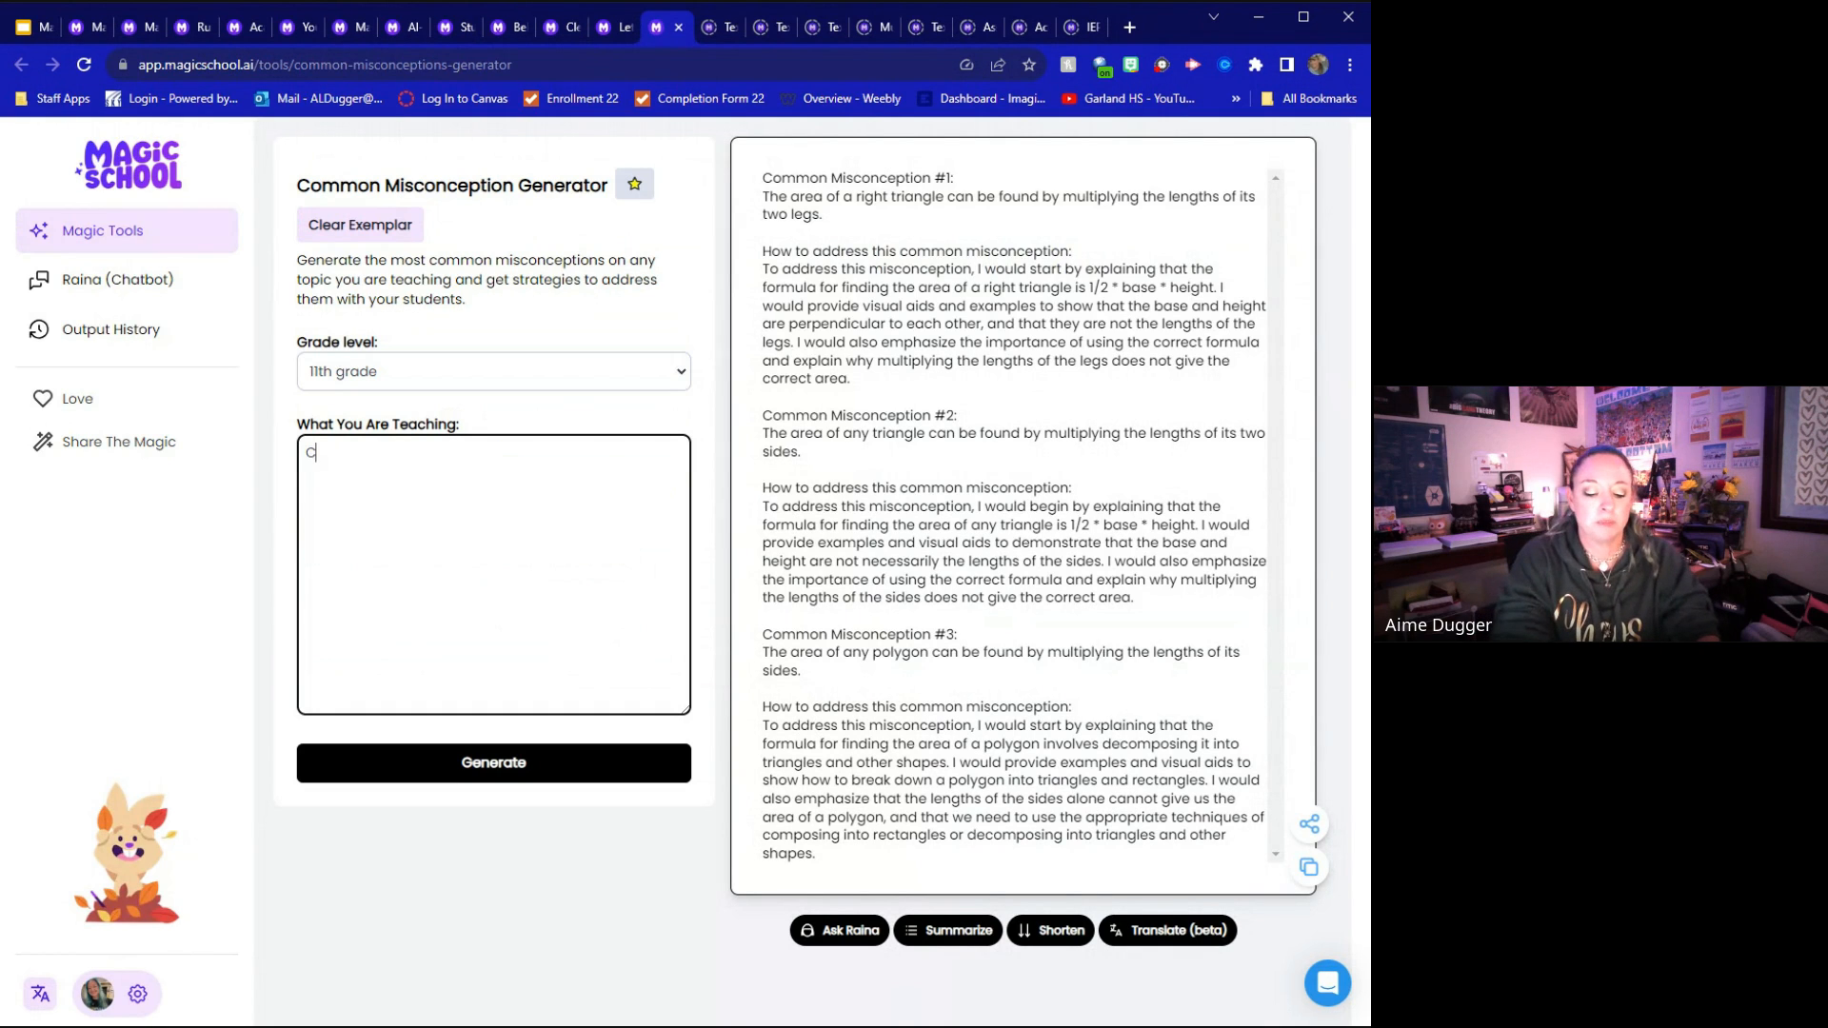
pyautogui.write('ivil War')
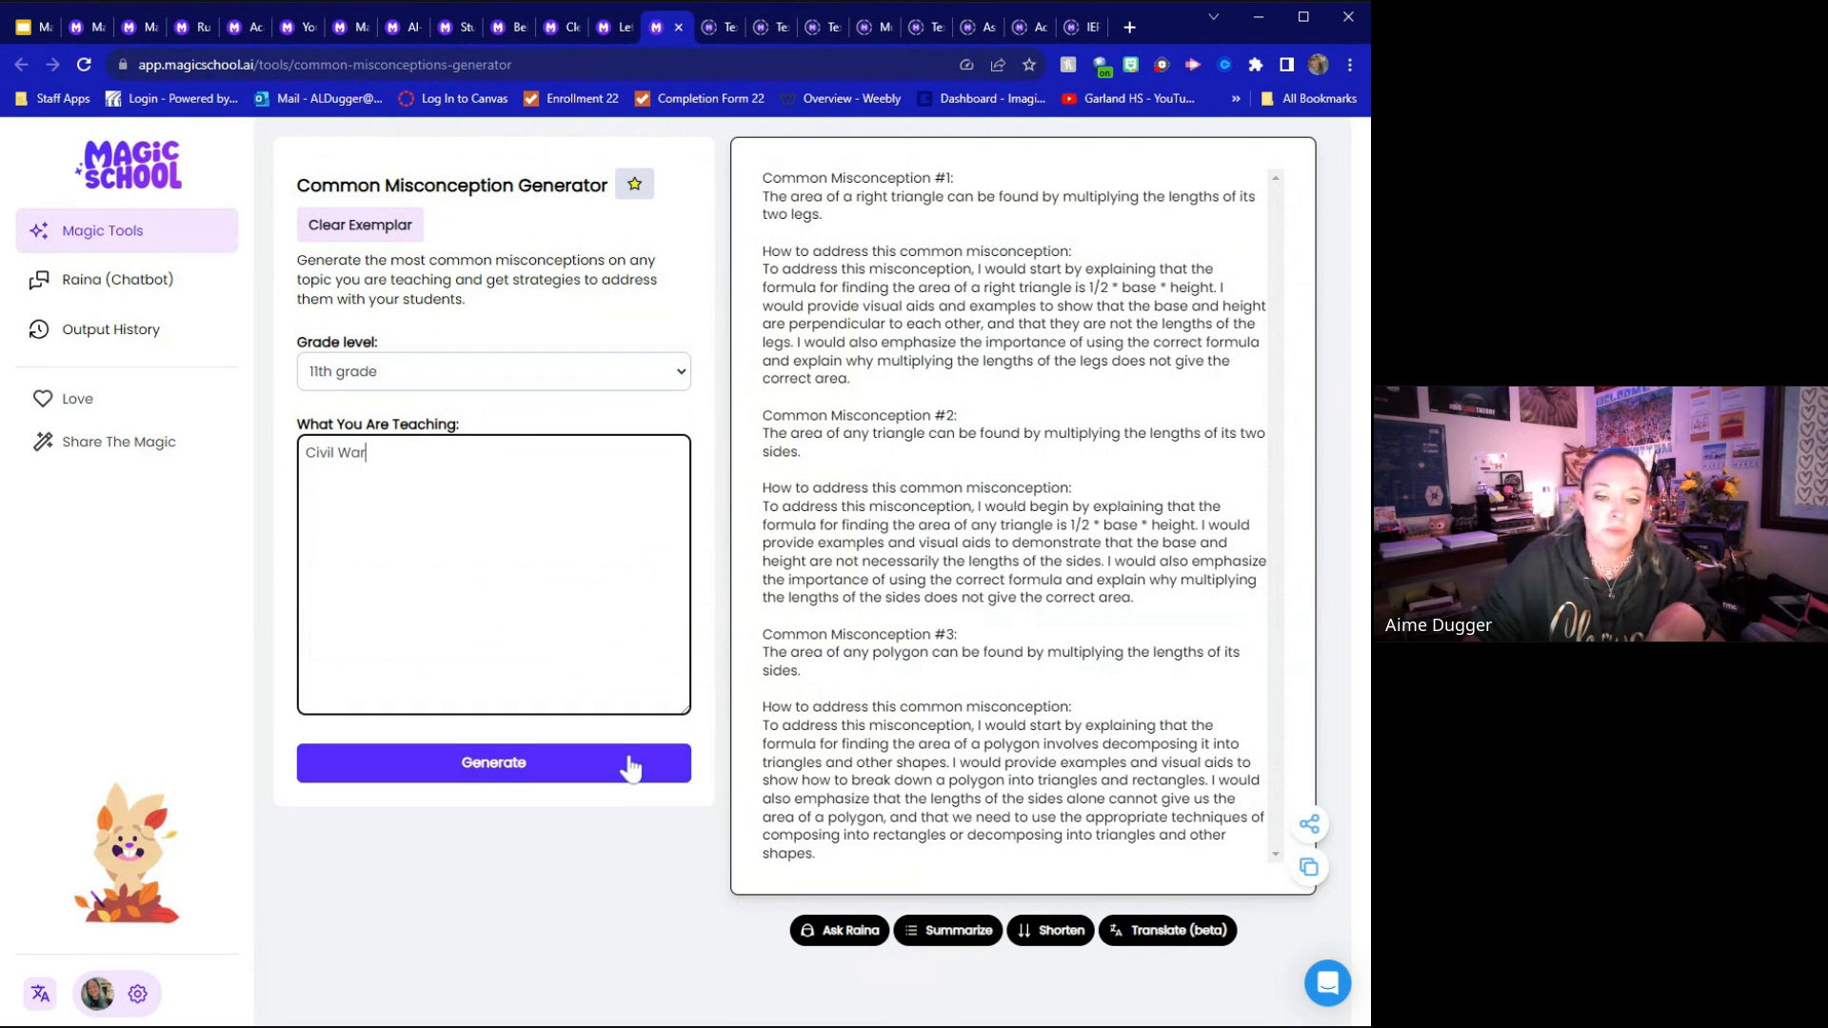
pyautogui.click(505, 766)
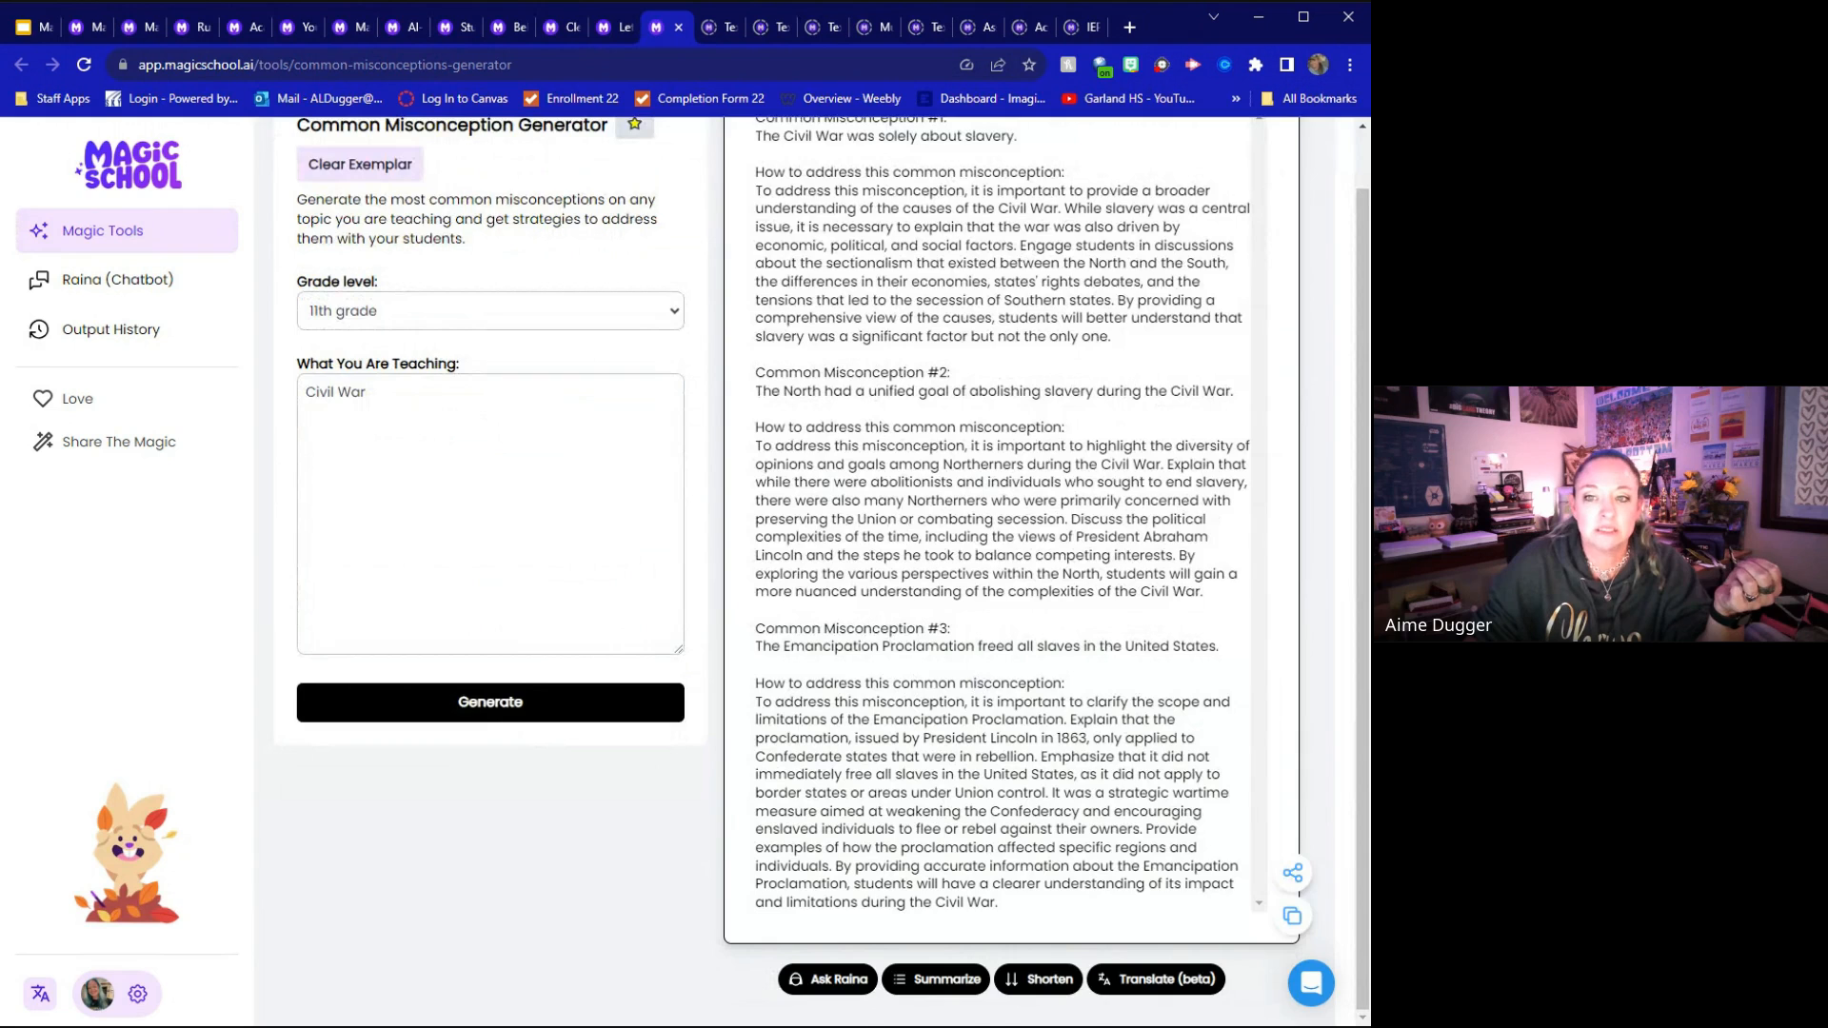
pyautogui.scroll(1, 886, 447)
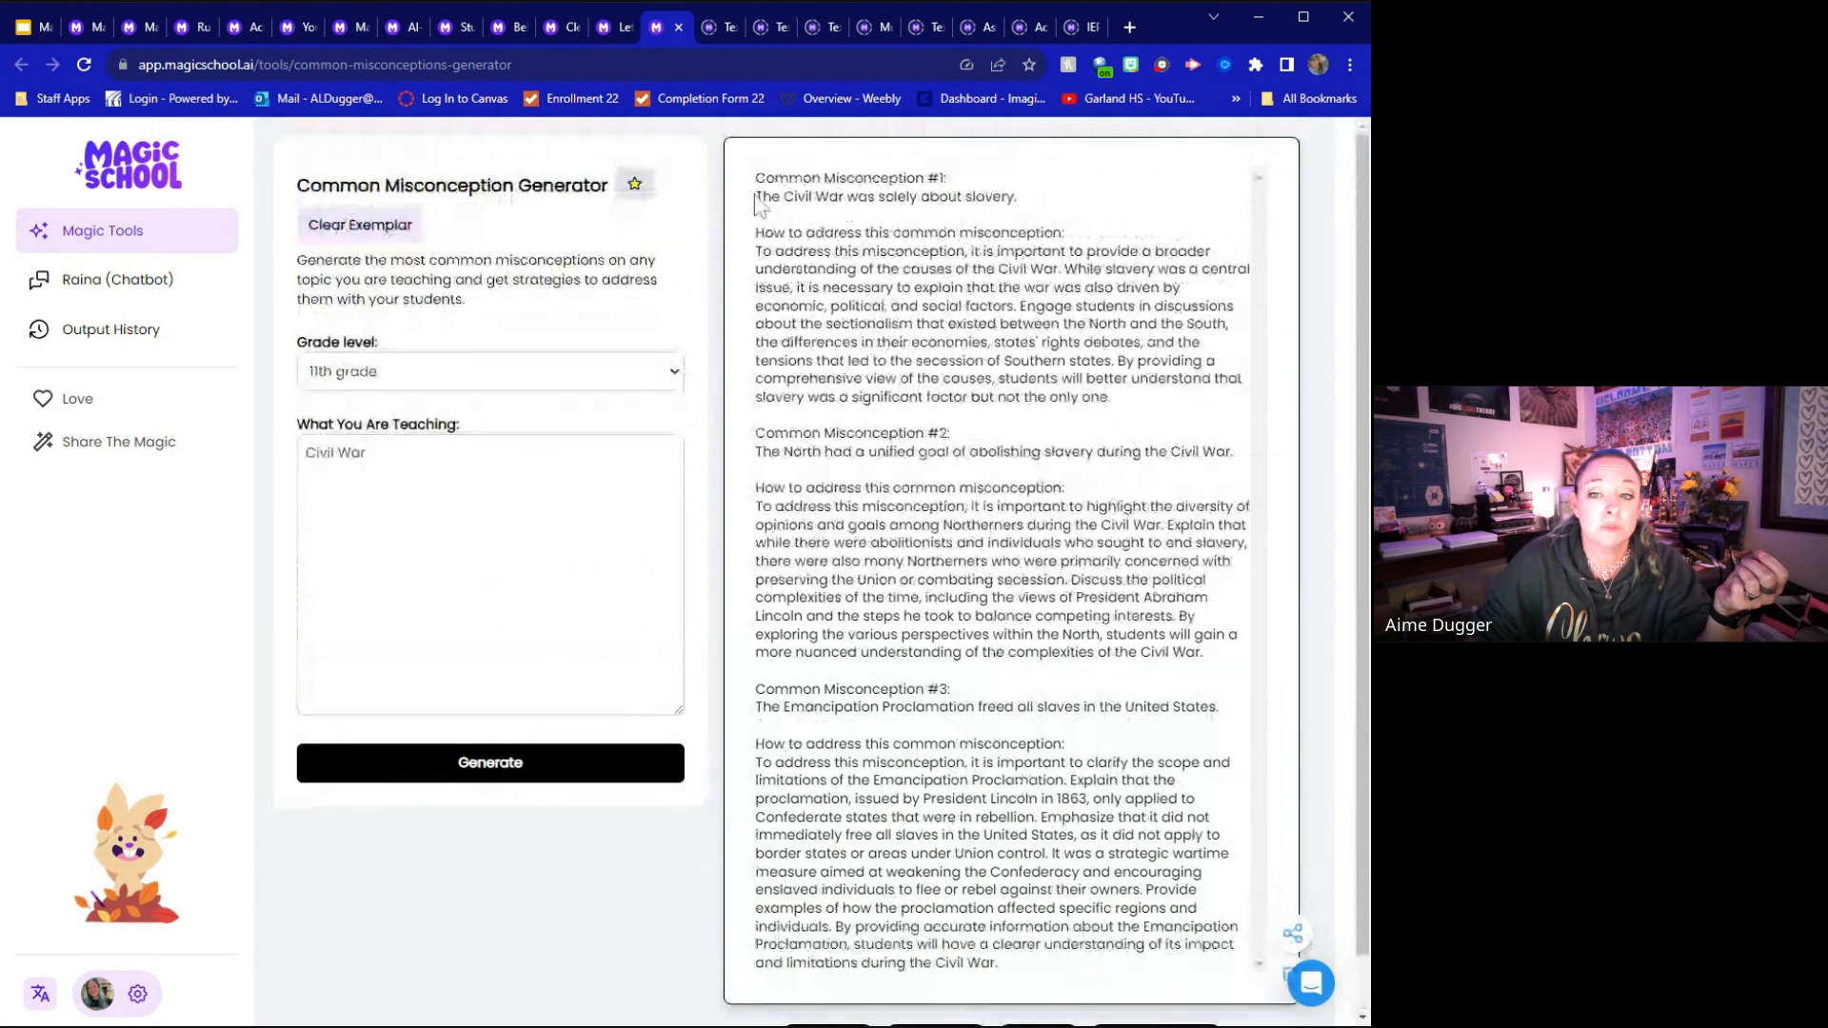
pyautogui.moveTo(756, 197); pyautogui.dragTo(1026, 215)
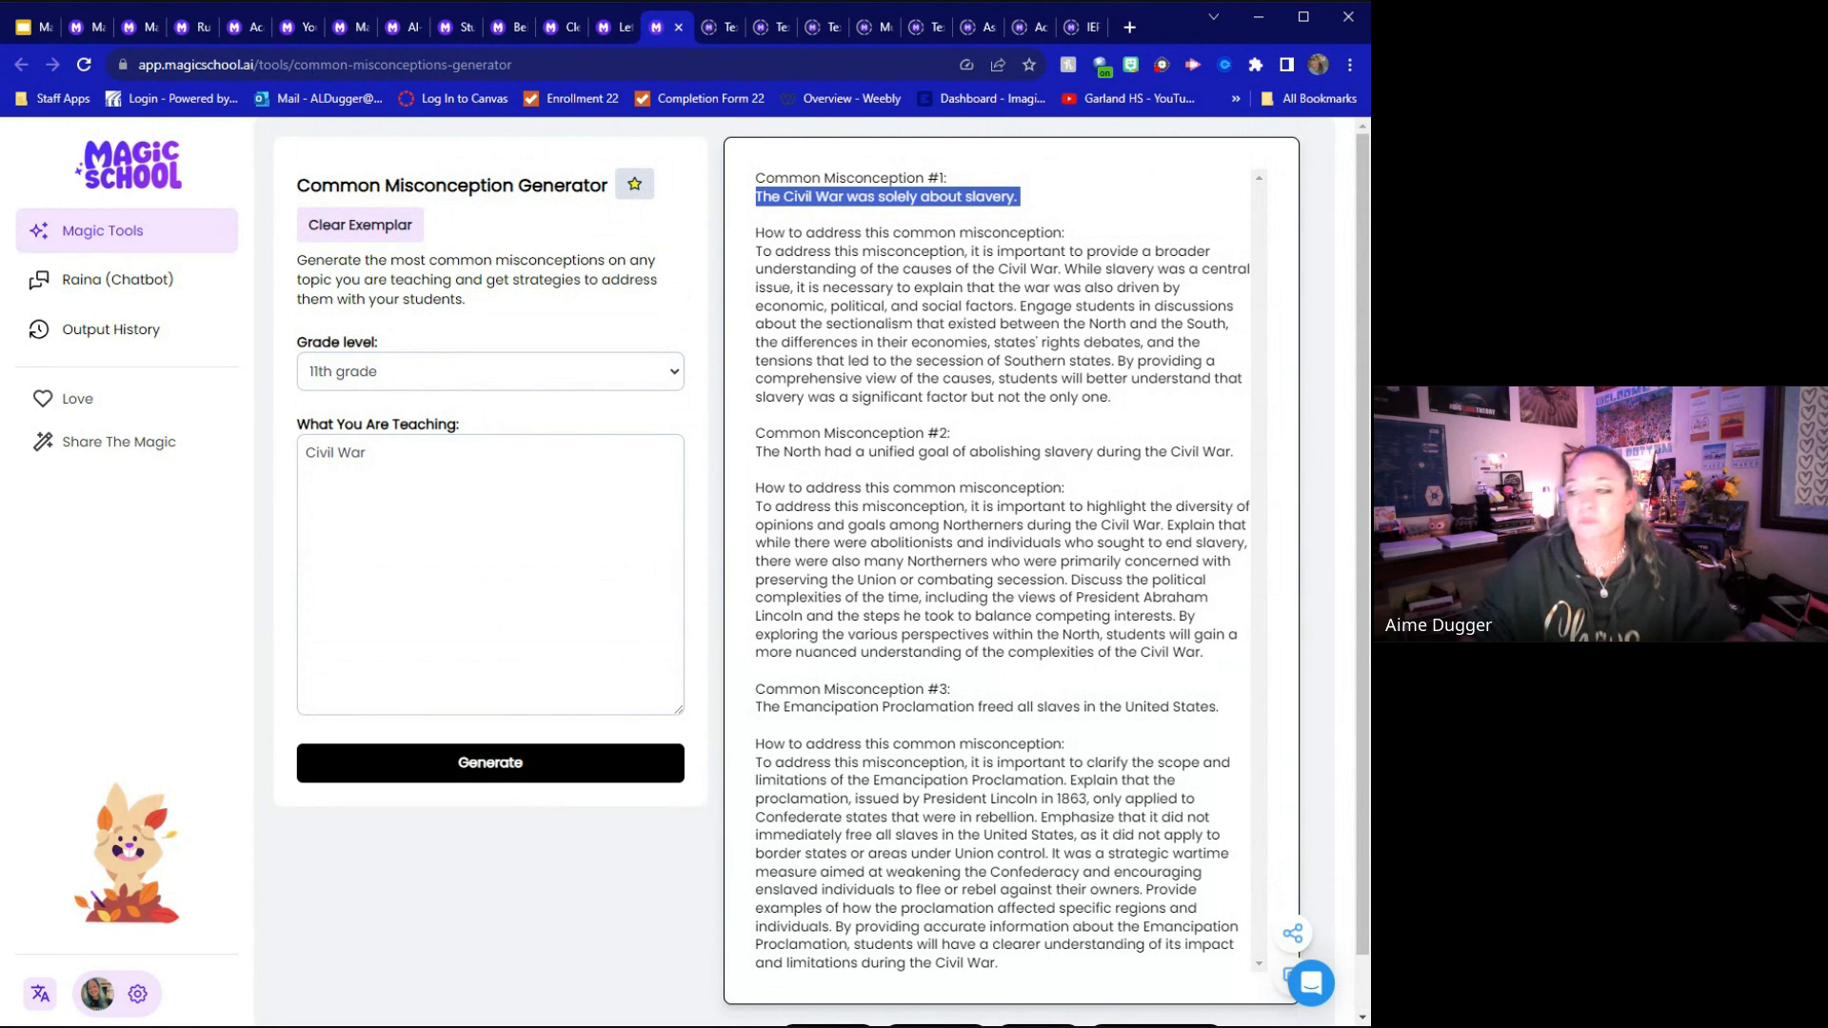
# Load the exemplar in the Text Translator Tool and point out its original text and target language field
pyautogui.click(714, 26)
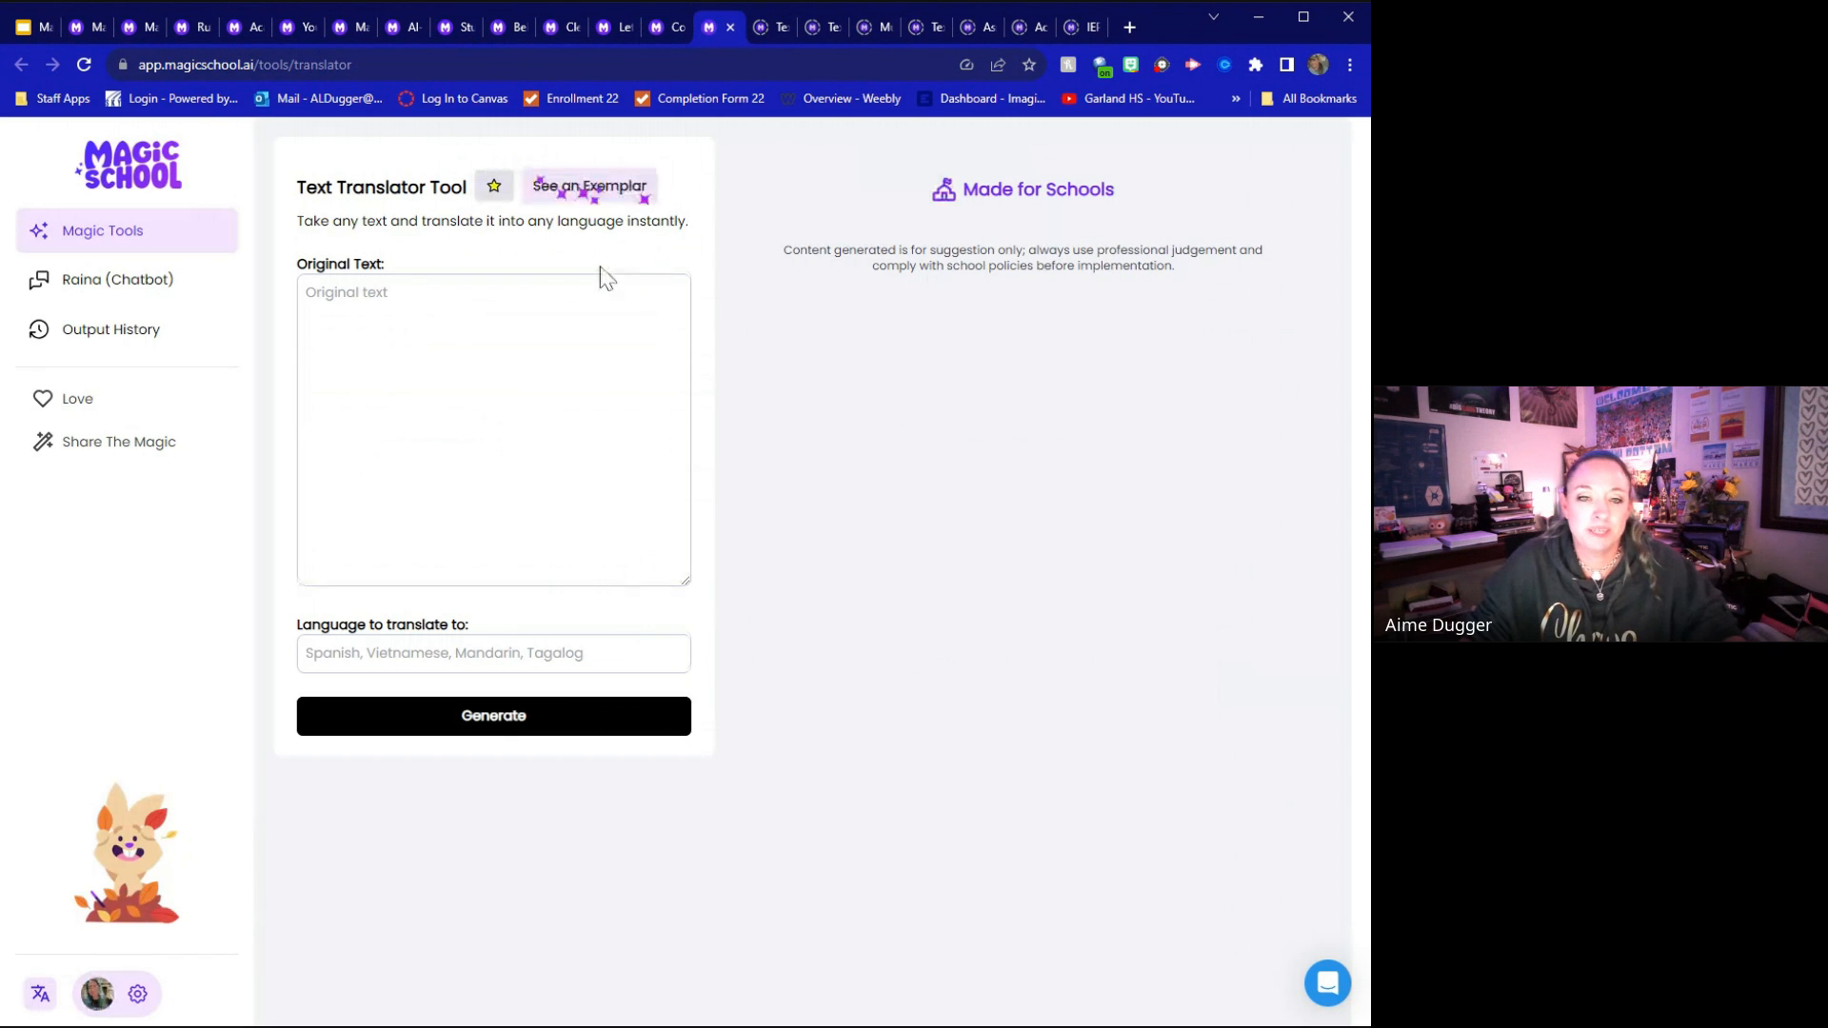
pyautogui.click(590, 188)
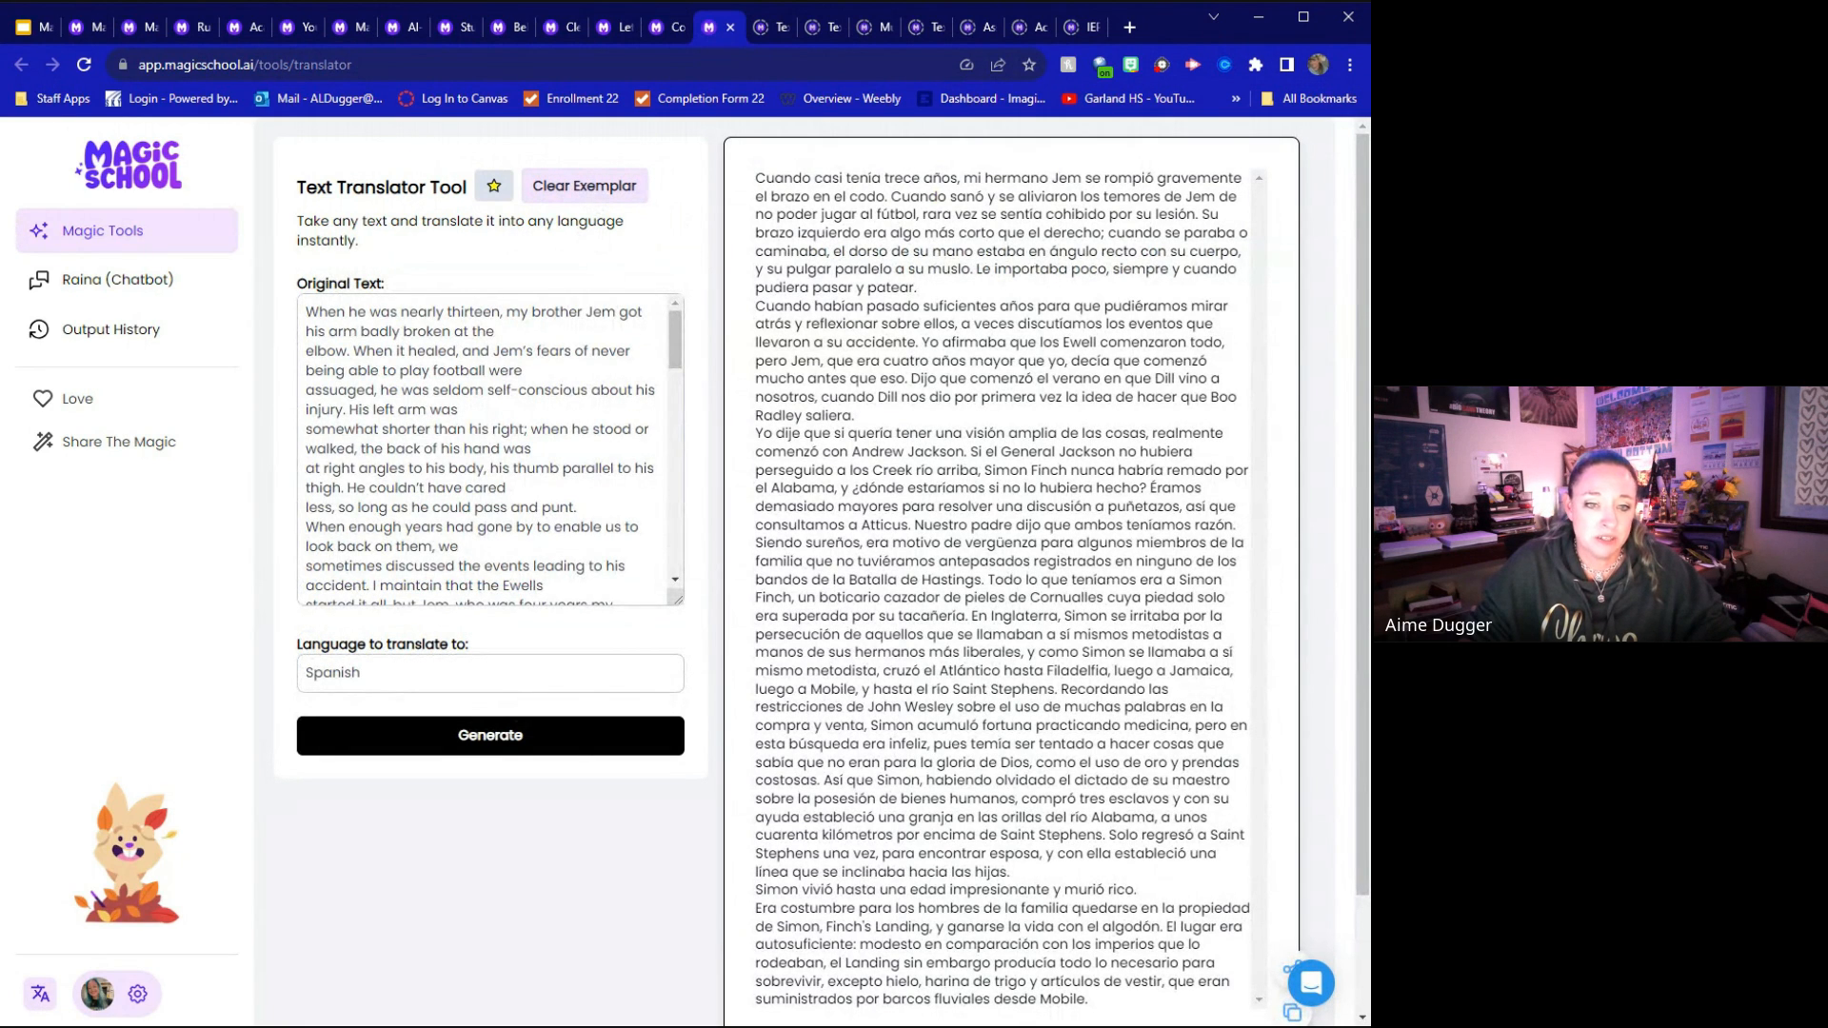
pyautogui.moveTo(404, 410); pyautogui.dragTo(510, 488)
pyautogui.click(488, 672)
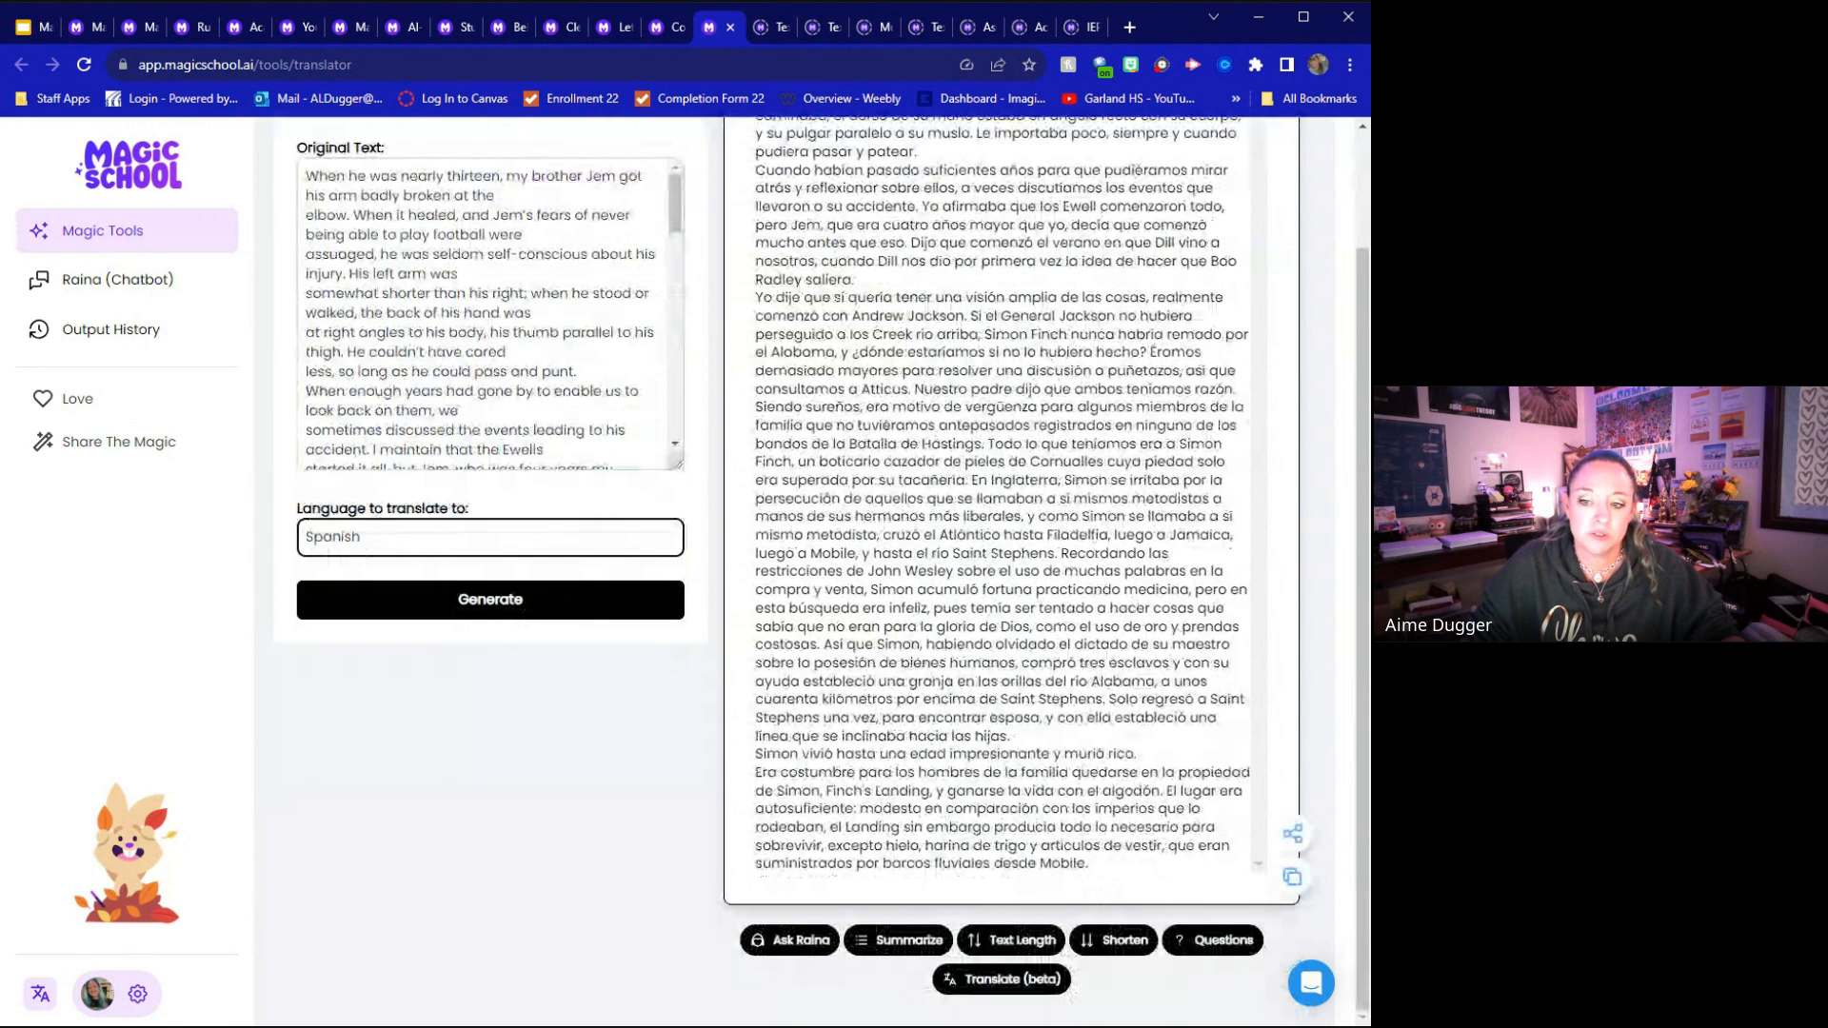
# Show the text length options for the Spanish translation and summarize it in 7 points
pyautogui.click(991, 941)
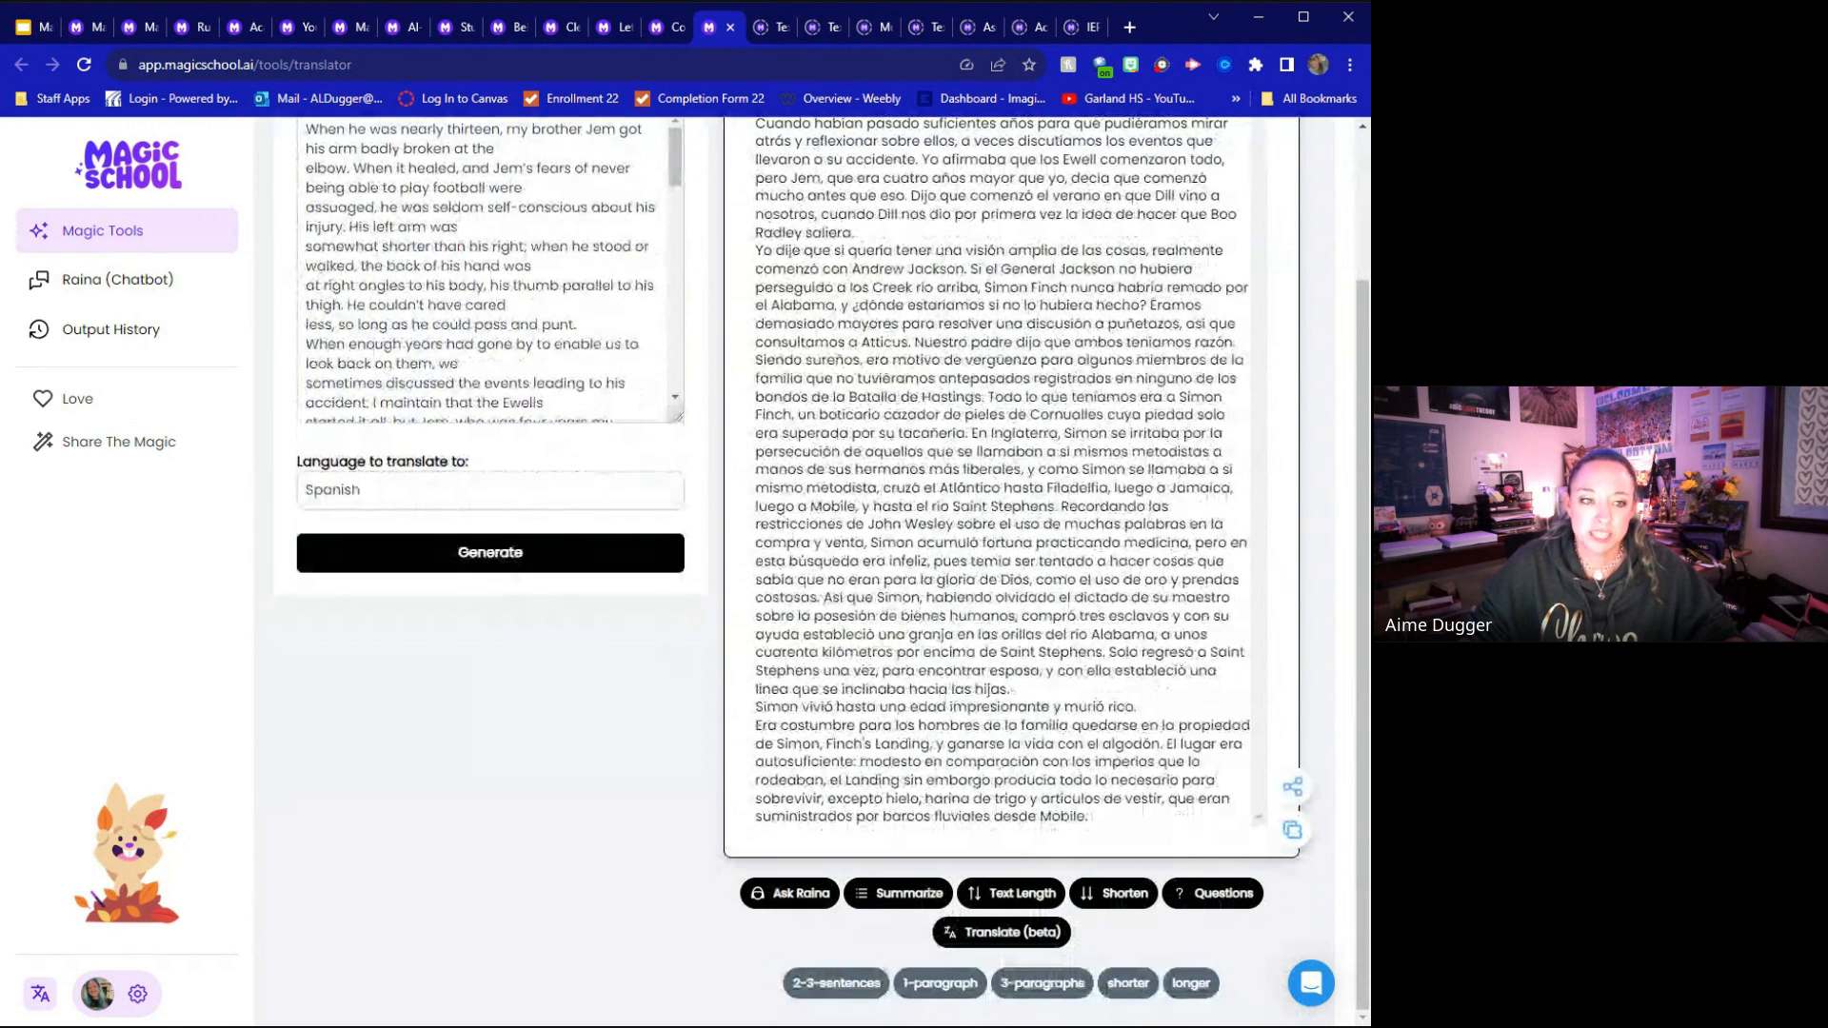
pyautogui.scroll(2, 1011, 571)
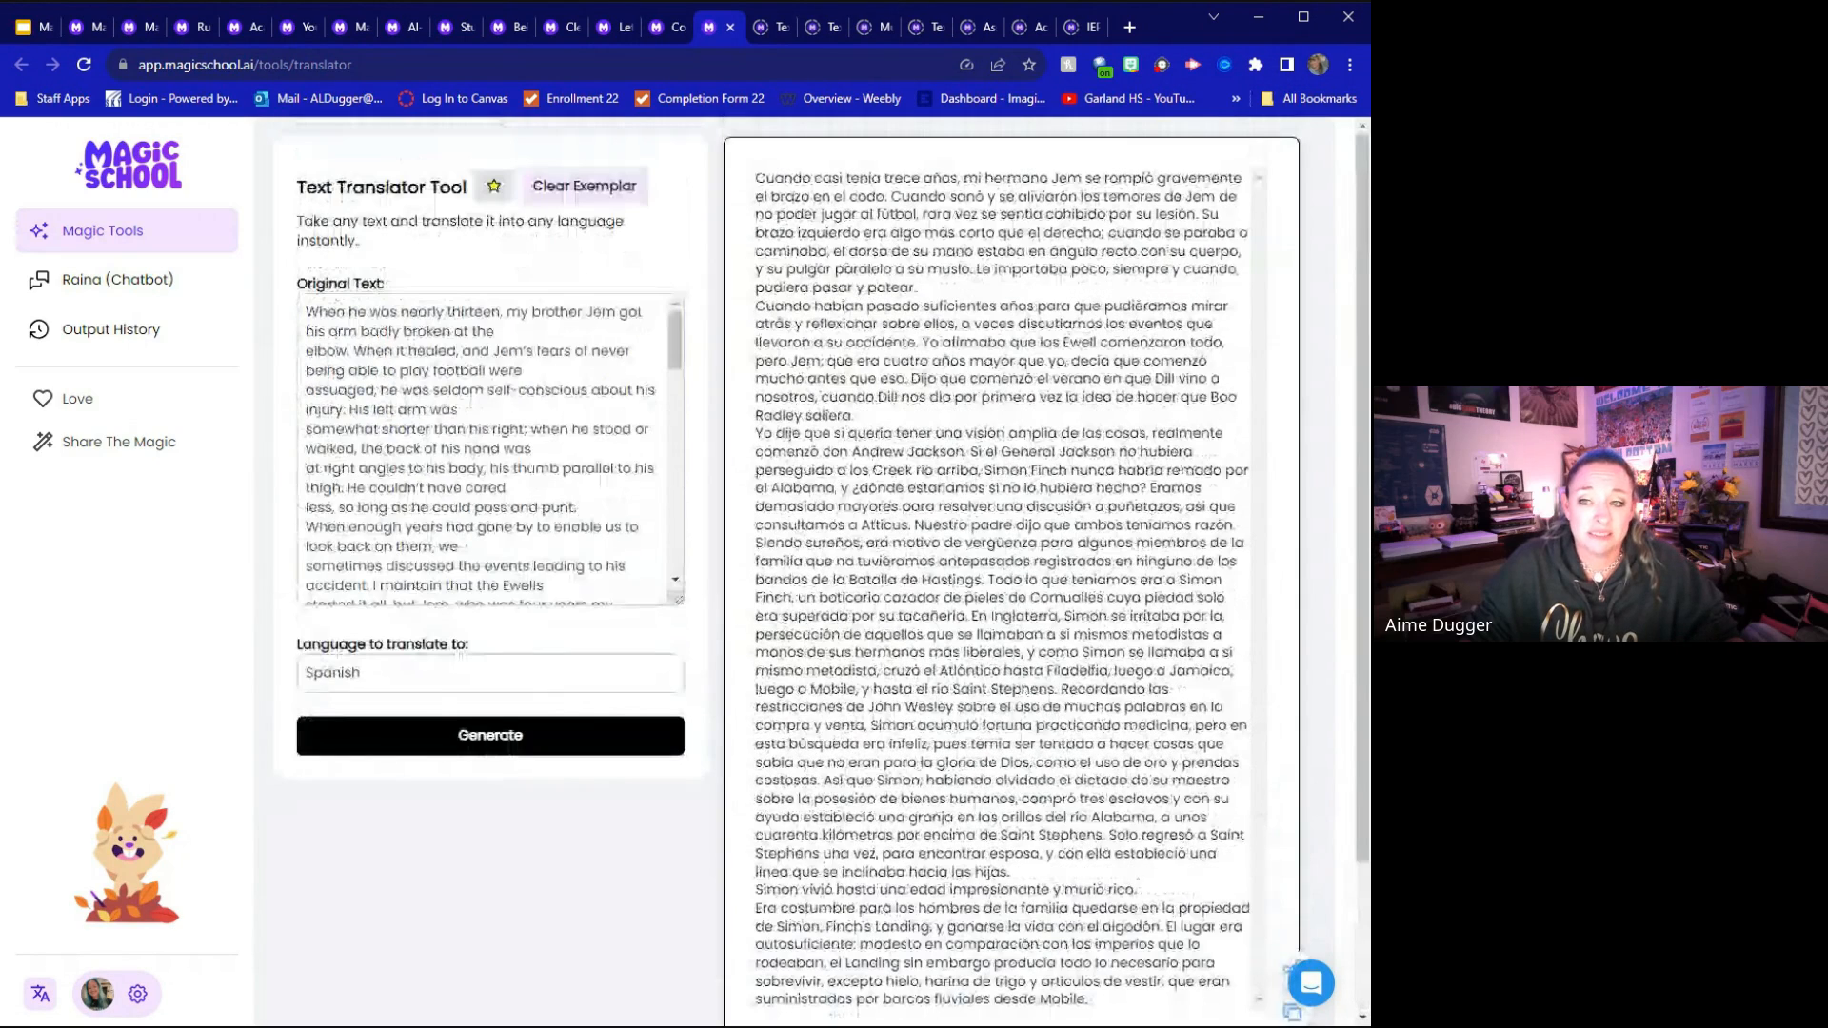
pyautogui.scroll(-2, 1011, 571)
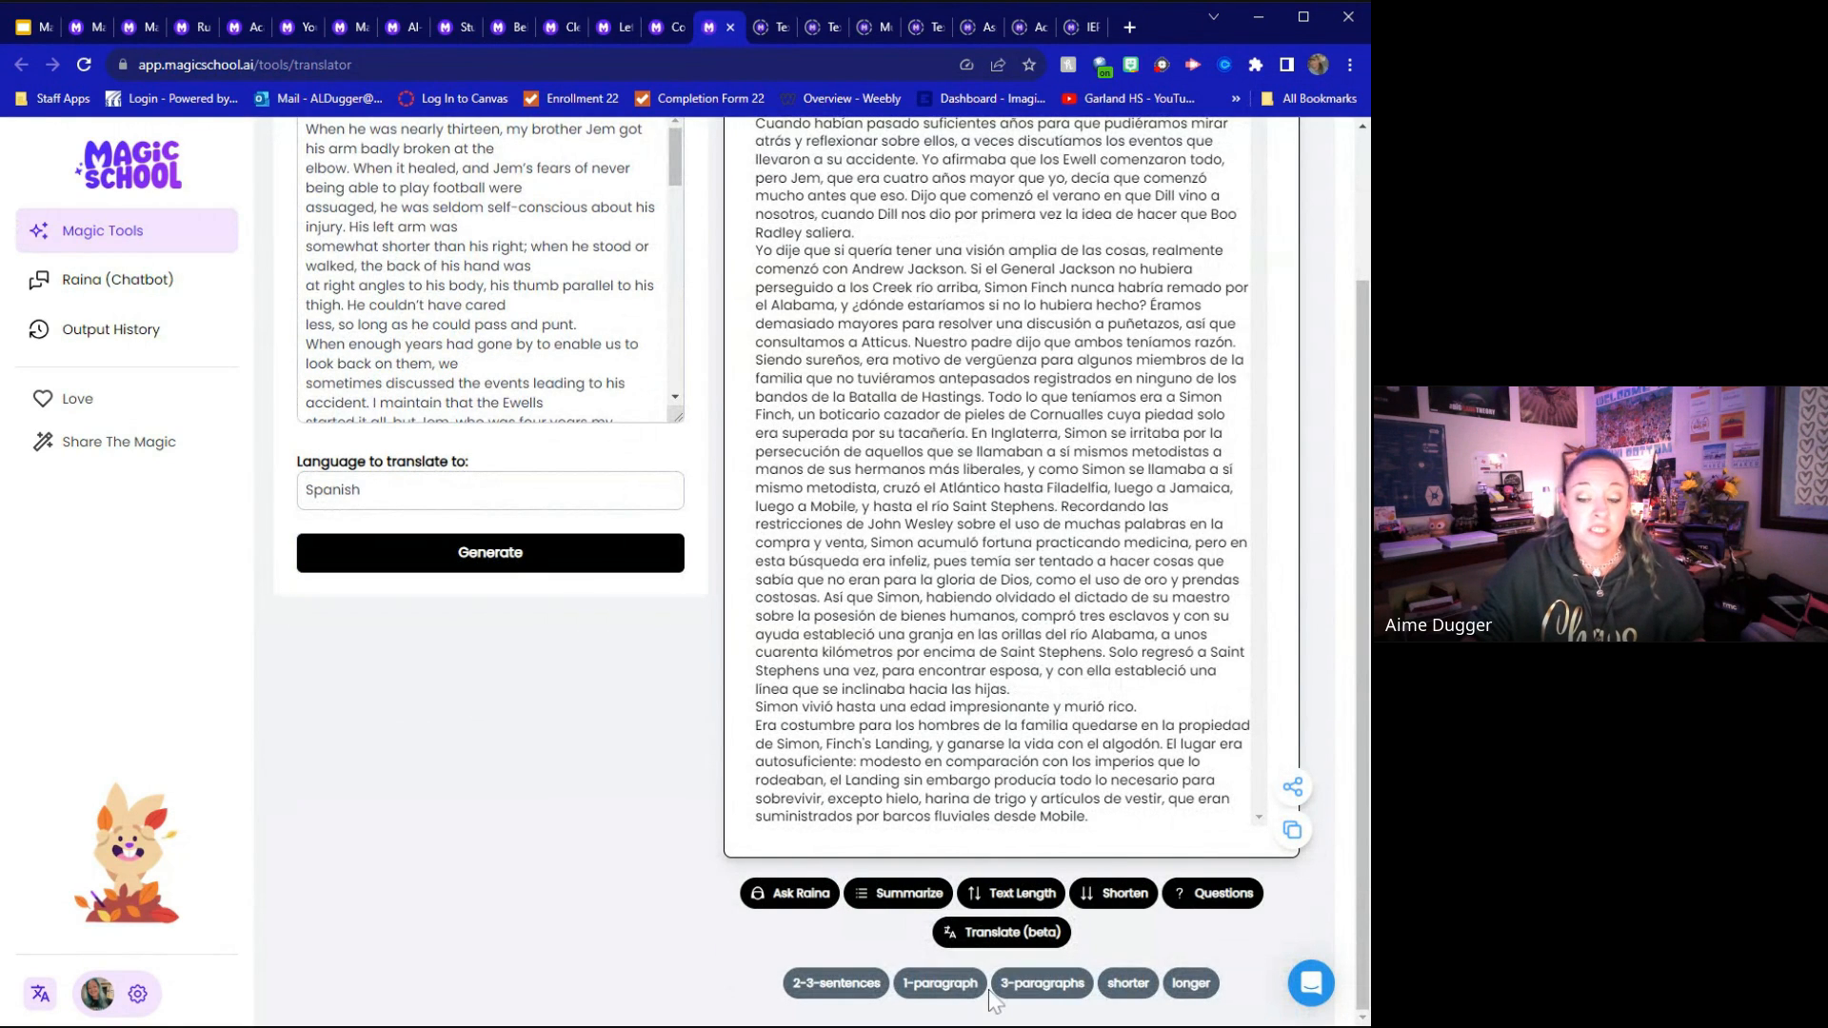
pyautogui.click(900, 900)
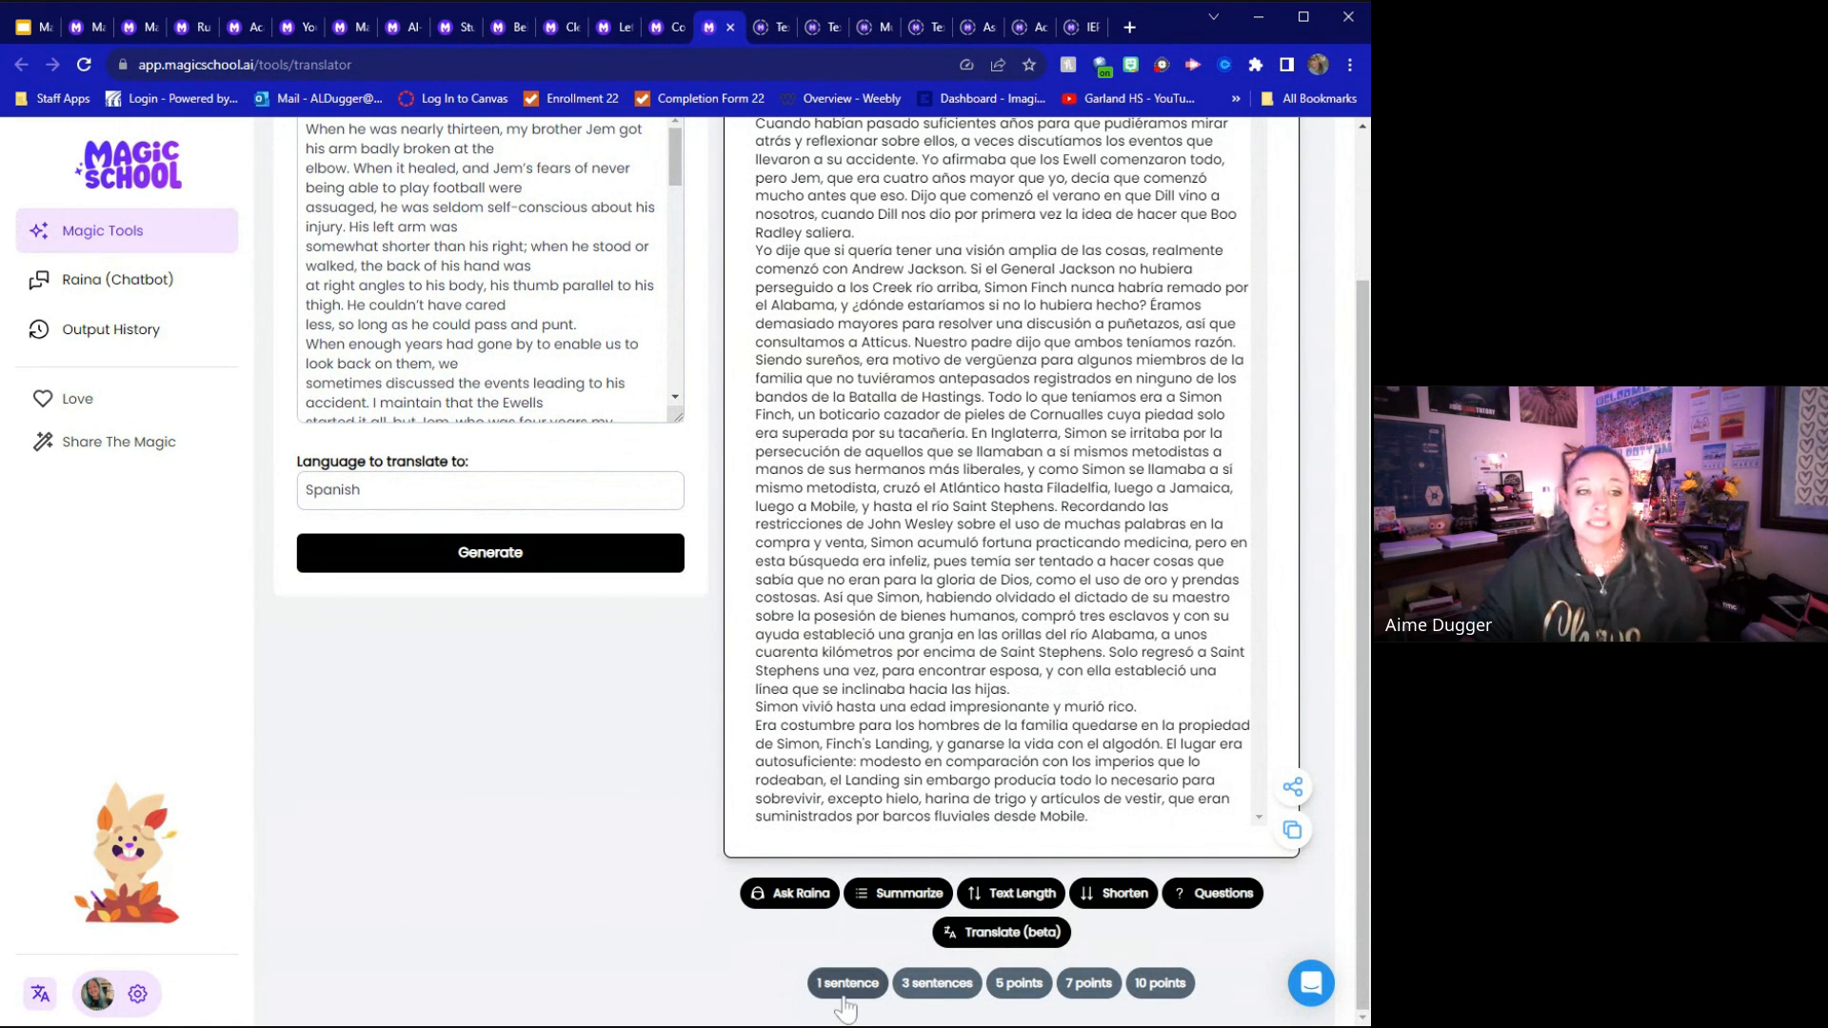
pyautogui.click(1091, 988)
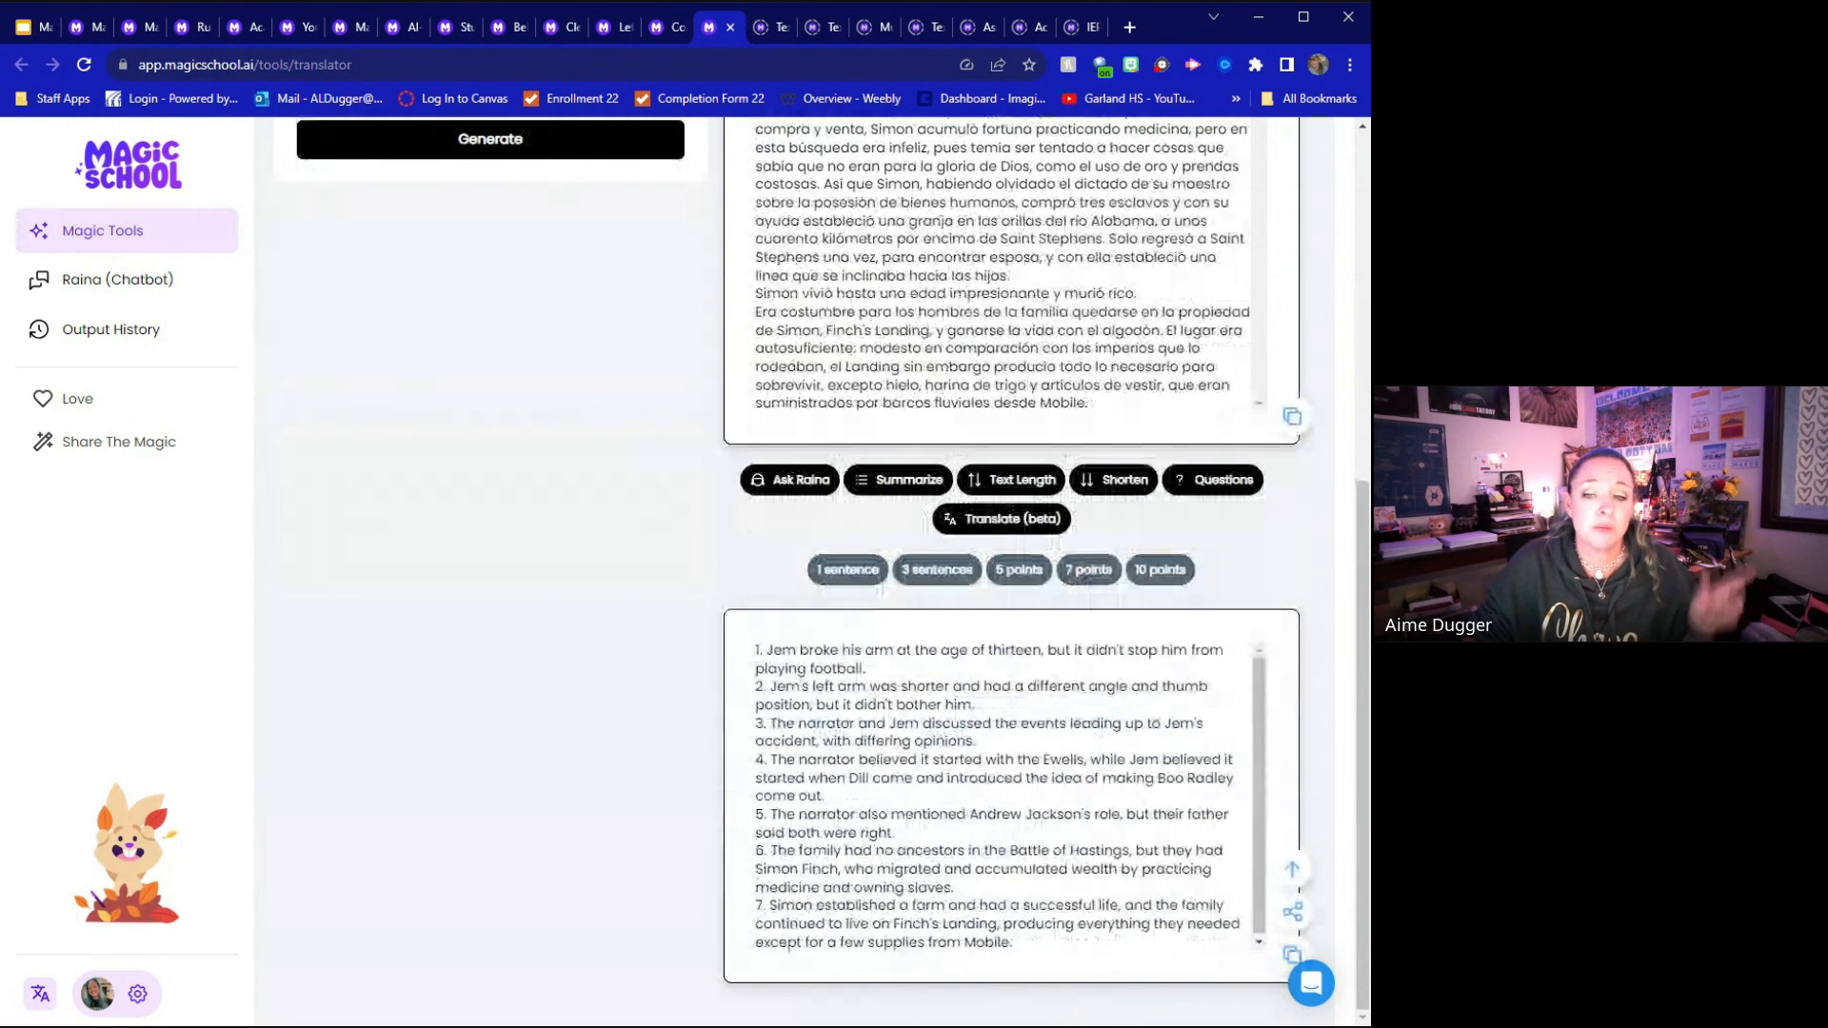
pyautogui.scroll(3, 819, 562)
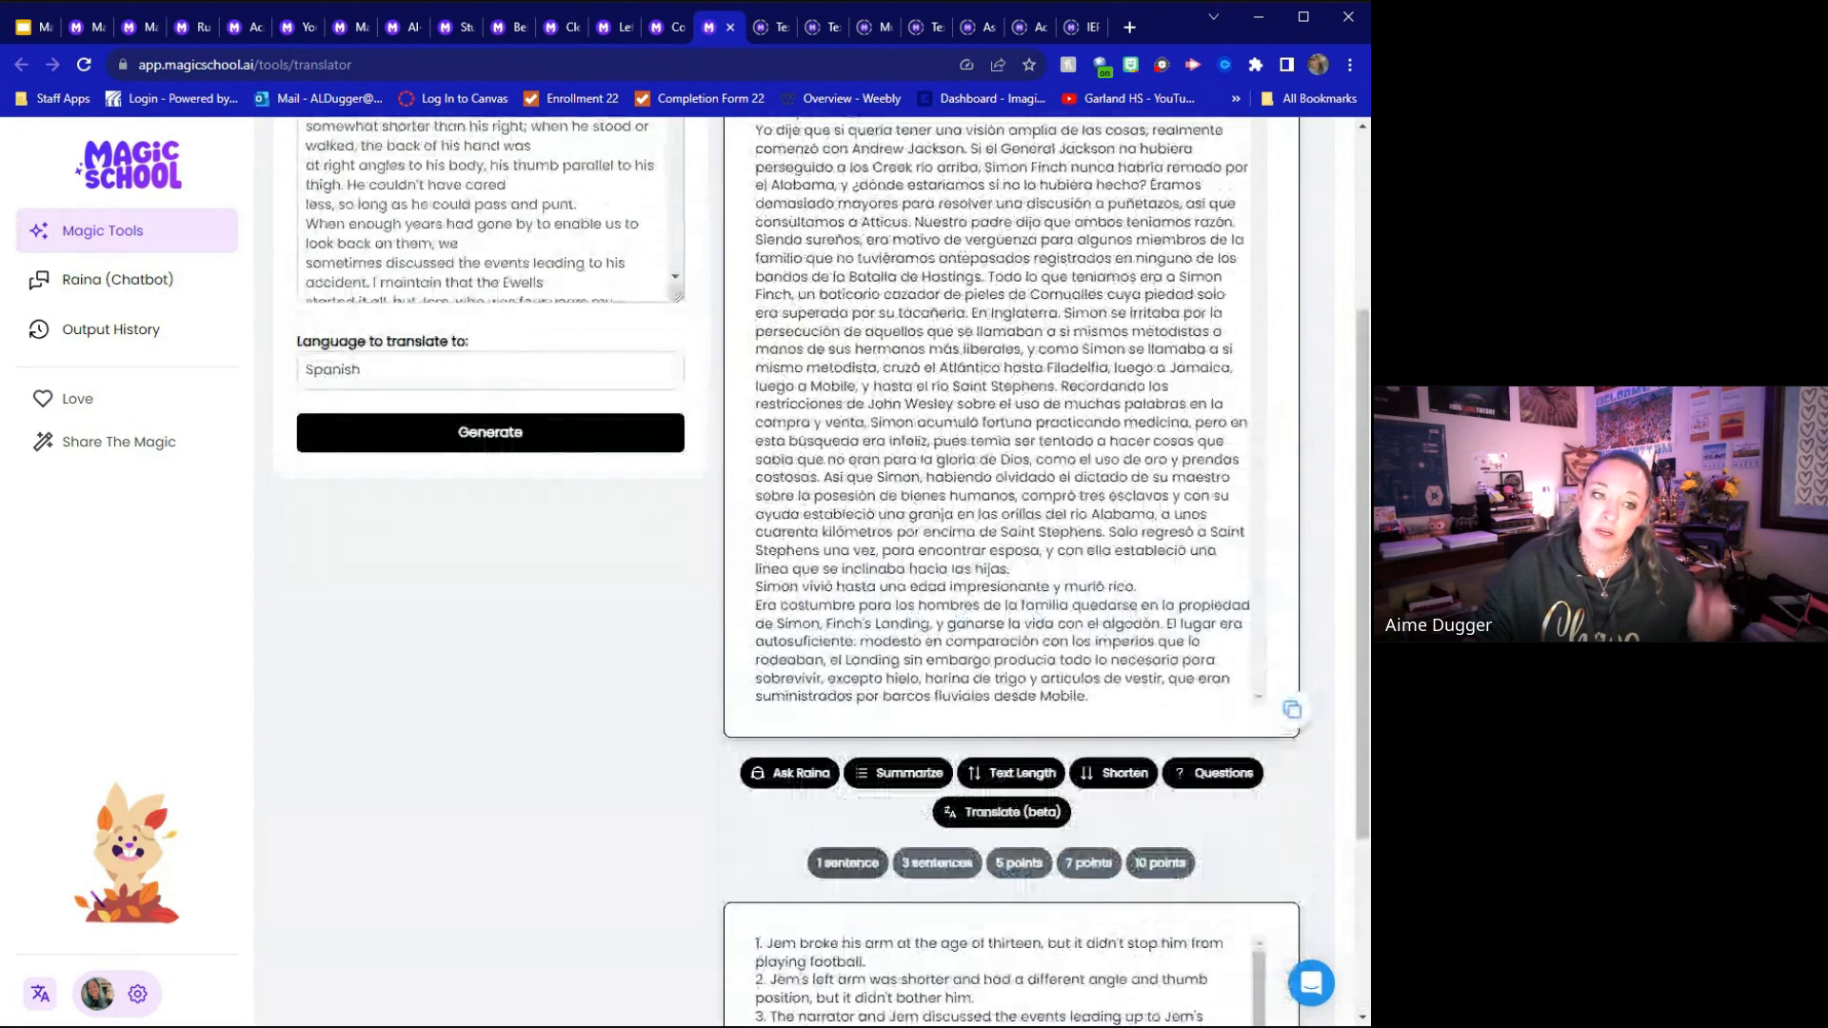
pyautogui.scroll(1, 1012, 899)
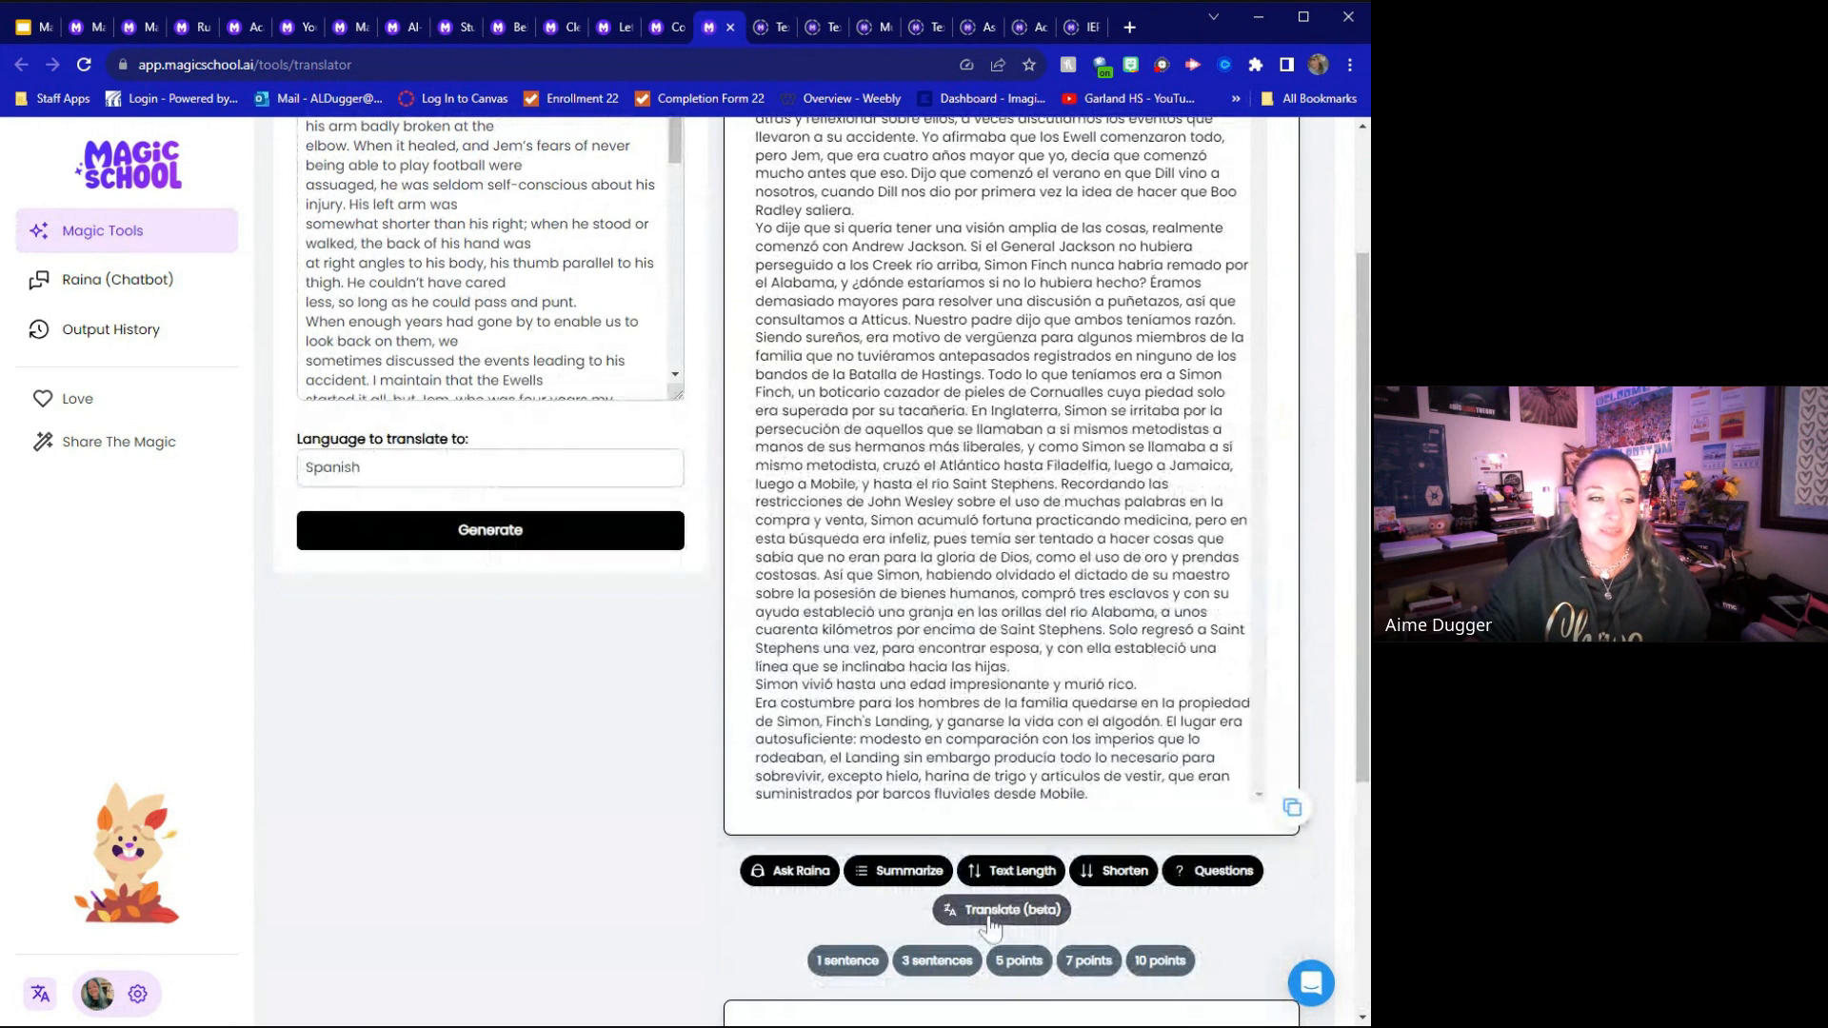
pyautogui.scroll(1, 1012, 899)
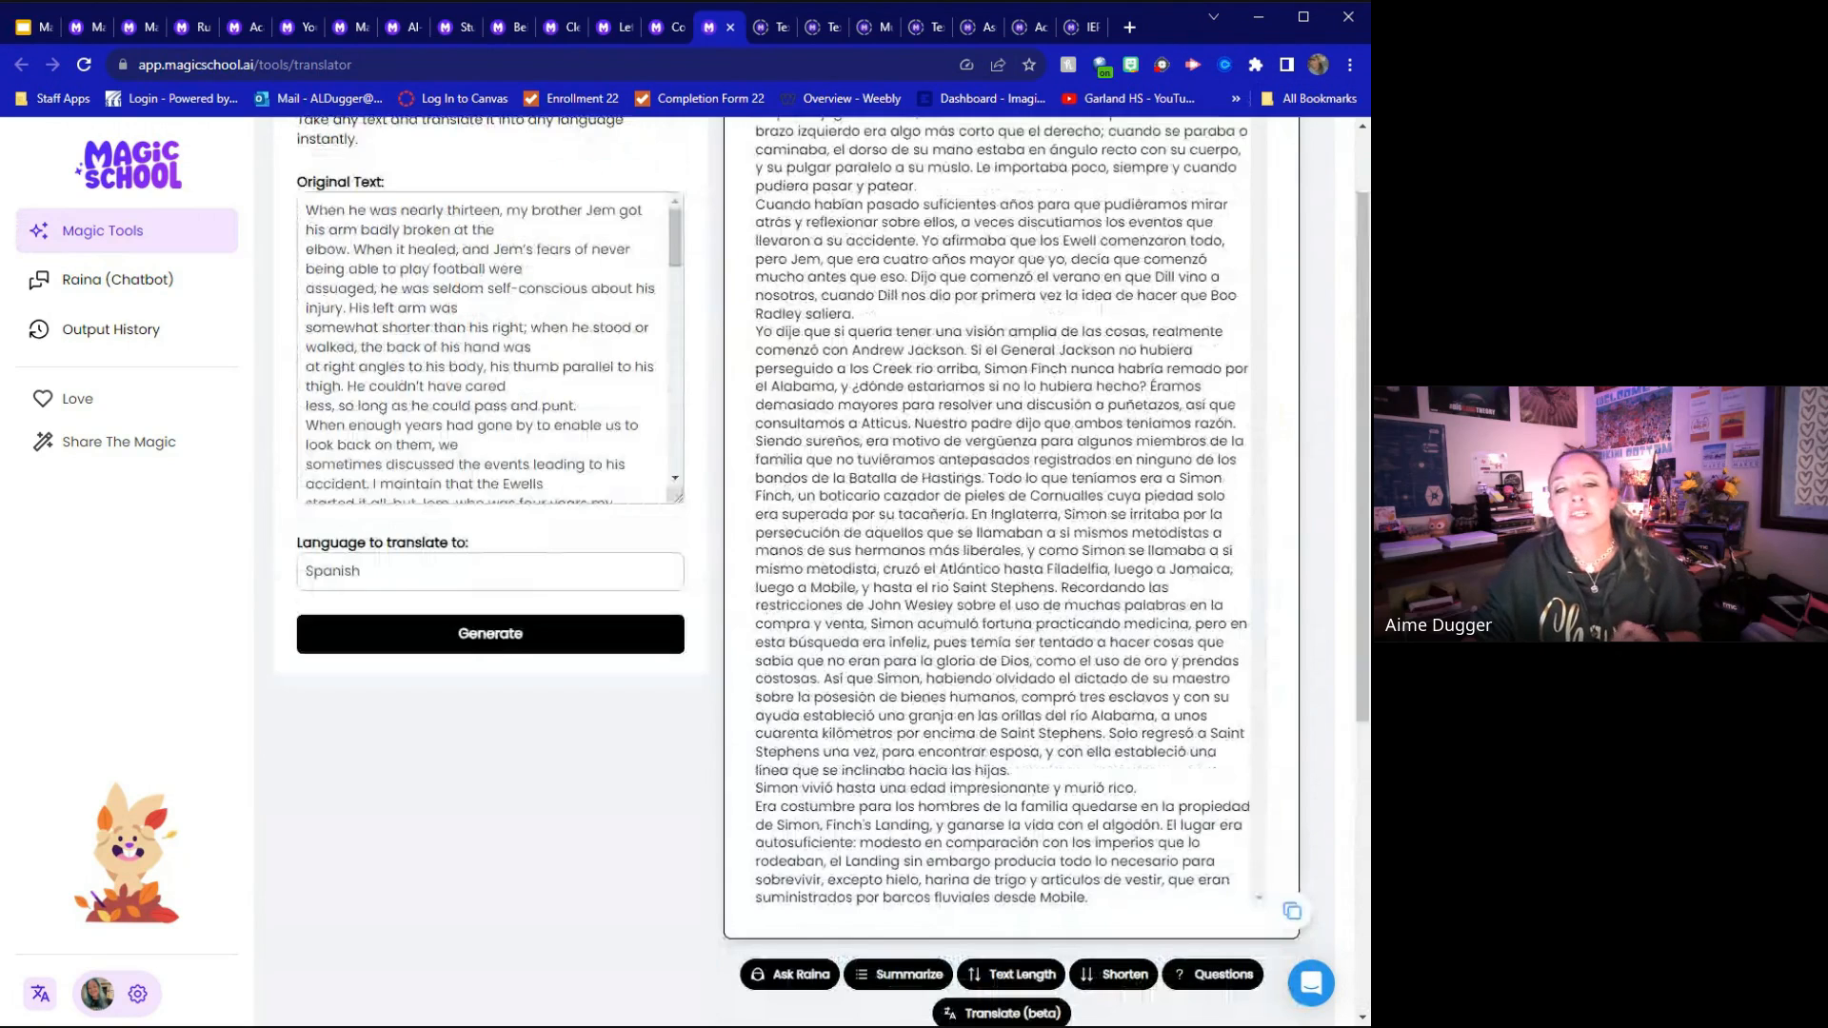
pyautogui.scroll(1, 1012, 529)
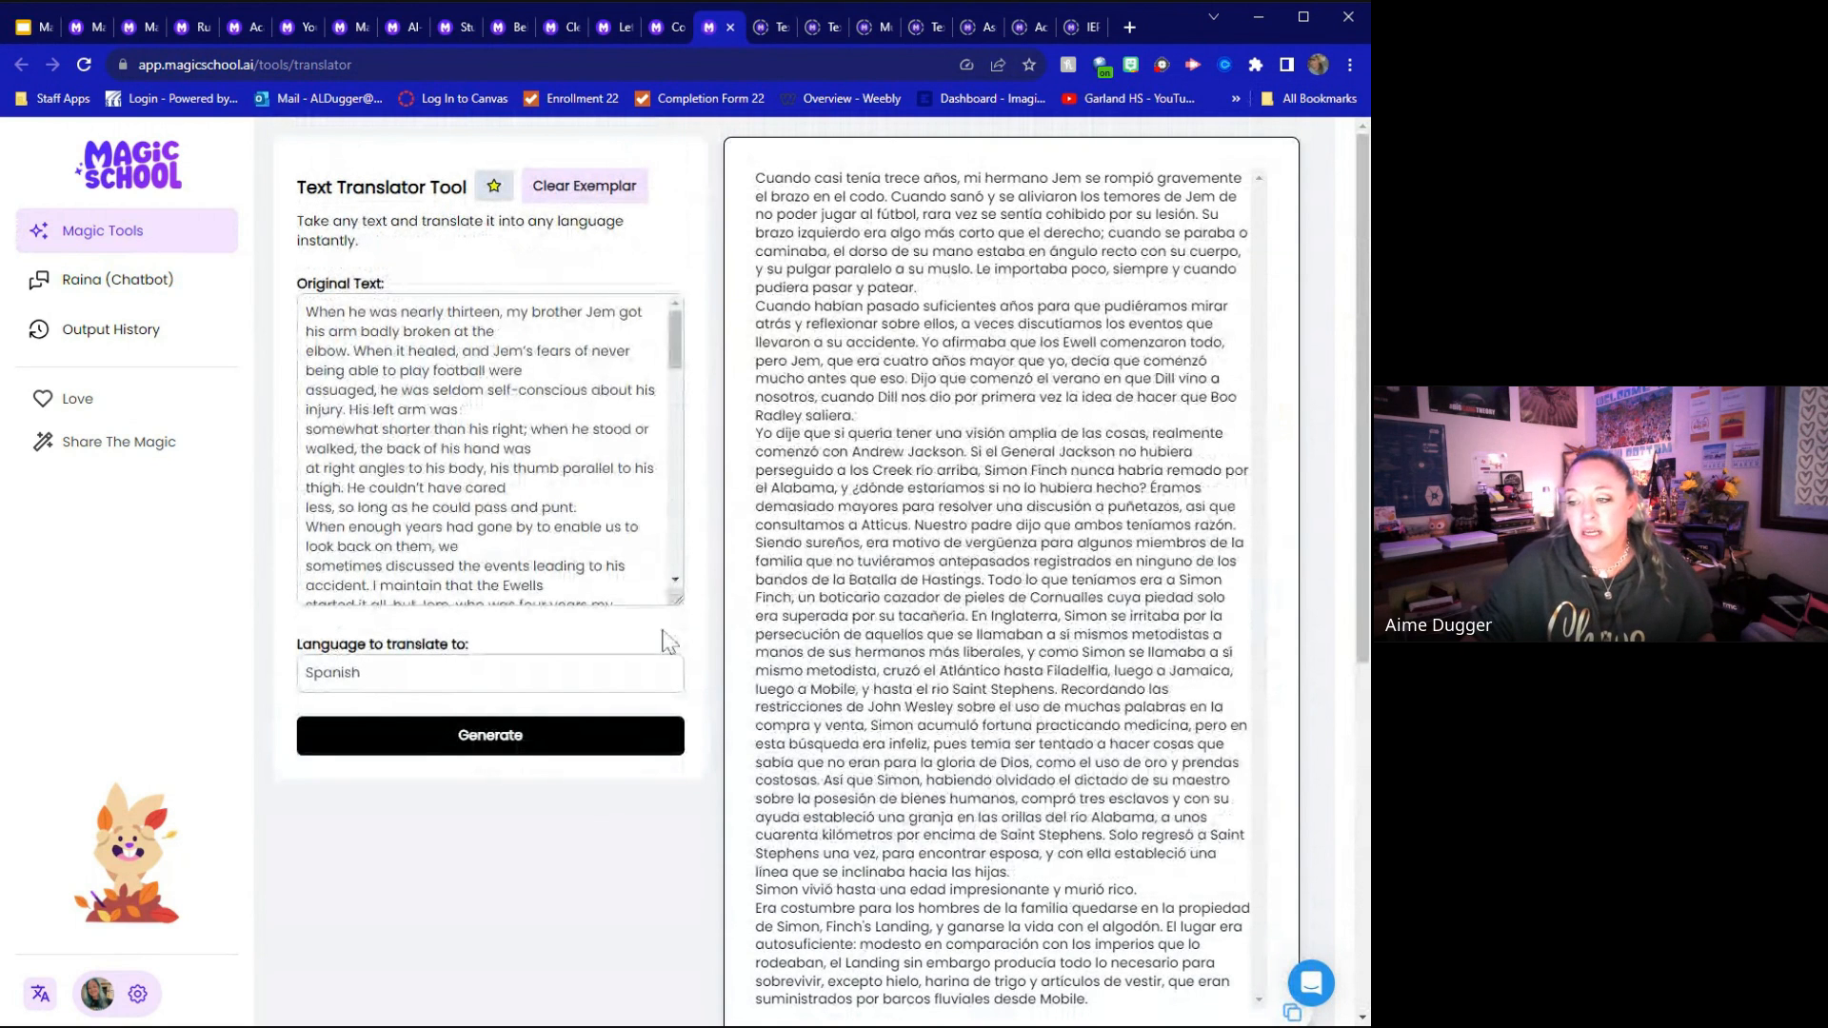
# Switch to the Text Summarizer Tool, load its exemplar and point out the length of summary field
pyautogui.click(775, 23)
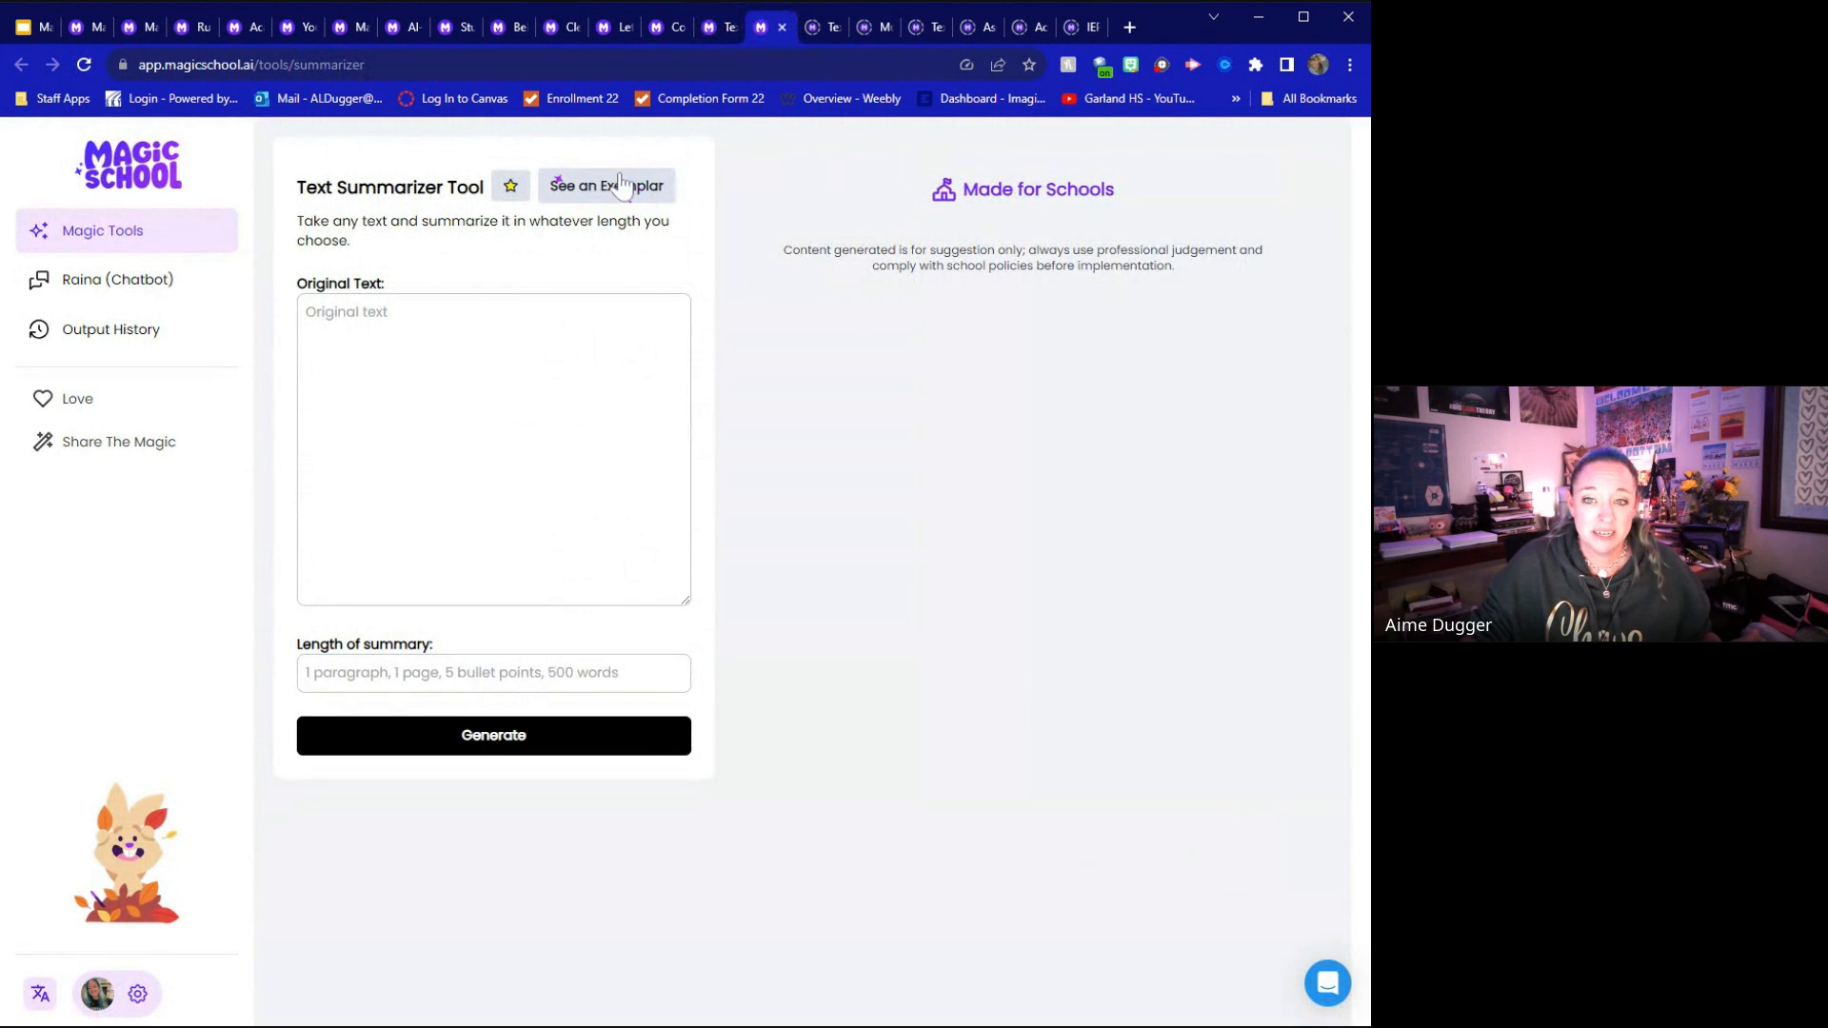
pyautogui.click(609, 188)
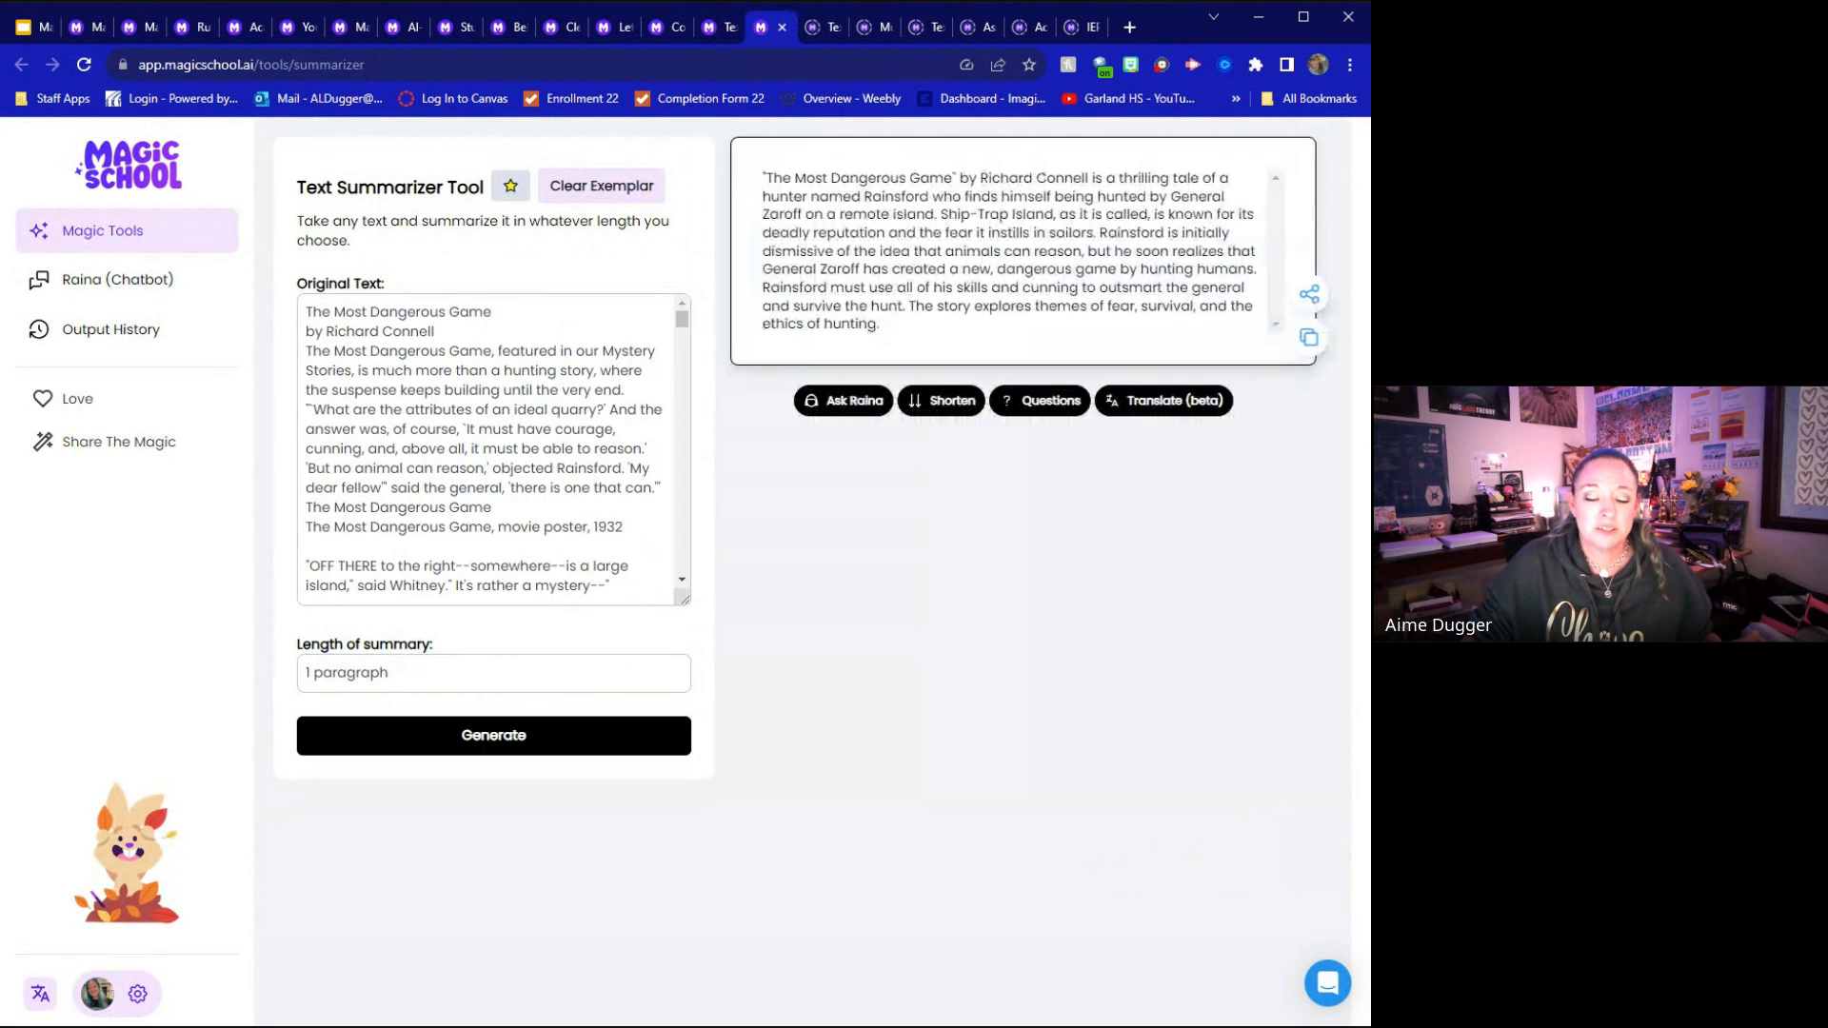
pyautogui.click(392, 673)
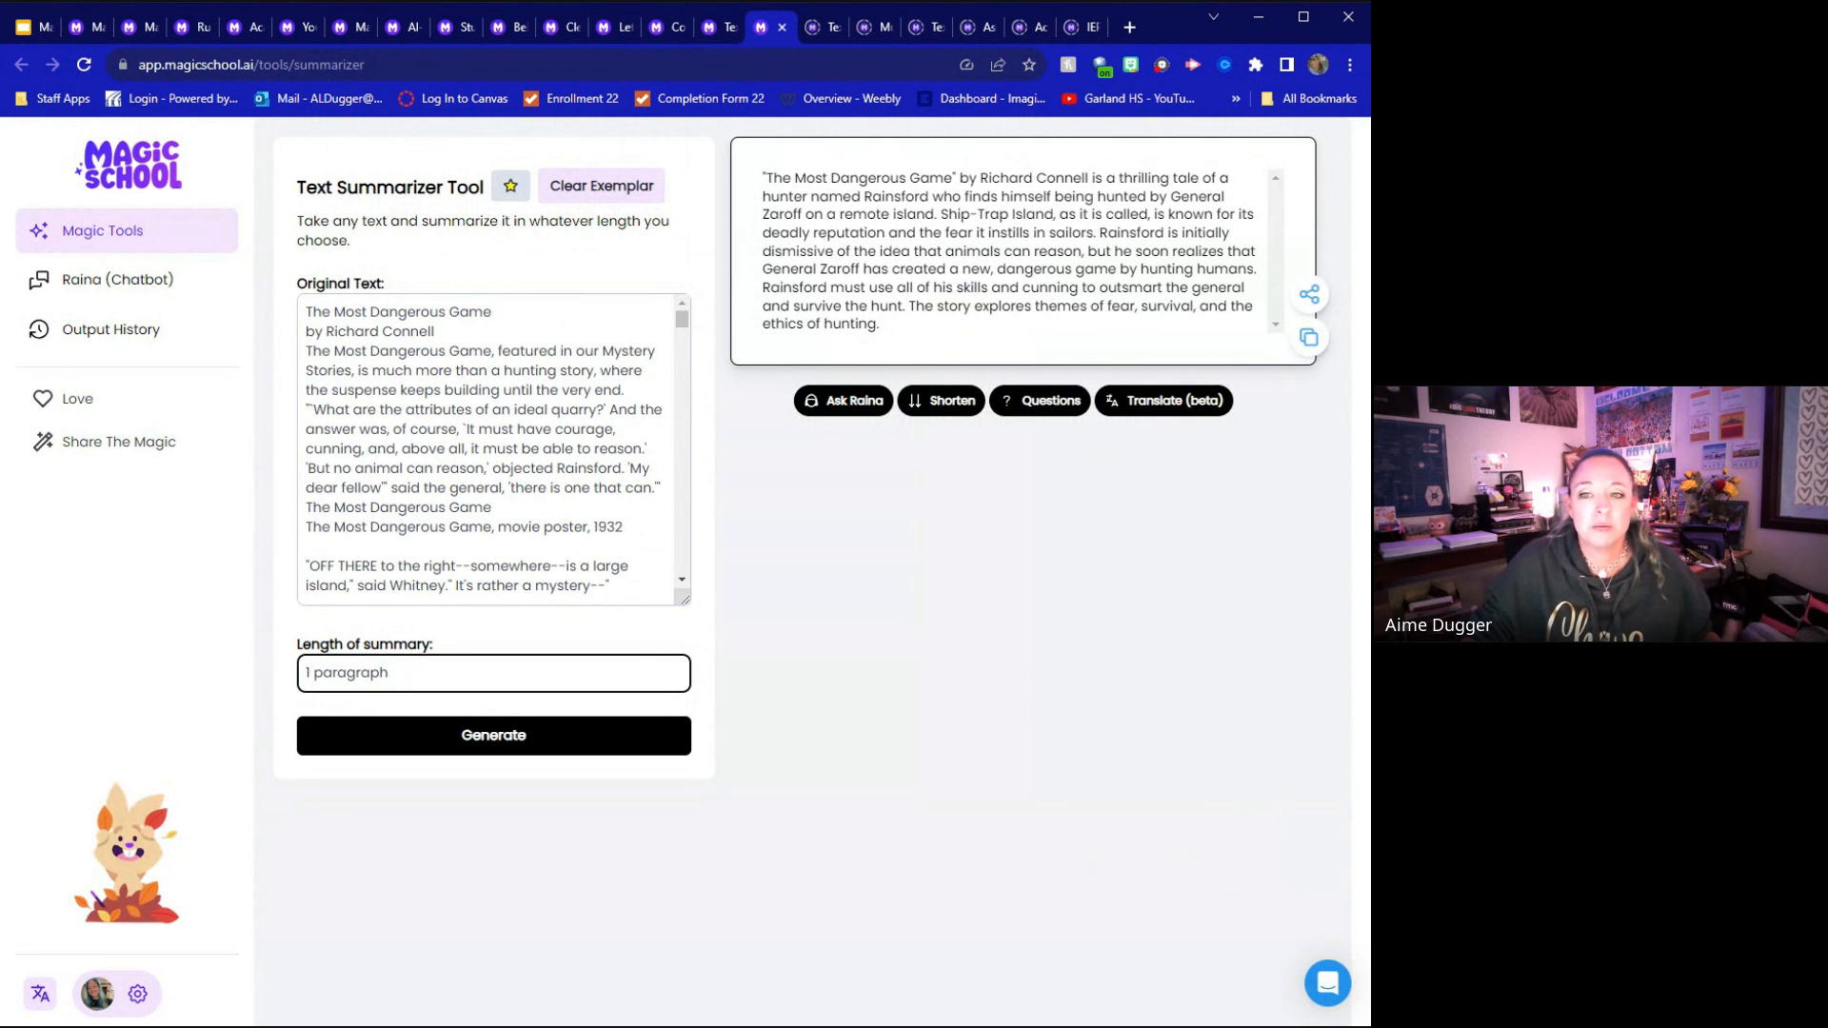
# Shorten the summary of "The Most Dangerous Game" and generate multiple choice questions from it
pyautogui.click(948, 401)
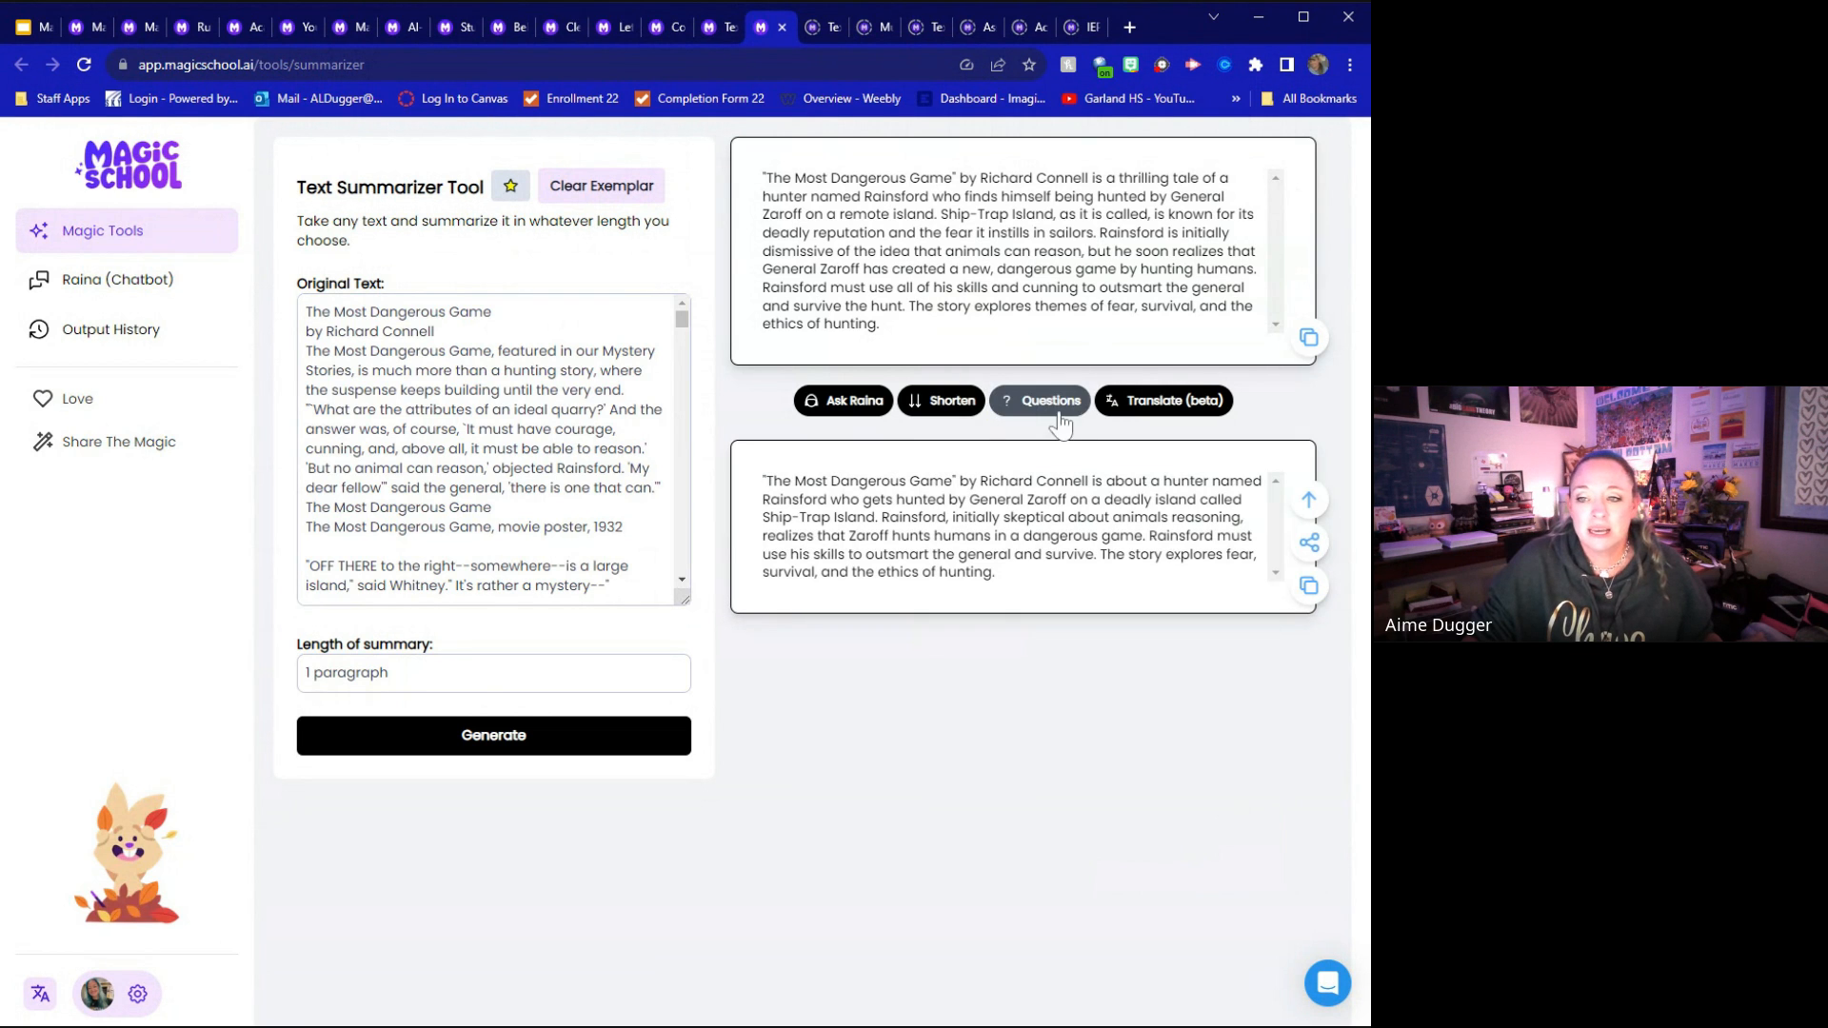
pyautogui.click(1033, 400)
pyautogui.click(940, 456)
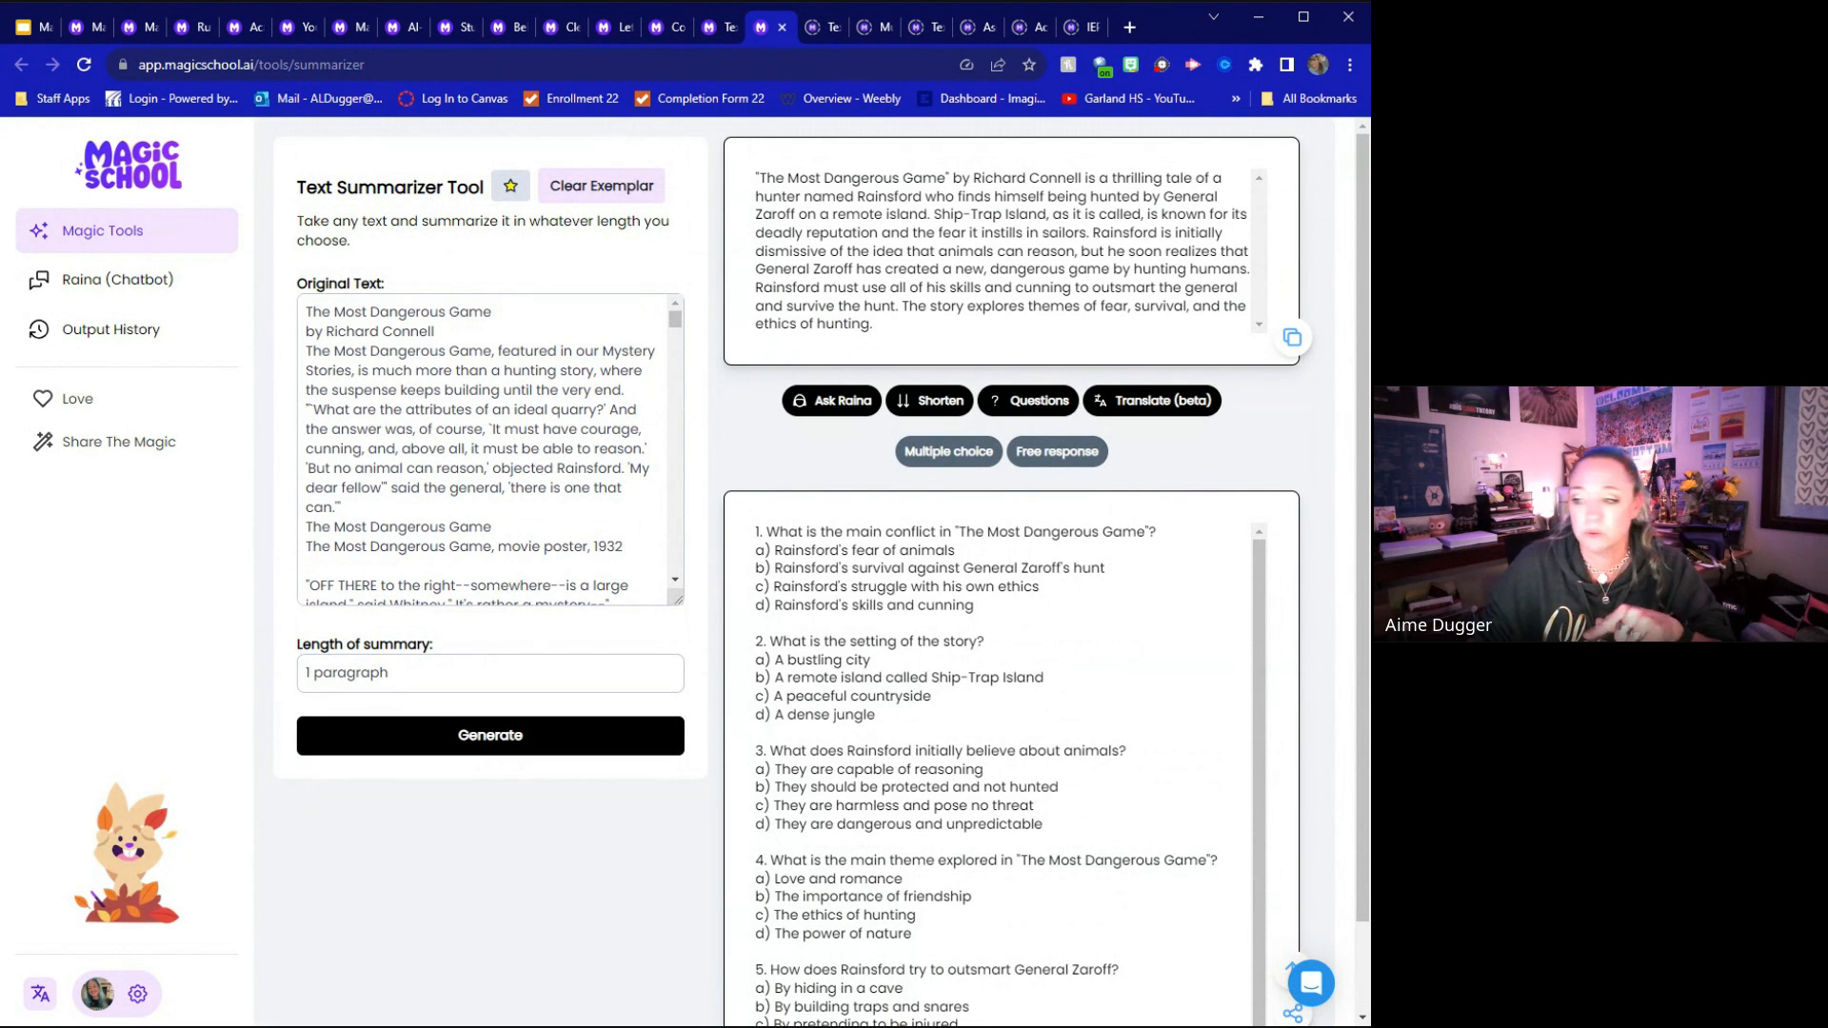
# Load the exemplar in the Text Scaffolder Tool and regenerate it with 3 literal questions and a maximum of 5 vocabulary words
pyautogui.click(817, 27)
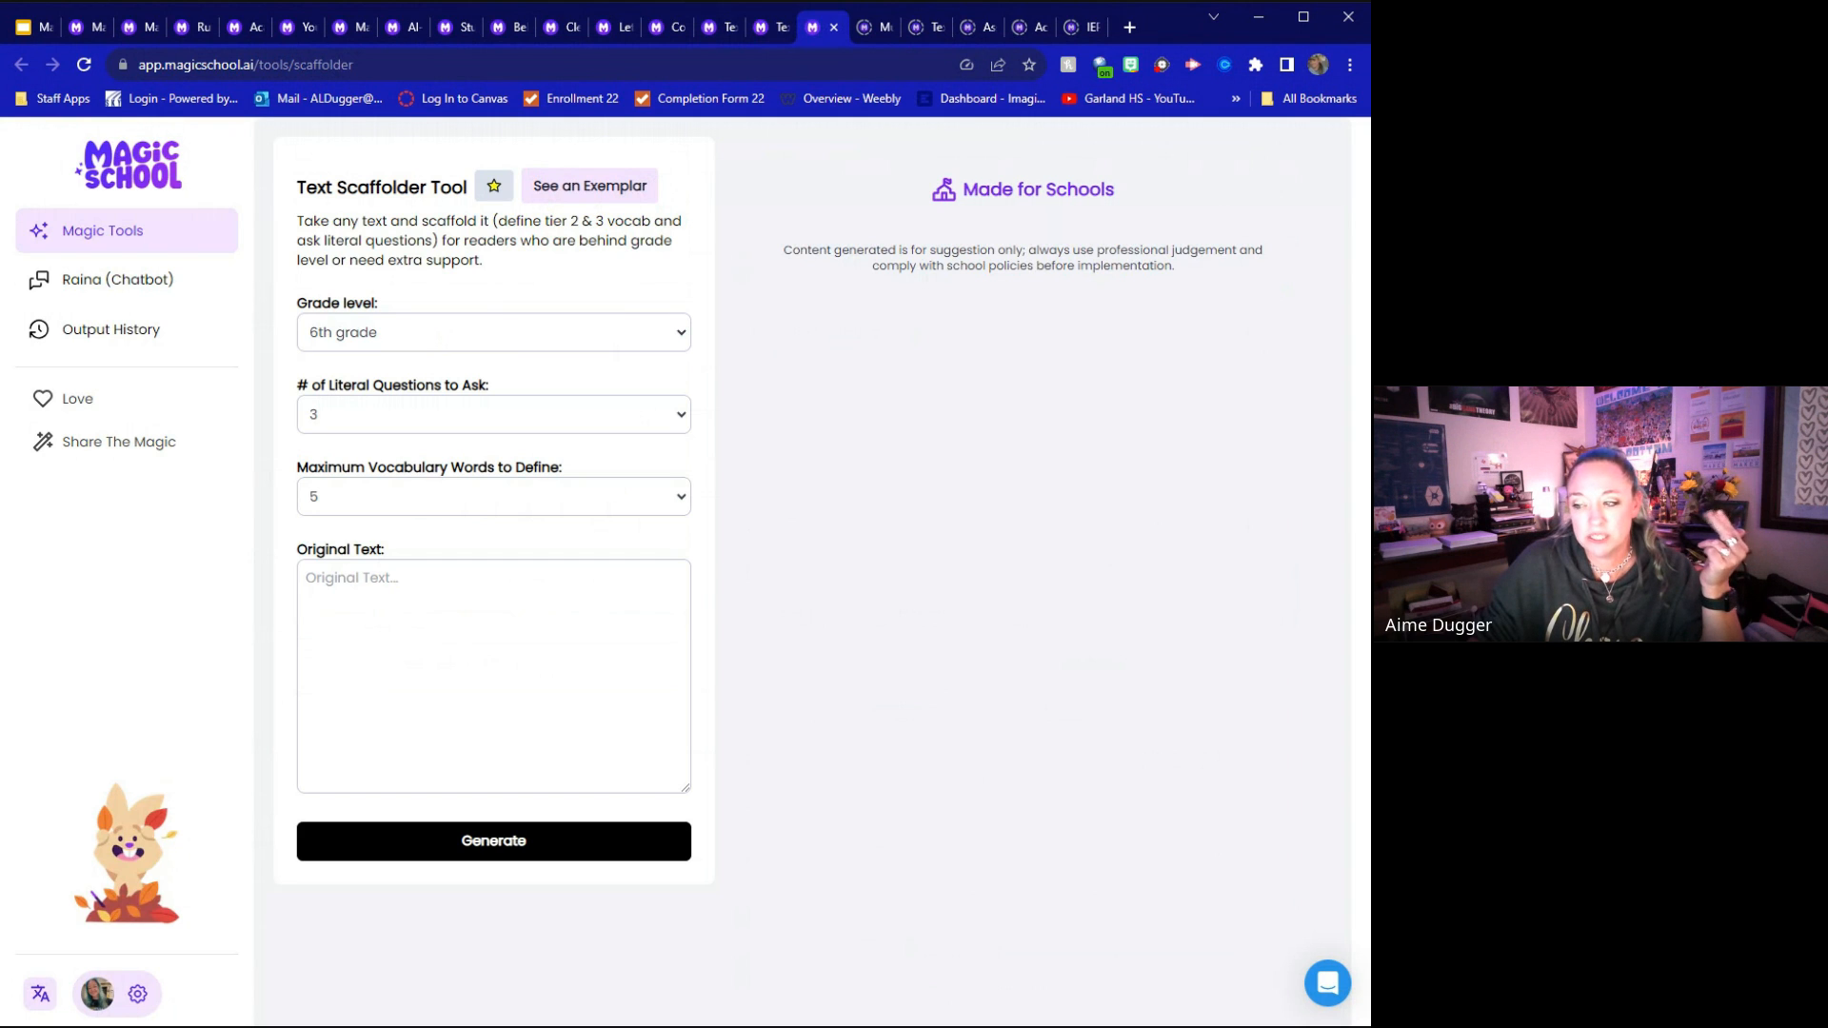
pyautogui.click(578, 188)
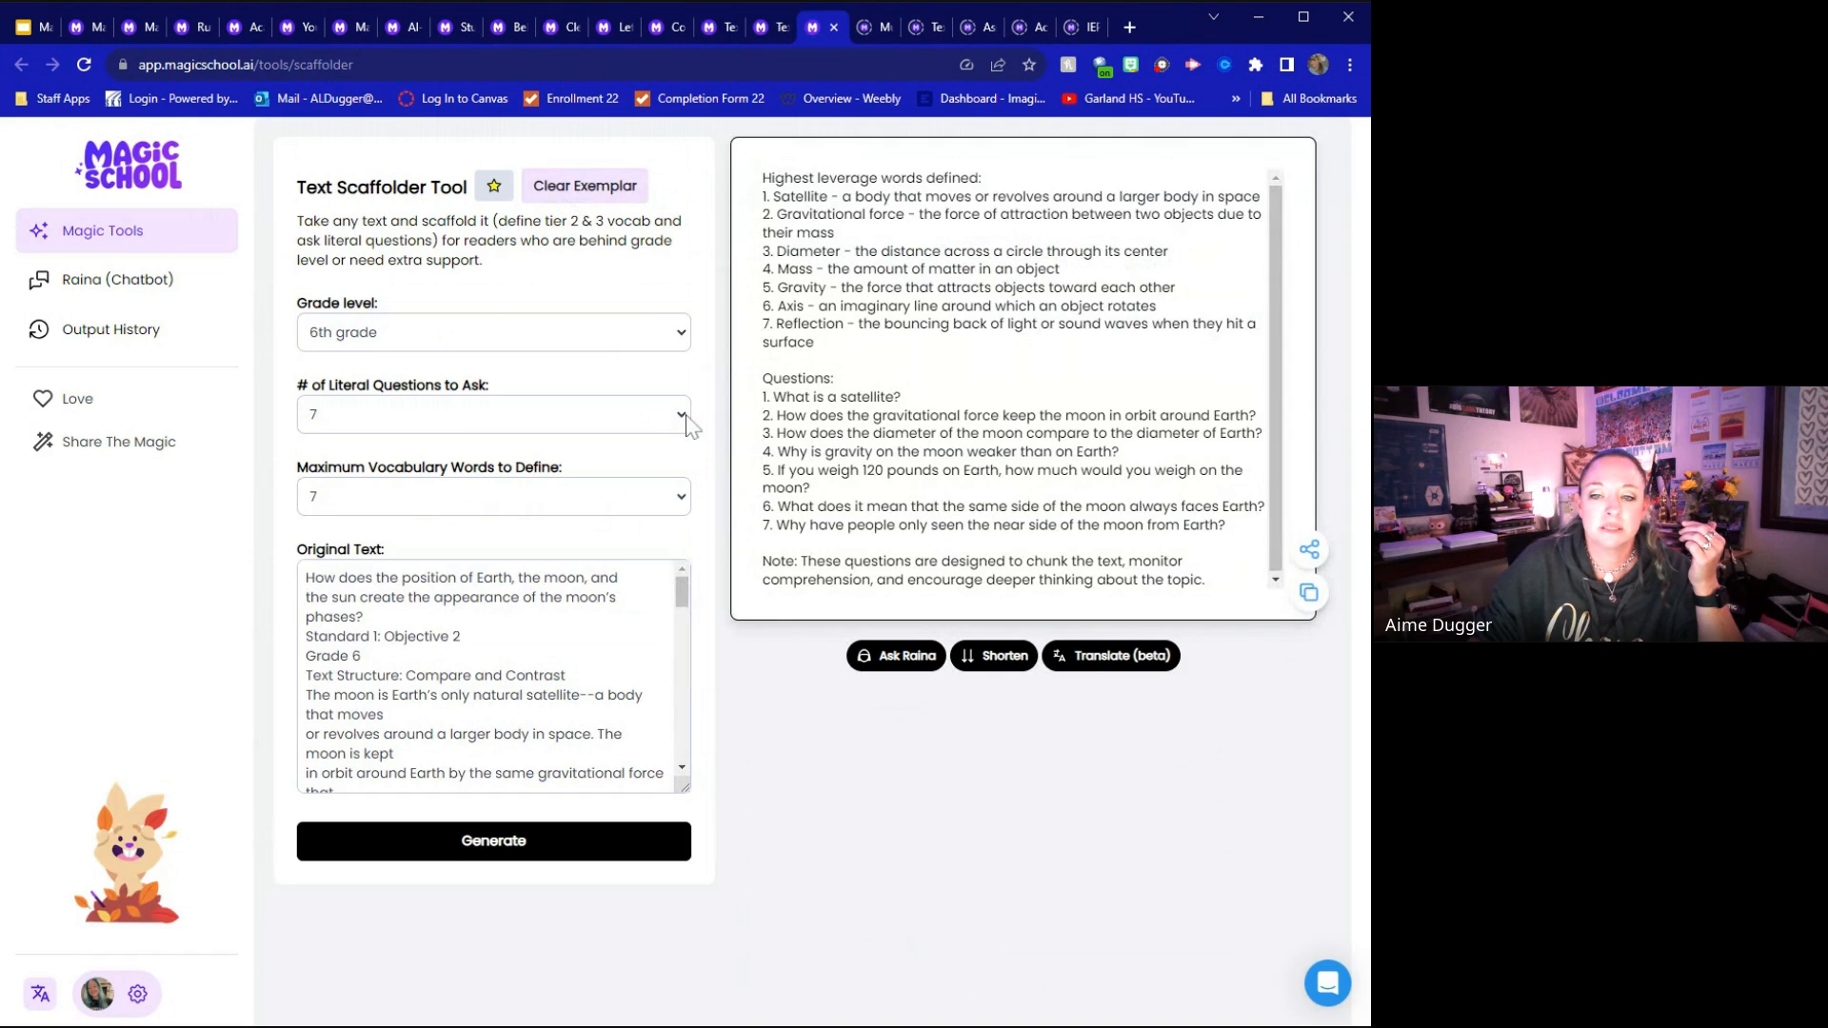
pyautogui.click(371, 444)
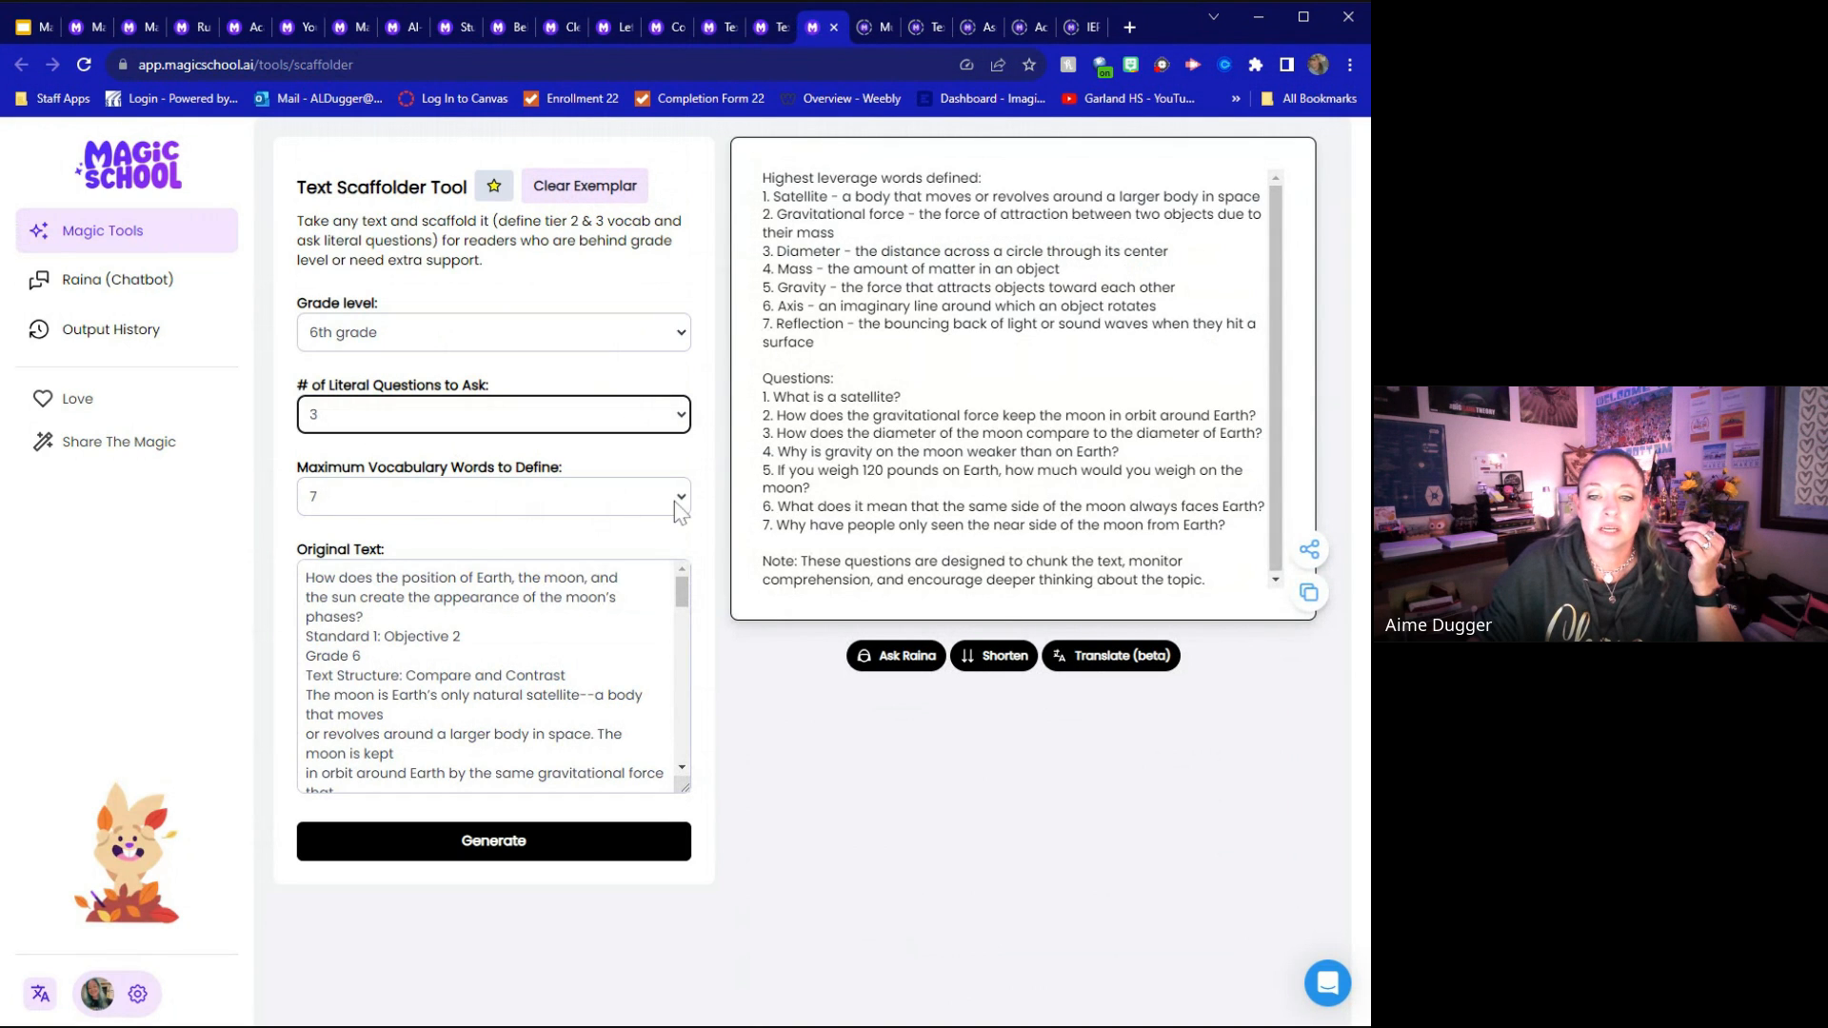
pyautogui.click(673, 501)
pyautogui.click(466, 527)
pyautogui.click(448, 841)
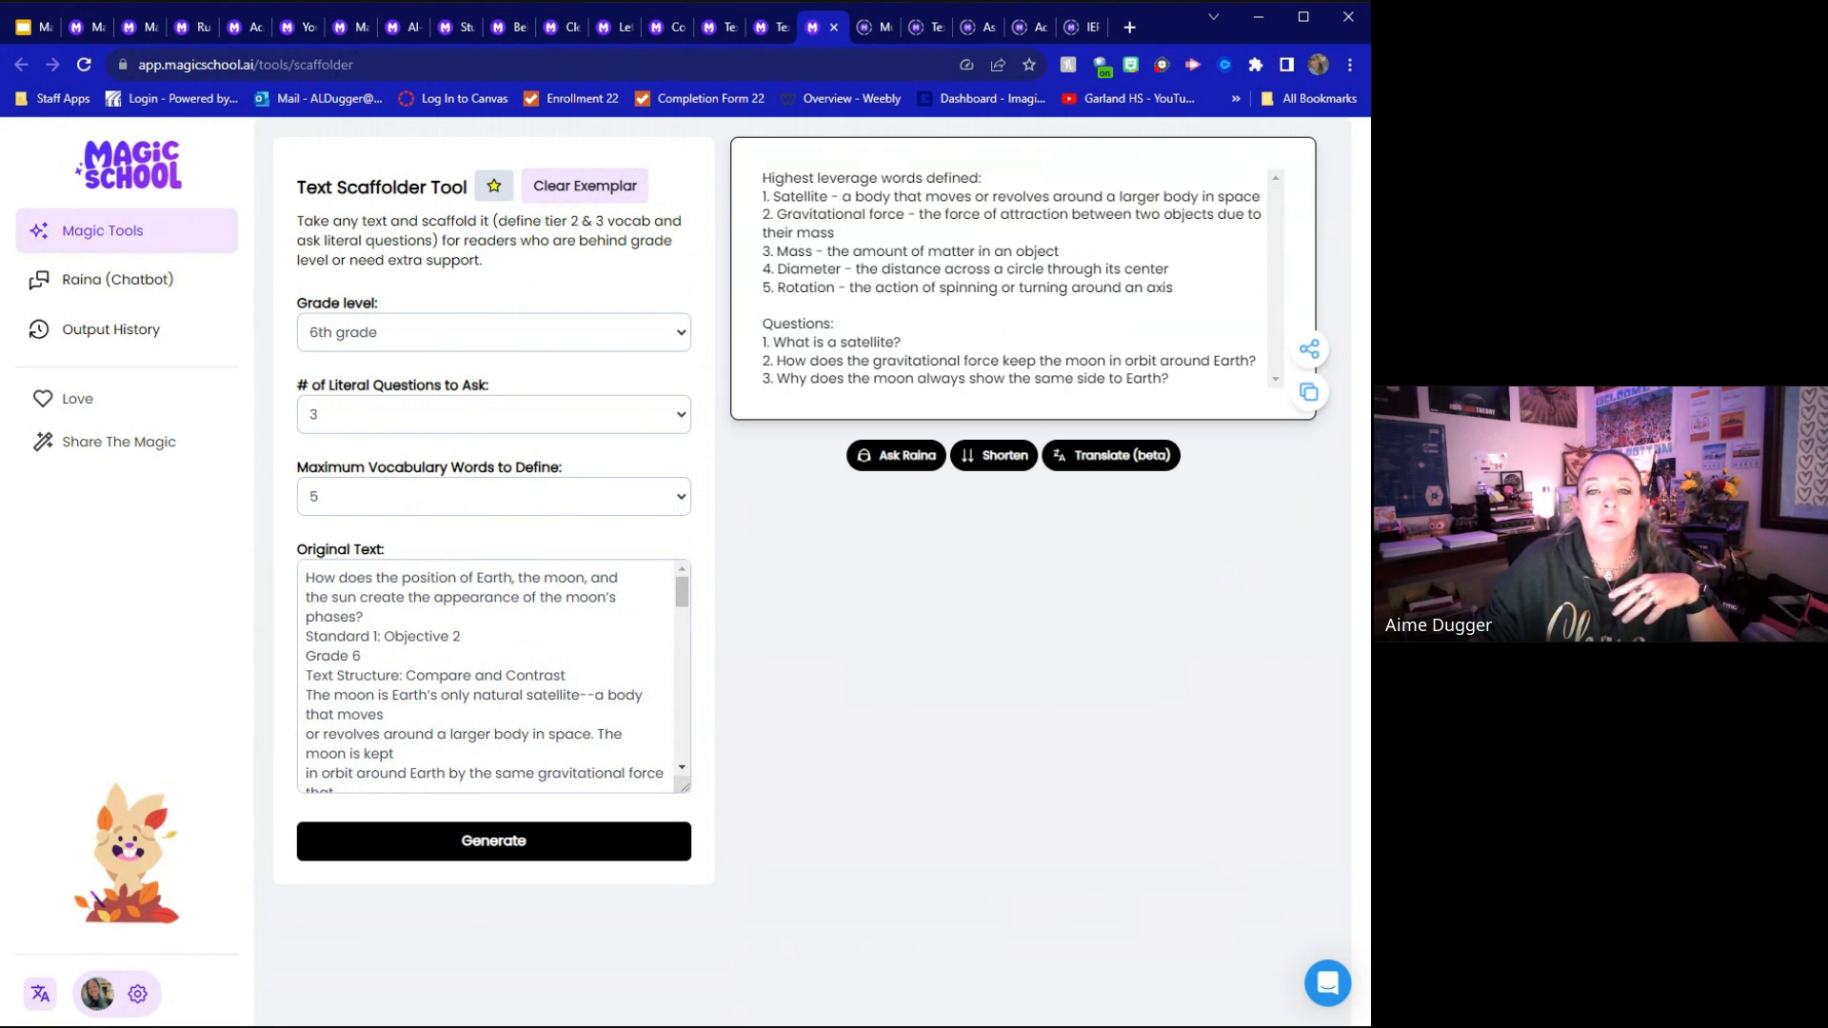
# Look through the original text about the moon and highlight the vocabulary heading, the defined words and the literal questions in the output
pyautogui.scroll(-5, 493, 676)
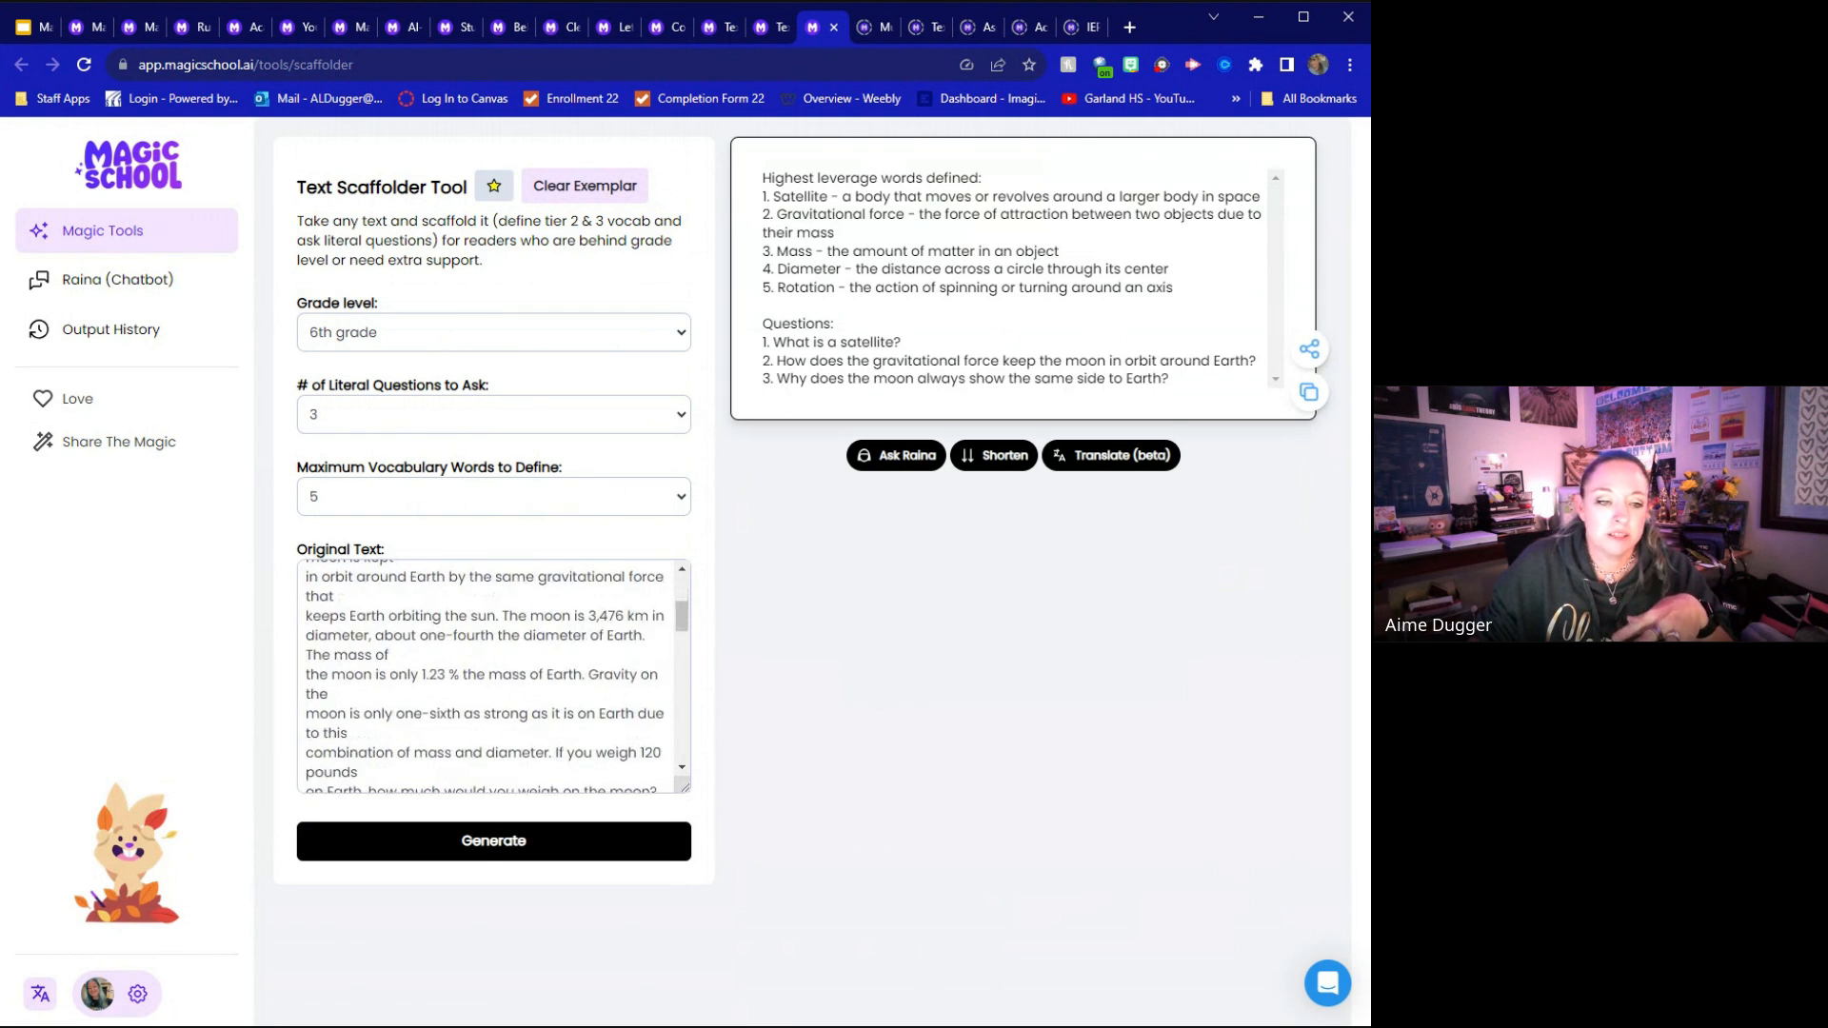
pyautogui.scroll(-6, 493, 676)
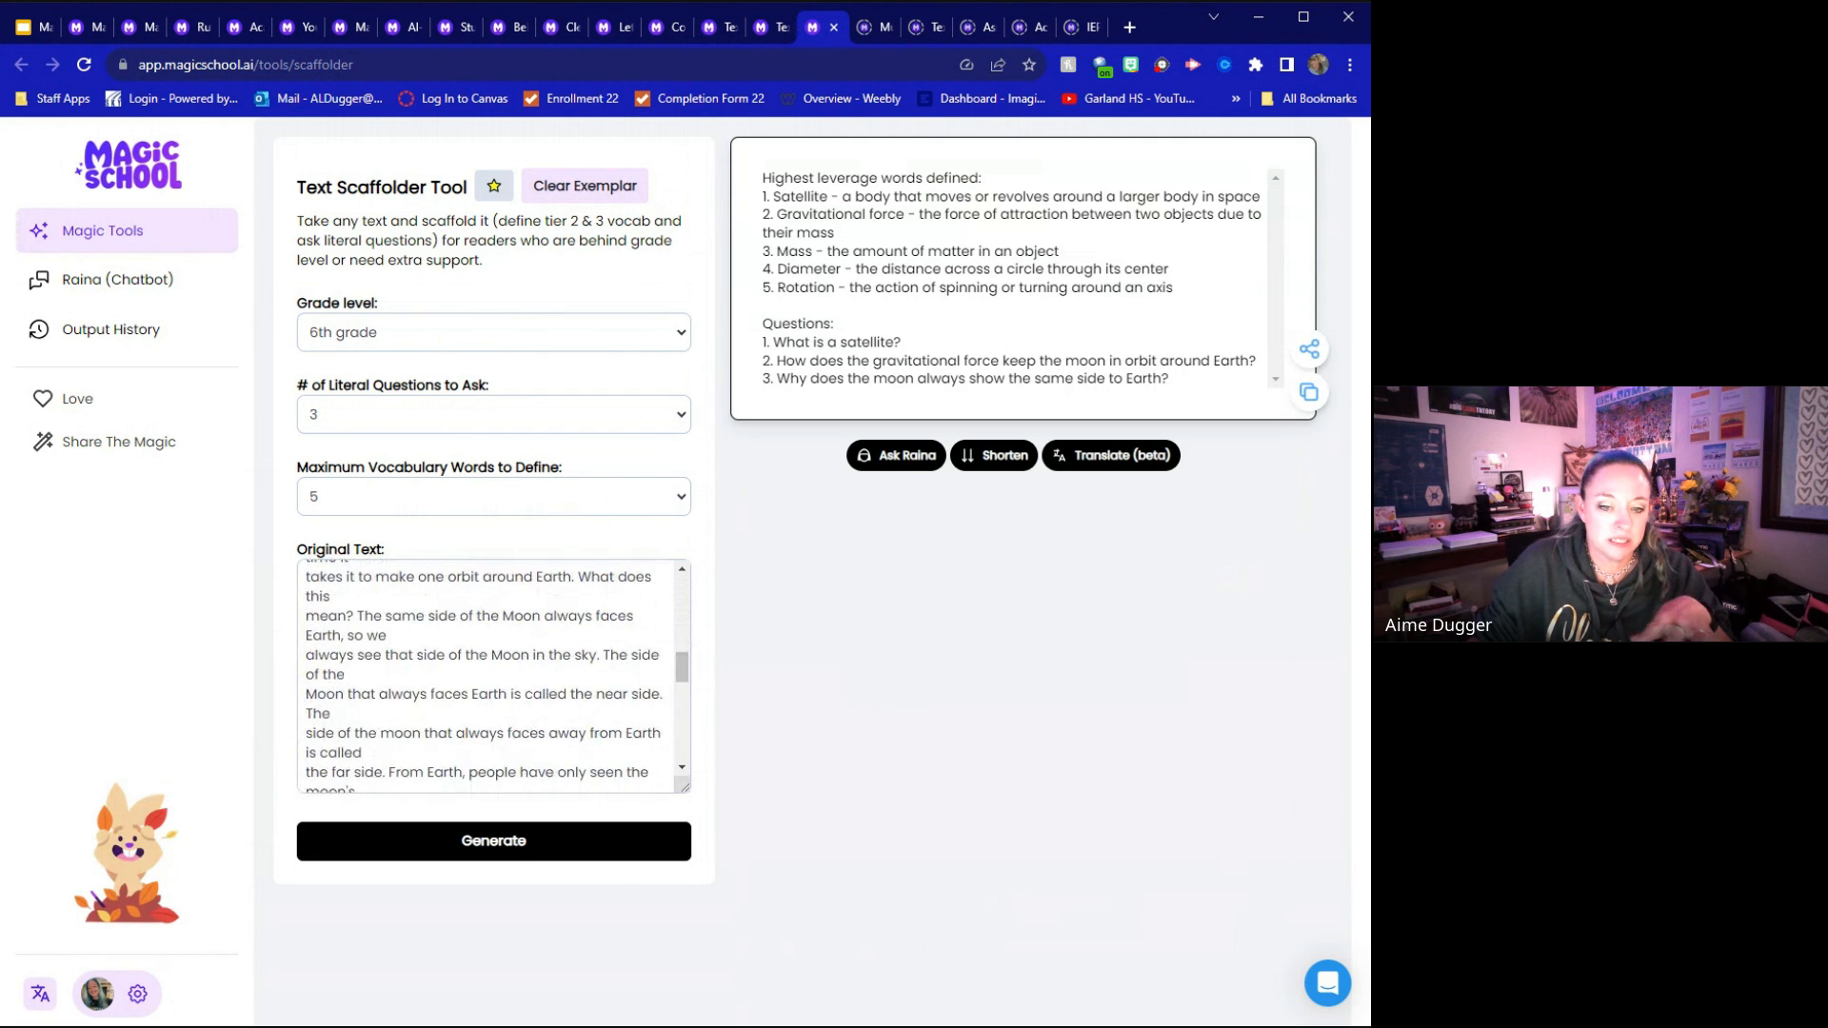
pyautogui.scroll(-4, 494, 676)
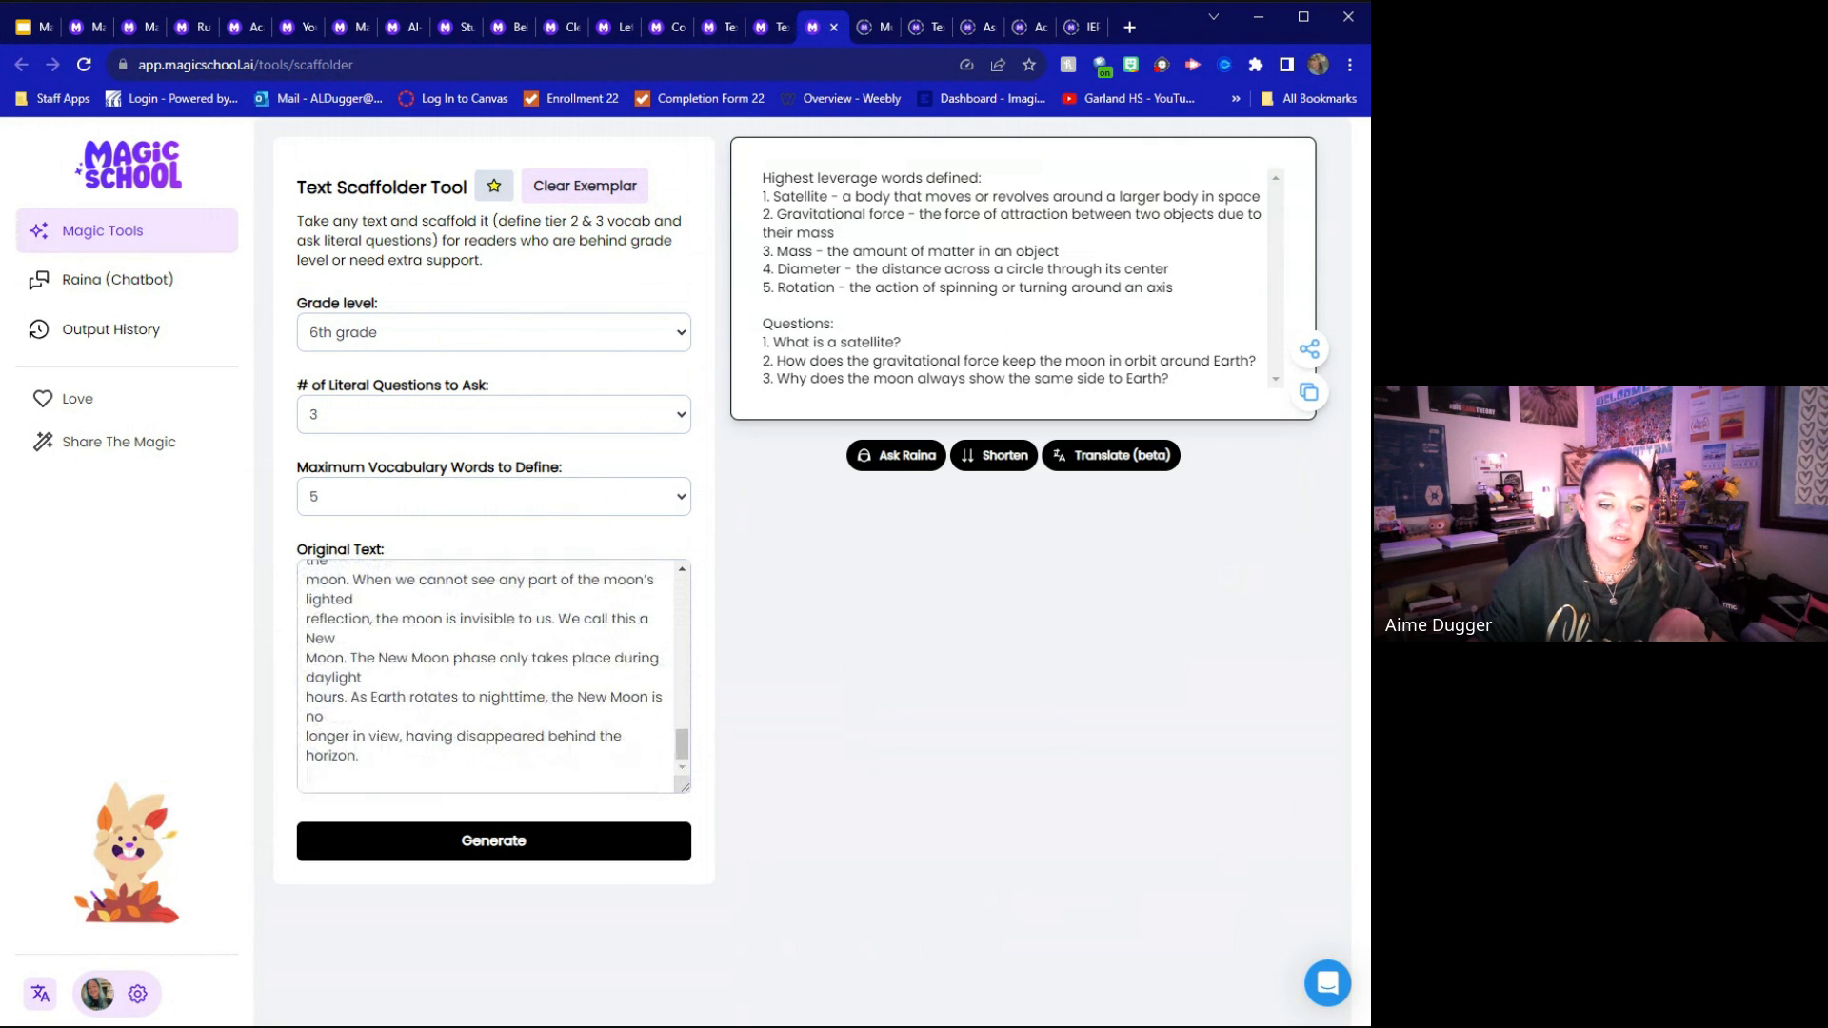
pyautogui.scroll(15, 493, 676)
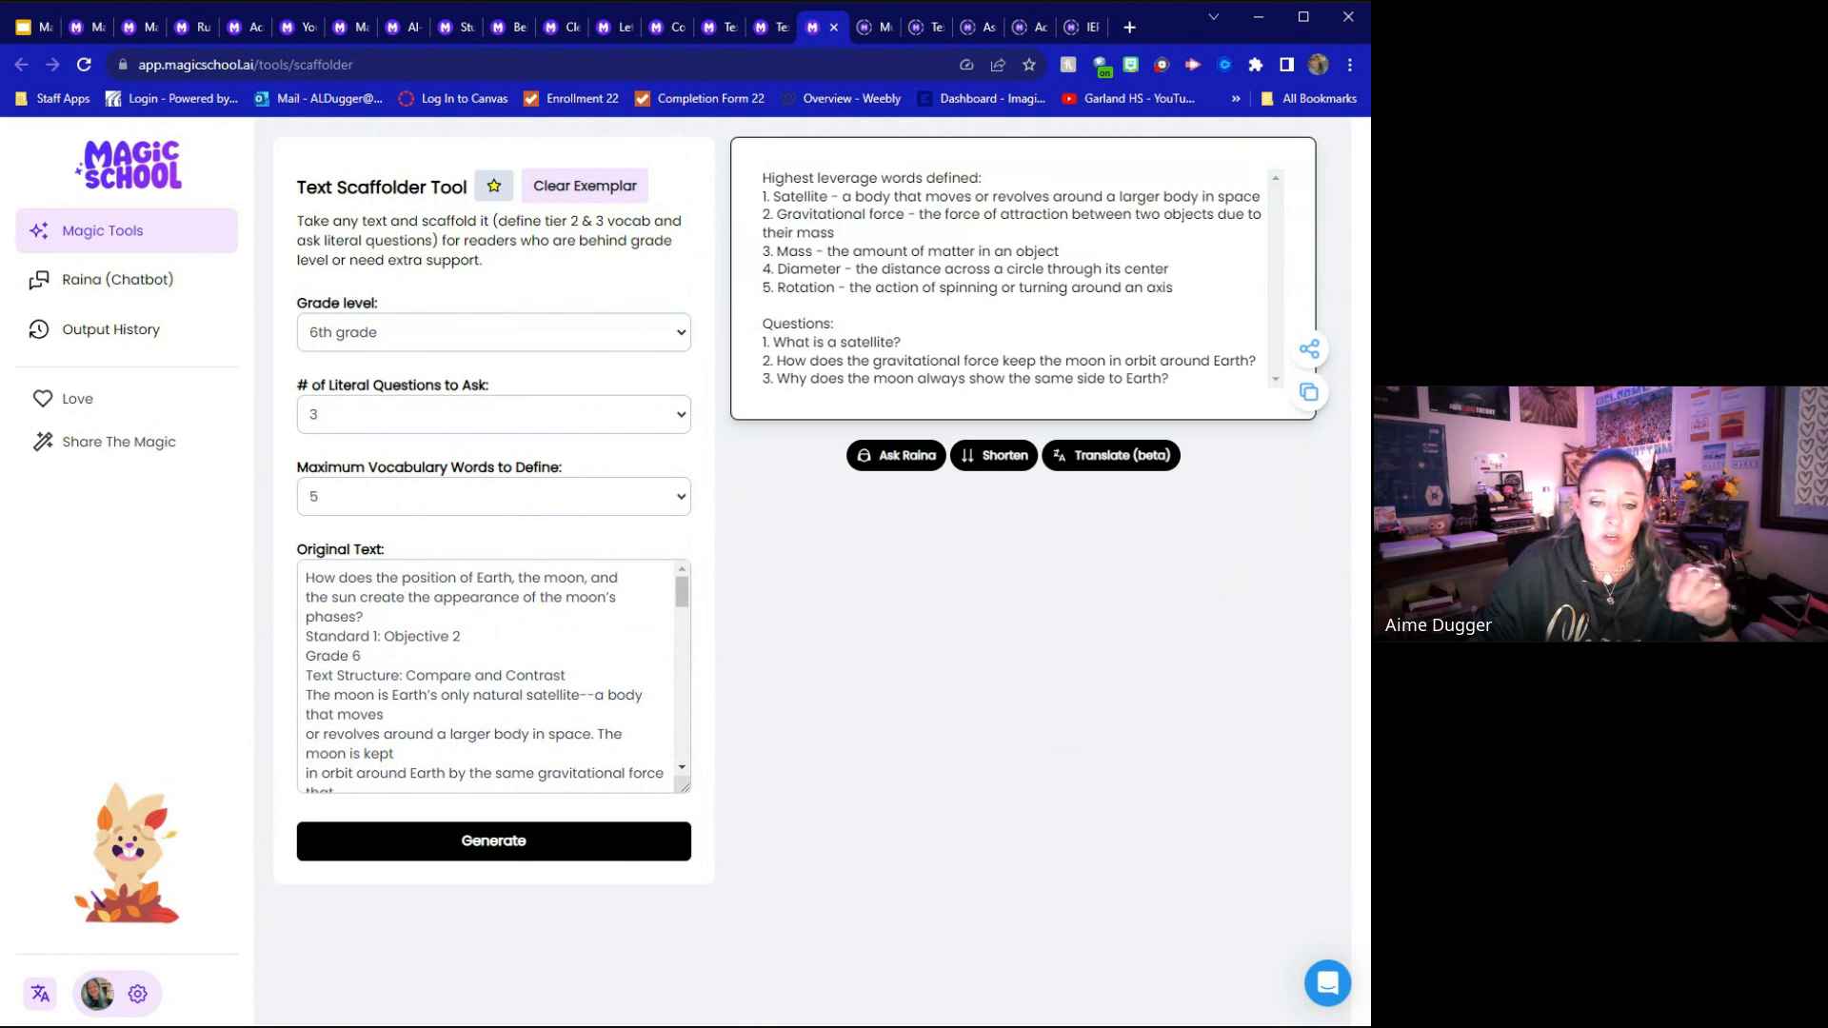
pyautogui.scroll(-1, 493, 676)
pyautogui.scroll(1, 493, 676)
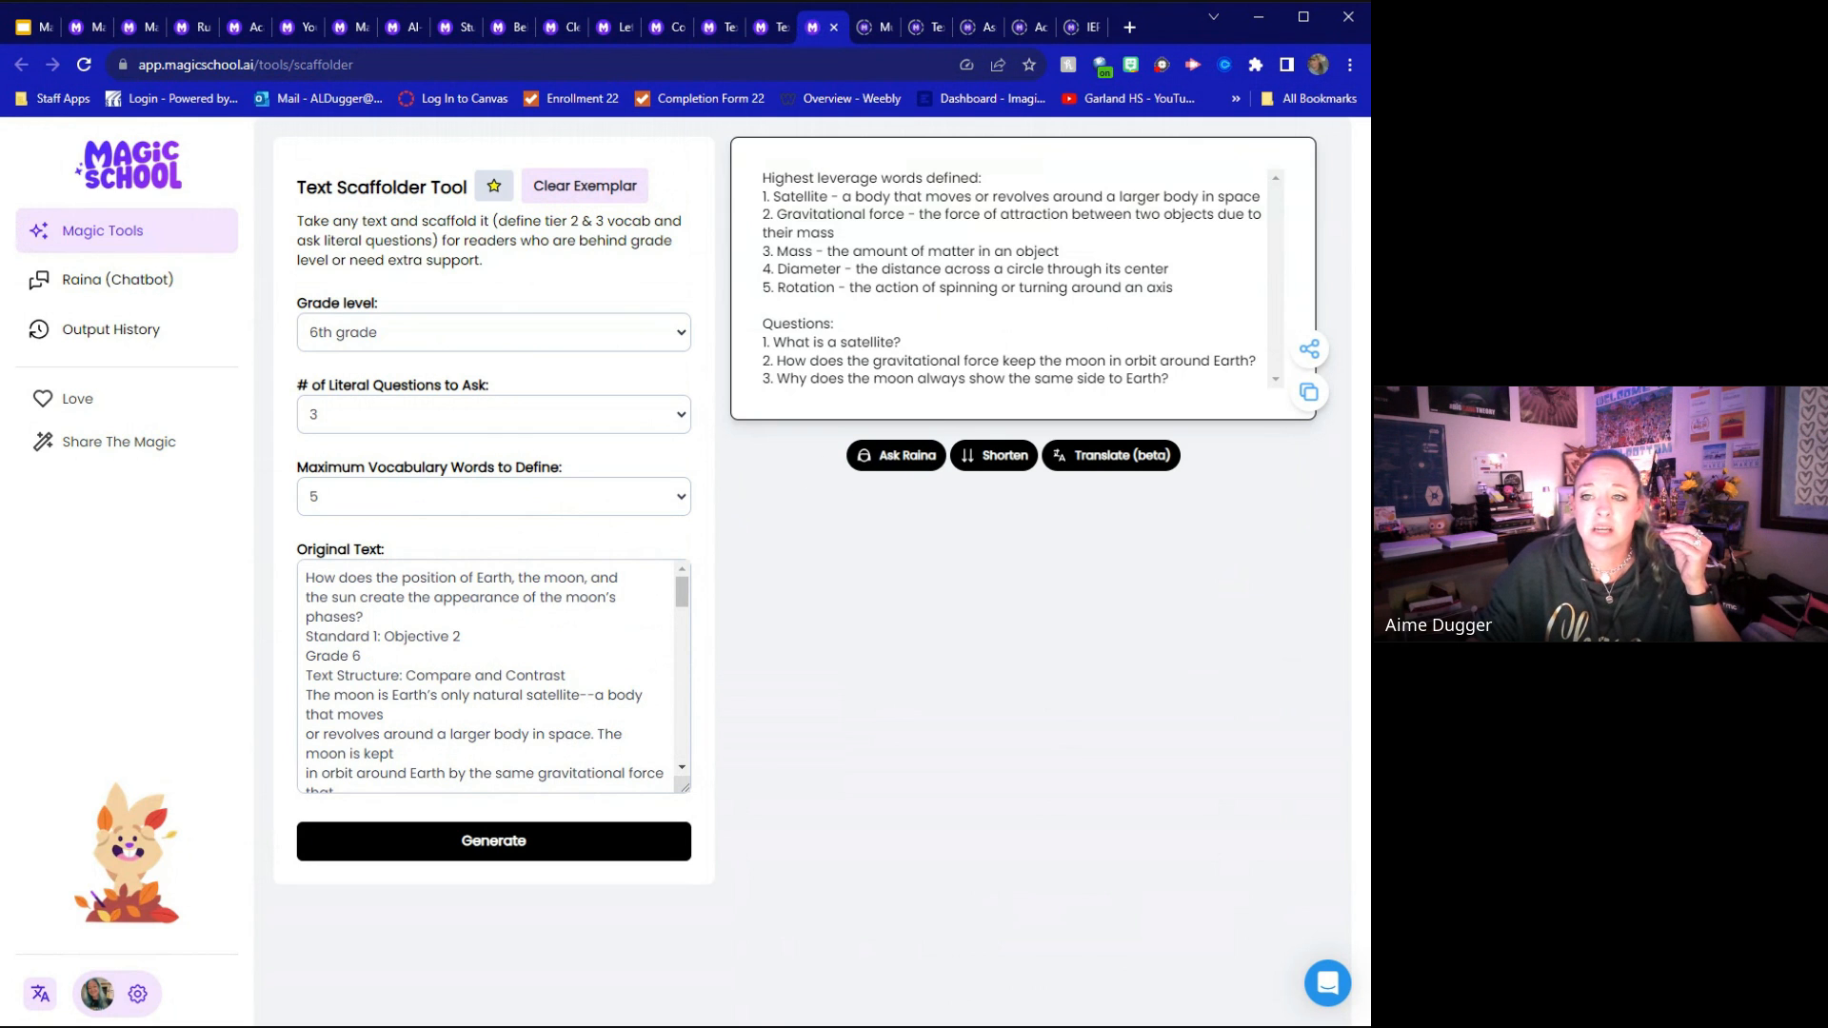
pyautogui.moveTo(762, 190); pyautogui.dragTo(980, 181)
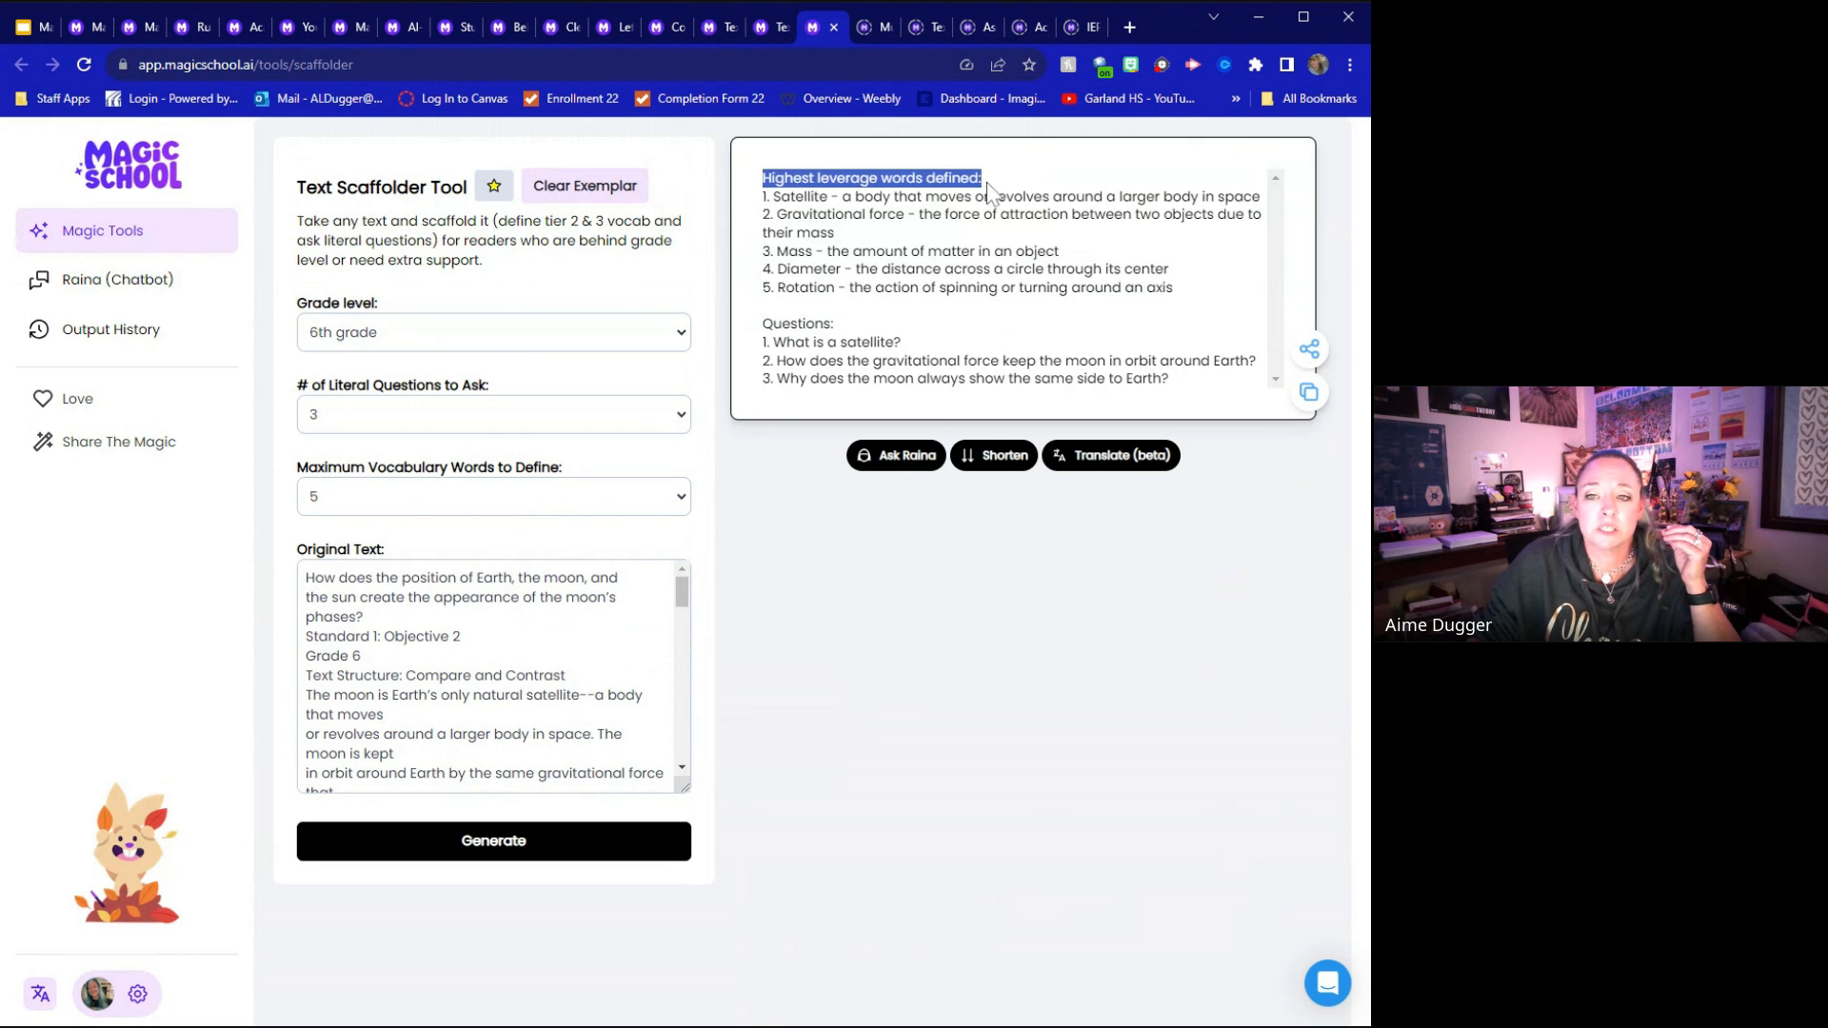
pyautogui.moveTo(768, 196); pyautogui.dragTo(939, 288)
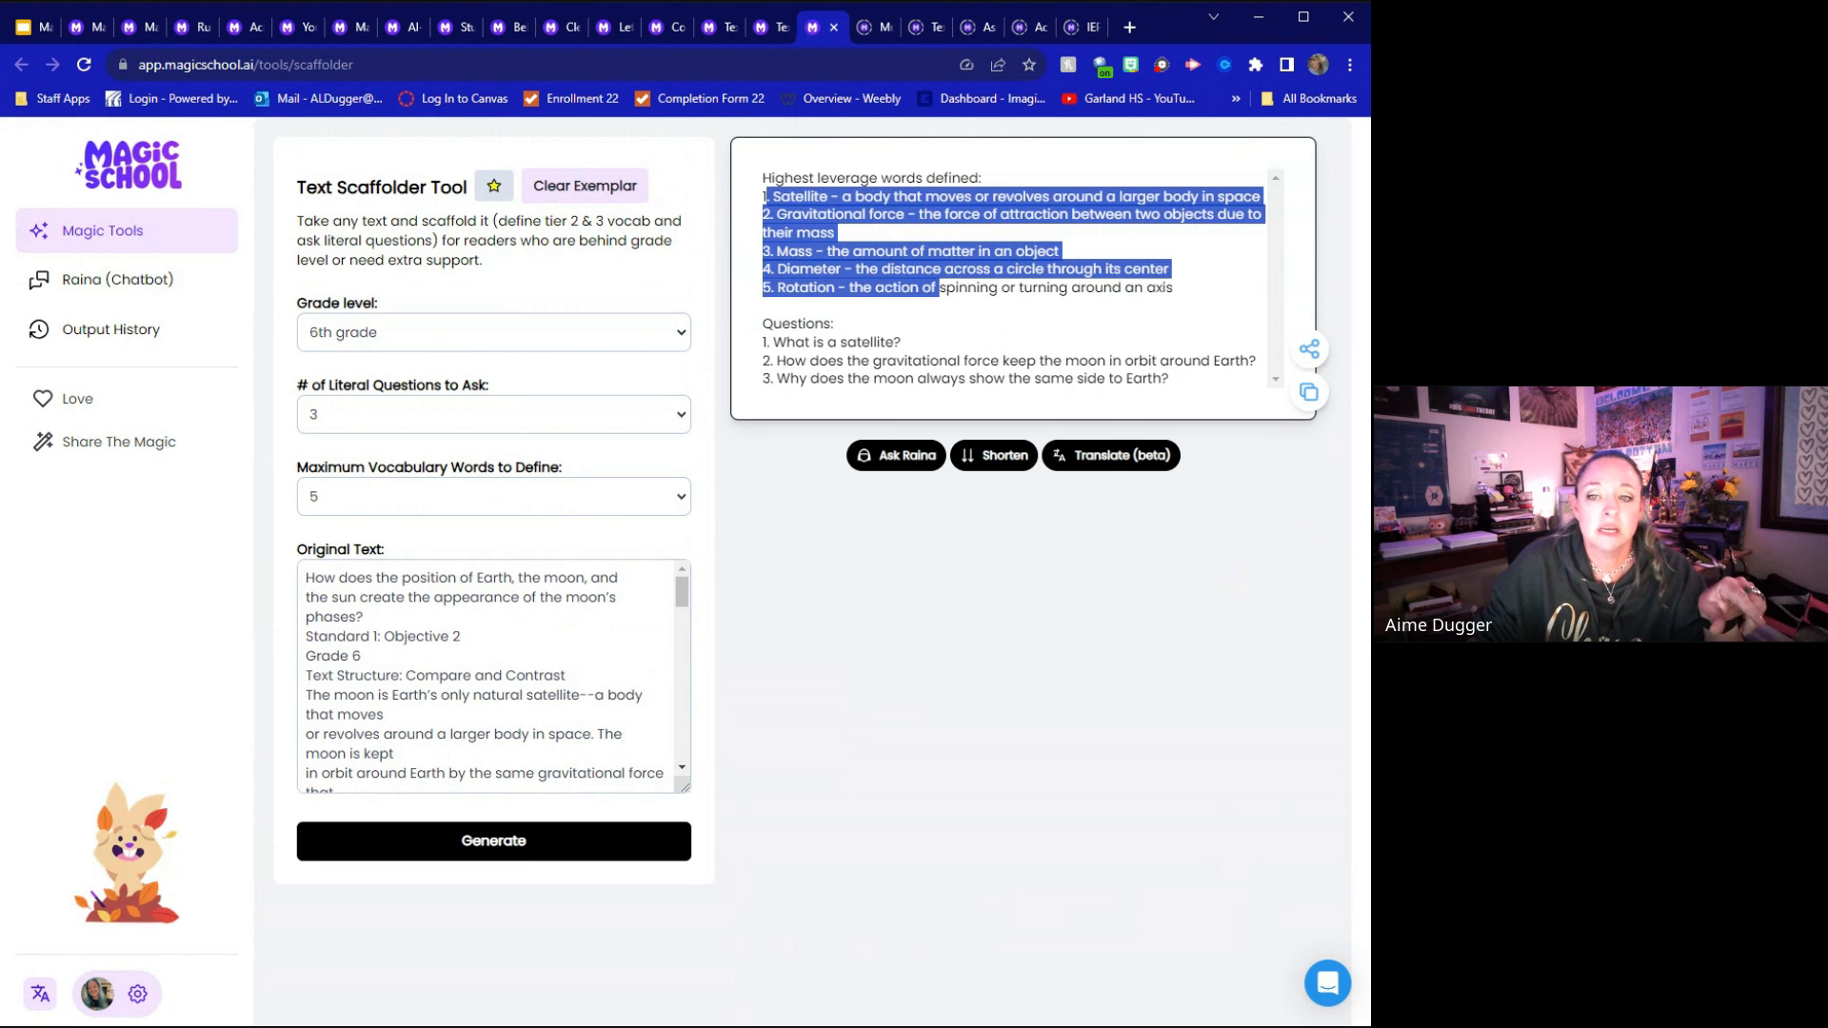
pyautogui.moveTo(773, 341); pyautogui.dragTo(1207, 398)
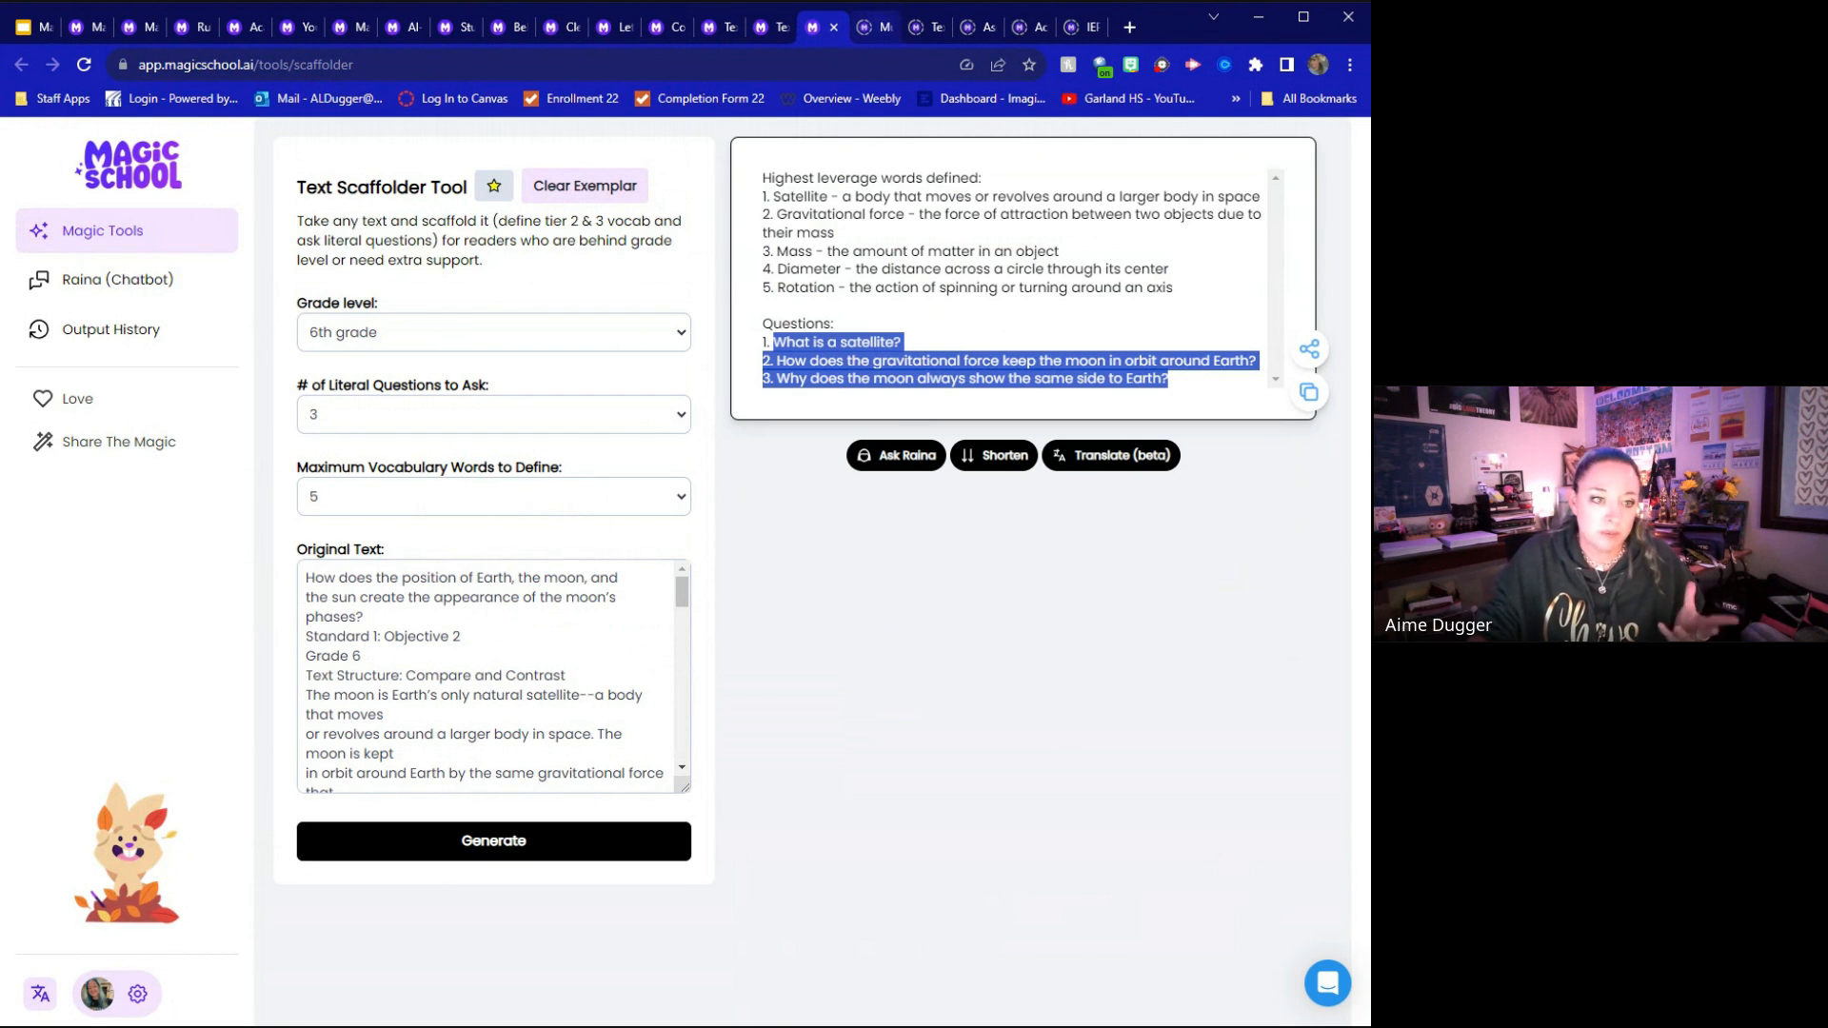
# Switch to the Multiple Choice Assessment Generator, try to load its exemplar and generate an assessment, and point out its grade level and topic fields
pyautogui.click(880, 19)
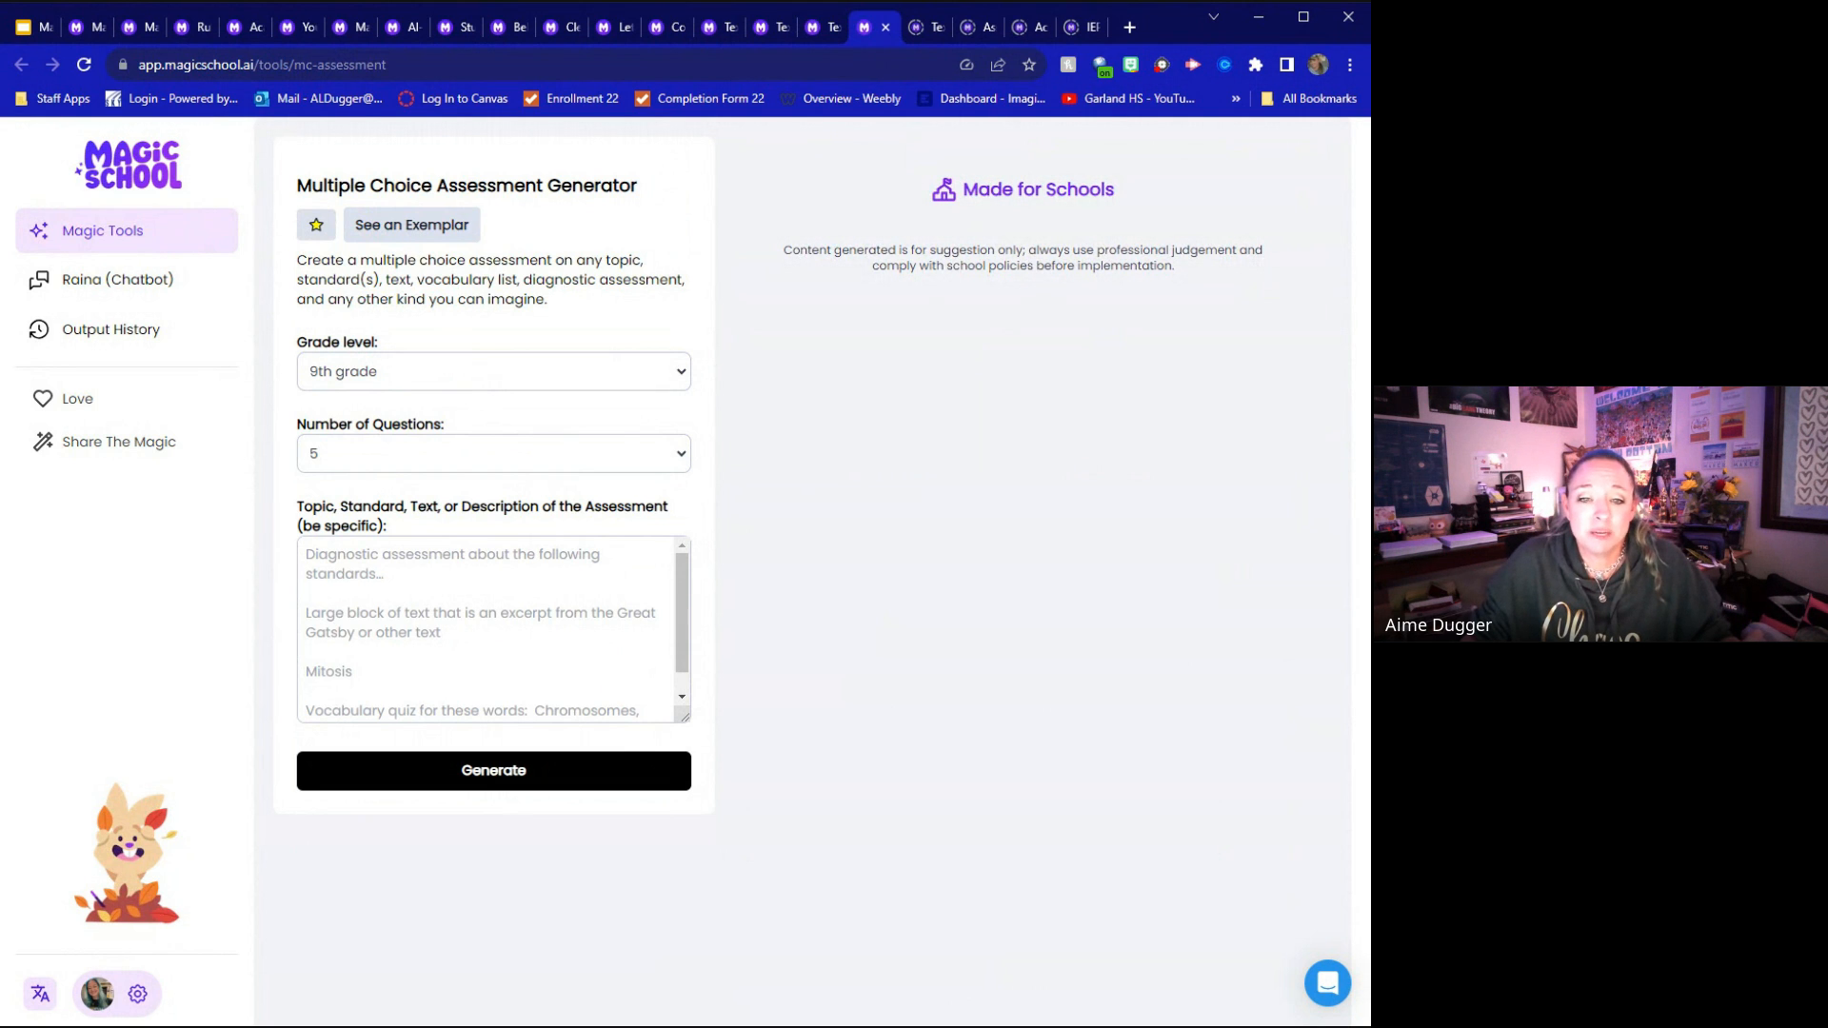
pyautogui.click(410, 233)
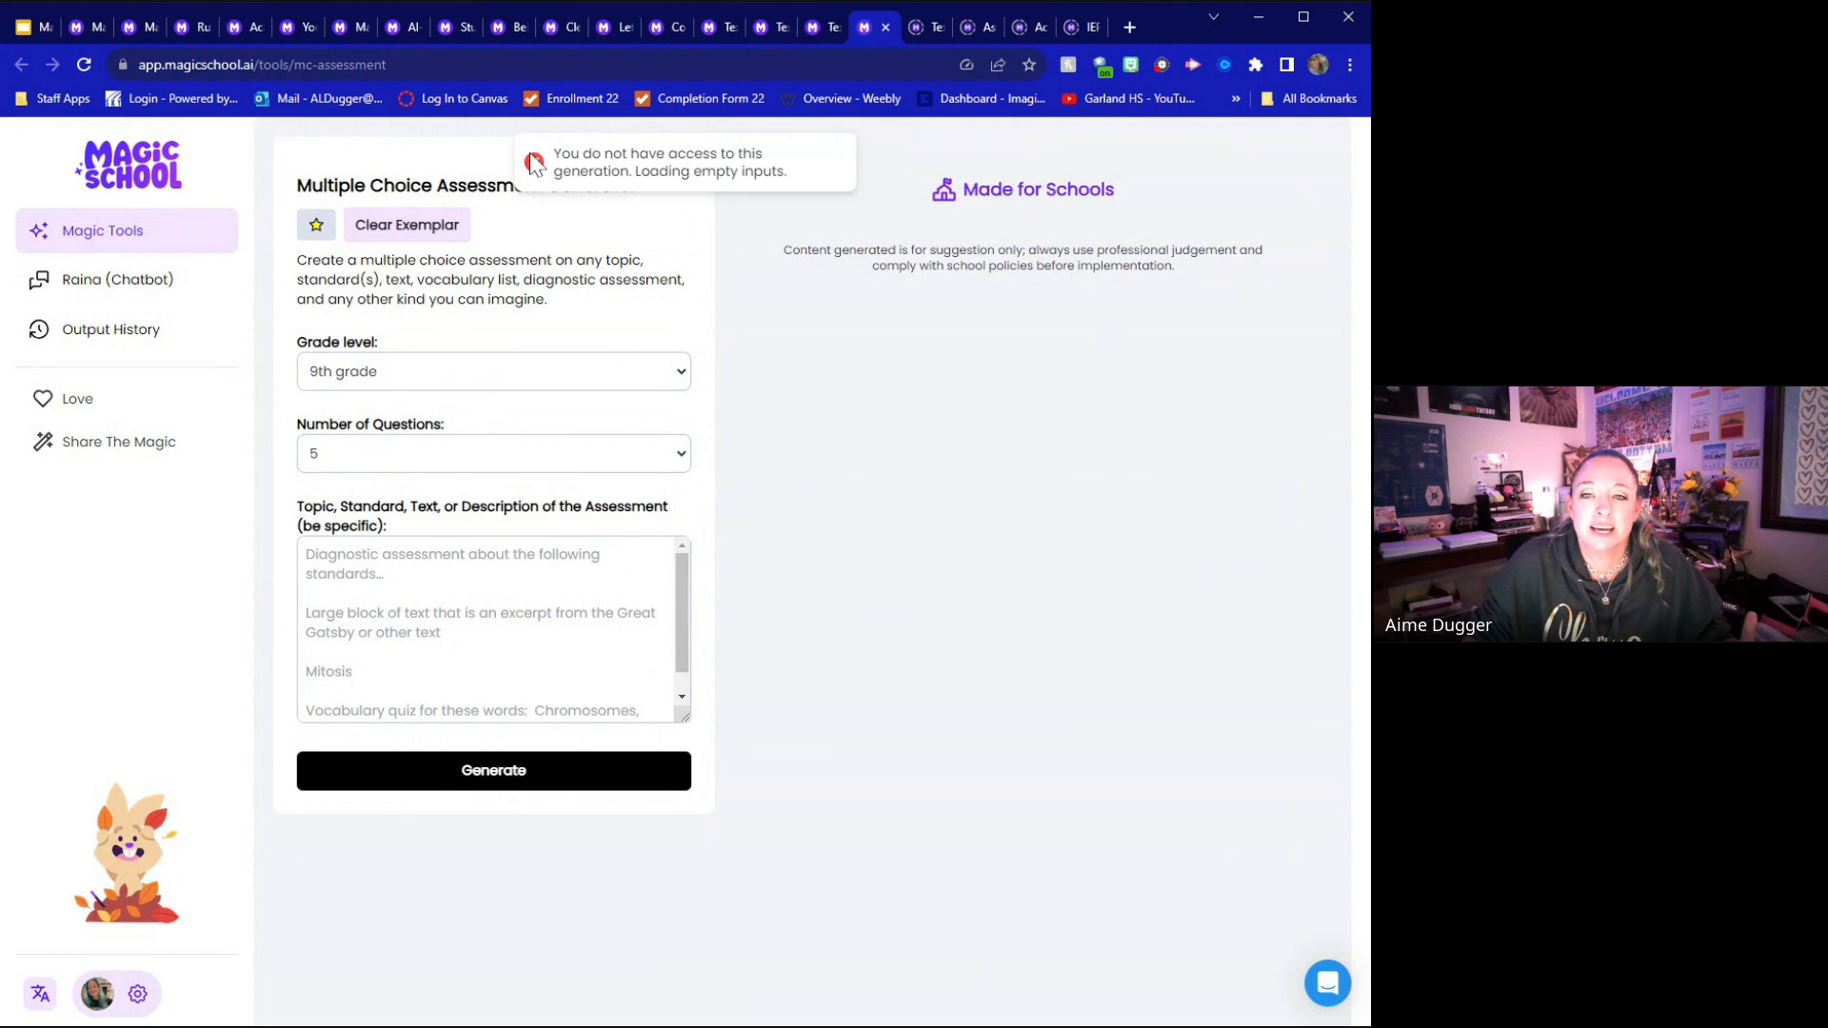
pyautogui.click(461, 767)
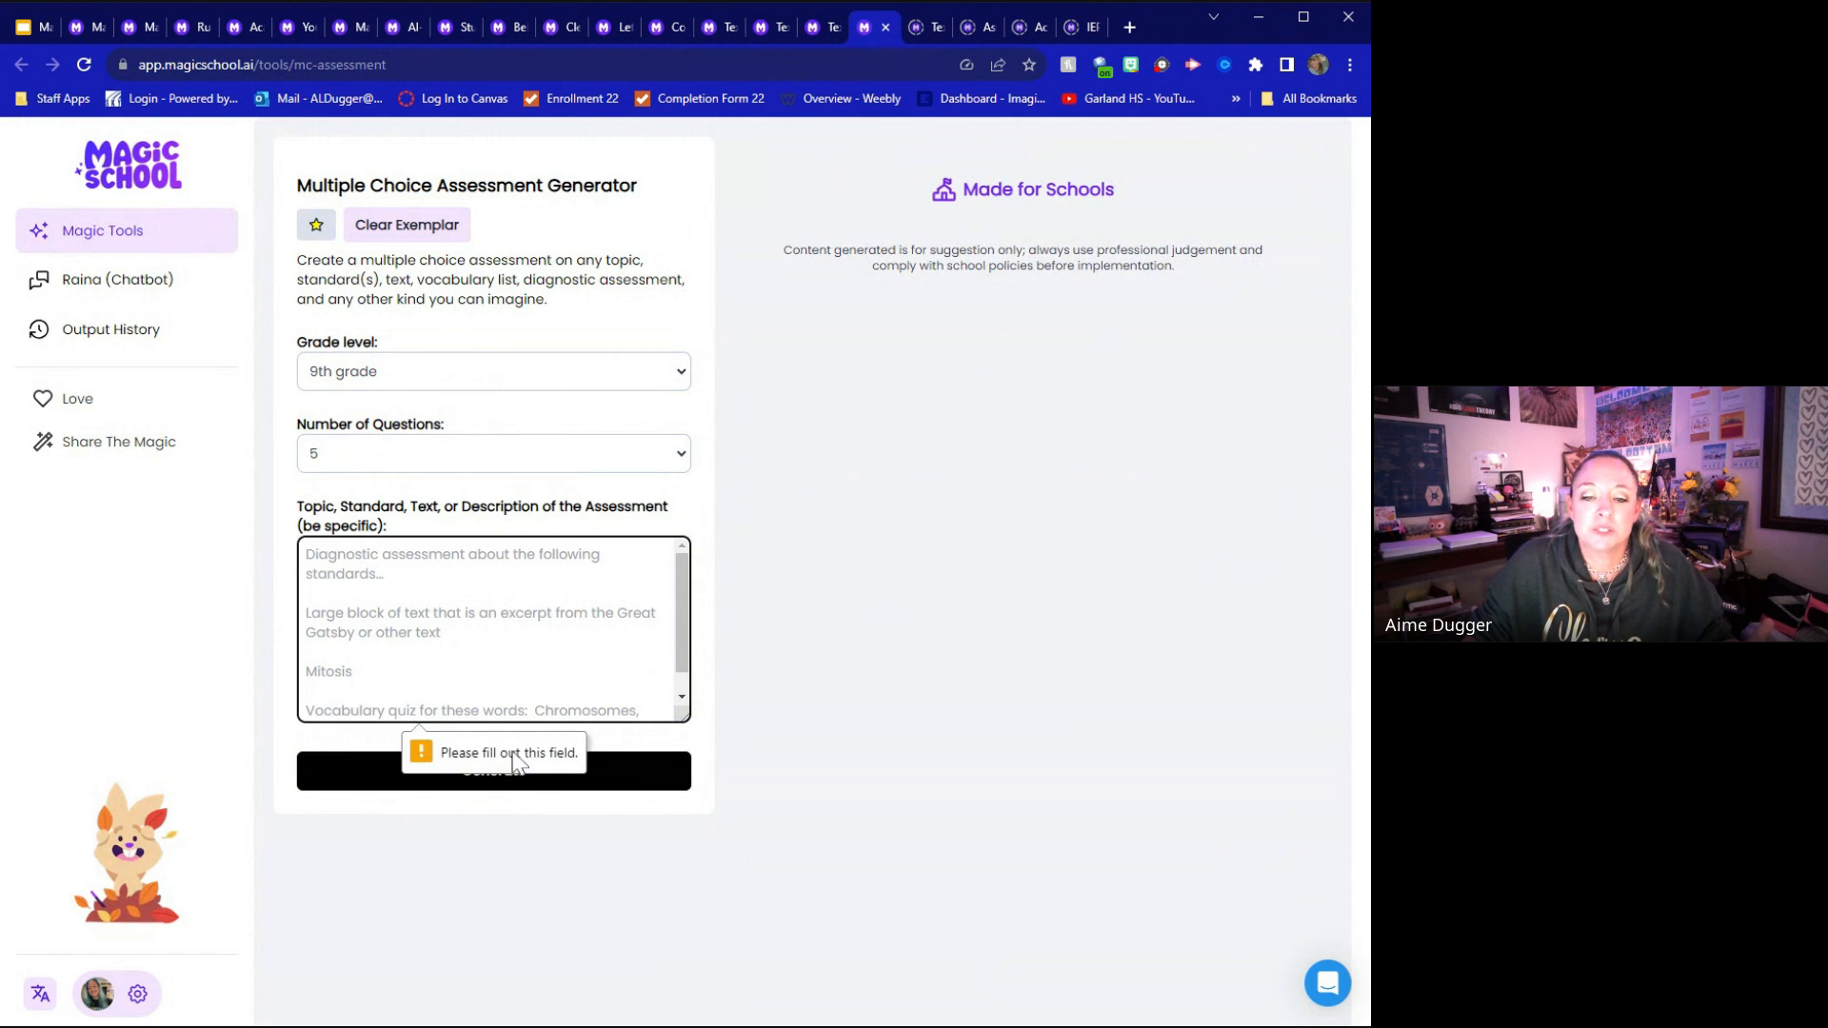
pyautogui.click(428, 228)
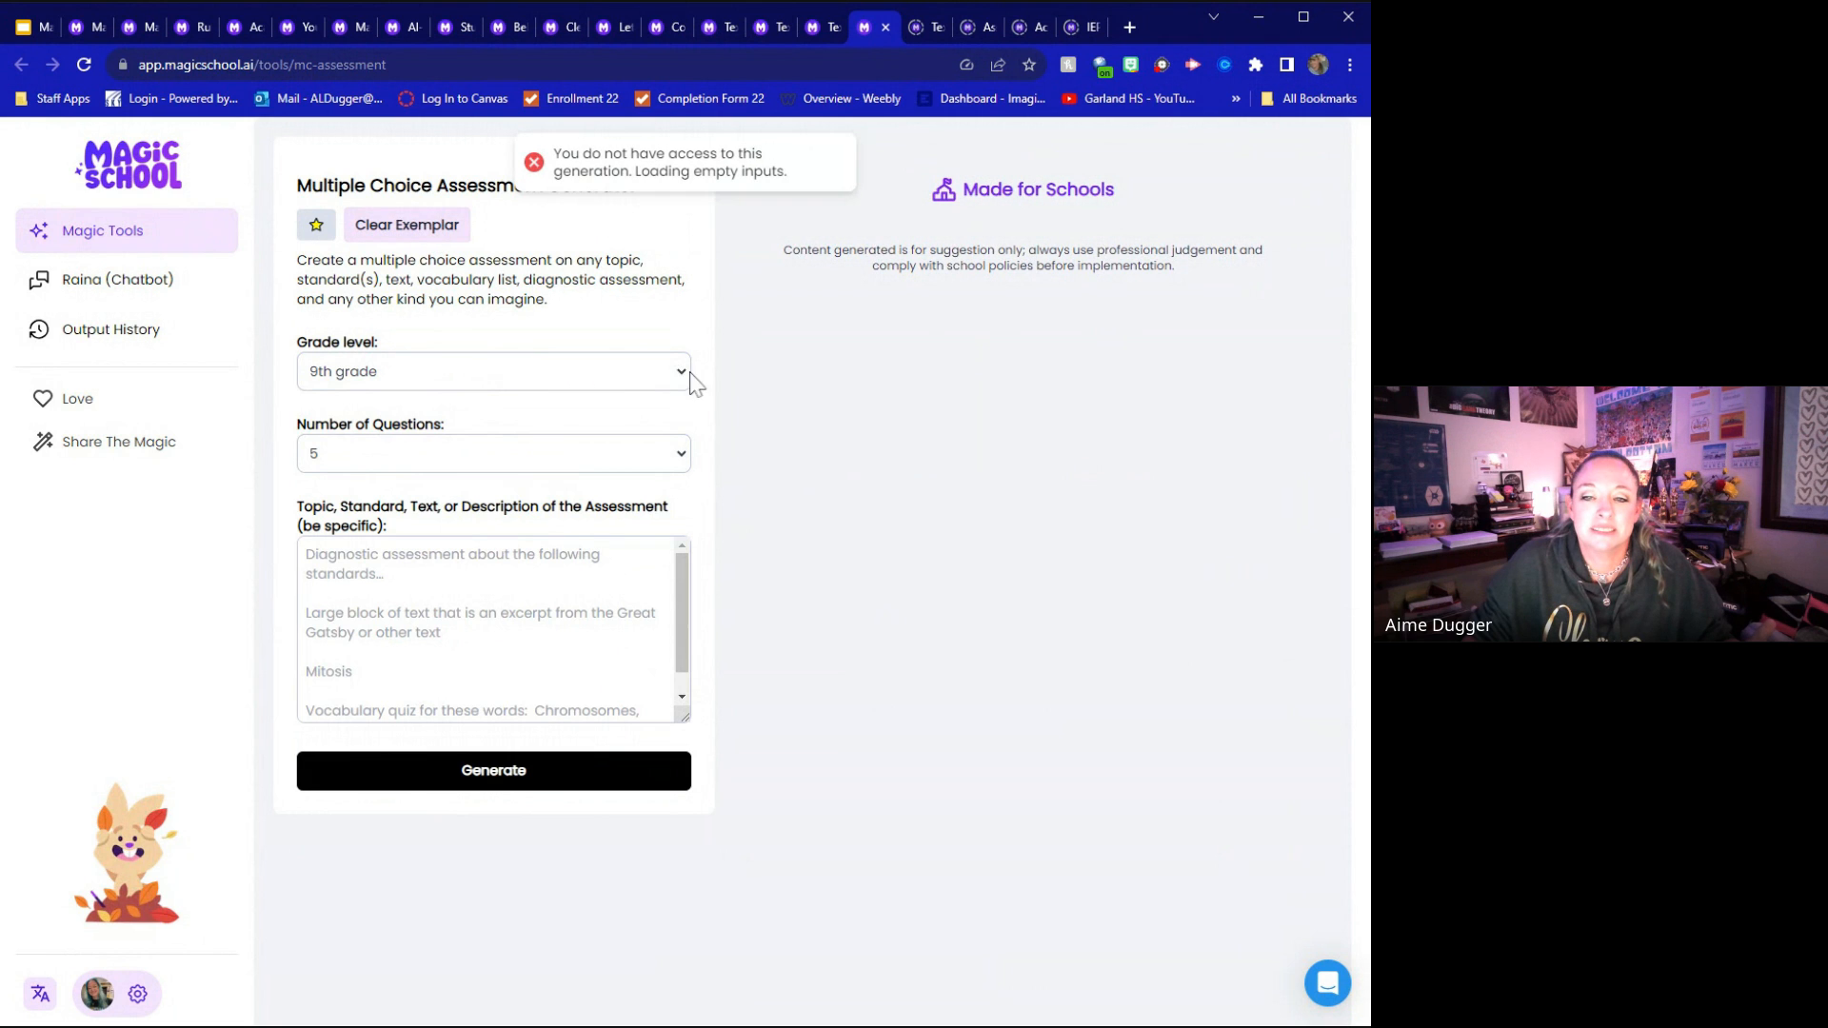
pyautogui.click(578, 380)
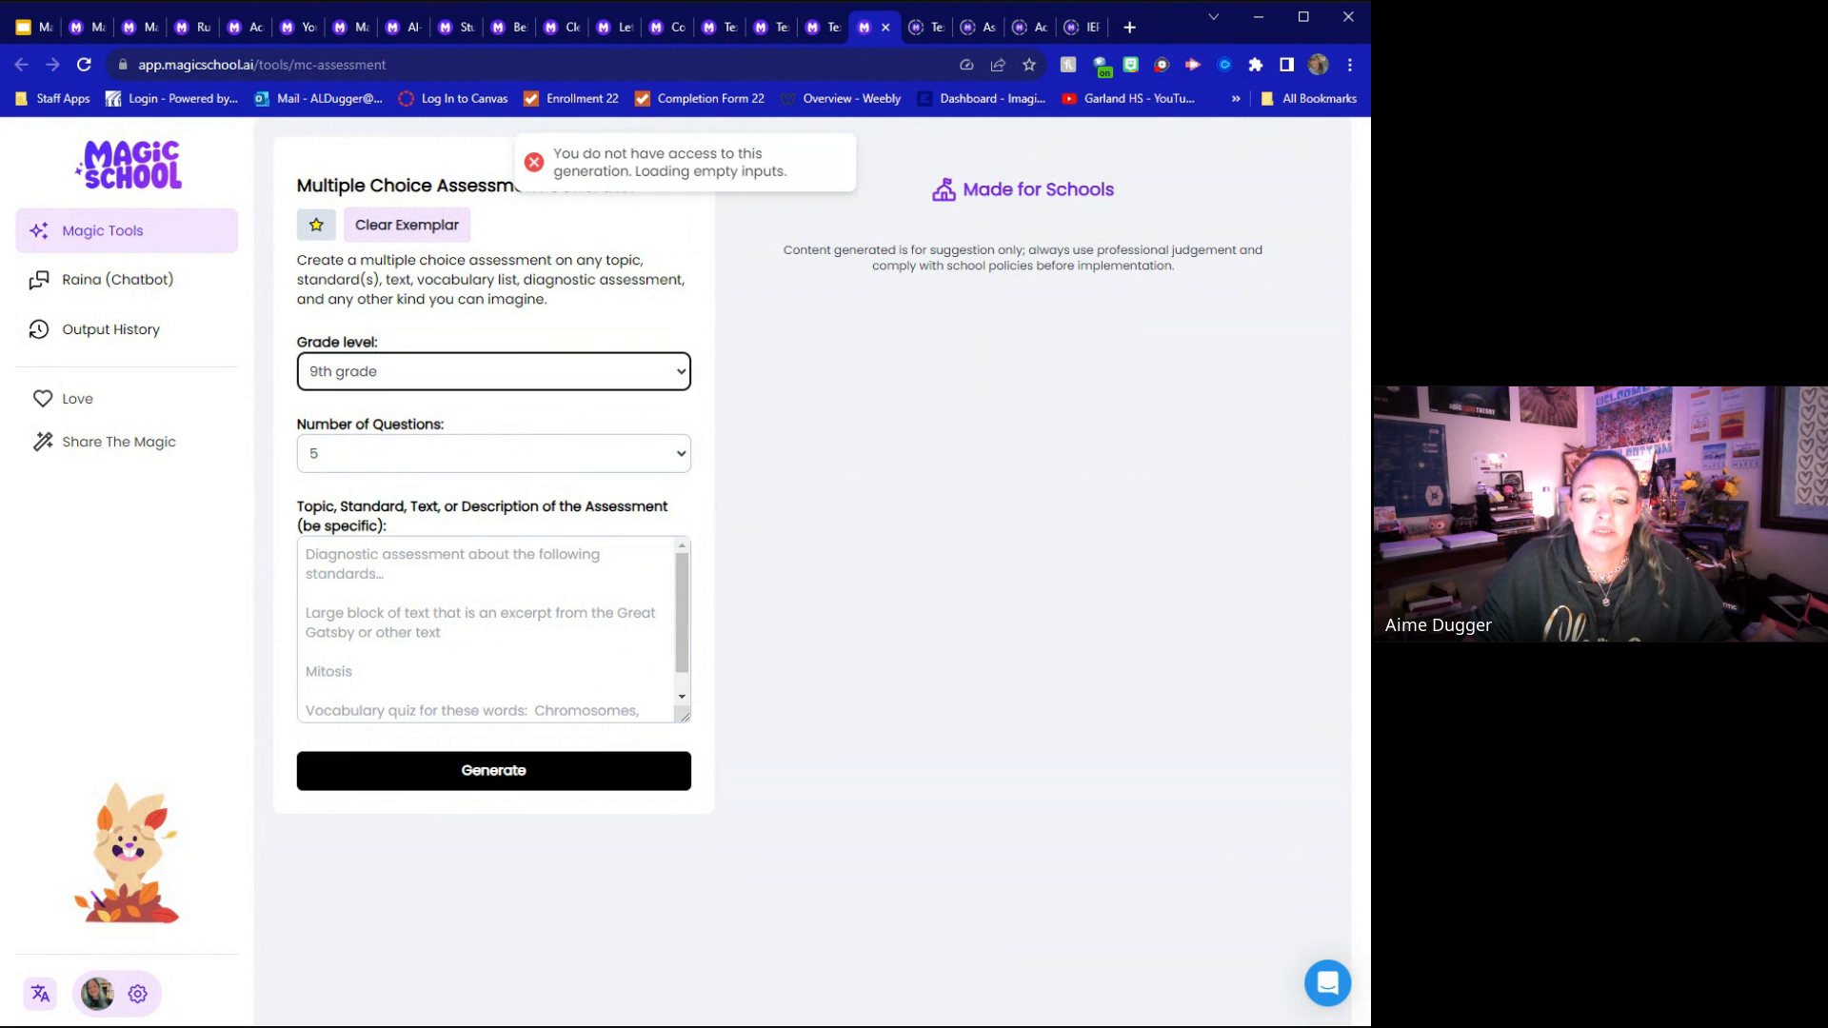
pyautogui.click(508, 336)
pyautogui.click(426, 600)
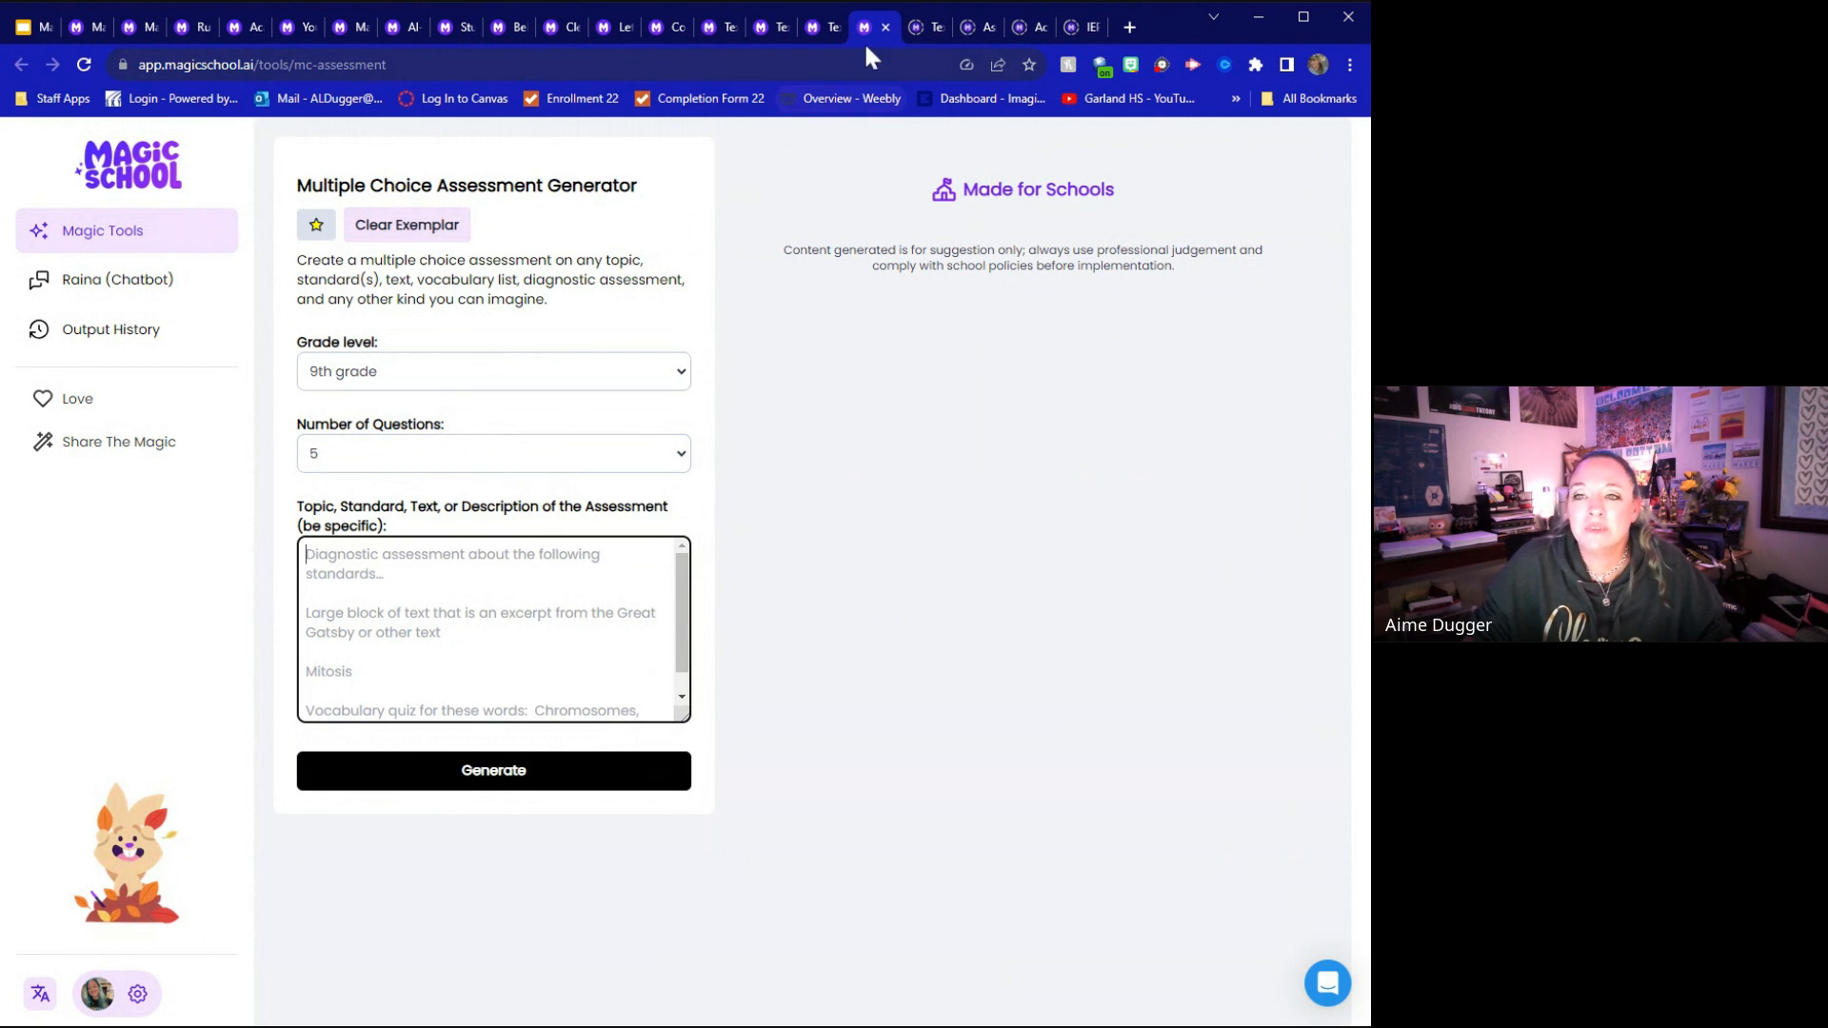
# Load the exemplar in the Text Leveler Tool and rewrite "The Storm" for 4th grade
pyautogui.click(925, 26)
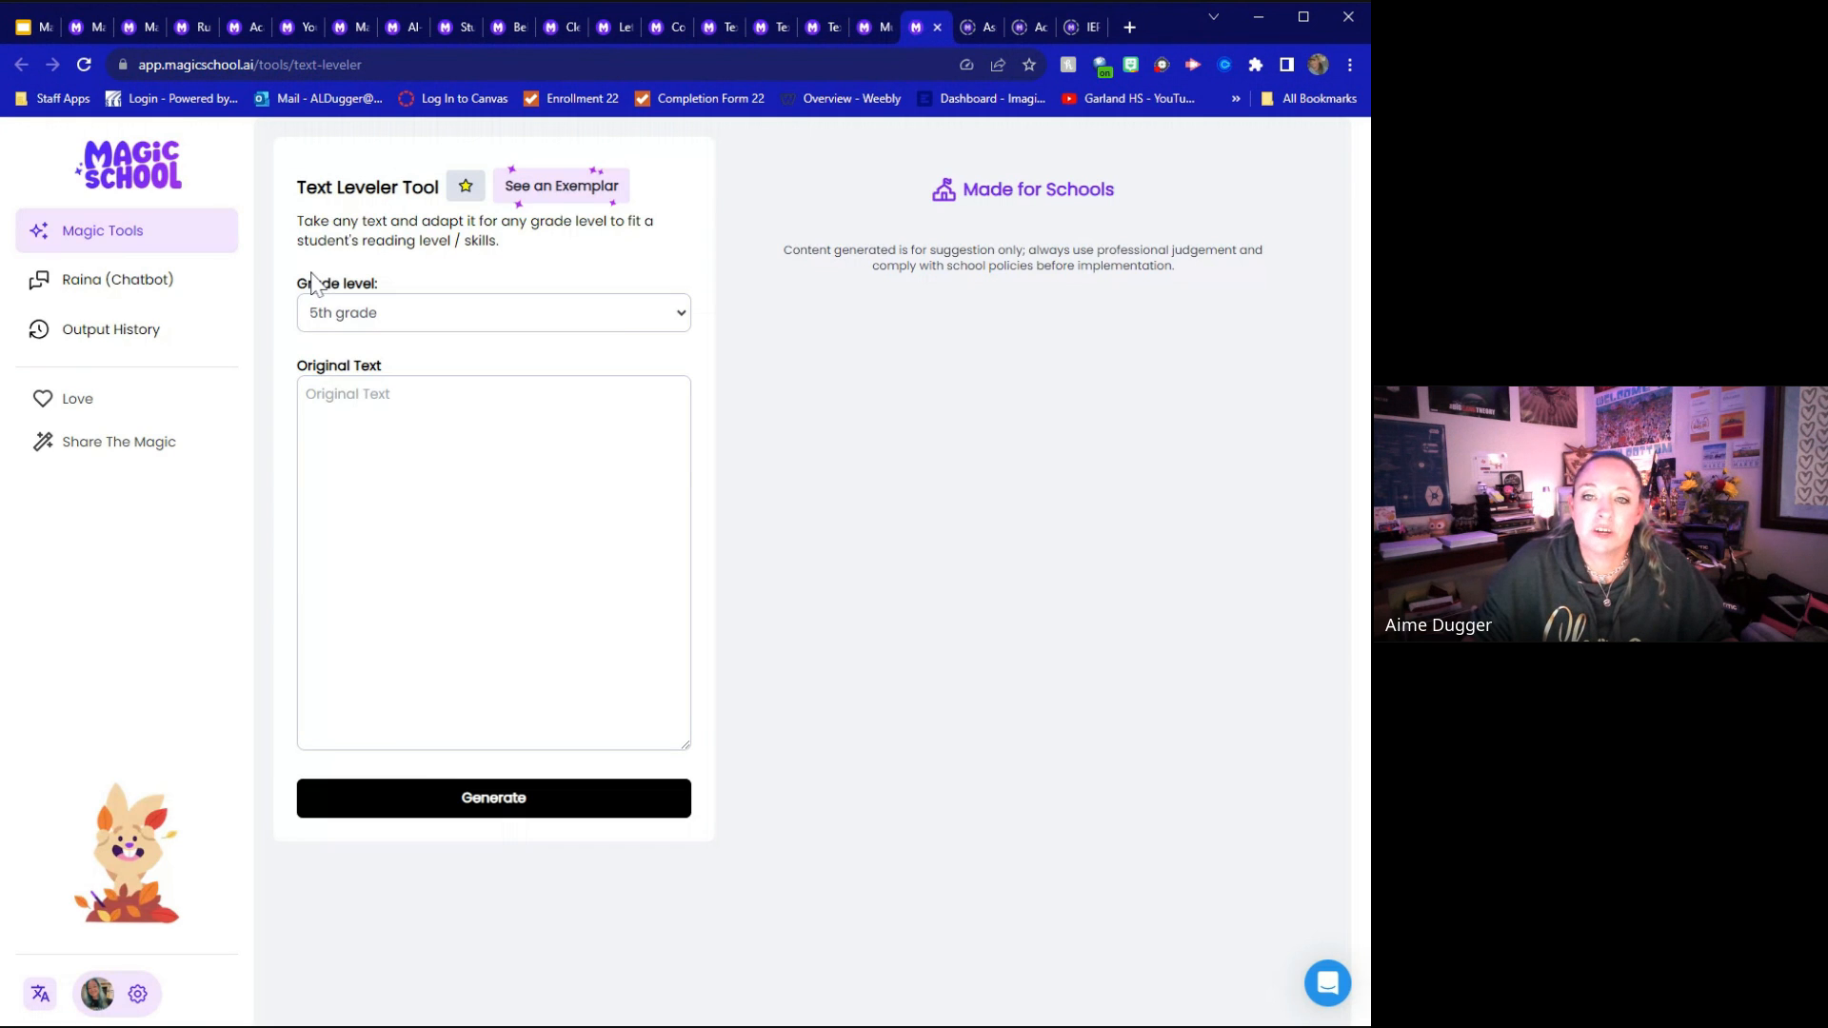
pyautogui.click(568, 191)
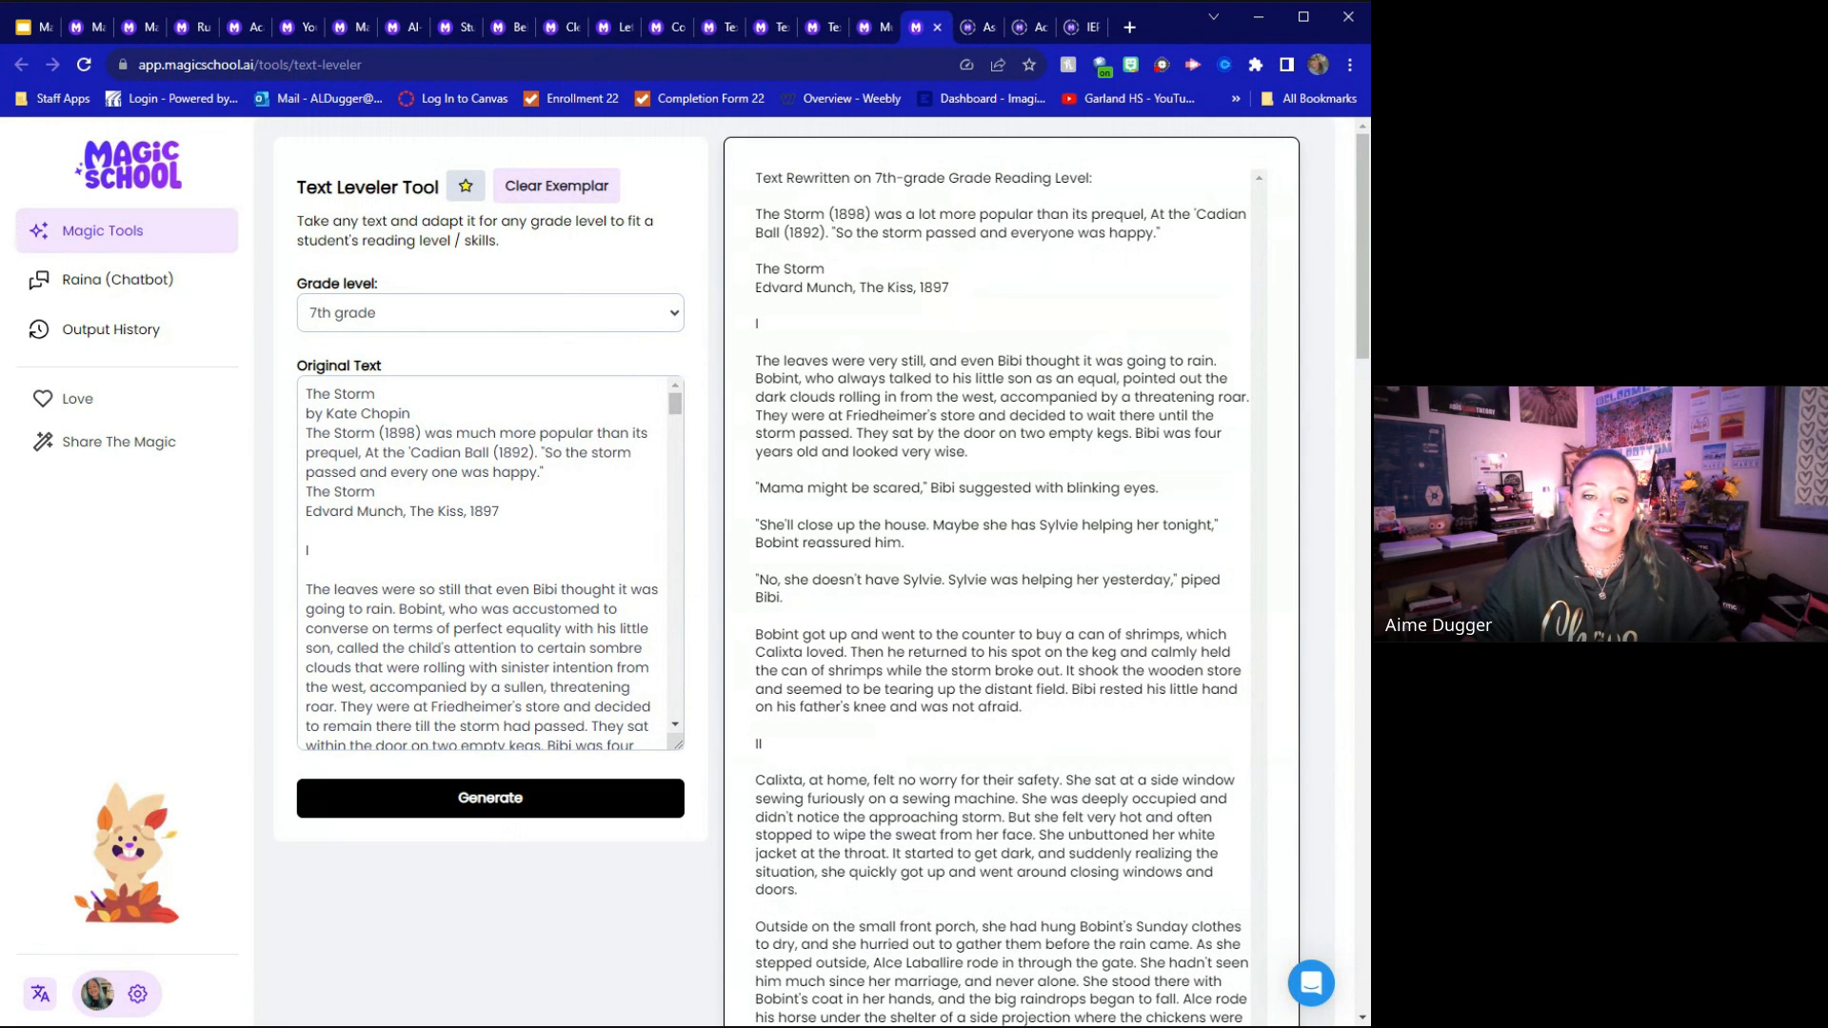
pyautogui.click(428, 440)
pyautogui.click(447, 805)
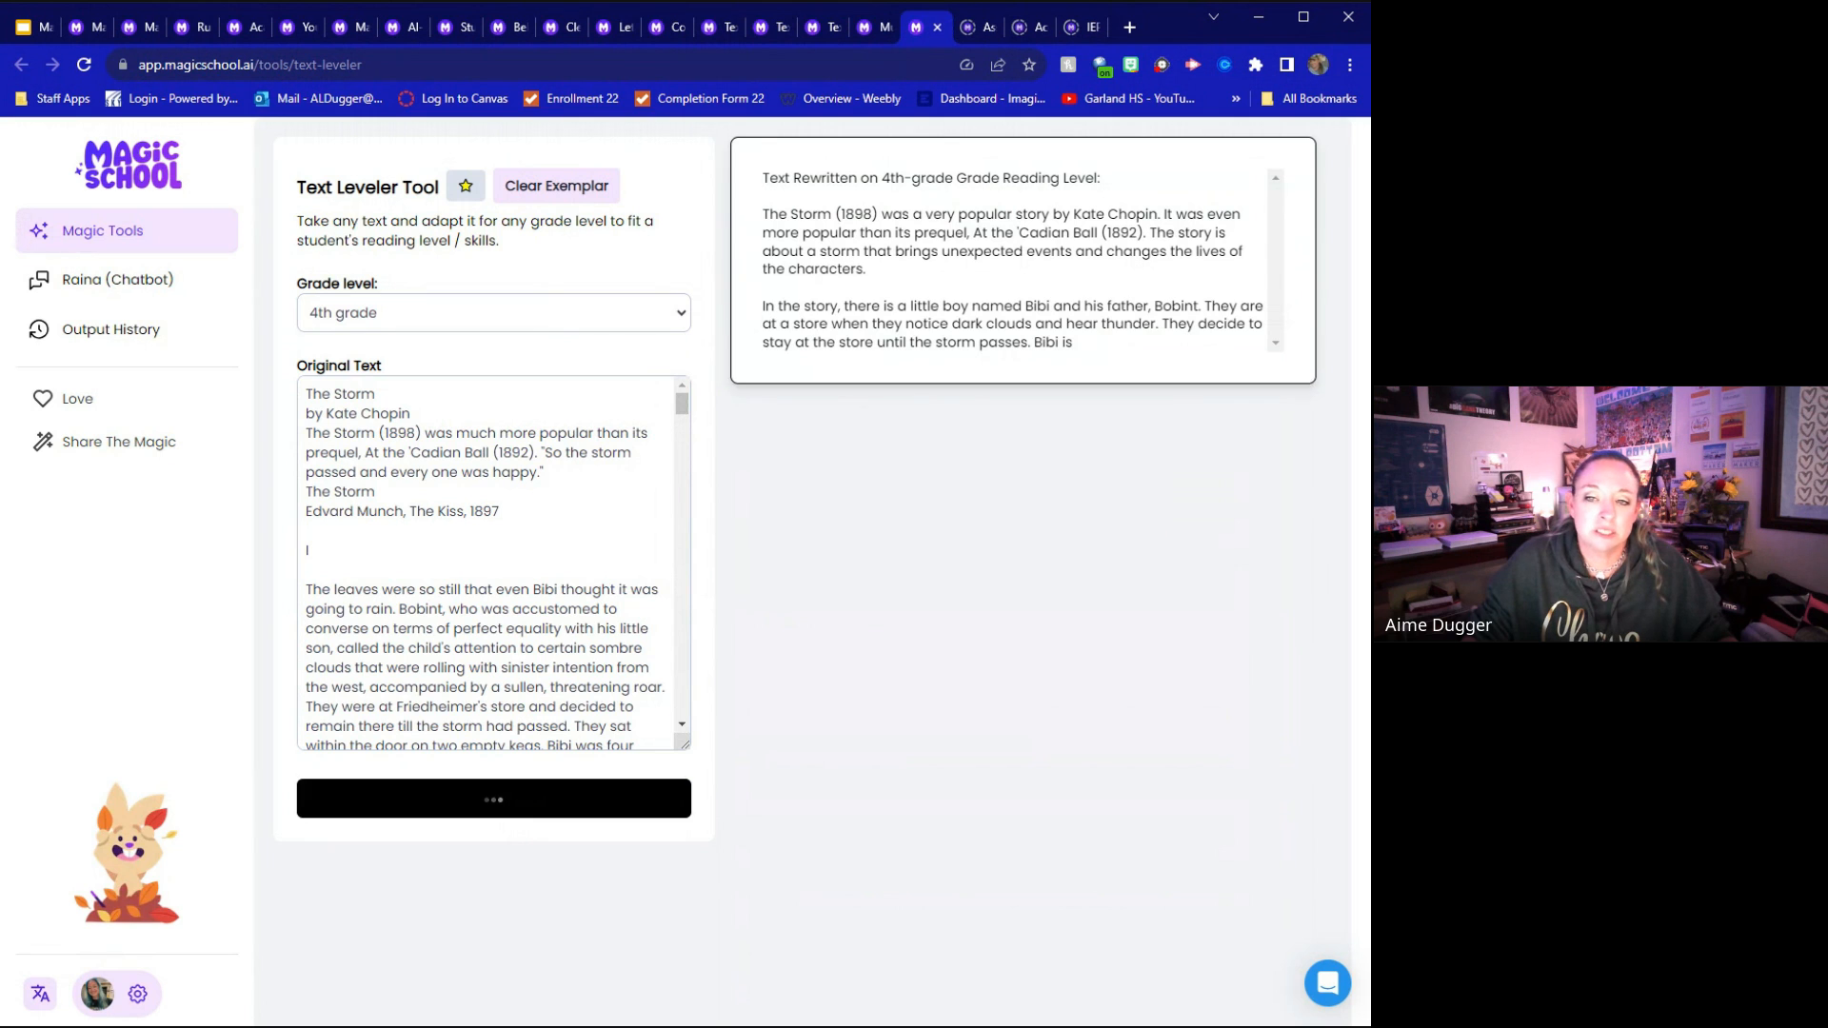
# Highlight the reading level heading of the rewritten text and look through the original text of "The Storm" to its end
pyautogui.moveTo(761, 178); pyautogui.dragTo(1126, 188)
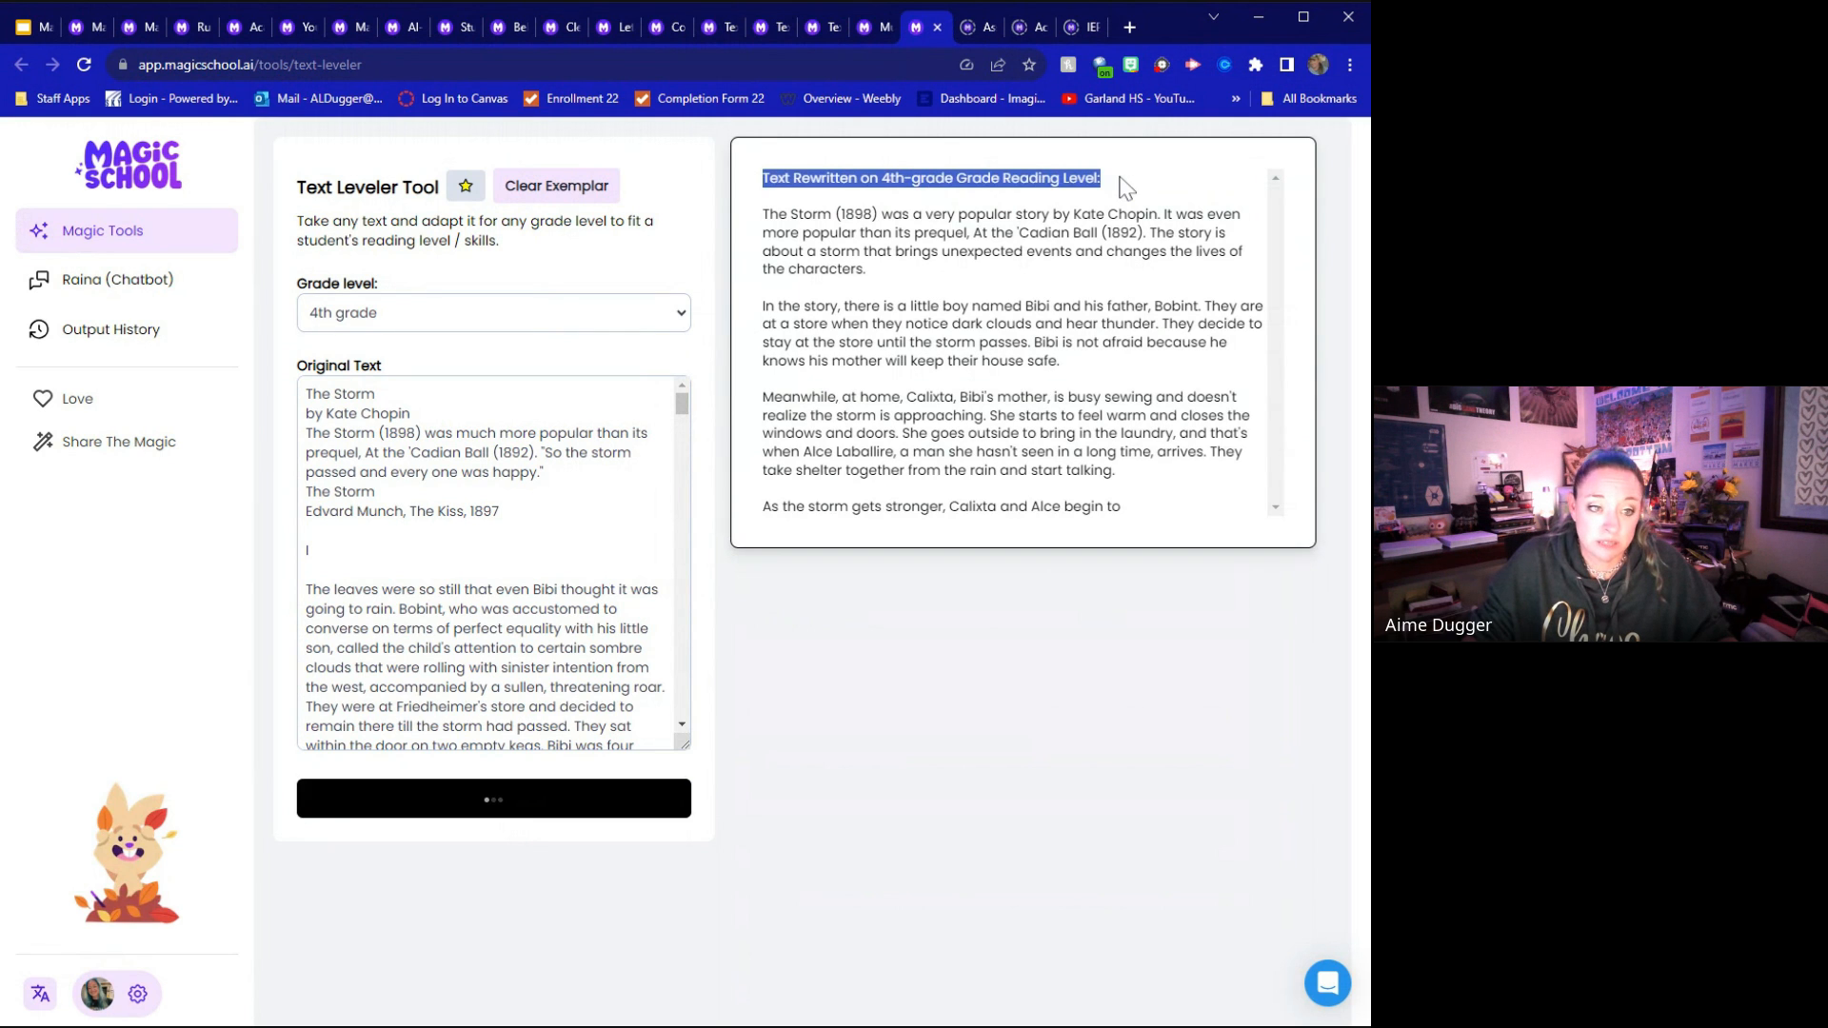
pyautogui.click(1121, 179)
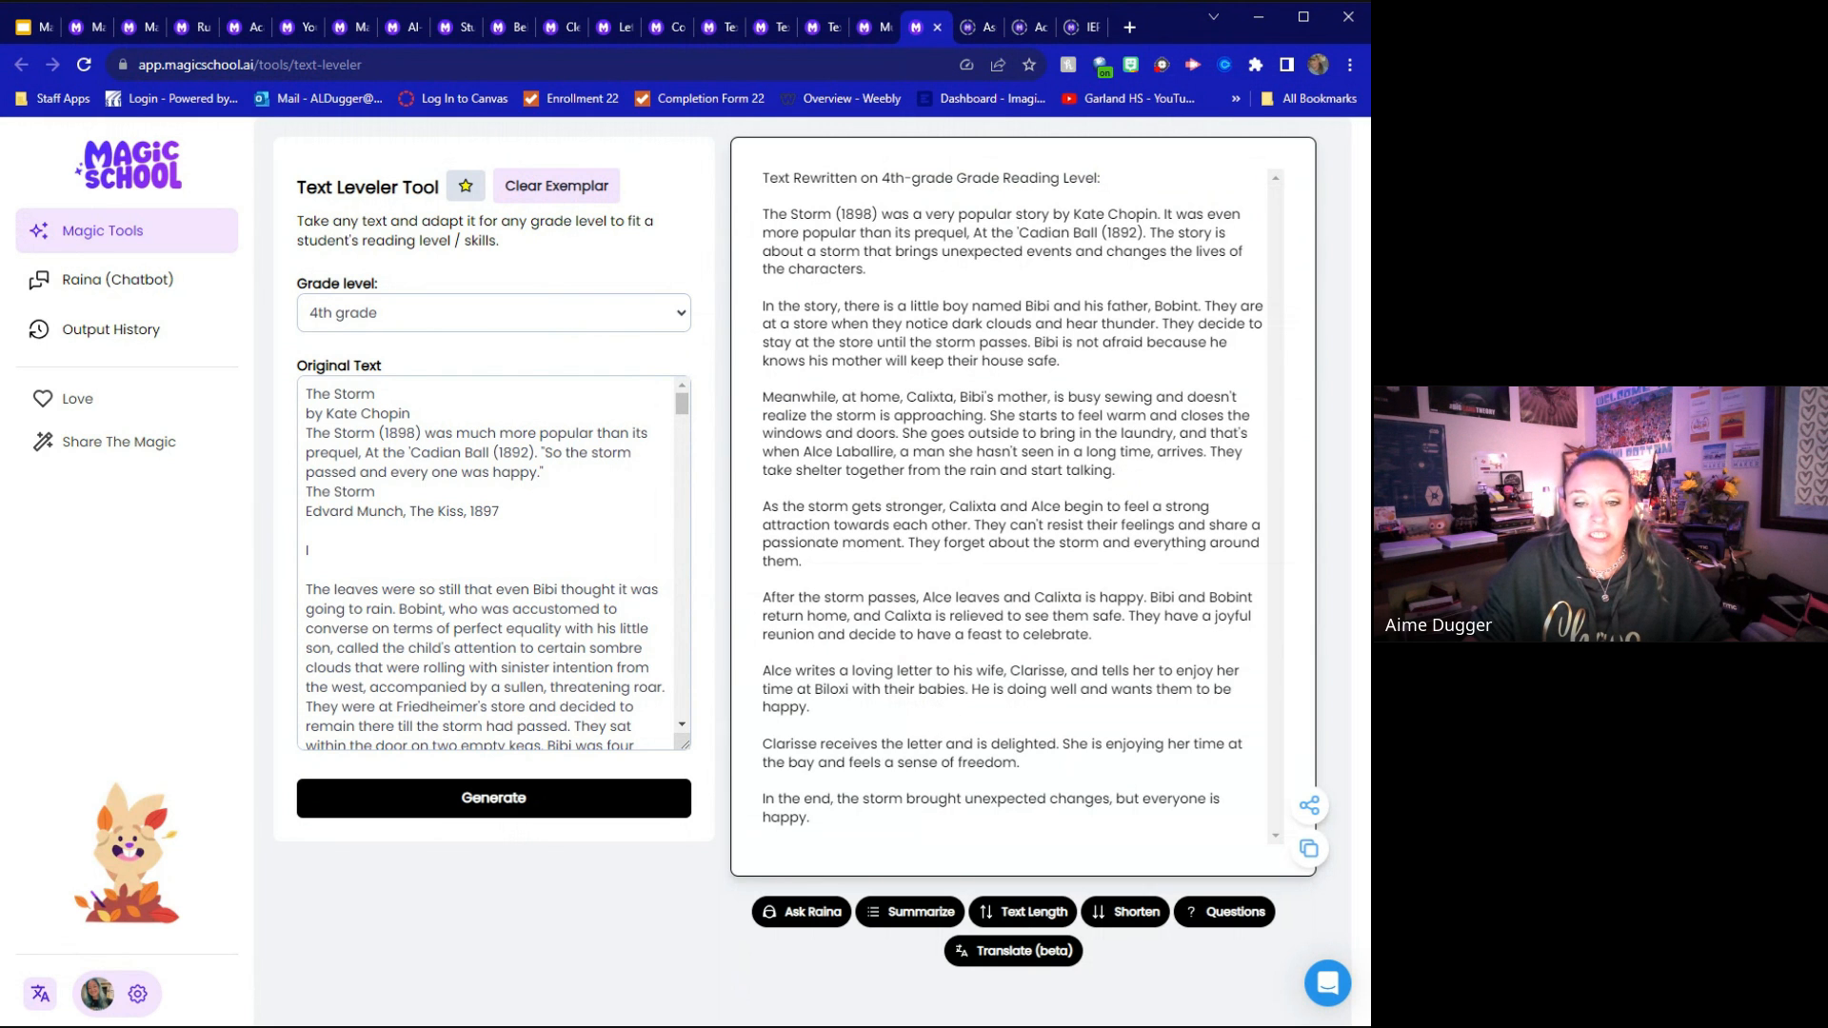
pyautogui.scroll(-5, 493, 572)
pyautogui.scroll(-5, 493, 561)
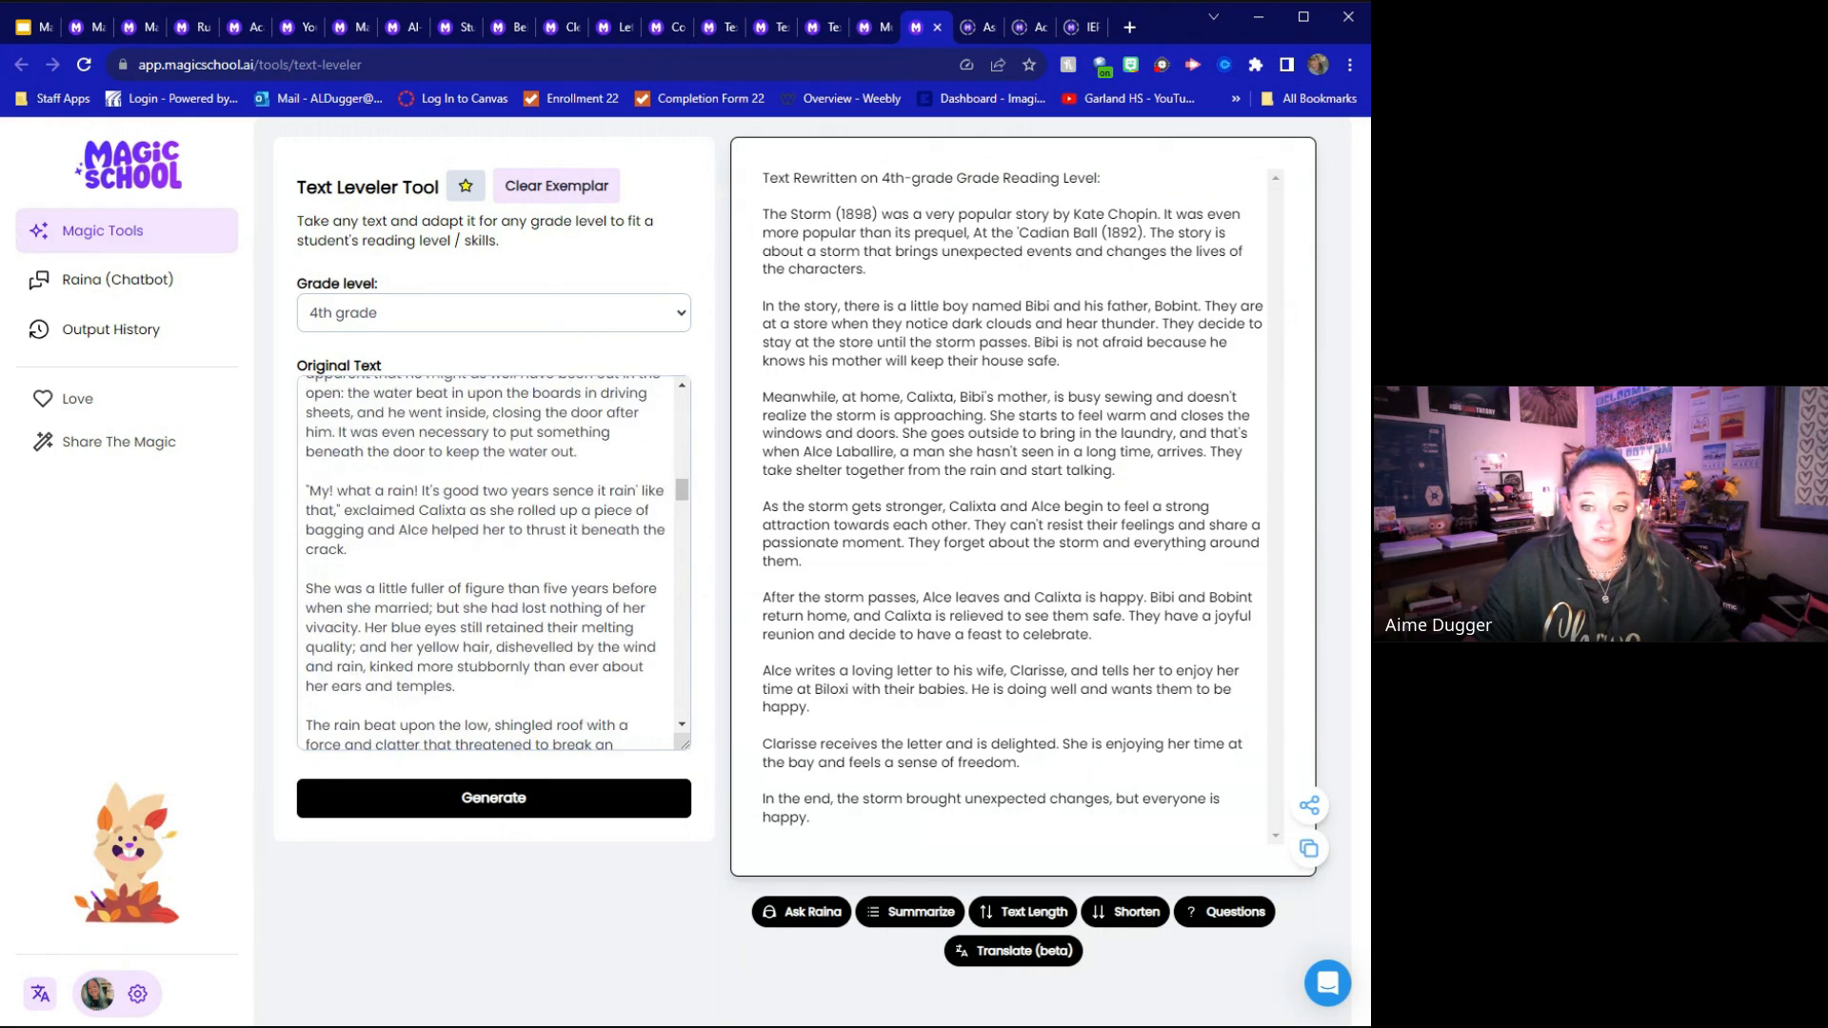
pyautogui.scroll(-10, 493, 561)
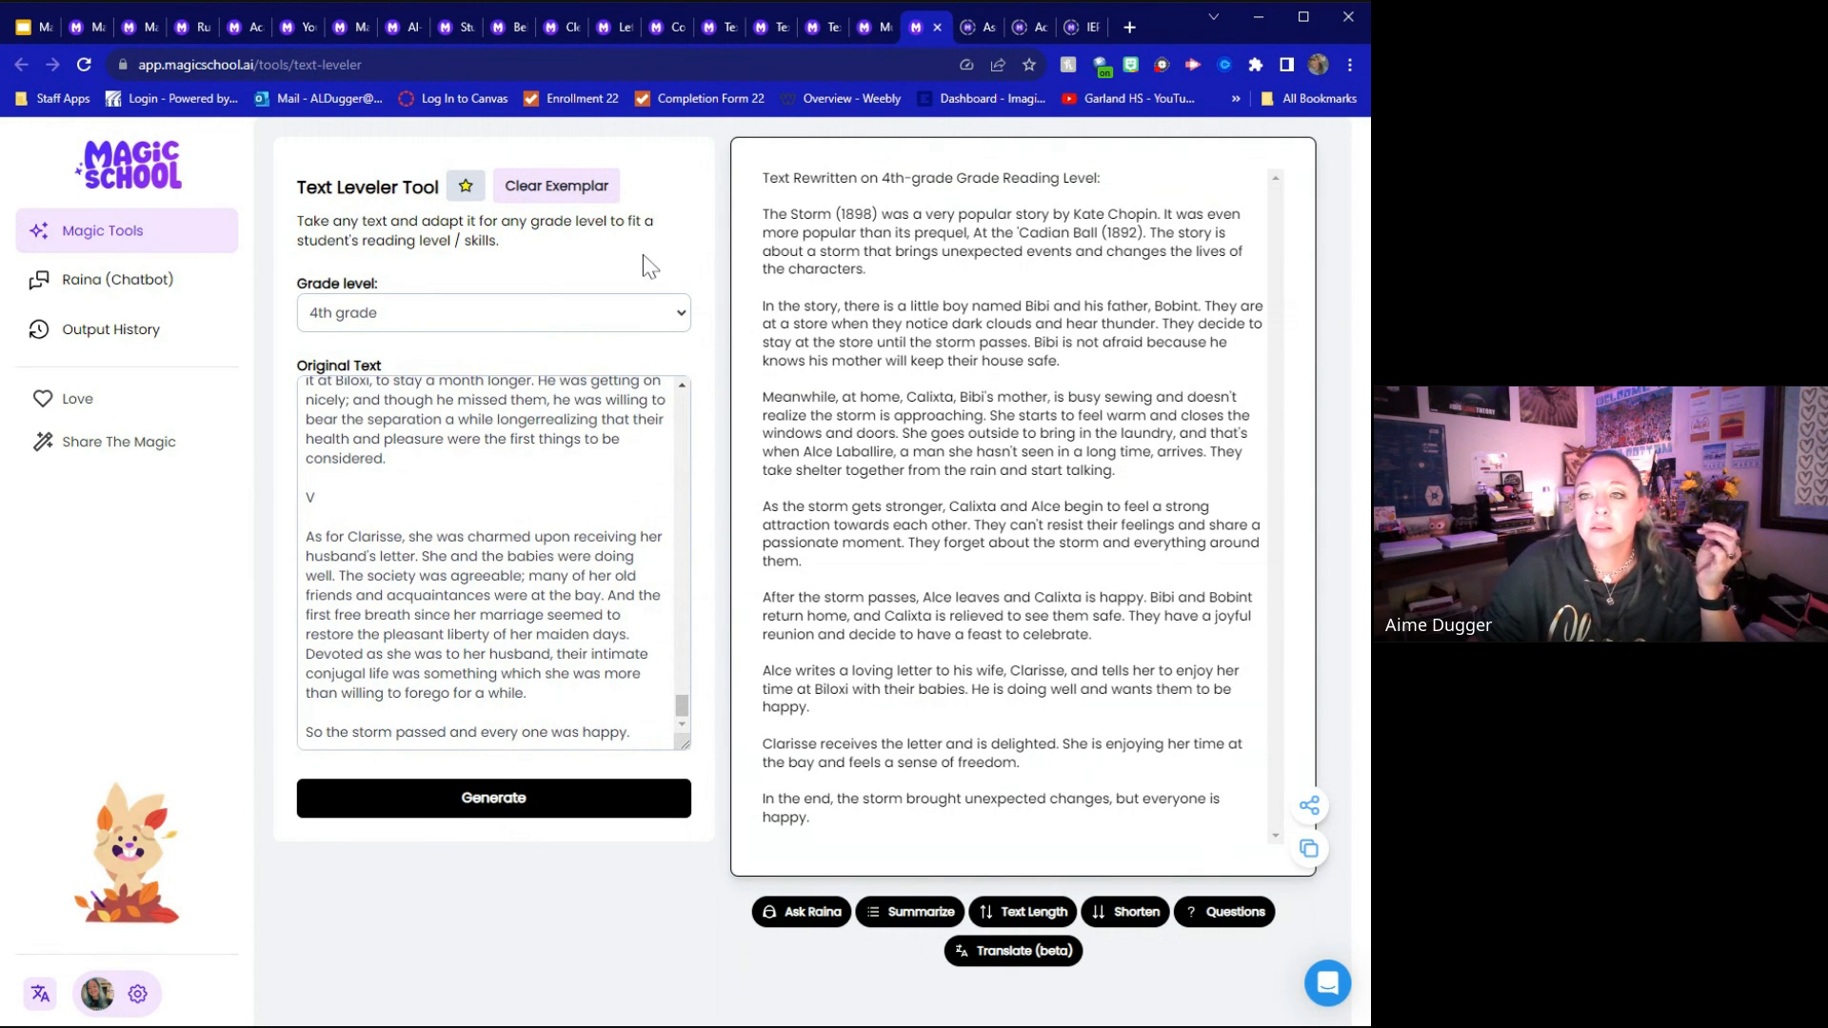
# Load the exemplar in the Assignment Scaffolder and generate a shortened version of the scaffolded assignment
pyautogui.click(985, 27)
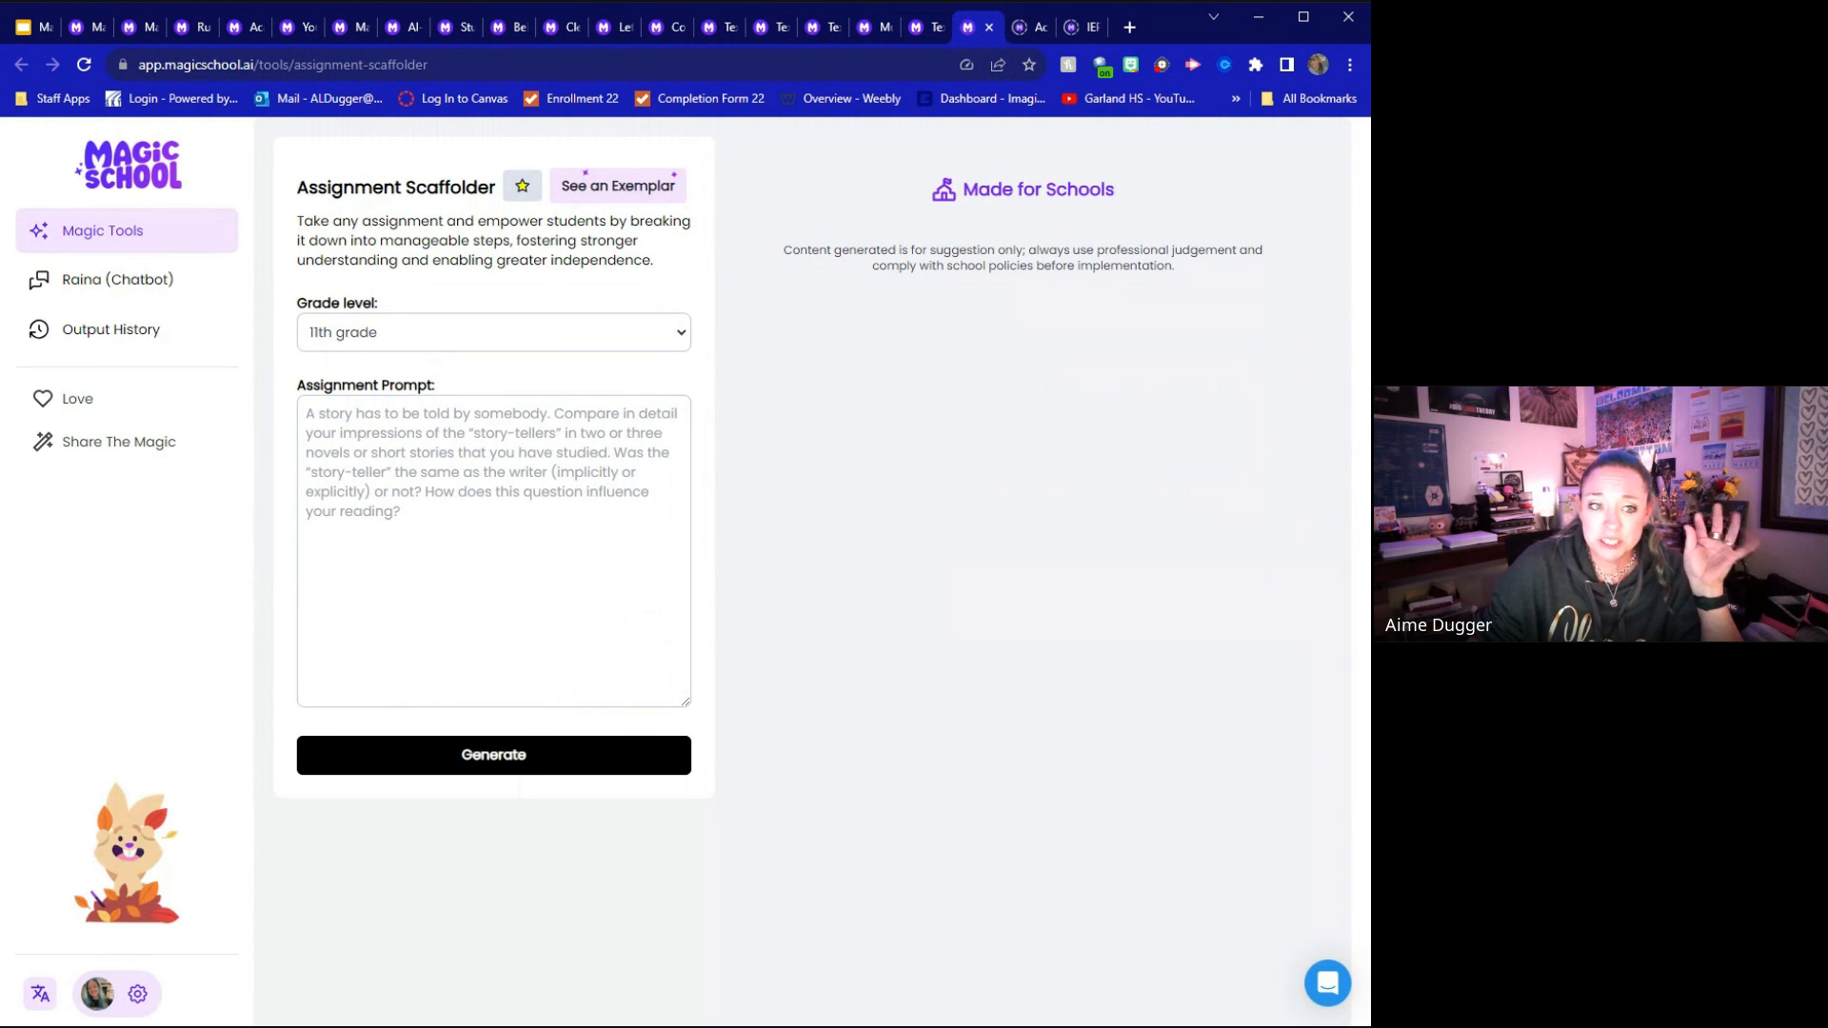
pyautogui.click(610, 195)
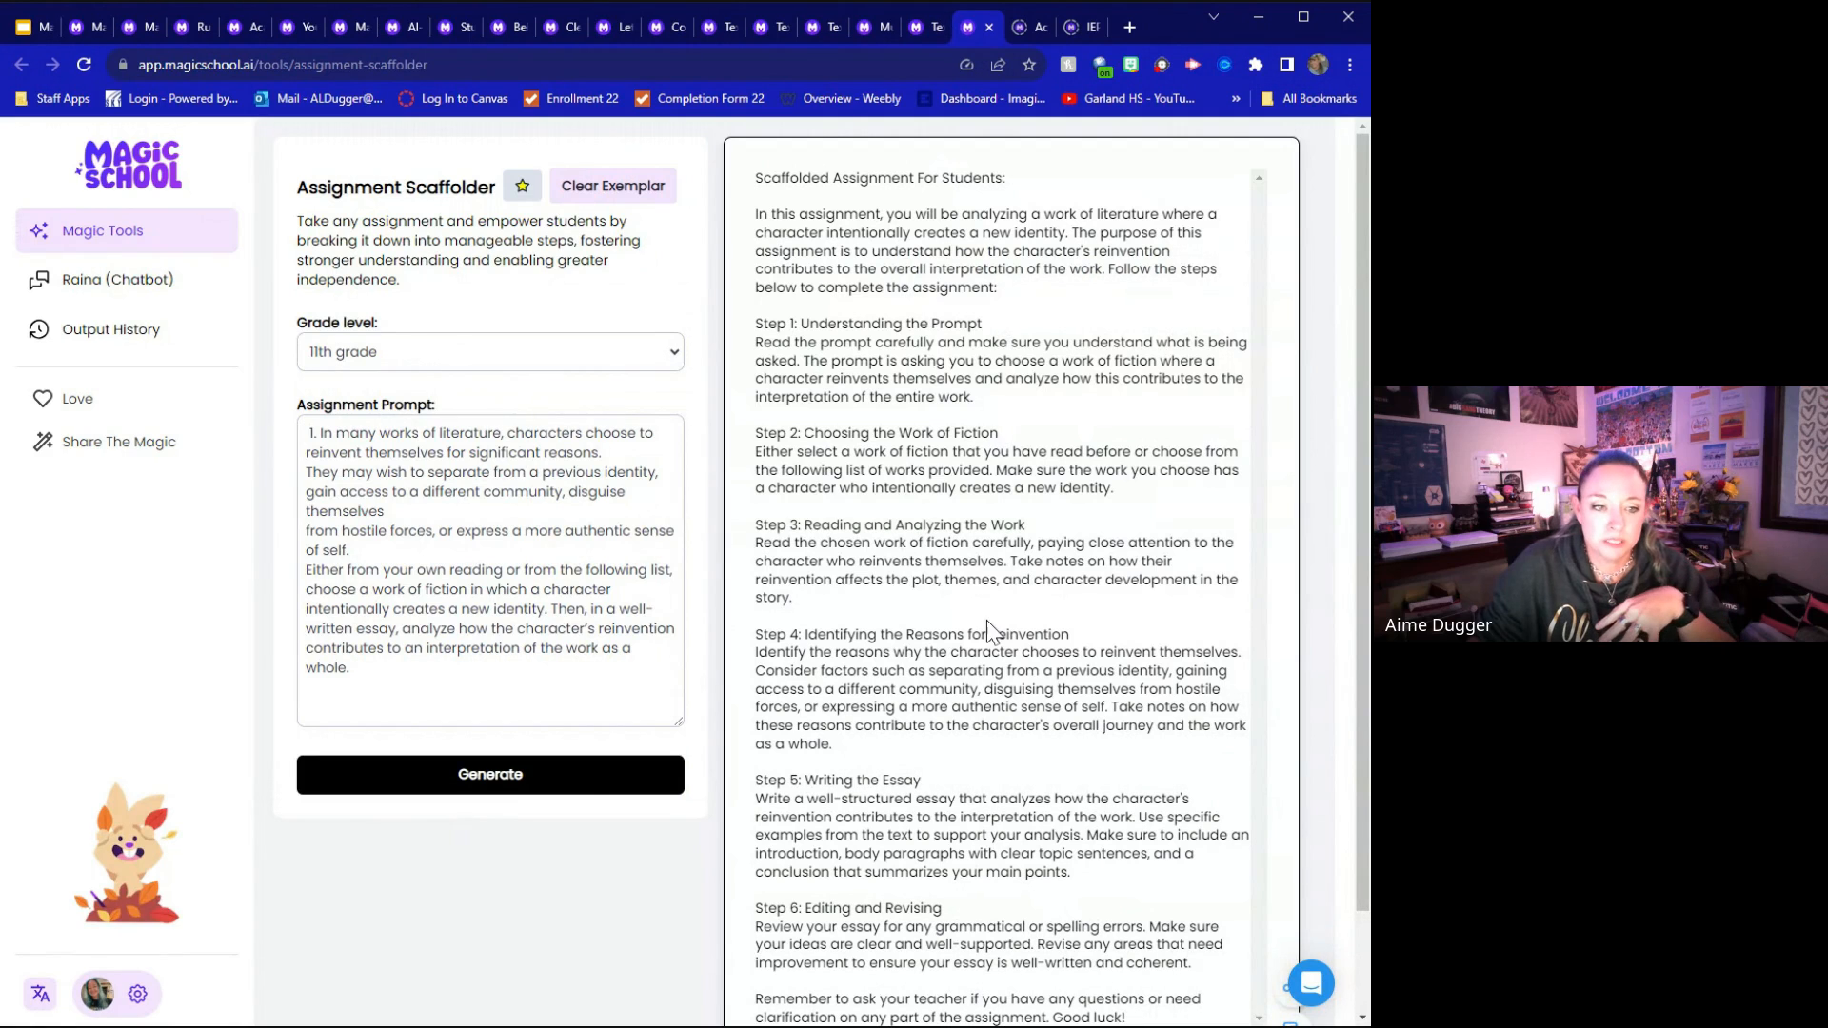
pyautogui.scroll(-2, 1009, 571)
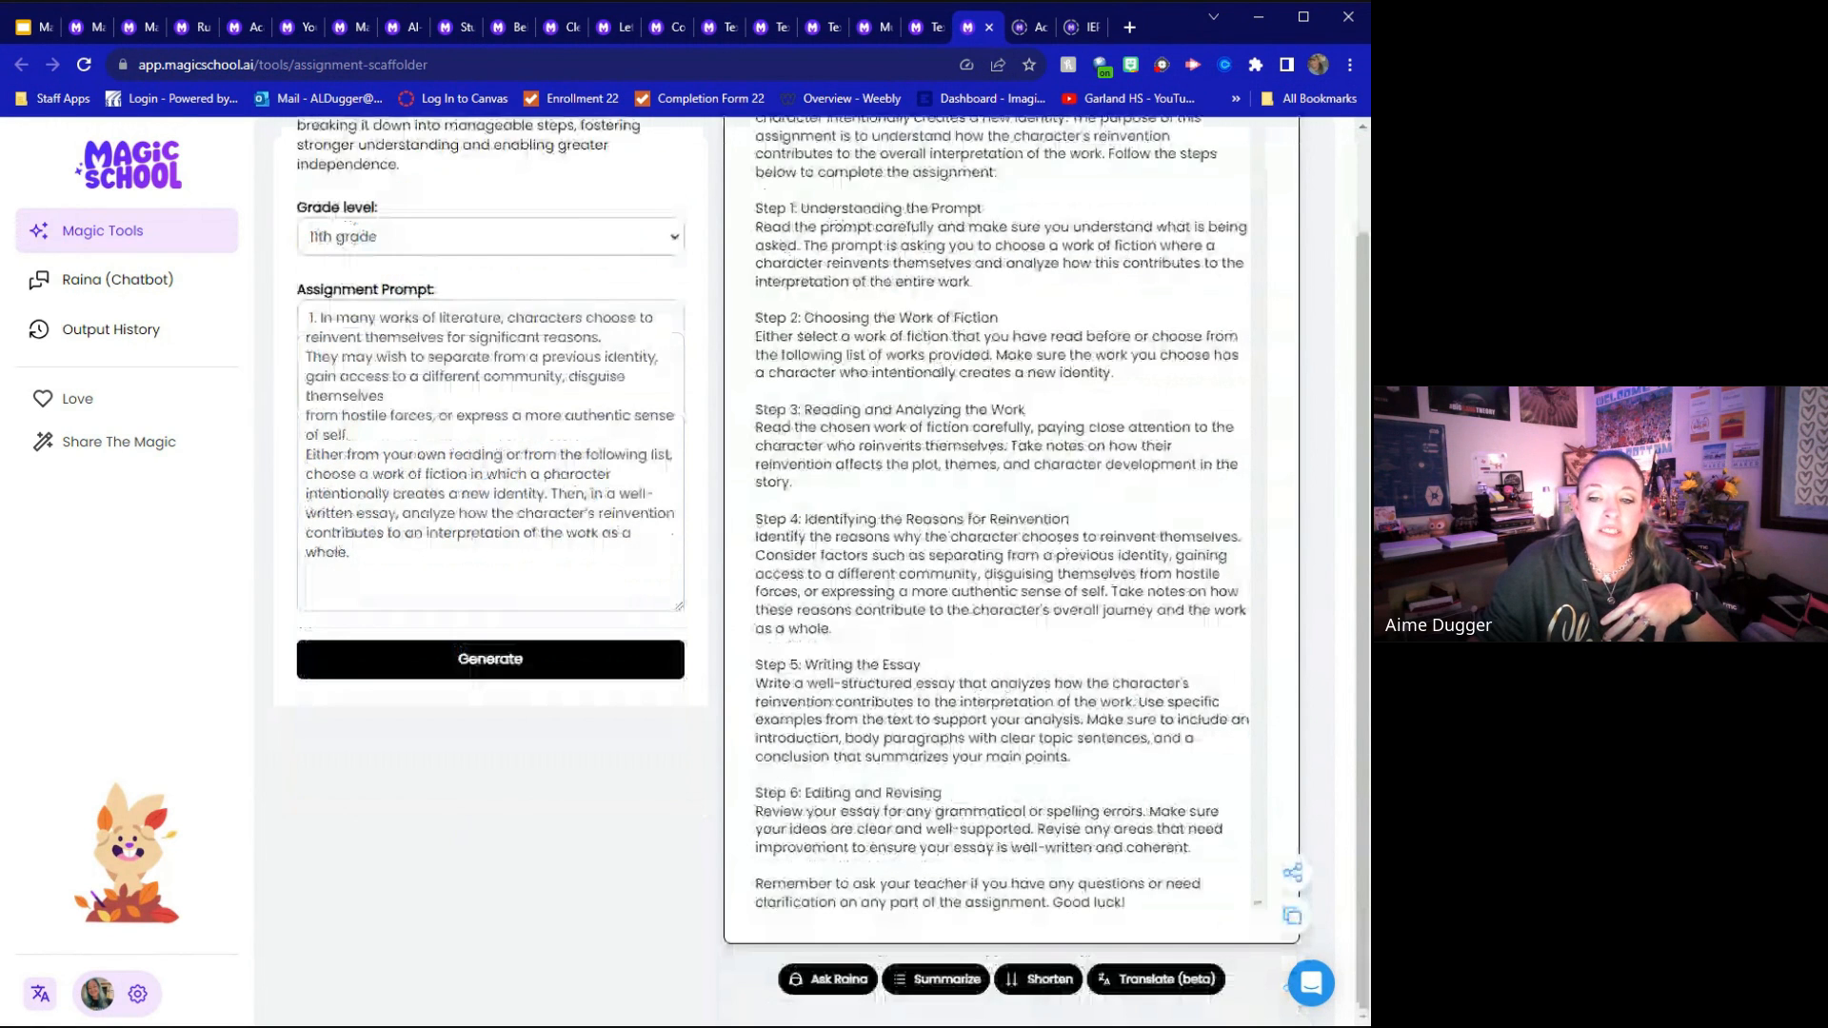
pyautogui.click(1035, 981)
pyautogui.scroll(-4, 1171, 742)
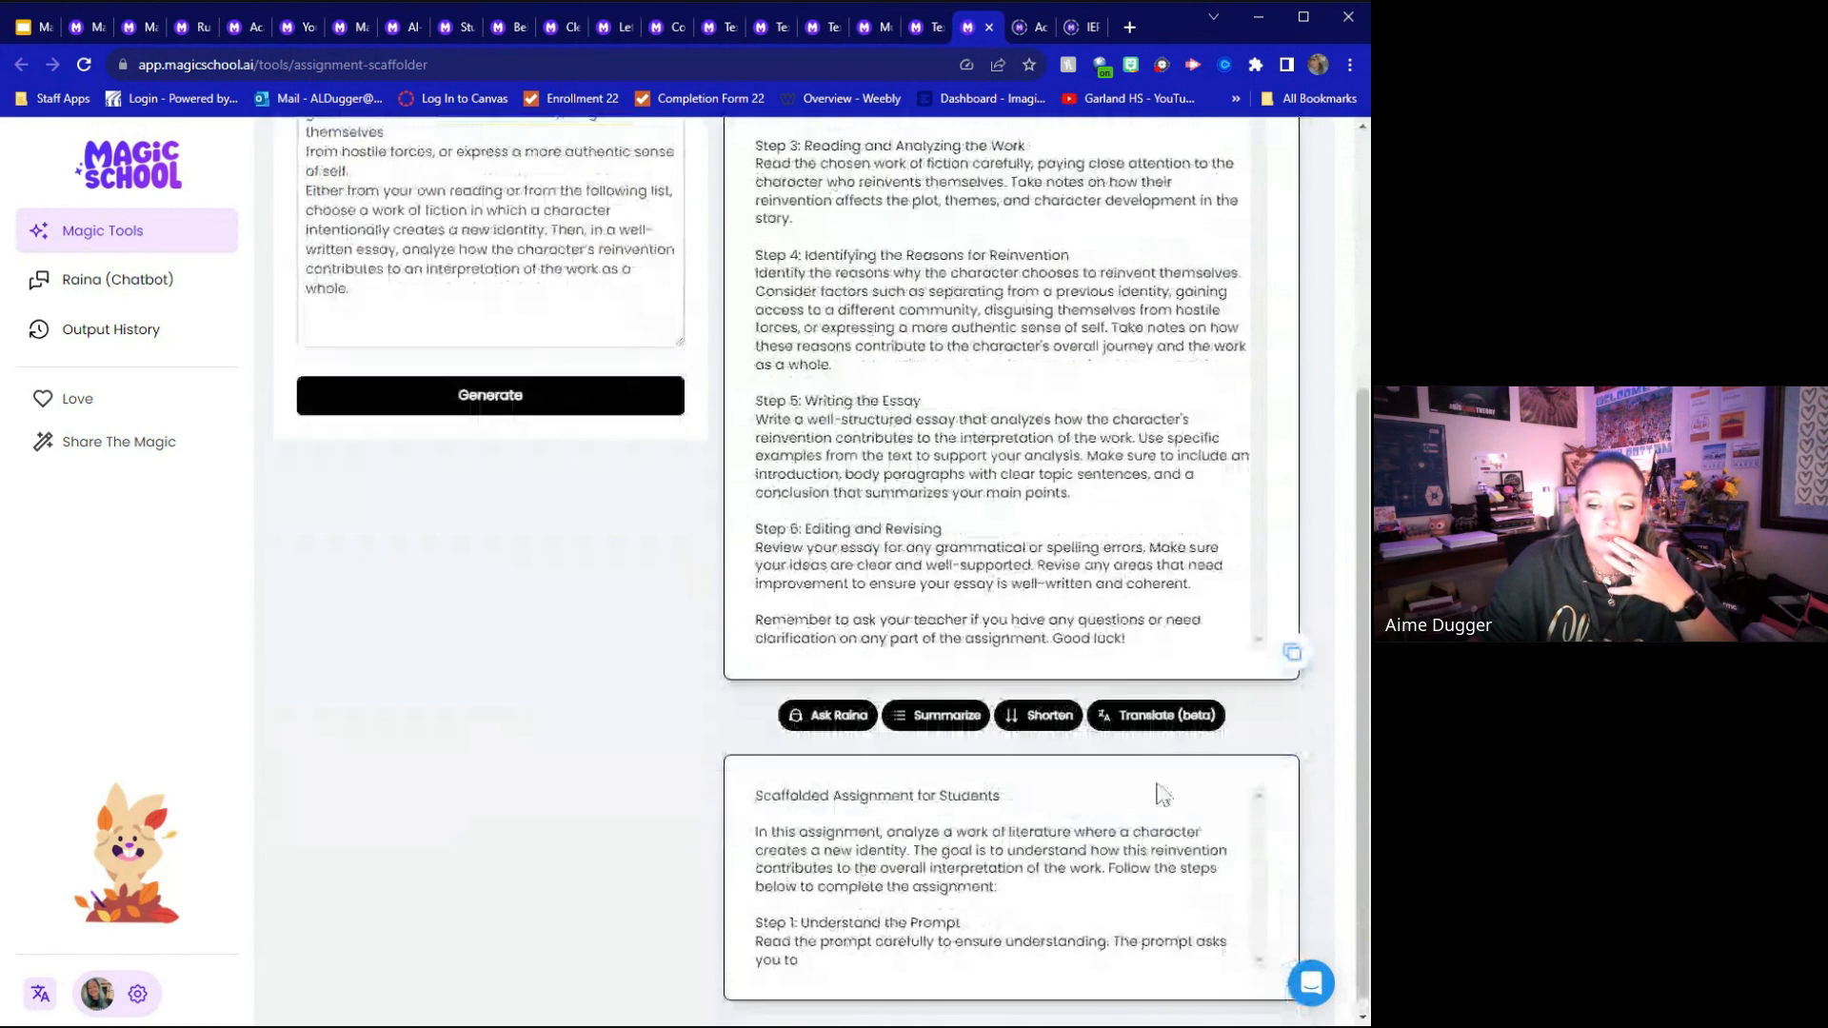
pyautogui.scroll(-1, 1152, 753)
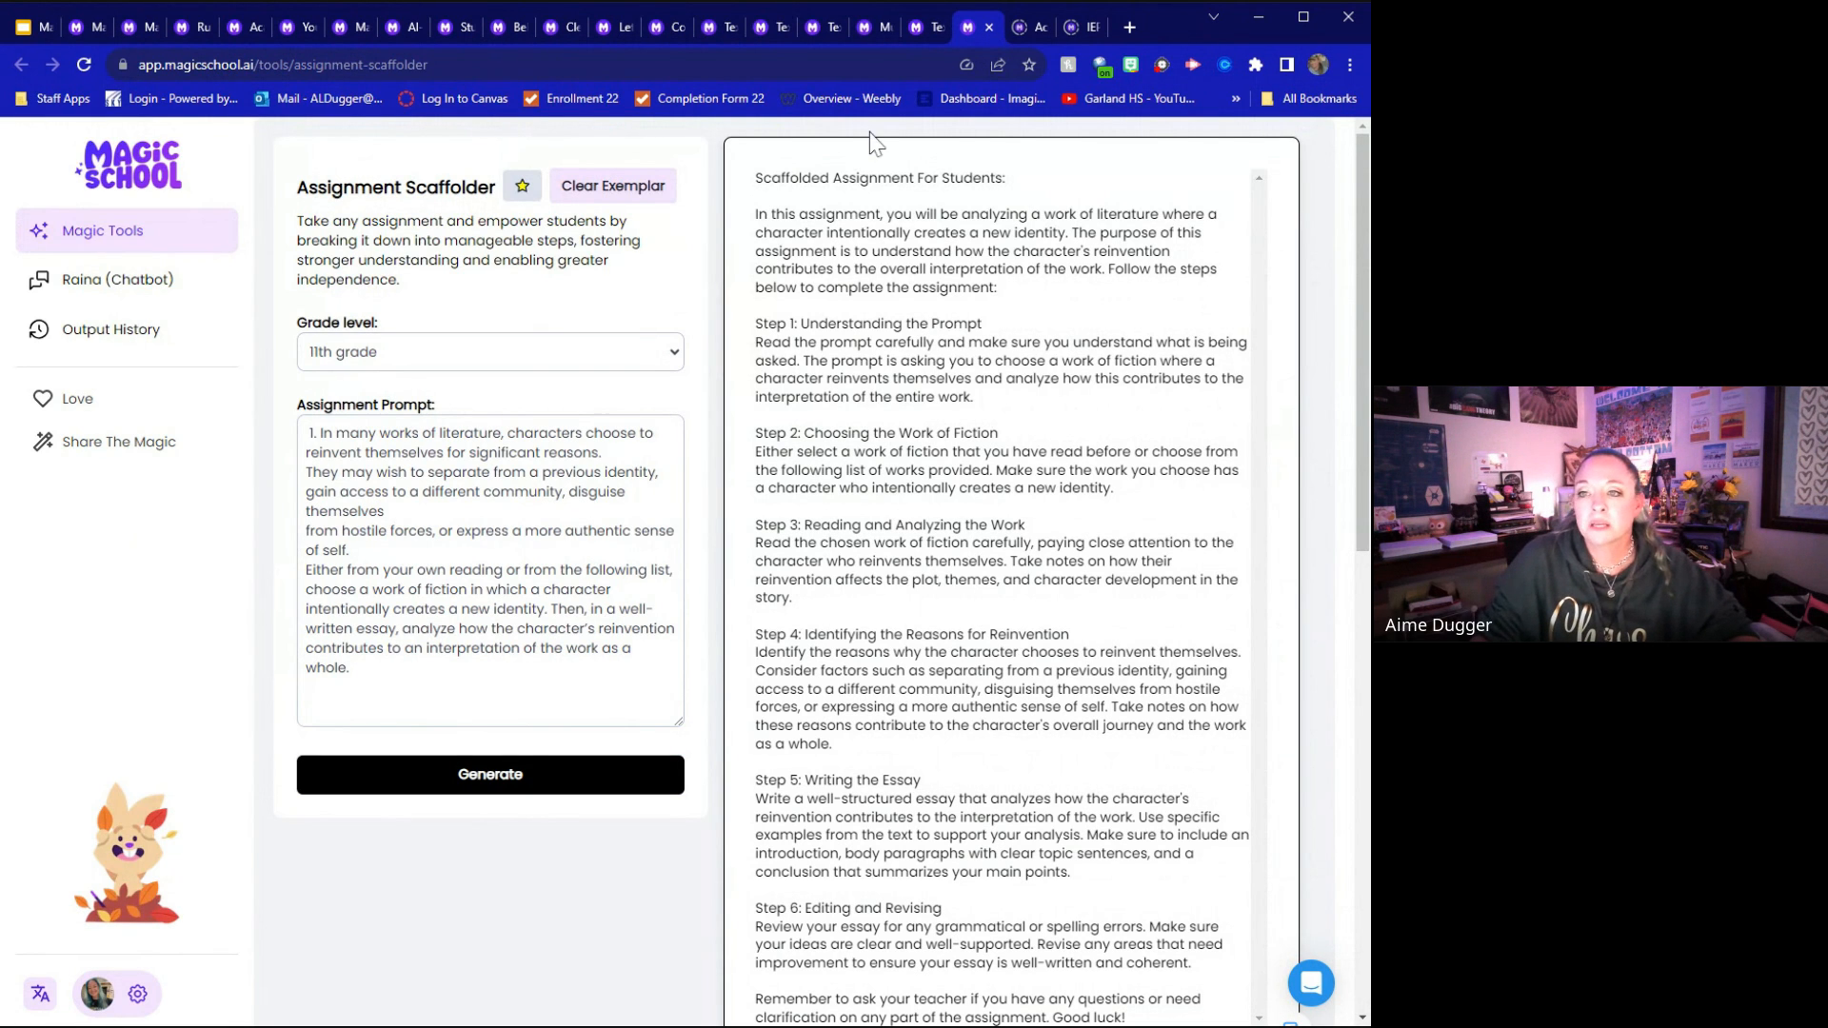
# Load the exemplar in the Accommodation Suggestion Generator, set the grade level to 9th grade and generate new accommodations
pyautogui.click(1032, 22)
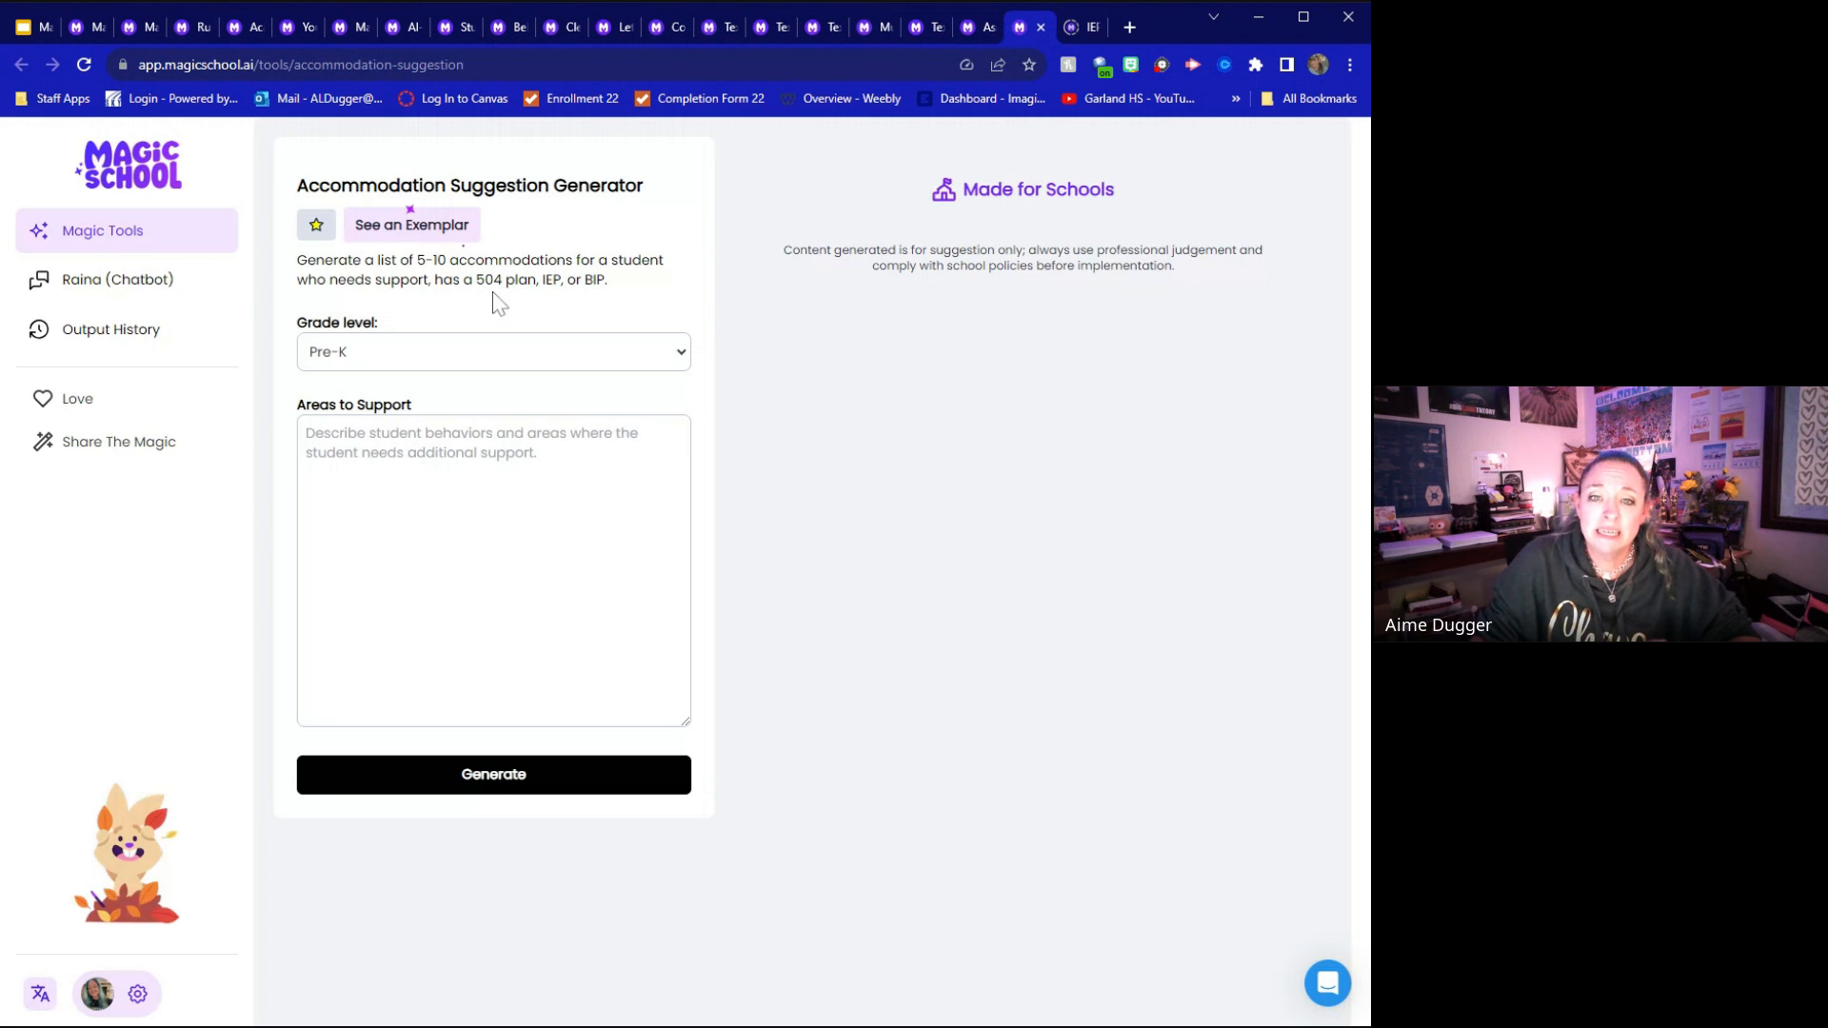
pyautogui.click(426, 229)
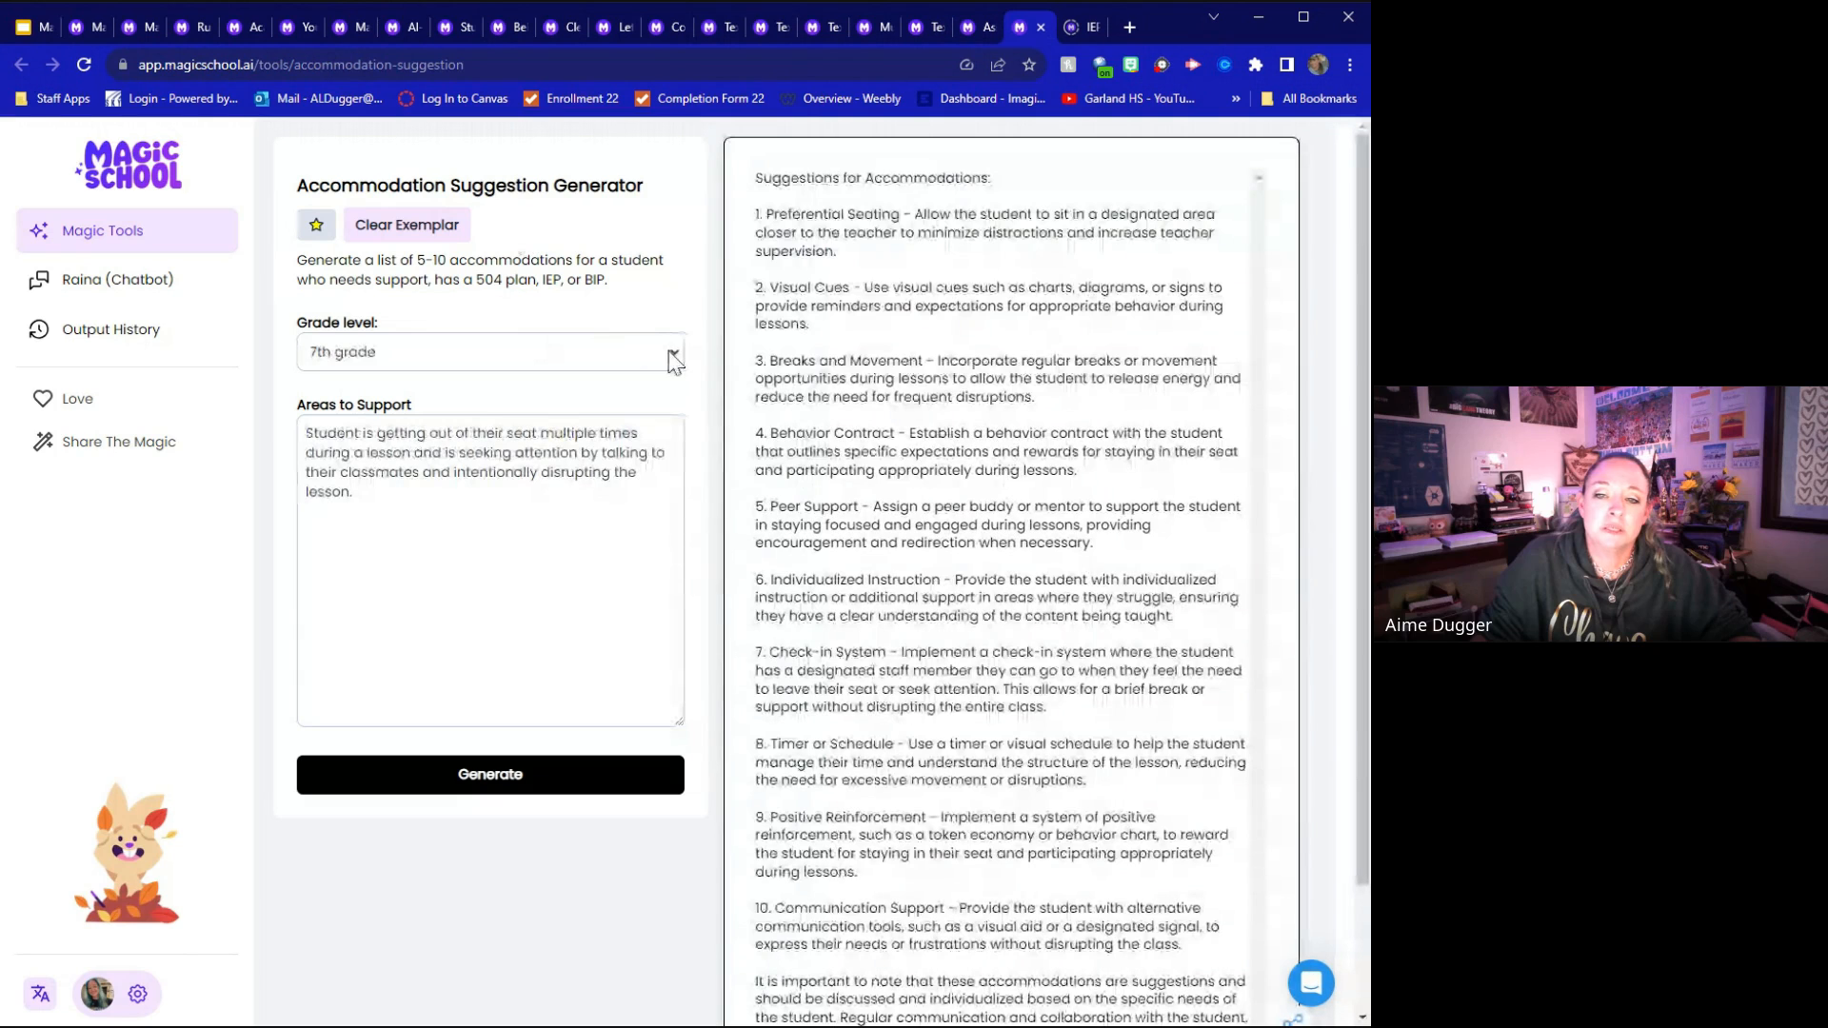
pyautogui.click(526, 358)
pyautogui.click(389, 598)
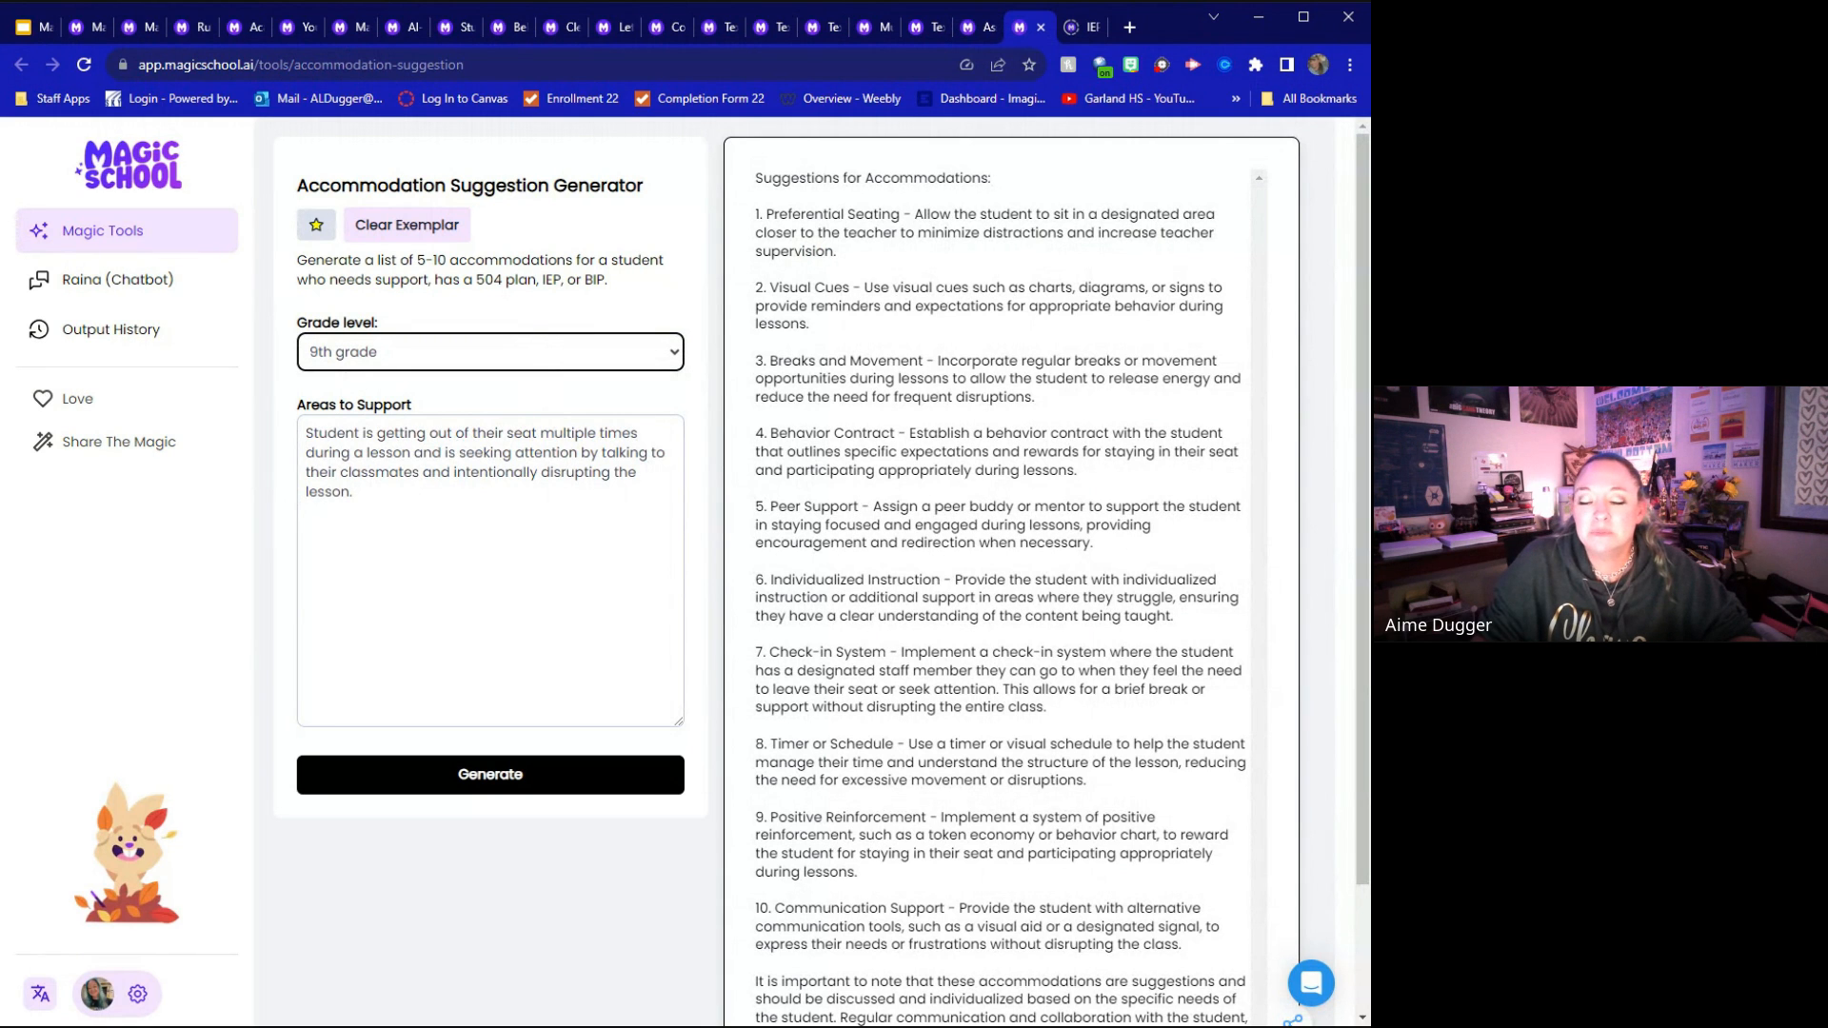
pyautogui.click(439, 776)
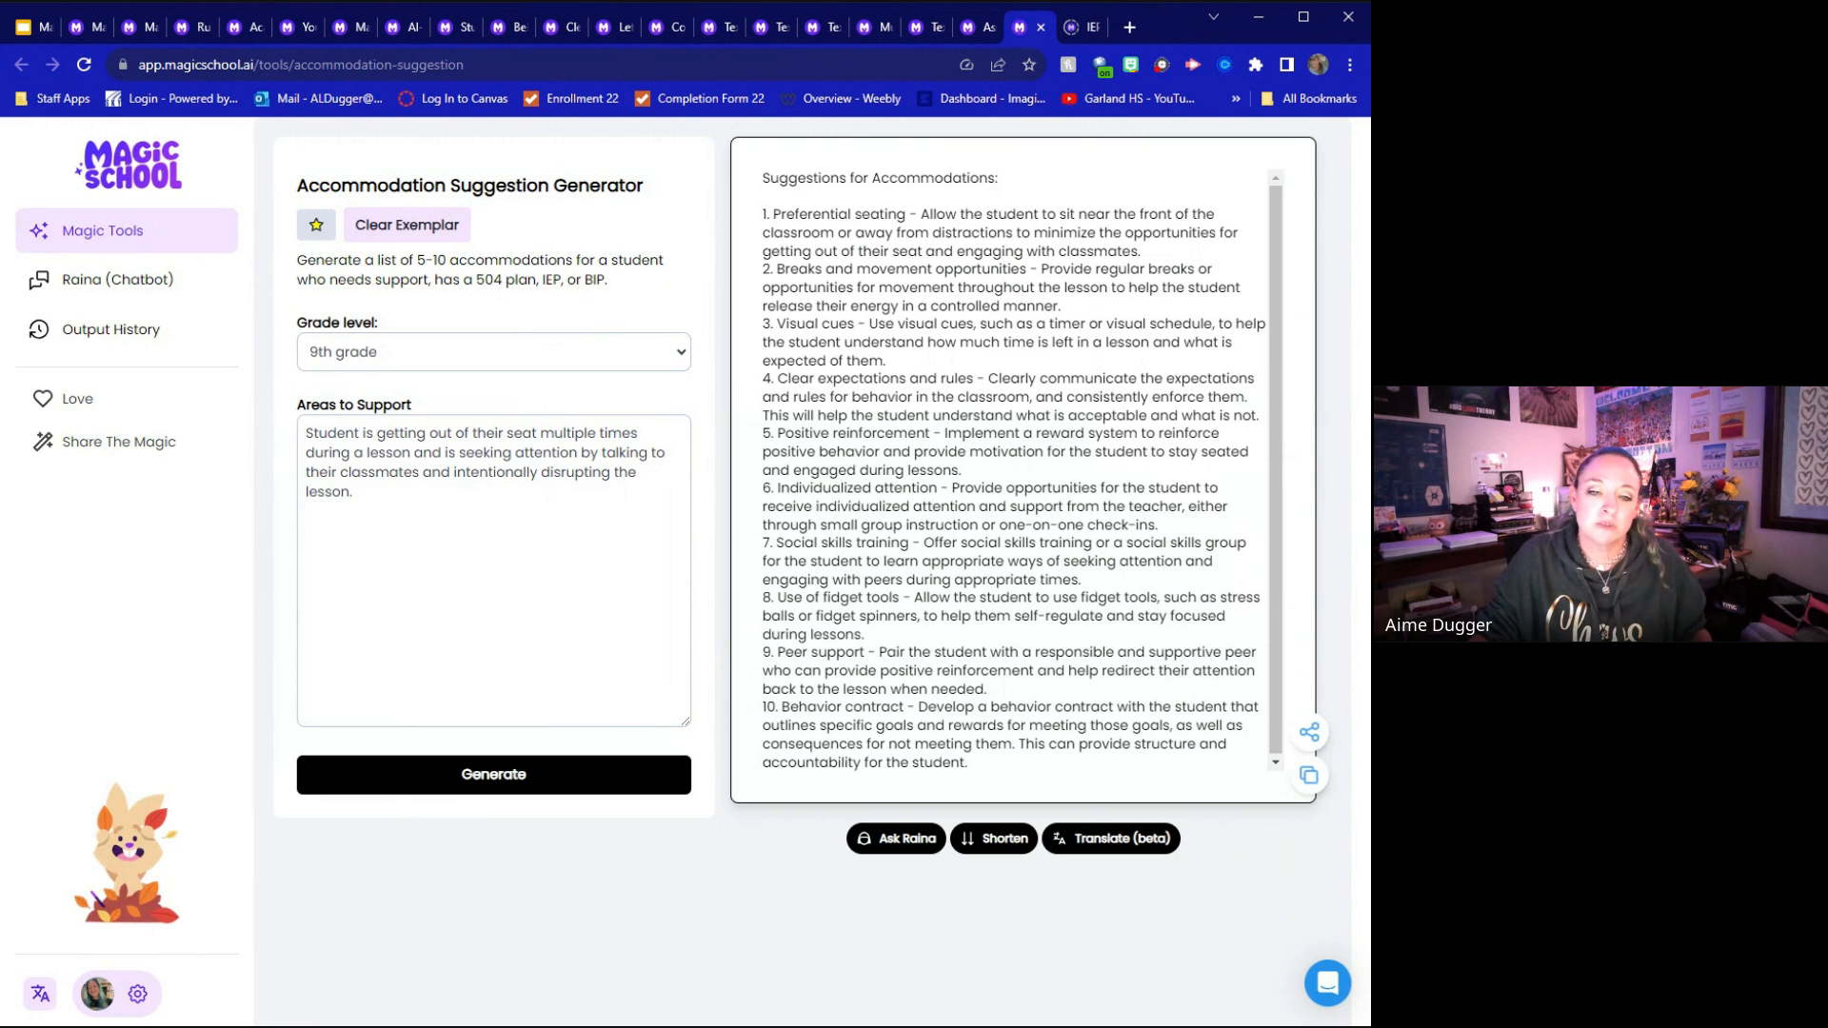
# Generate accommodations for "Student is having difficulty with learning the Civil war" and highlight the example sentence under multisensory learning
pyautogui.moveTo(354, 493); pyautogui.dragTo(304, 432)
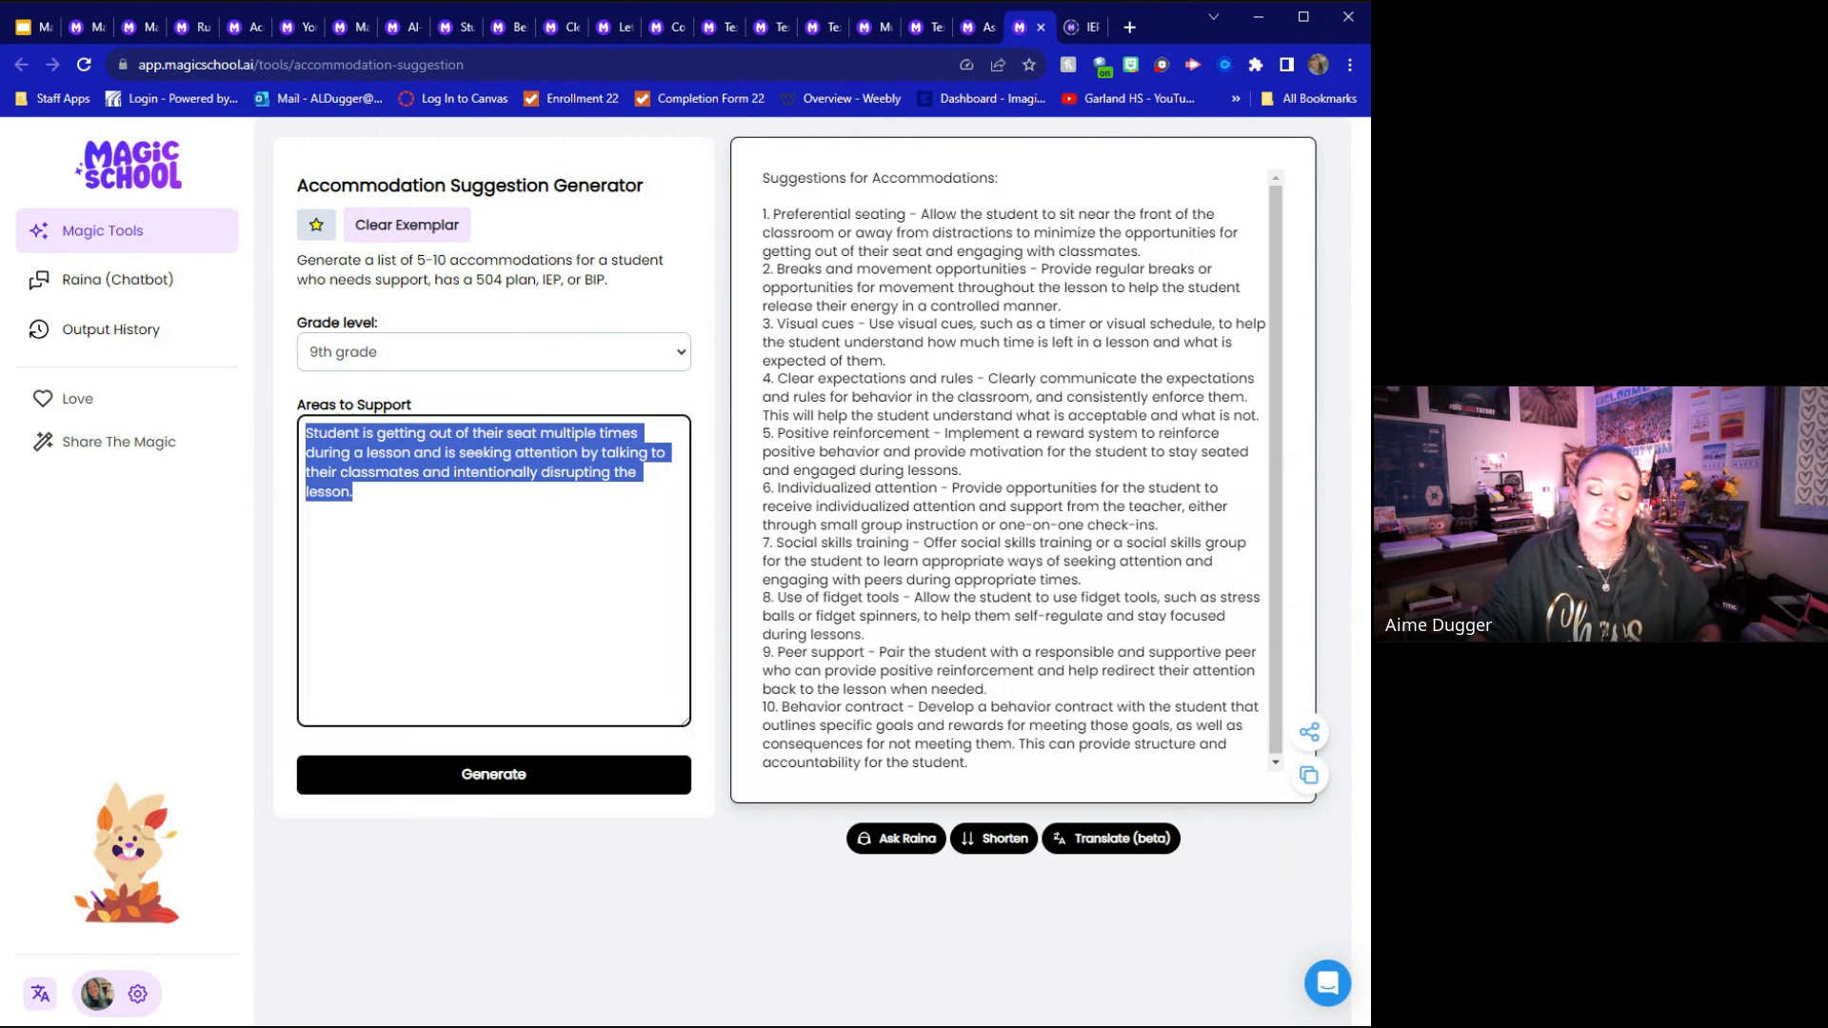
pyautogui.write('STufd')
pyautogui.press('BackSpace')
pyautogui.press('BackSpace')
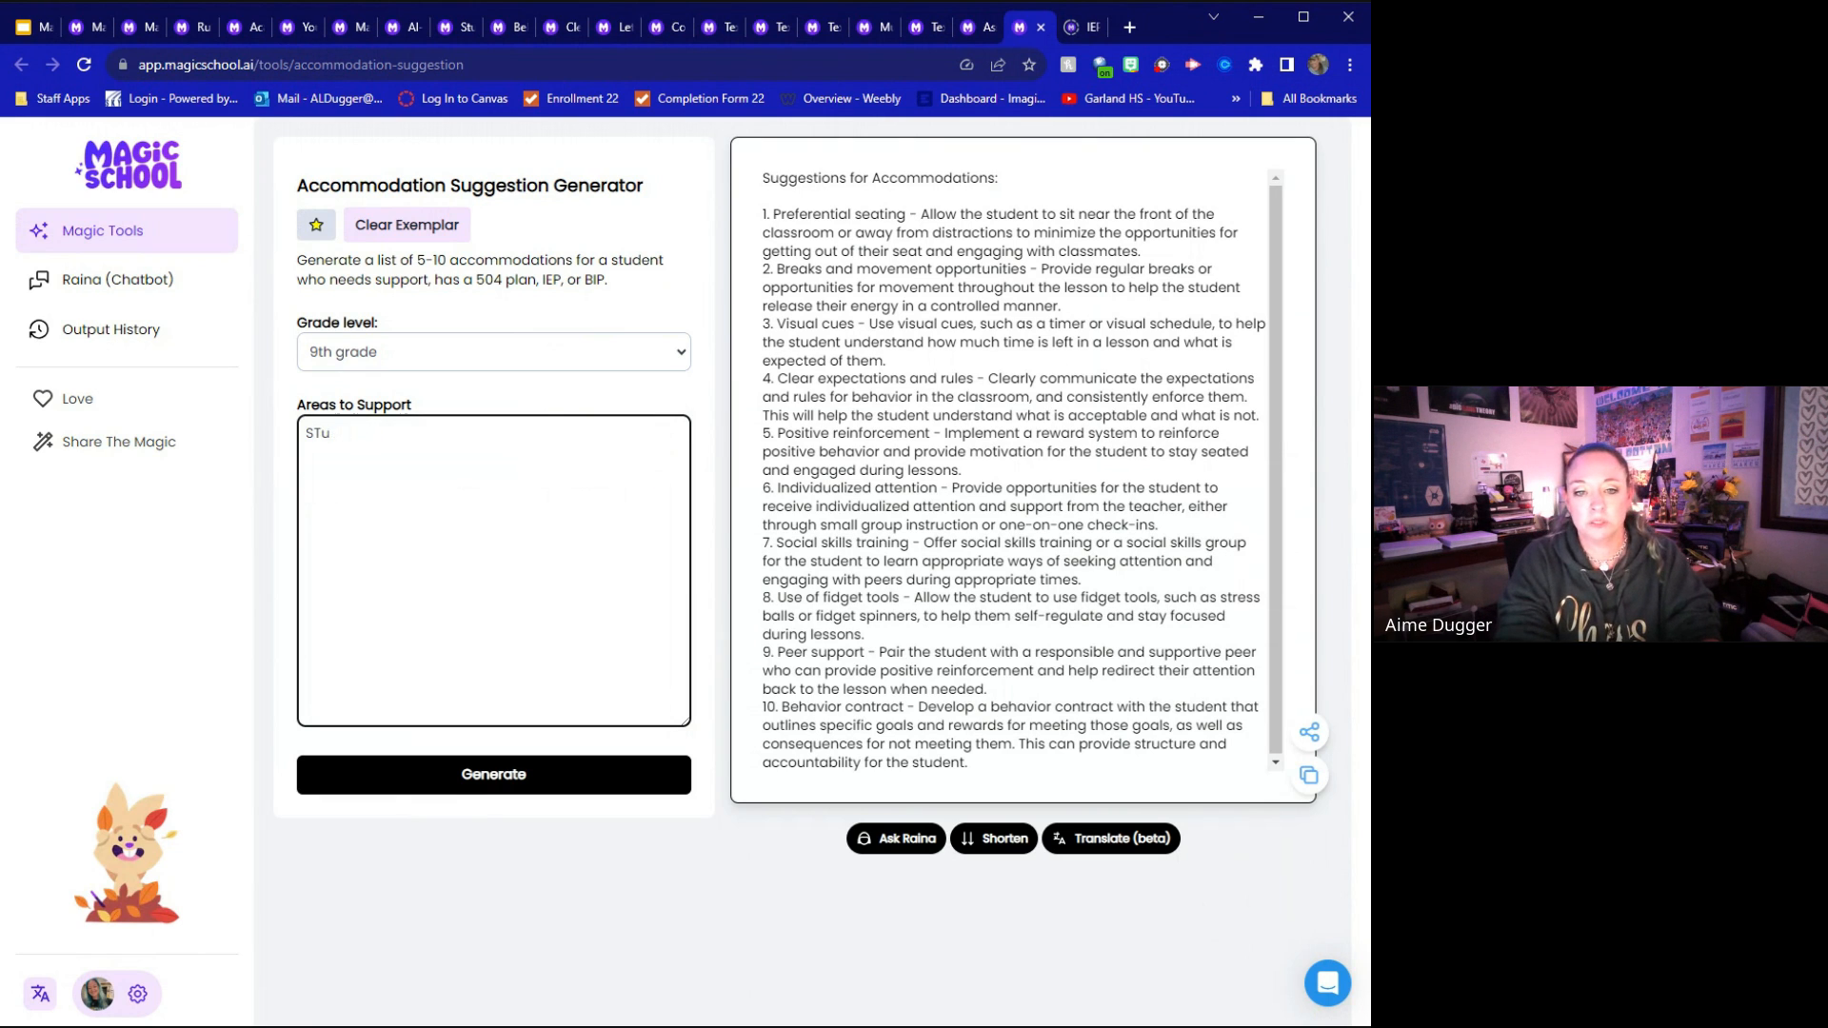
pyautogui.write('tudent is ')
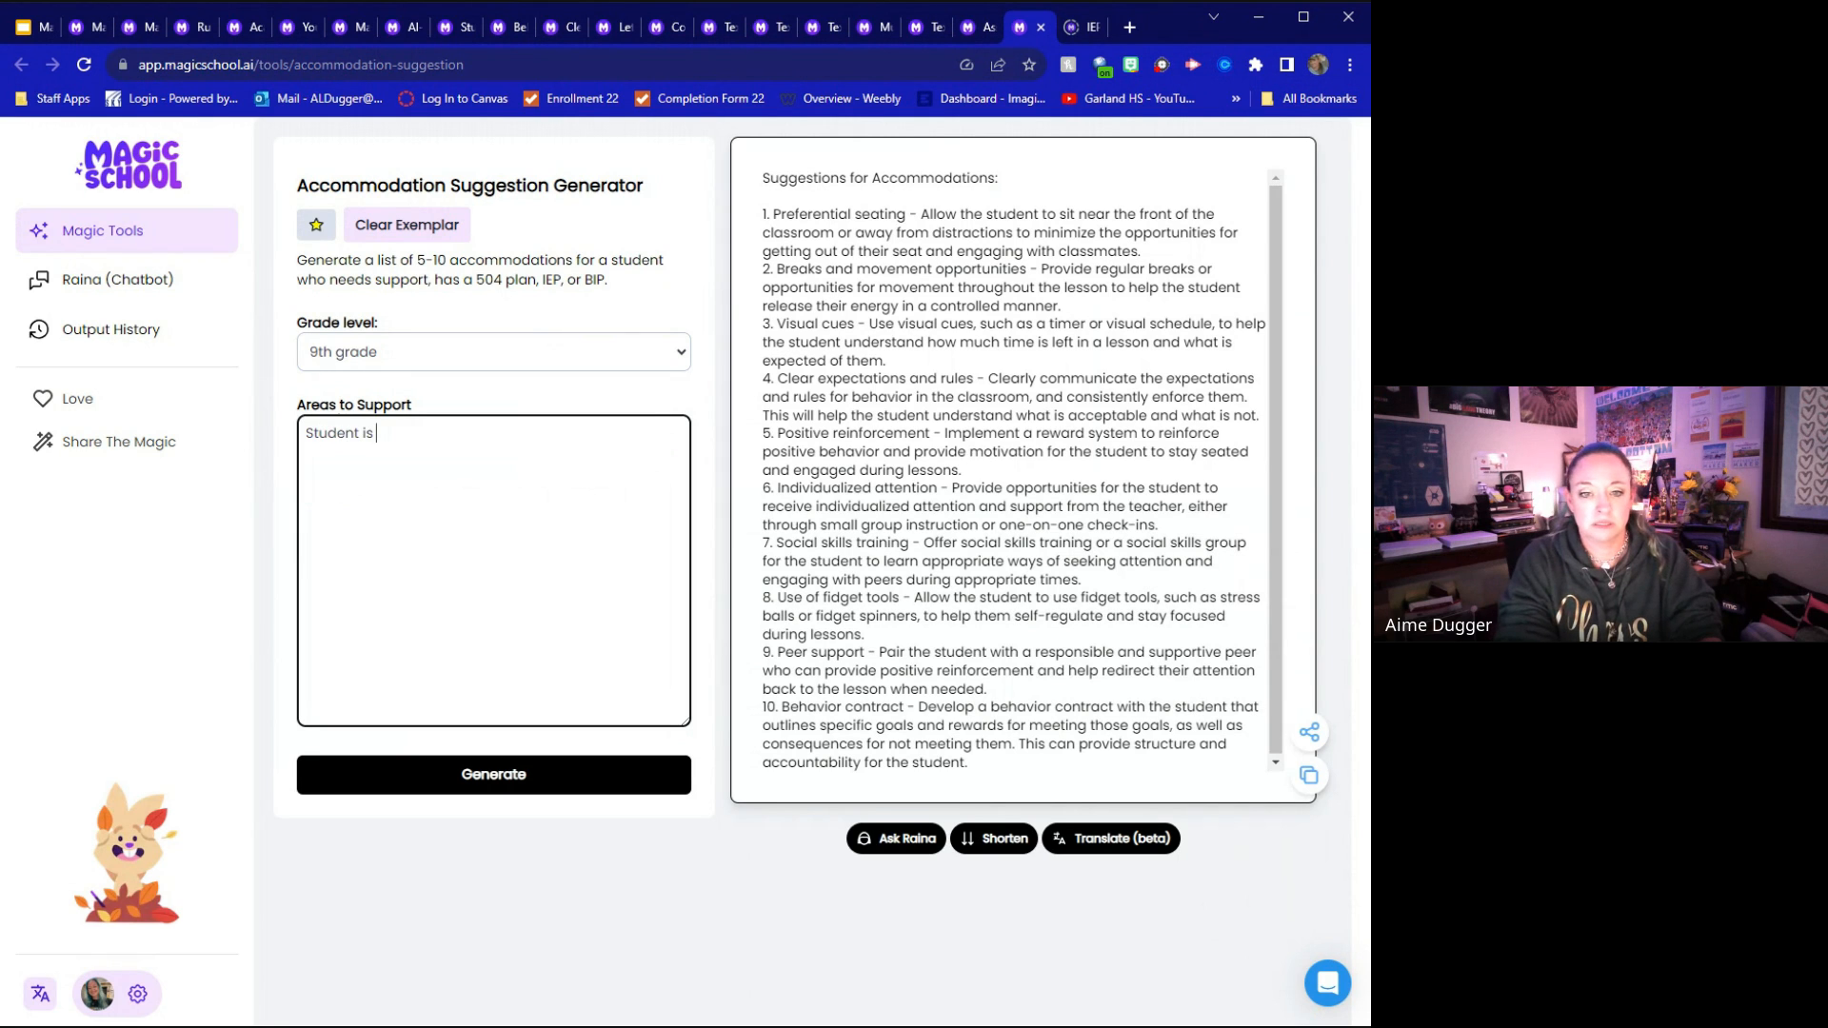
pyautogui.write('having ')
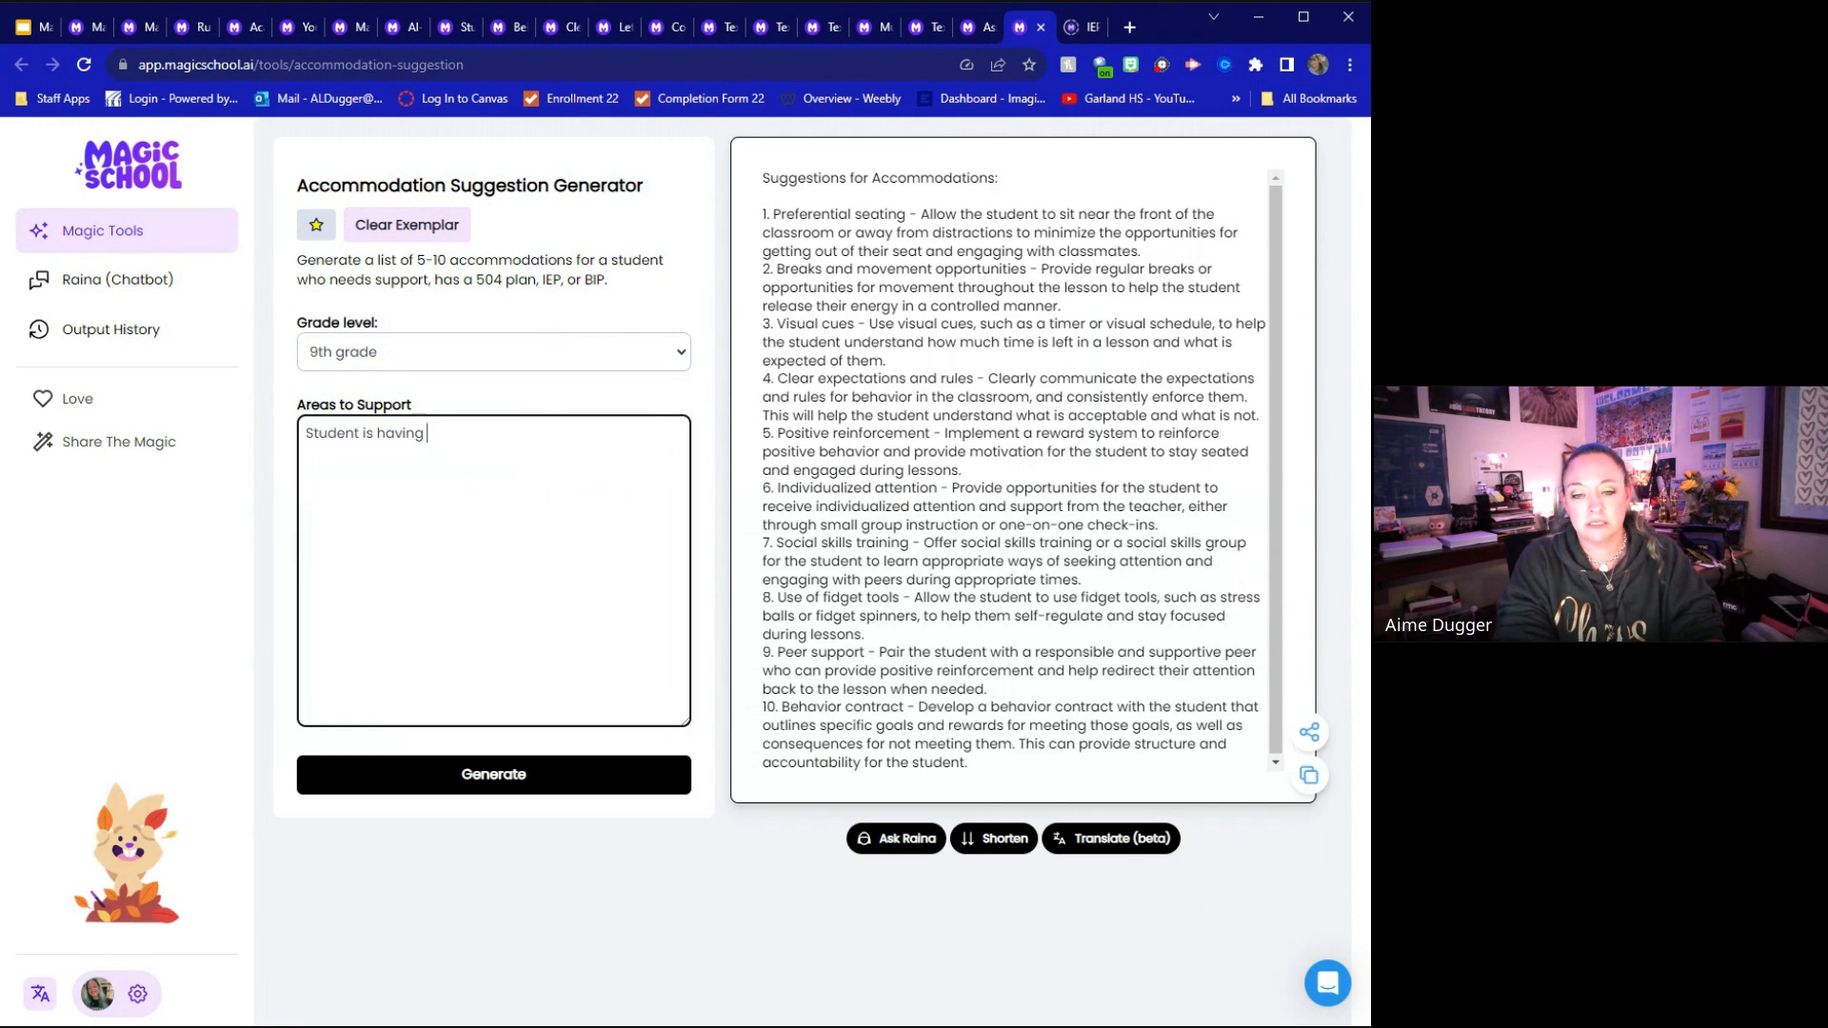
pyautogui.write('difficulty with ')
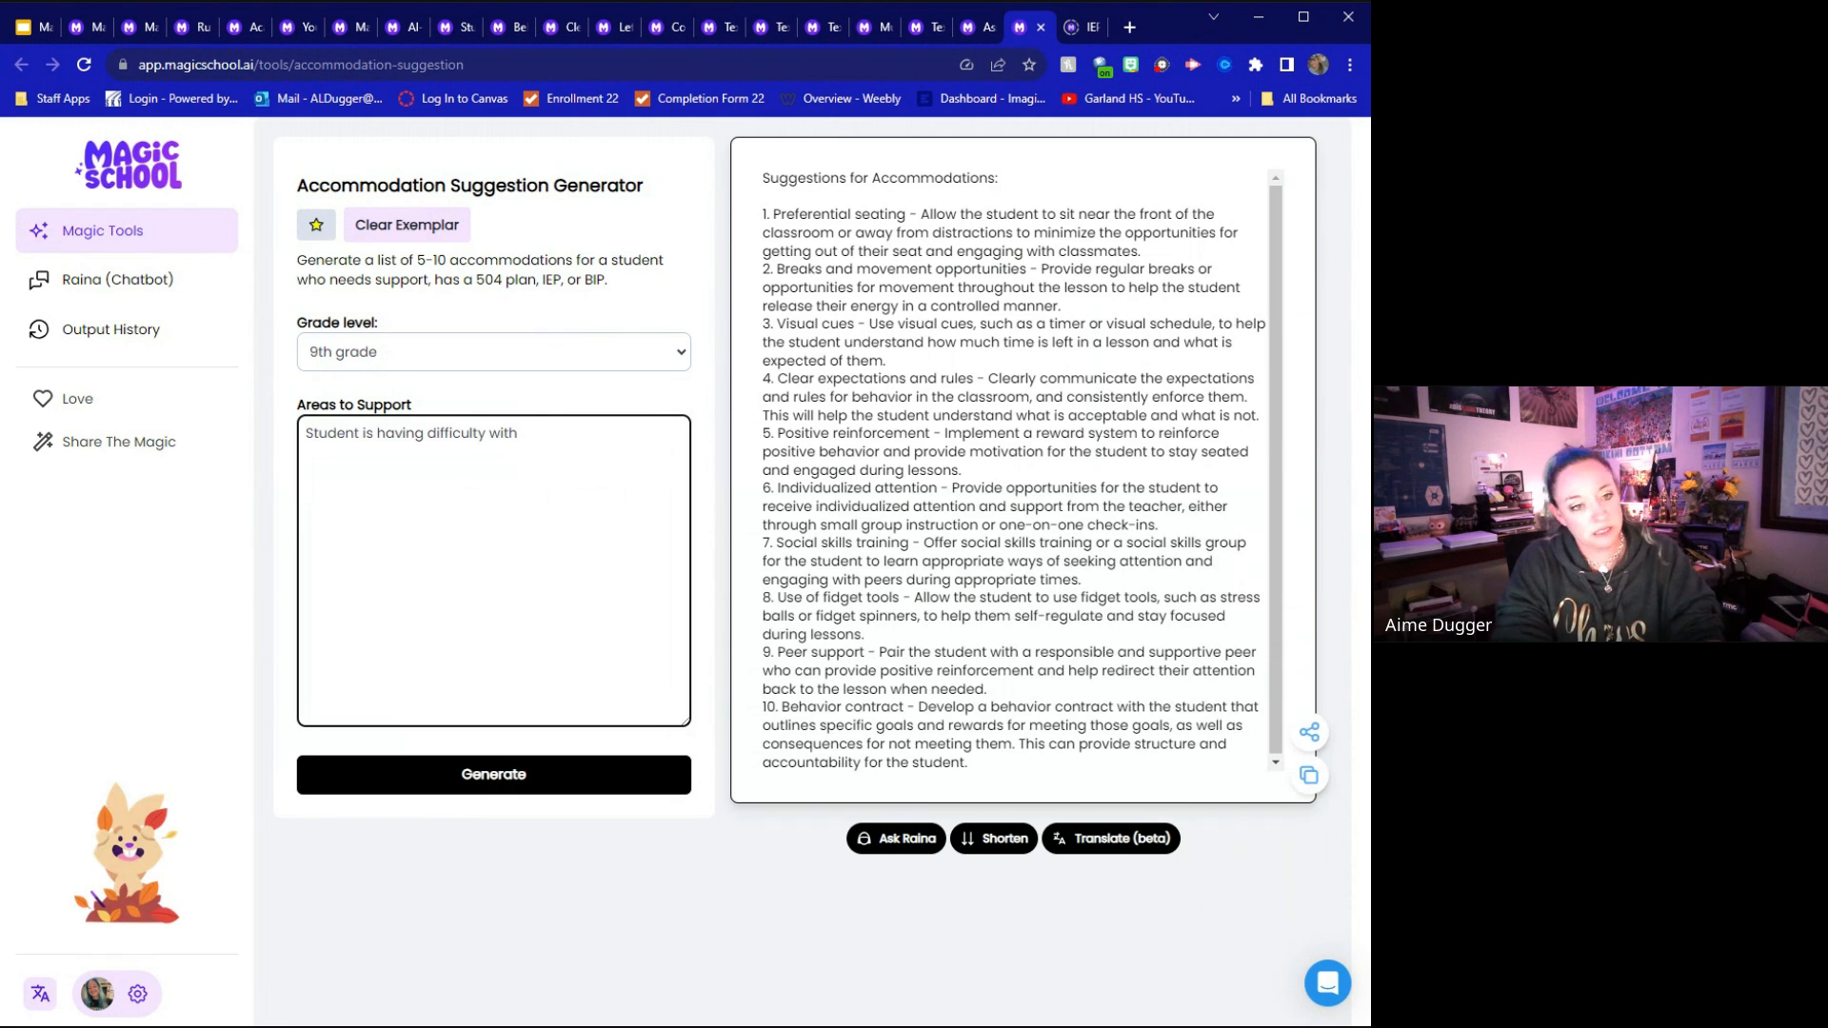
pyautogui.write('learn')
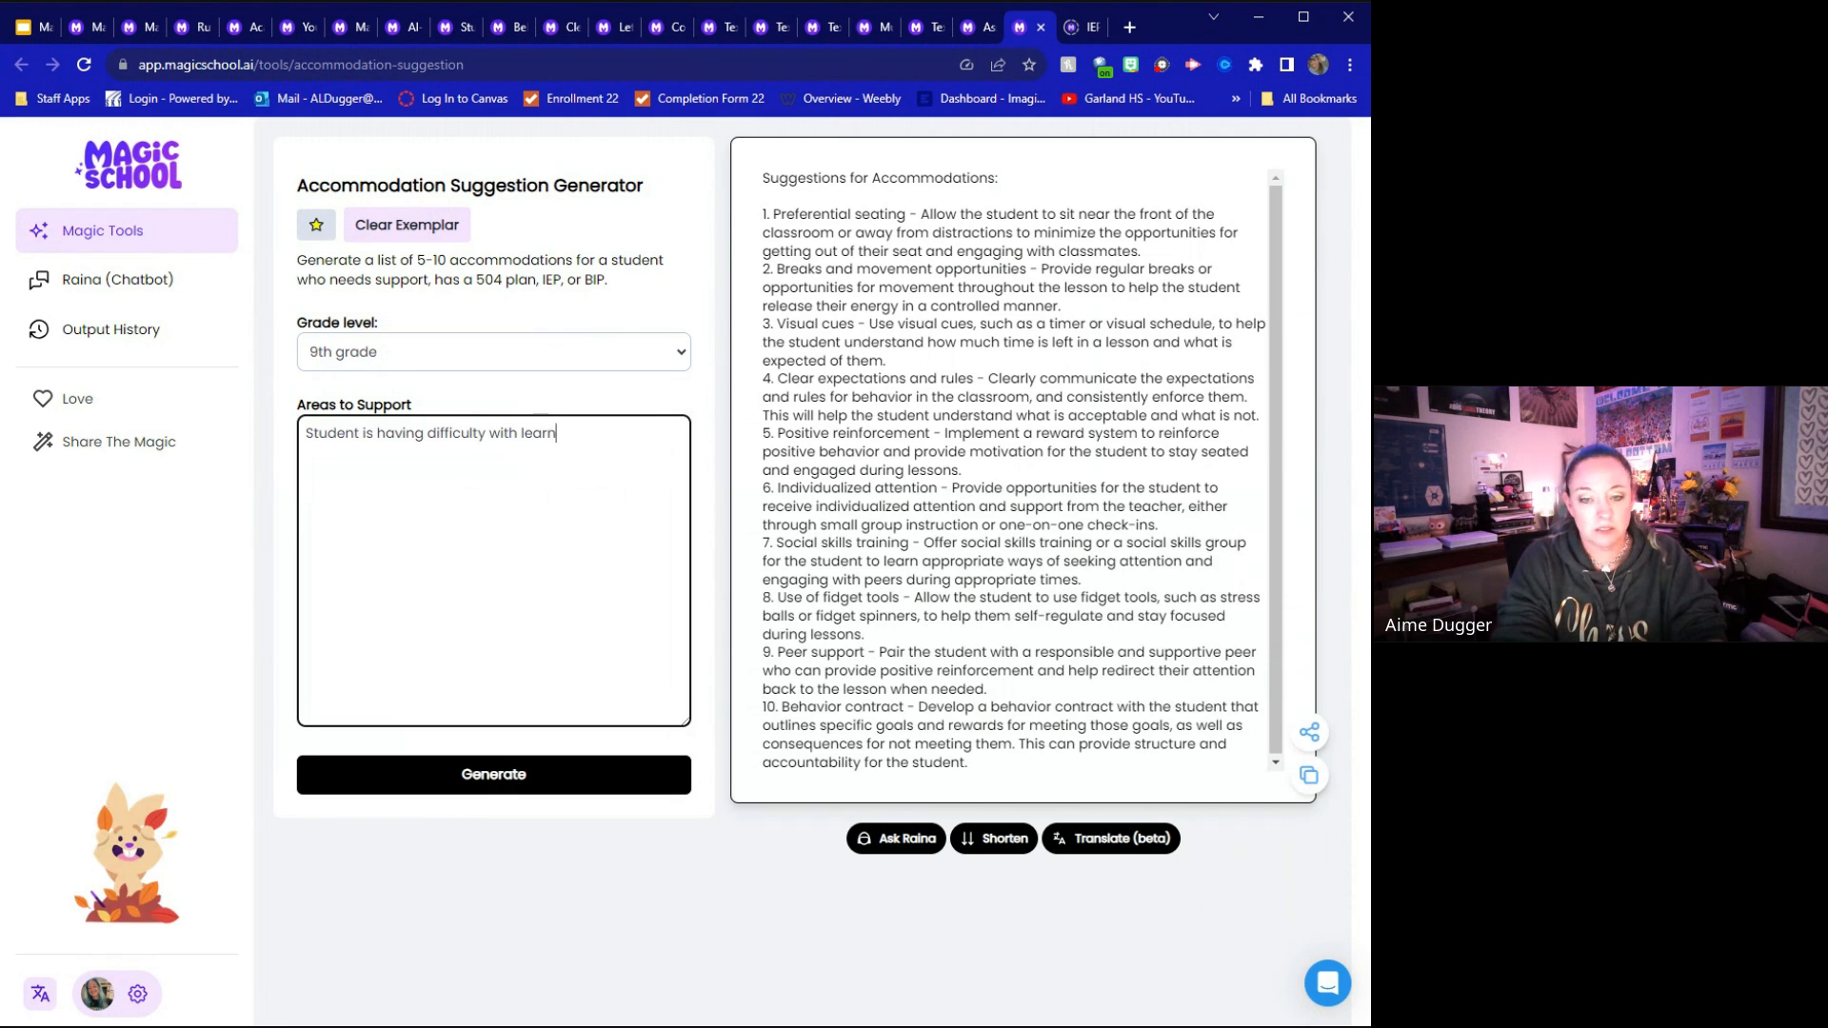
pyautogui.write('ing the Civ')
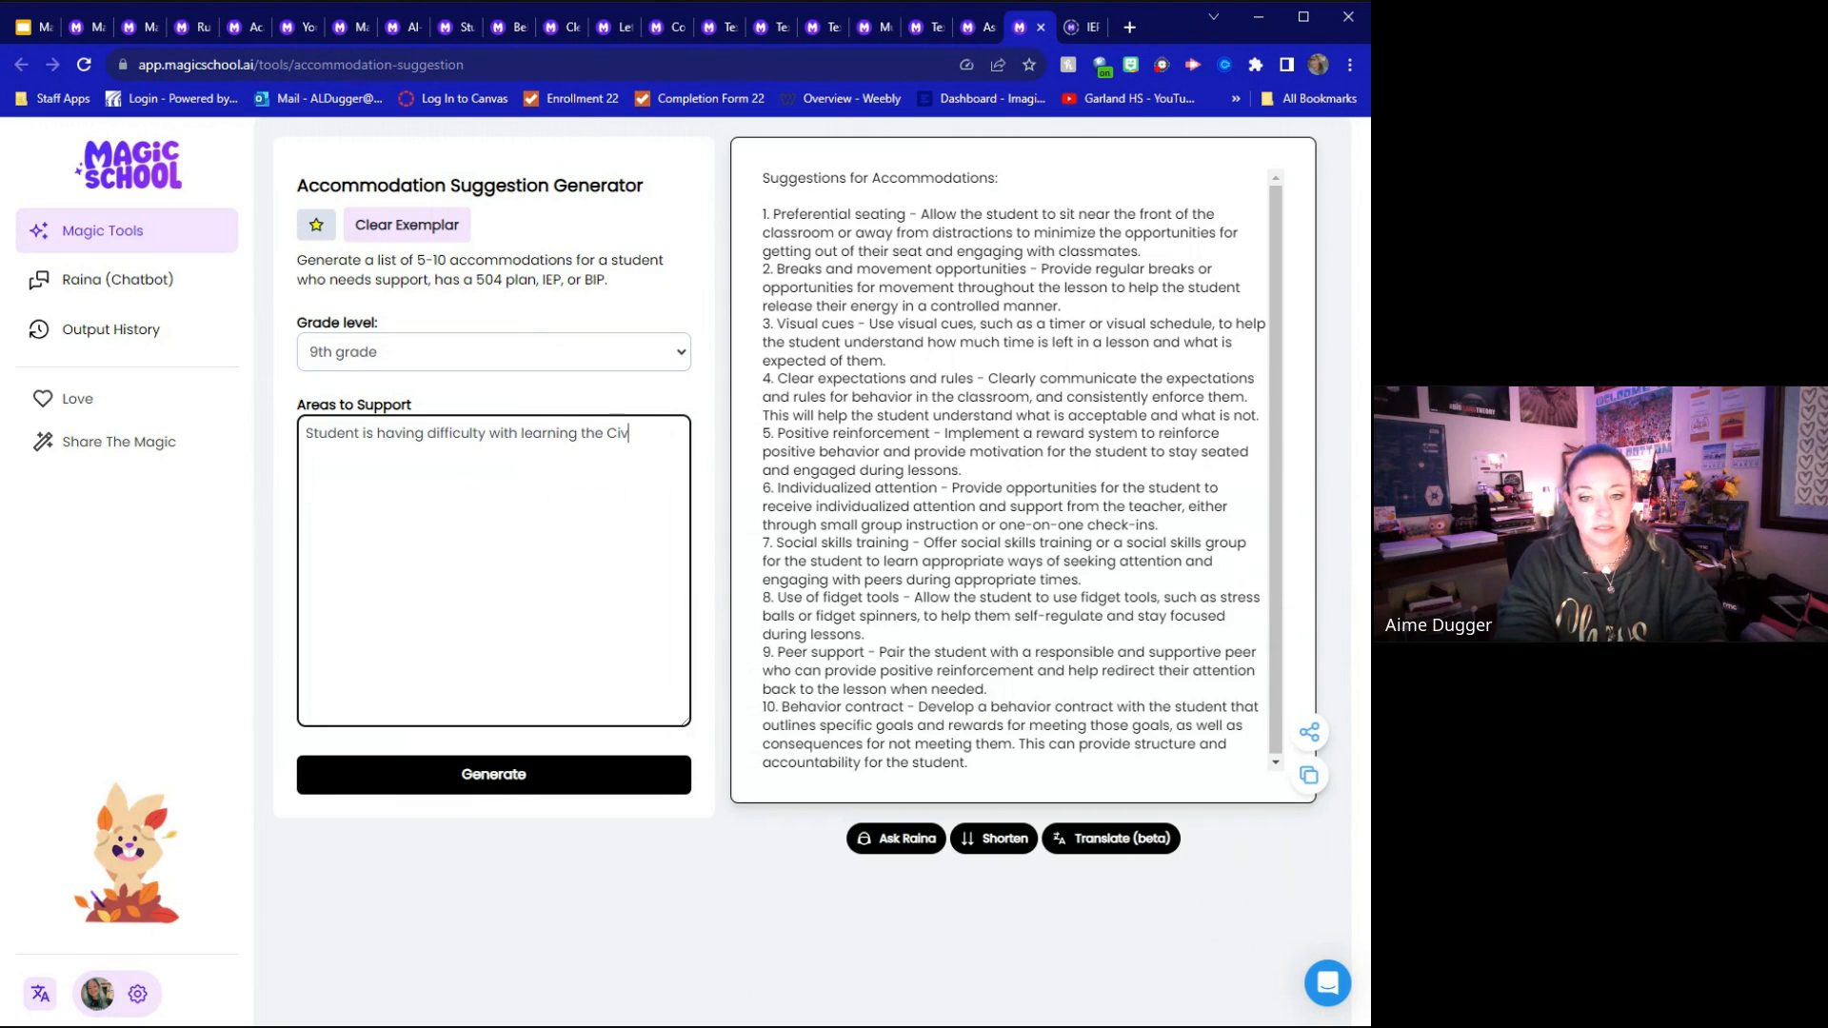
pyautogui.write('il war')
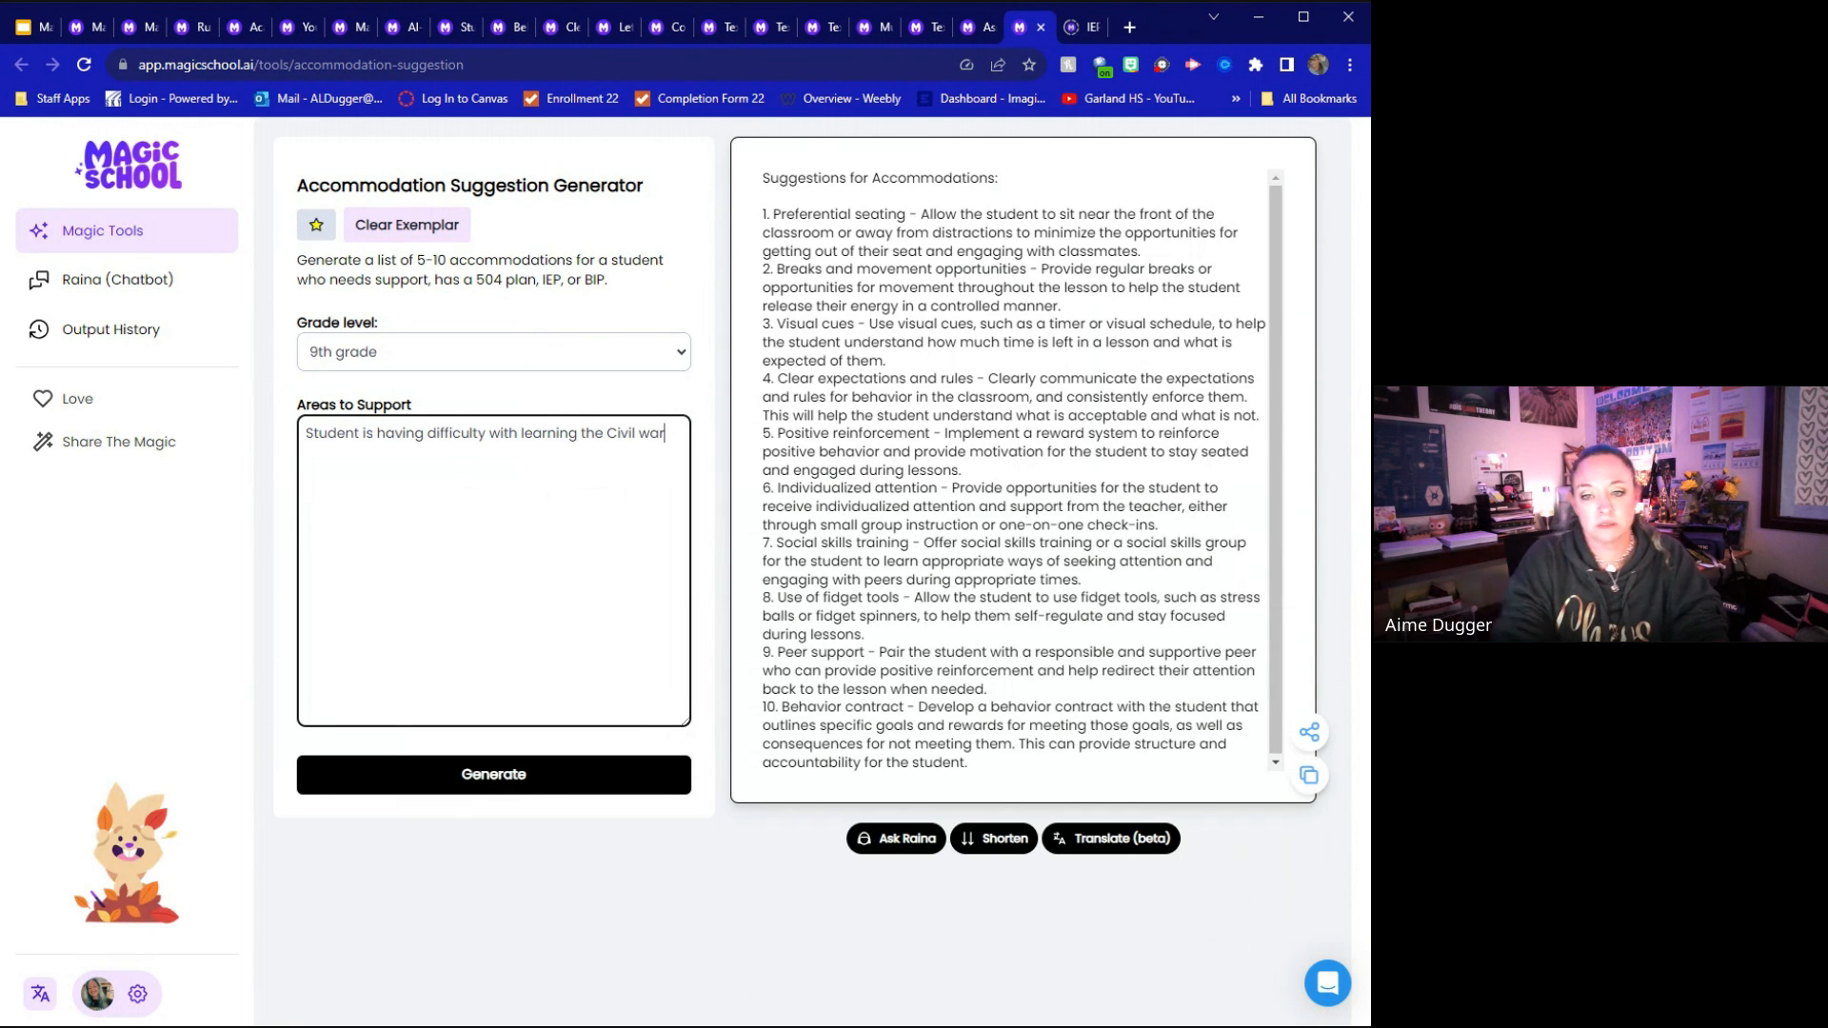
pyautogui.click(510, 782)
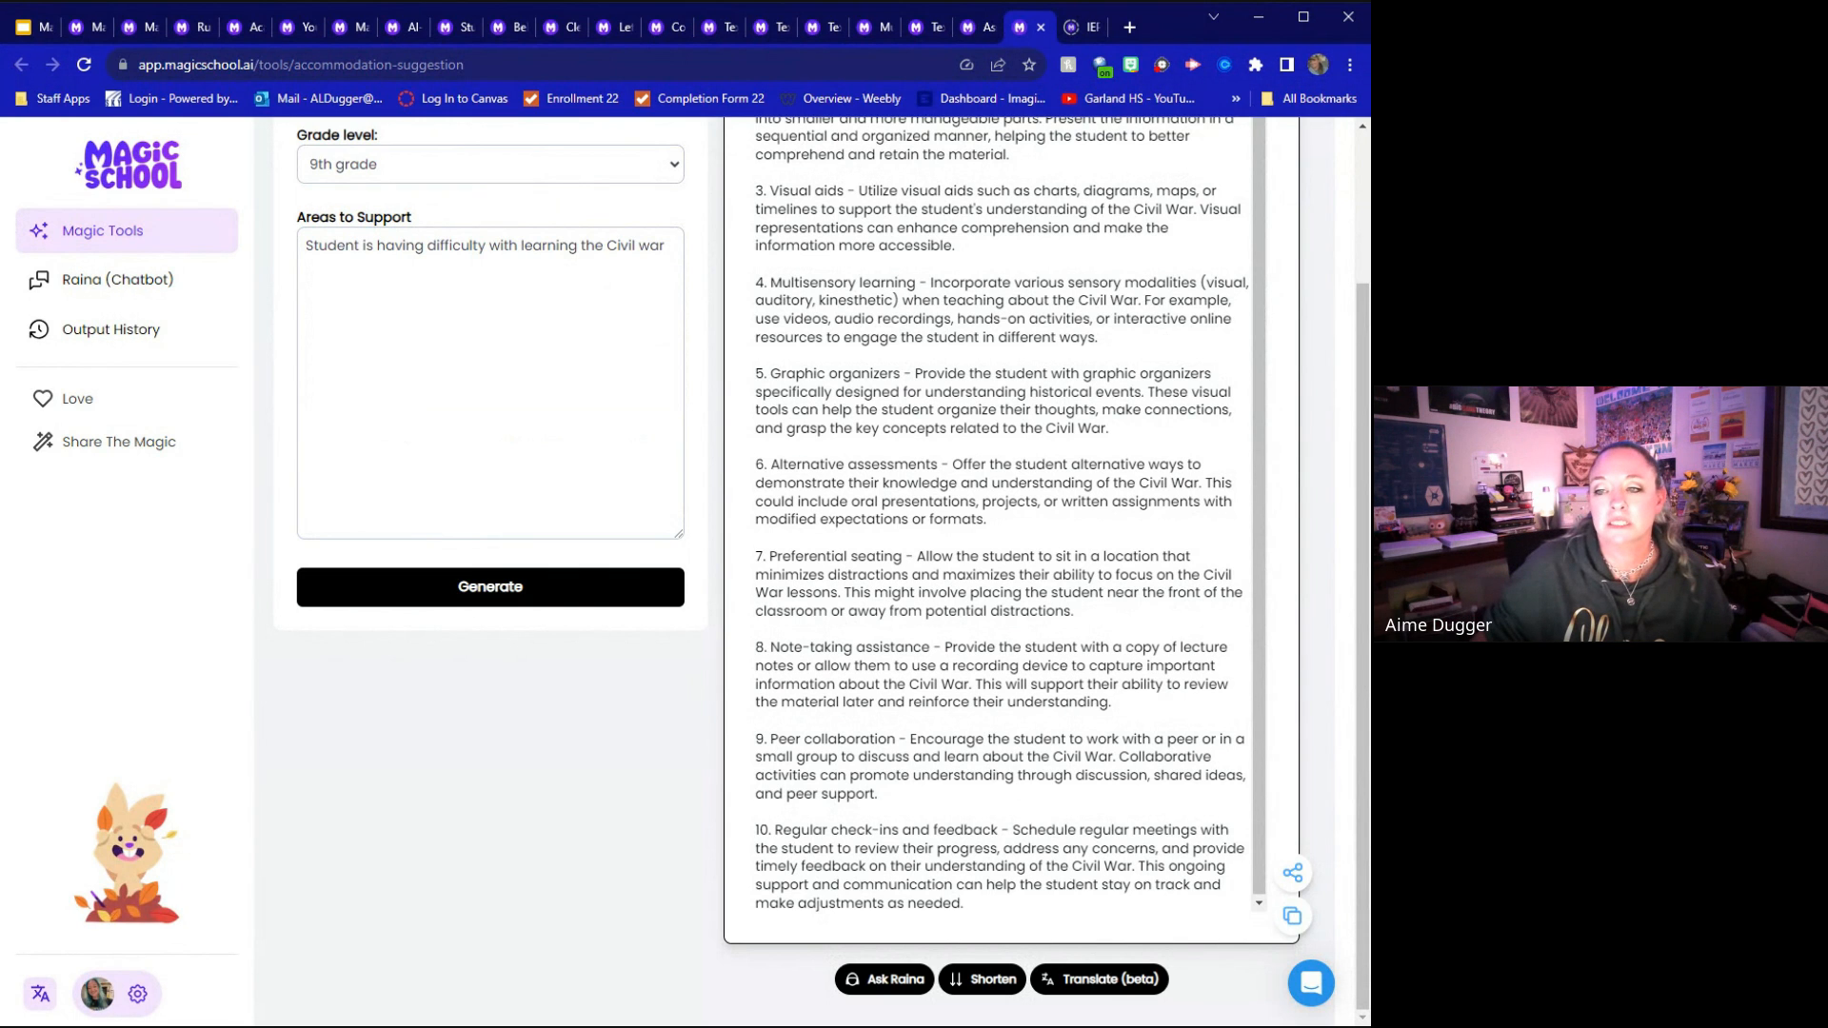
pyautogui.moveTo(1144, 300); pyautogui.dragTo(1239, 345)
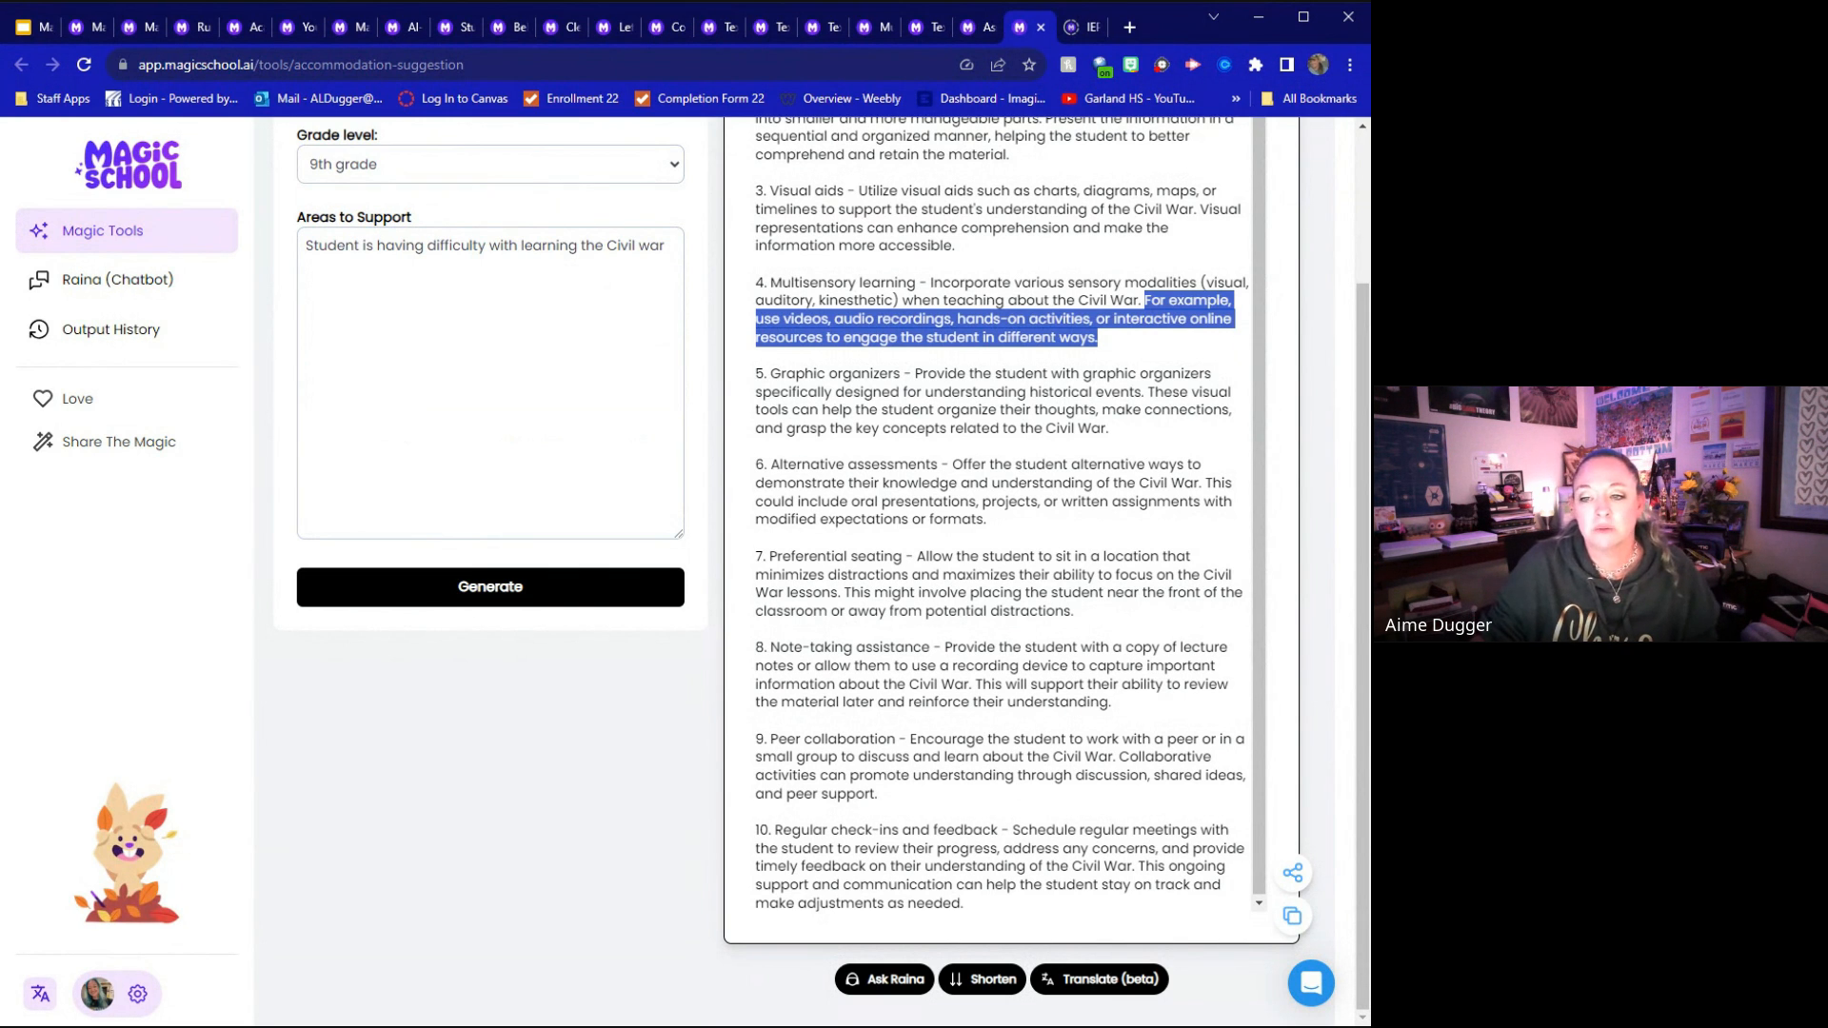
pyautogui.click(944, 628)
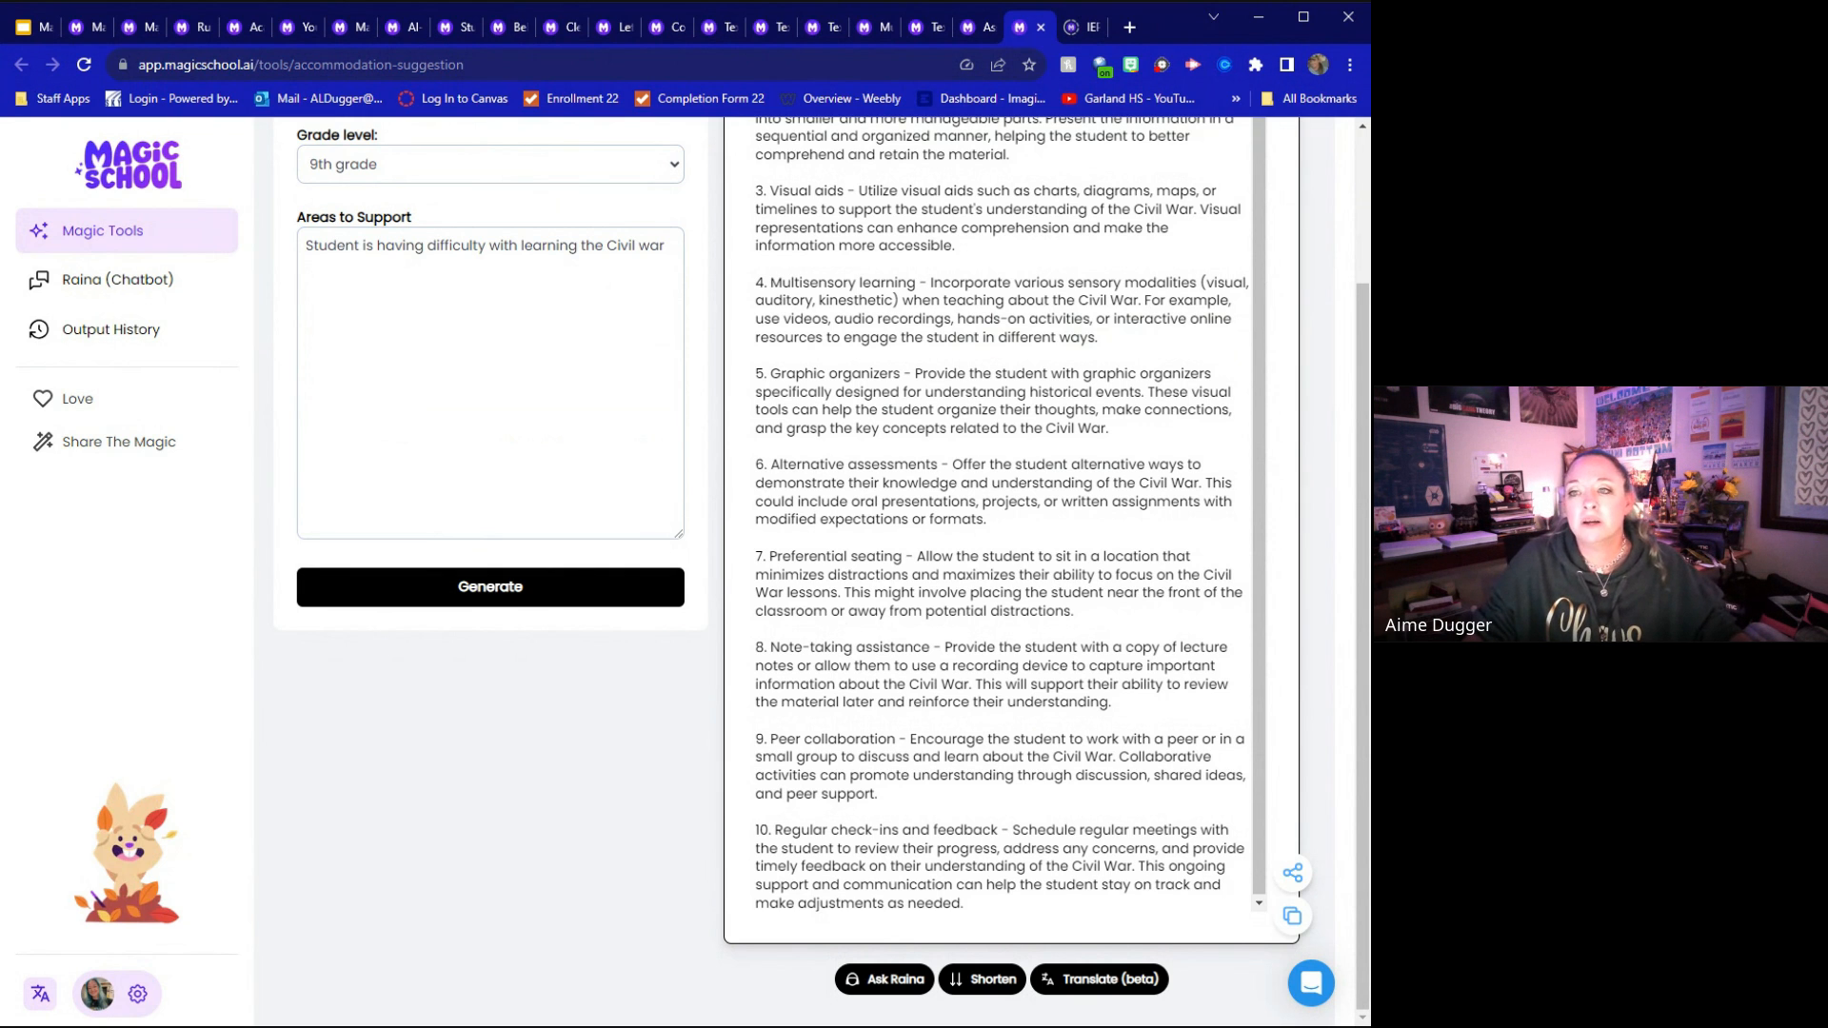
# Load the exemplar in the IEP Generator and highlight the first student name placeholder in the draft
pyautogui.click(1082, 26)
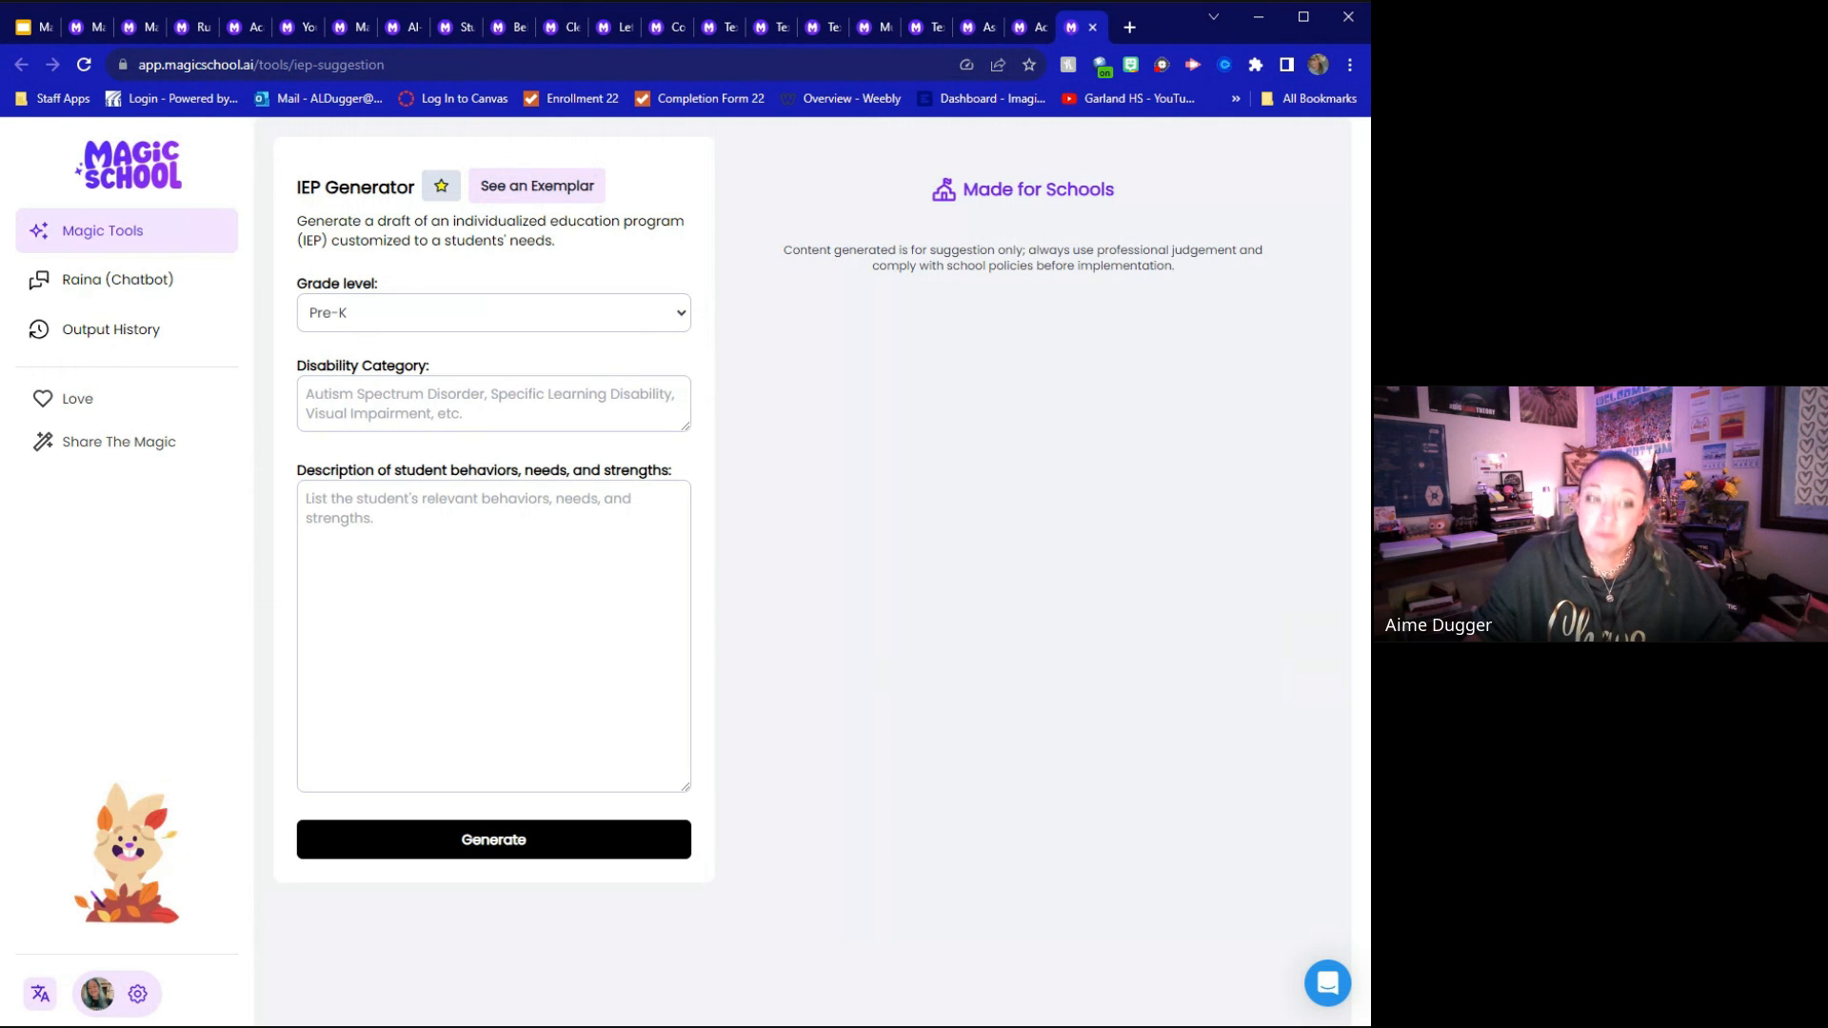
pyautogui.click(544, 188)
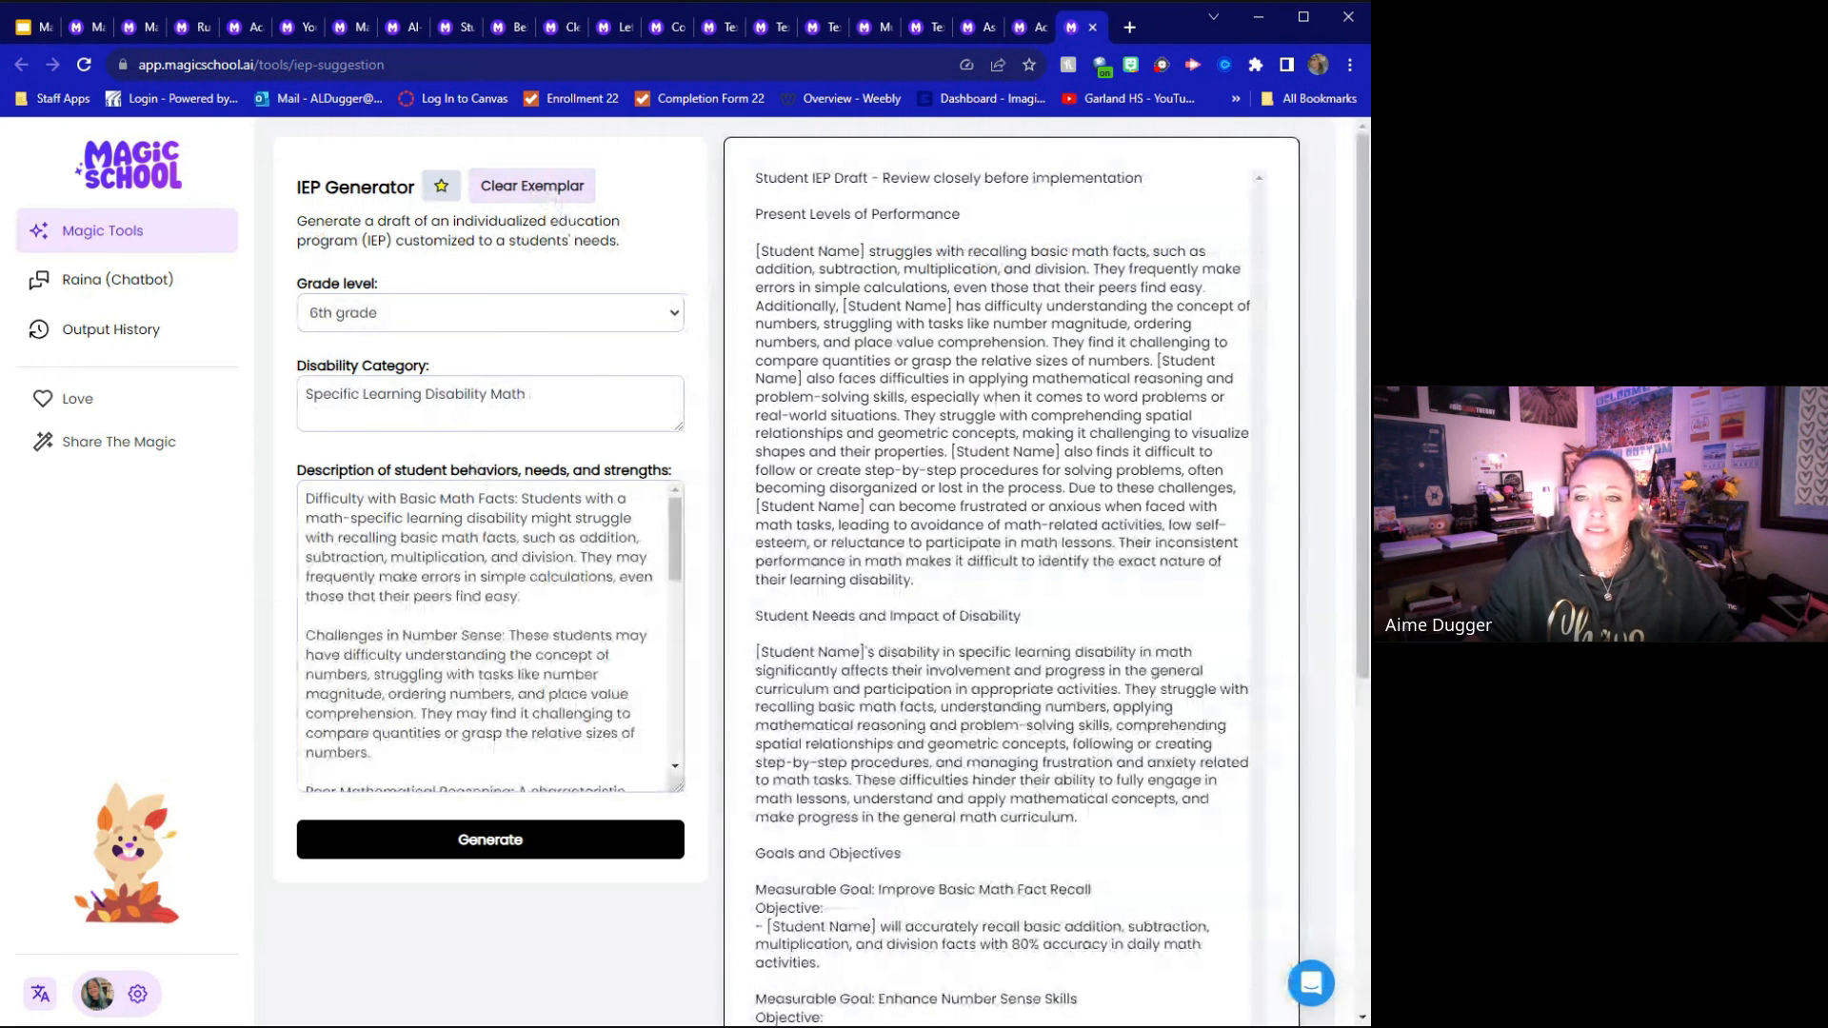
pyautogui.moveTo(758, 252); pyautogui.dragTo(868, 251)
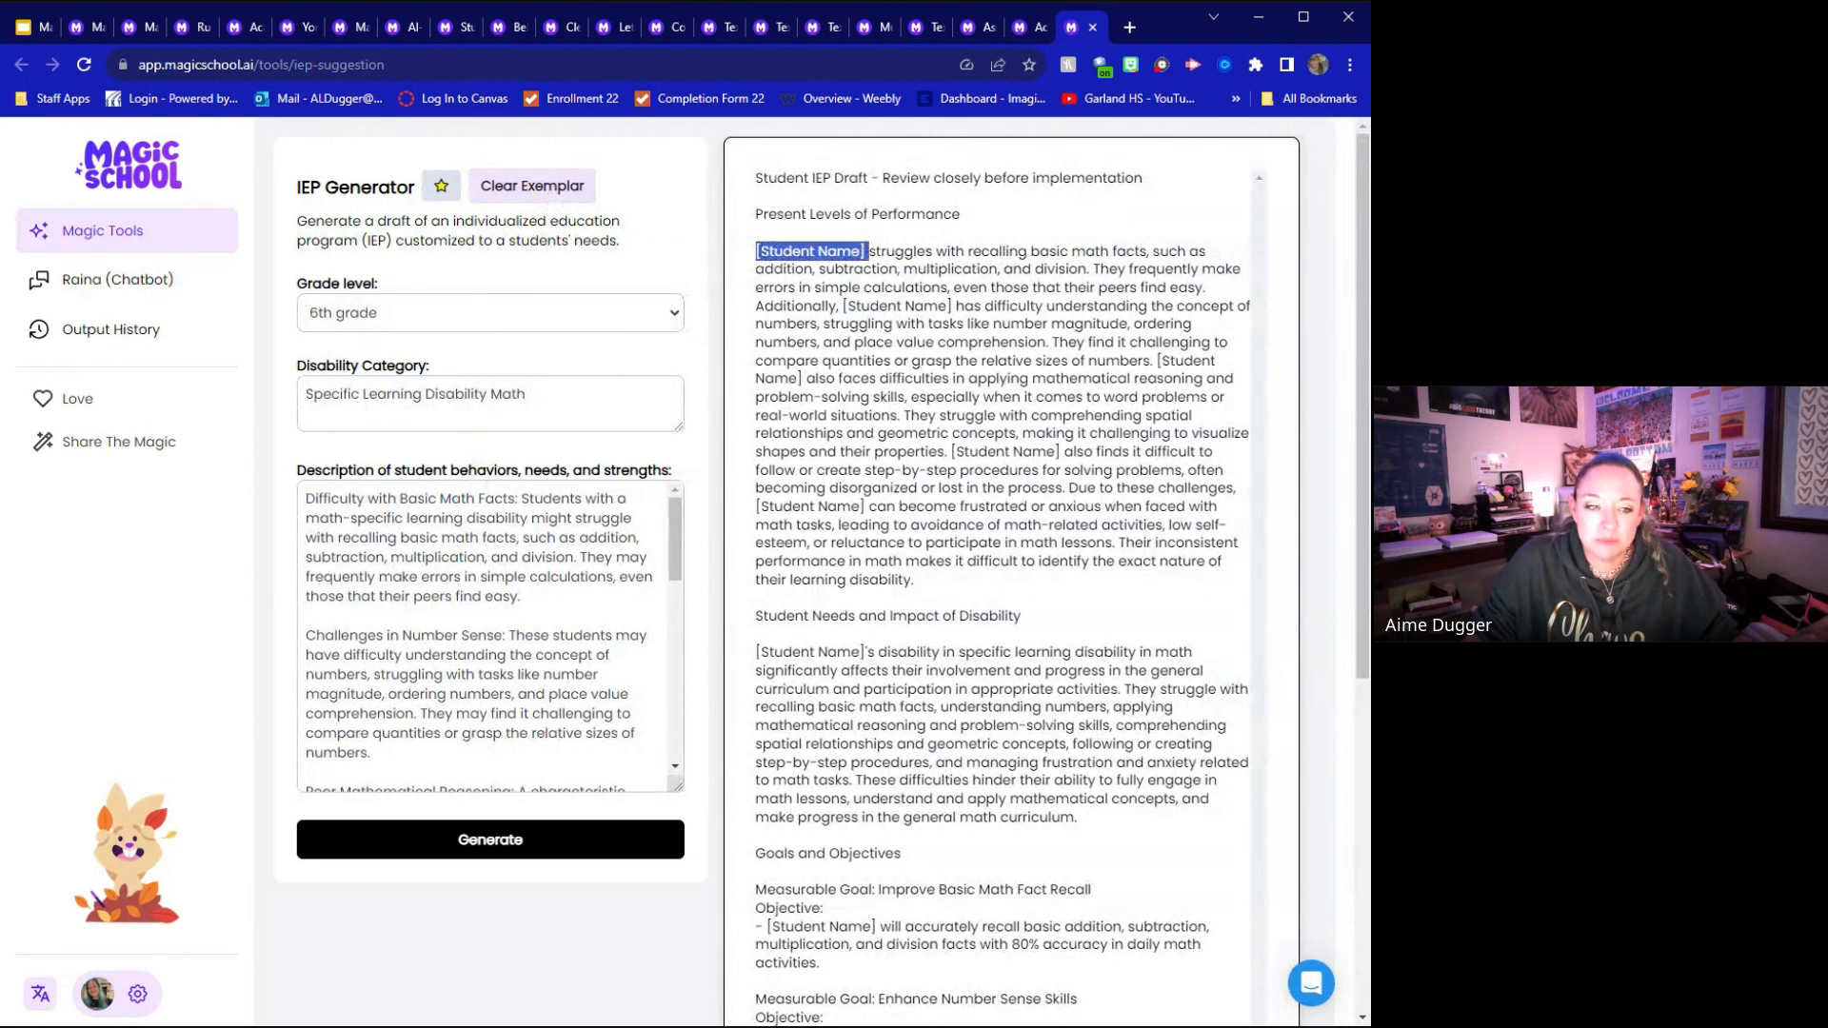
# Look through the description of student behaviors and the IEP draft, including its goals, accommodations and modifications
pyautogui.scroll(-2, 490, 638)
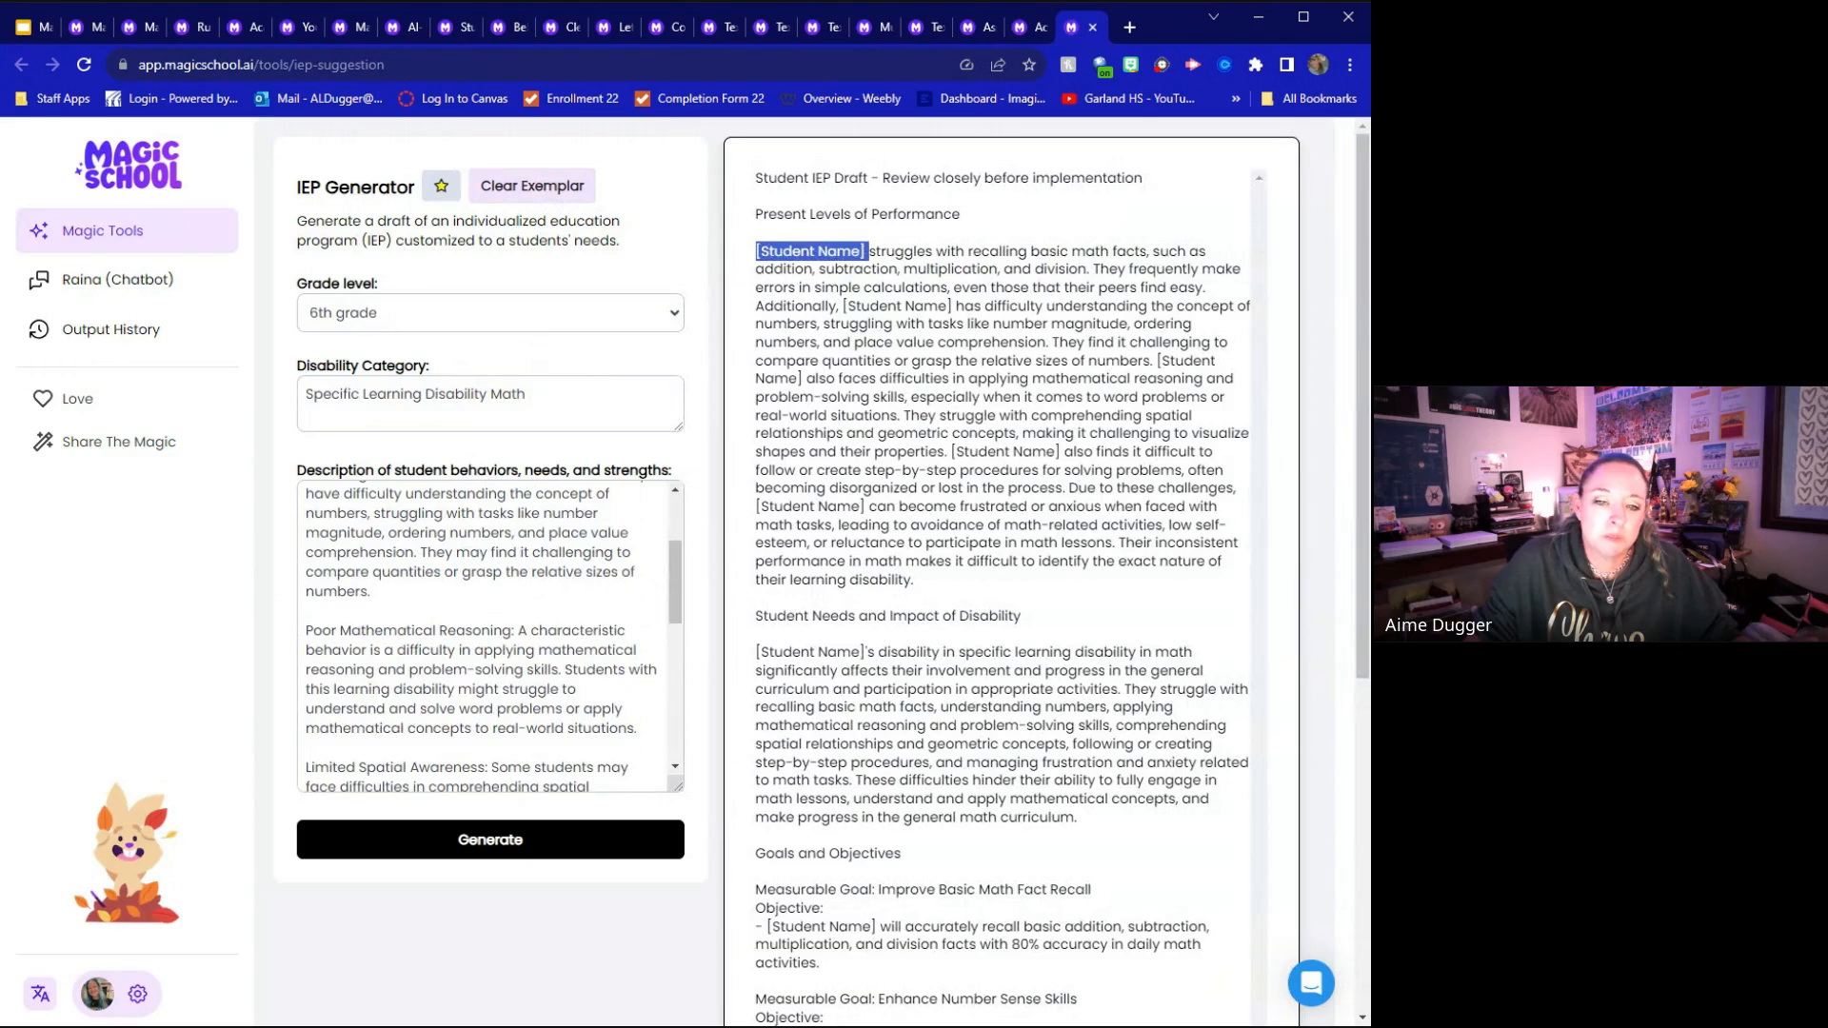
pyautogui.scroll(-4, 490, 638)
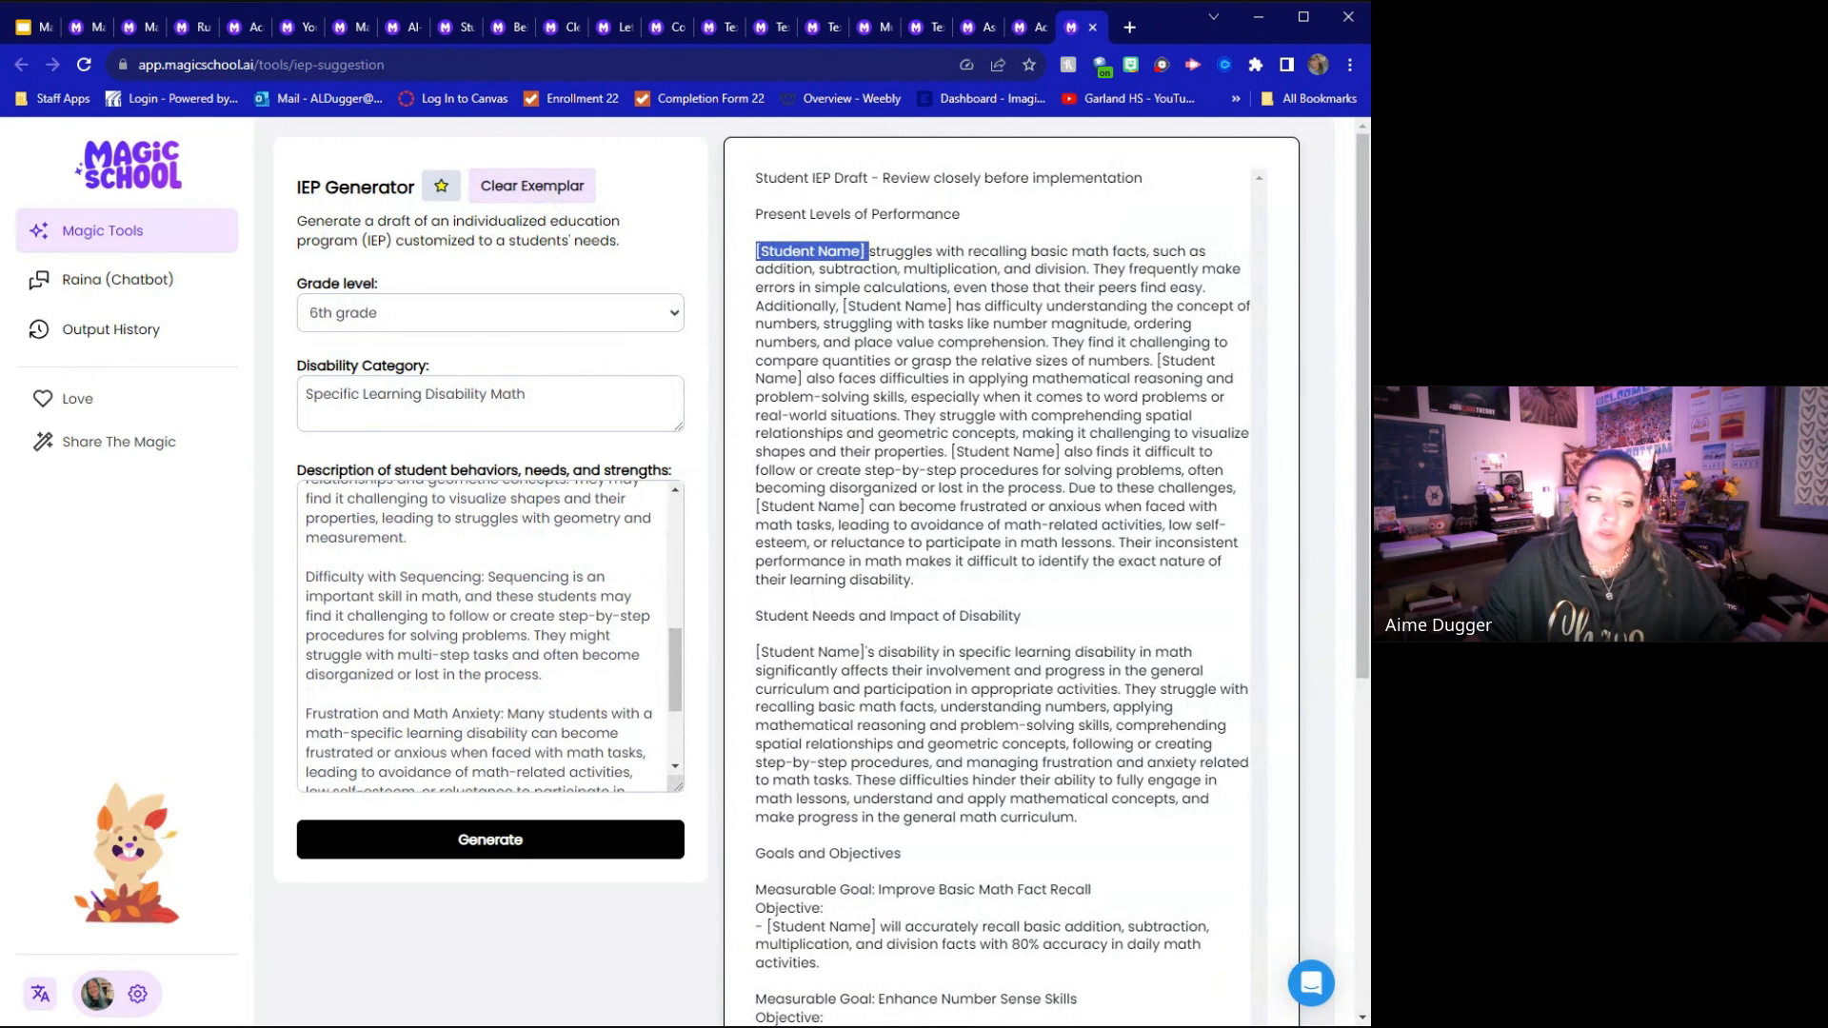
pyautogui.scroll(-2, 490, 638)
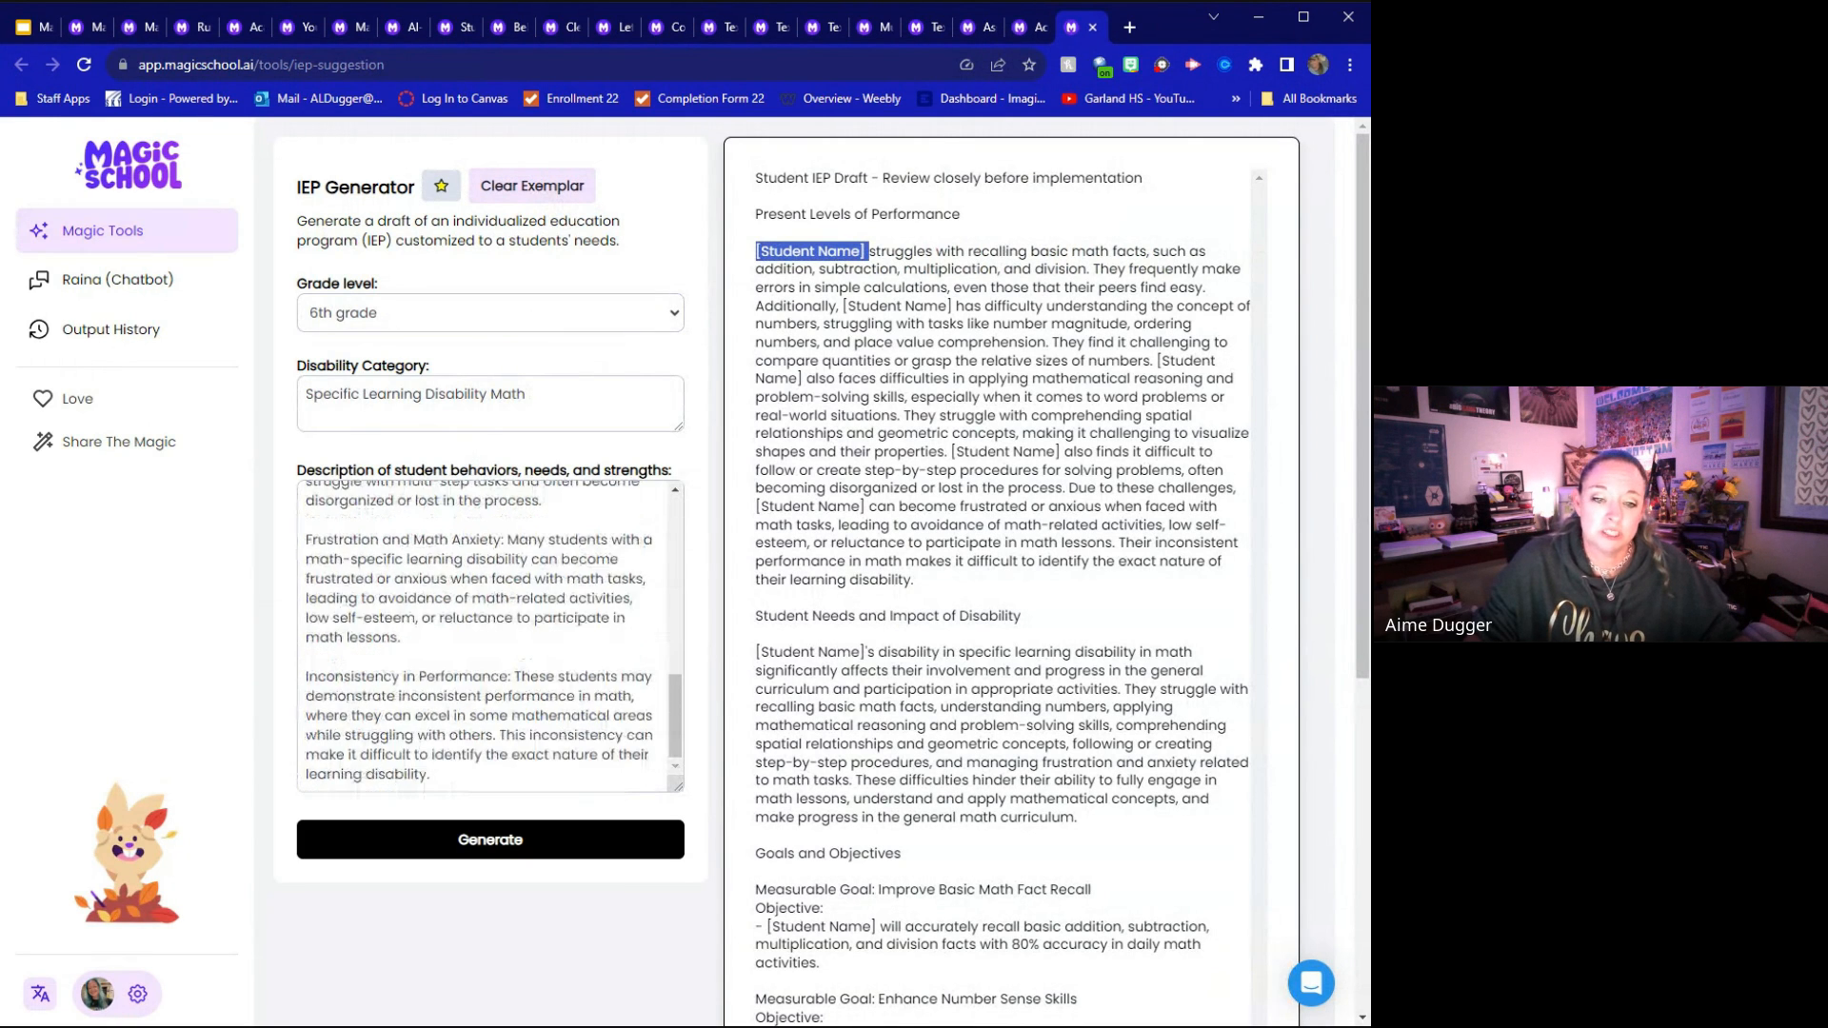
pyautogui.click(886, 640)
pyautogui.scroll(-1, 886, 640)
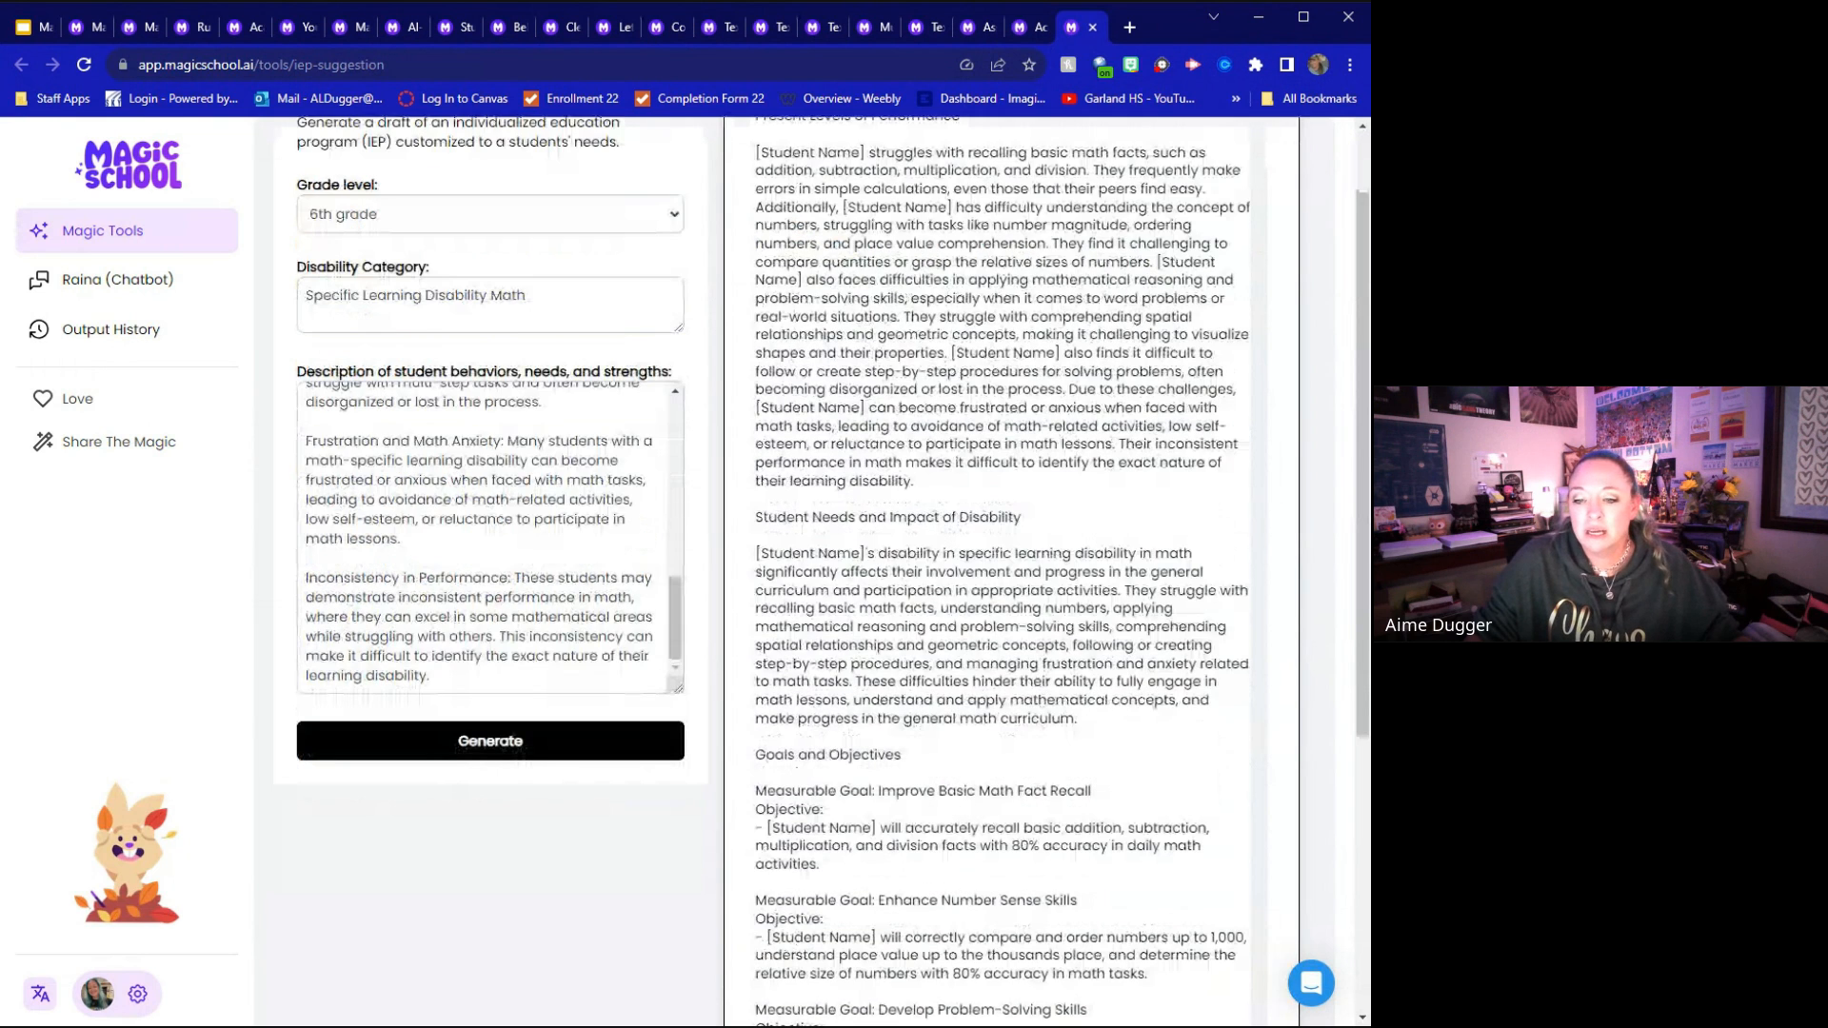
pyautogui.scroll(-4, 931, 693)
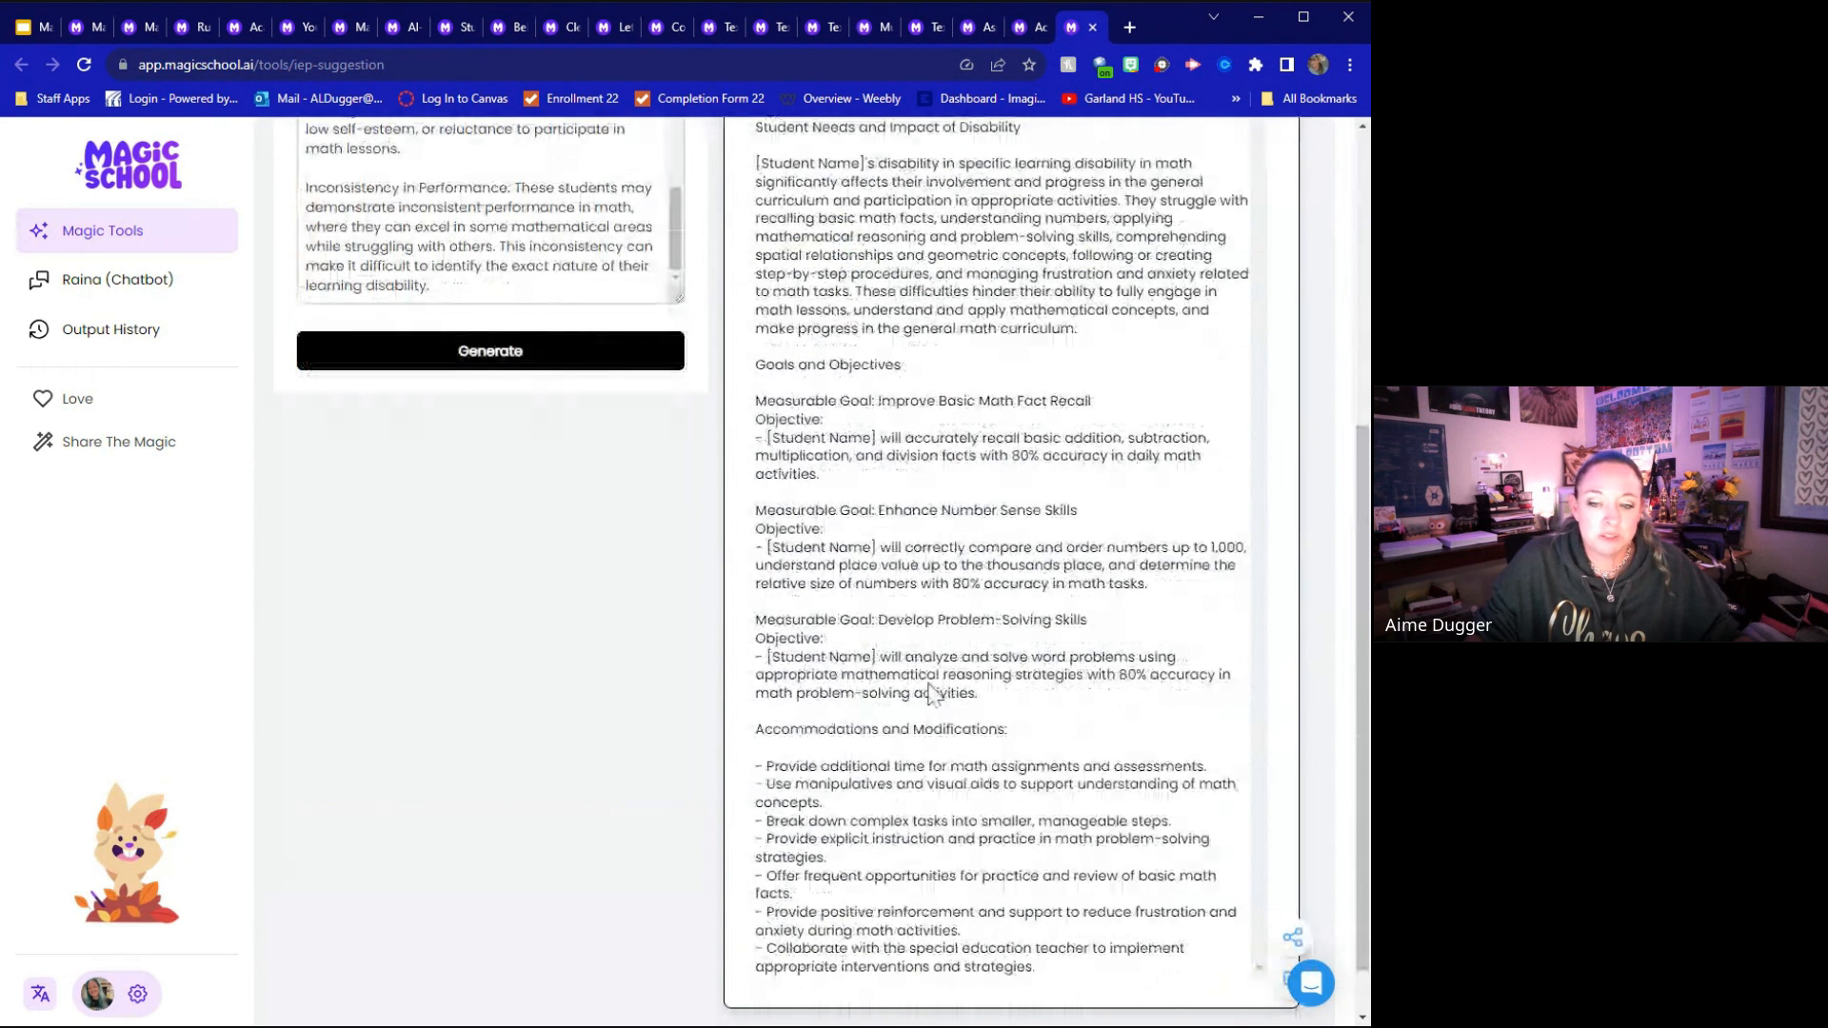
pyautogui.scroll(-1, 931, 693)
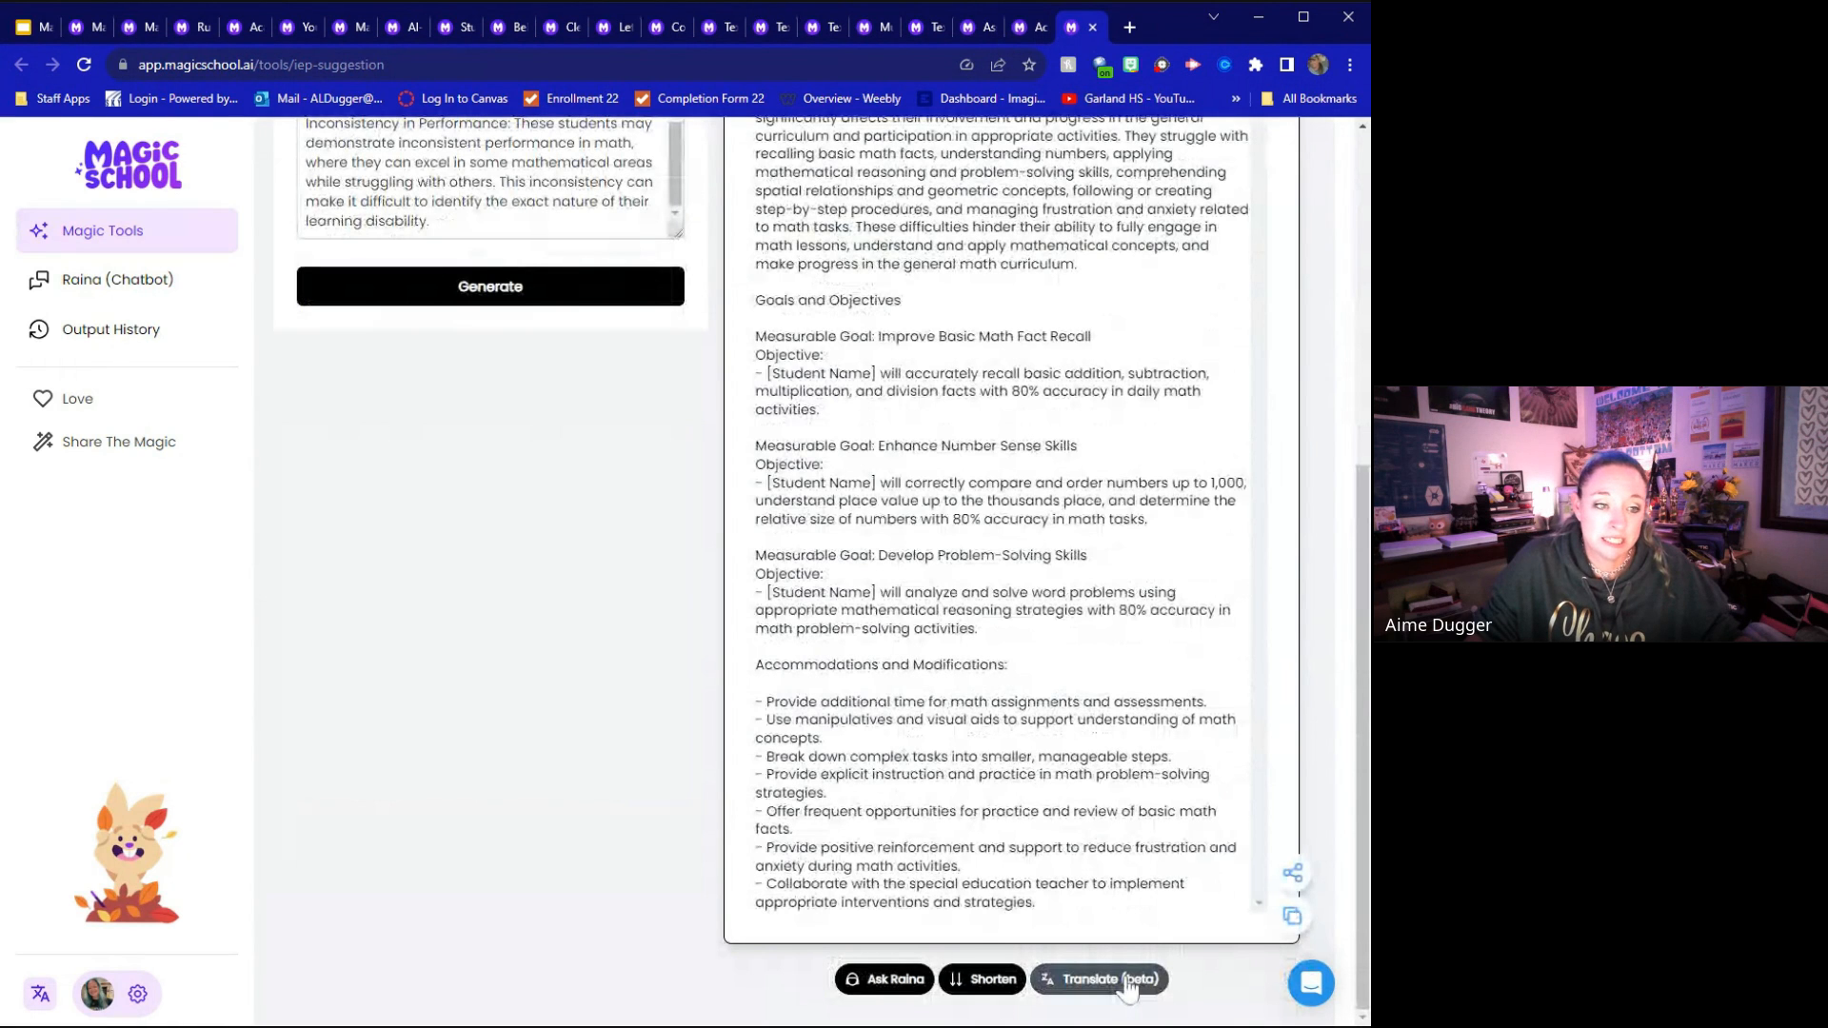
pyautogui.scroll(6, 1068, 680)
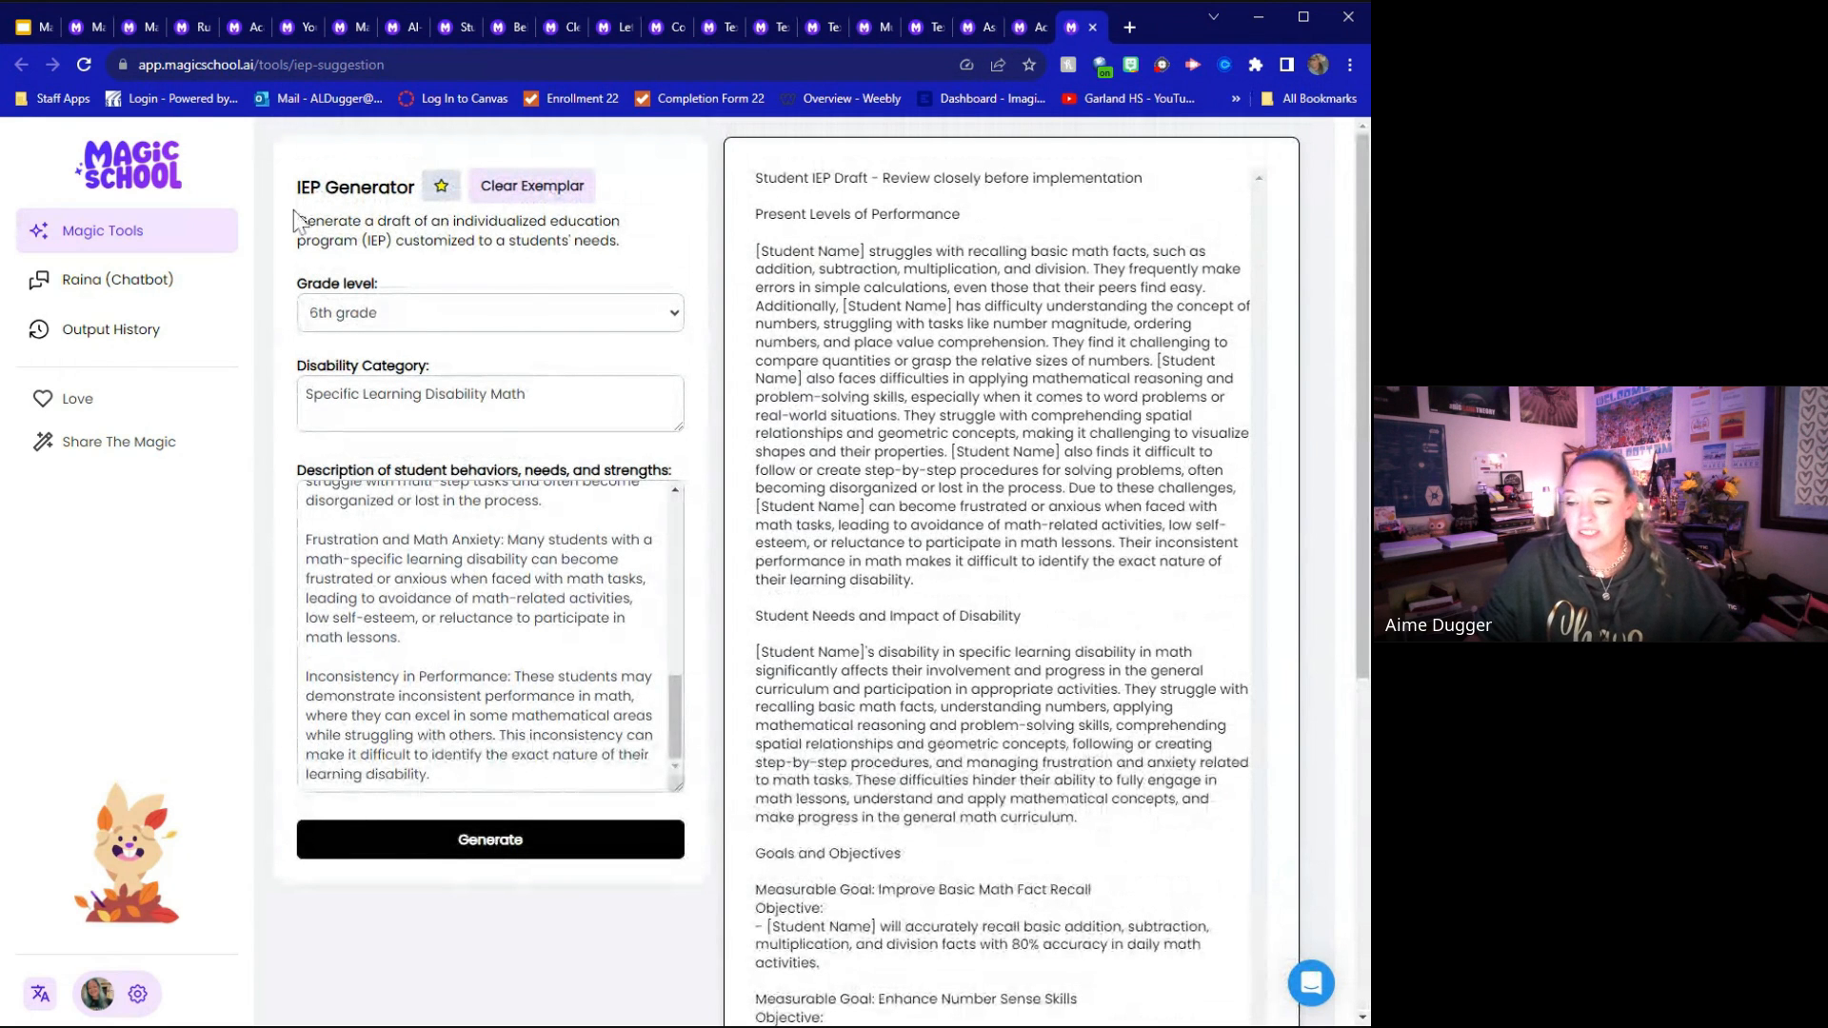
# Return to the Magic Tools list, browse the available tools and open the Teacher Joke Generator
pyautogui.click(149, 22)
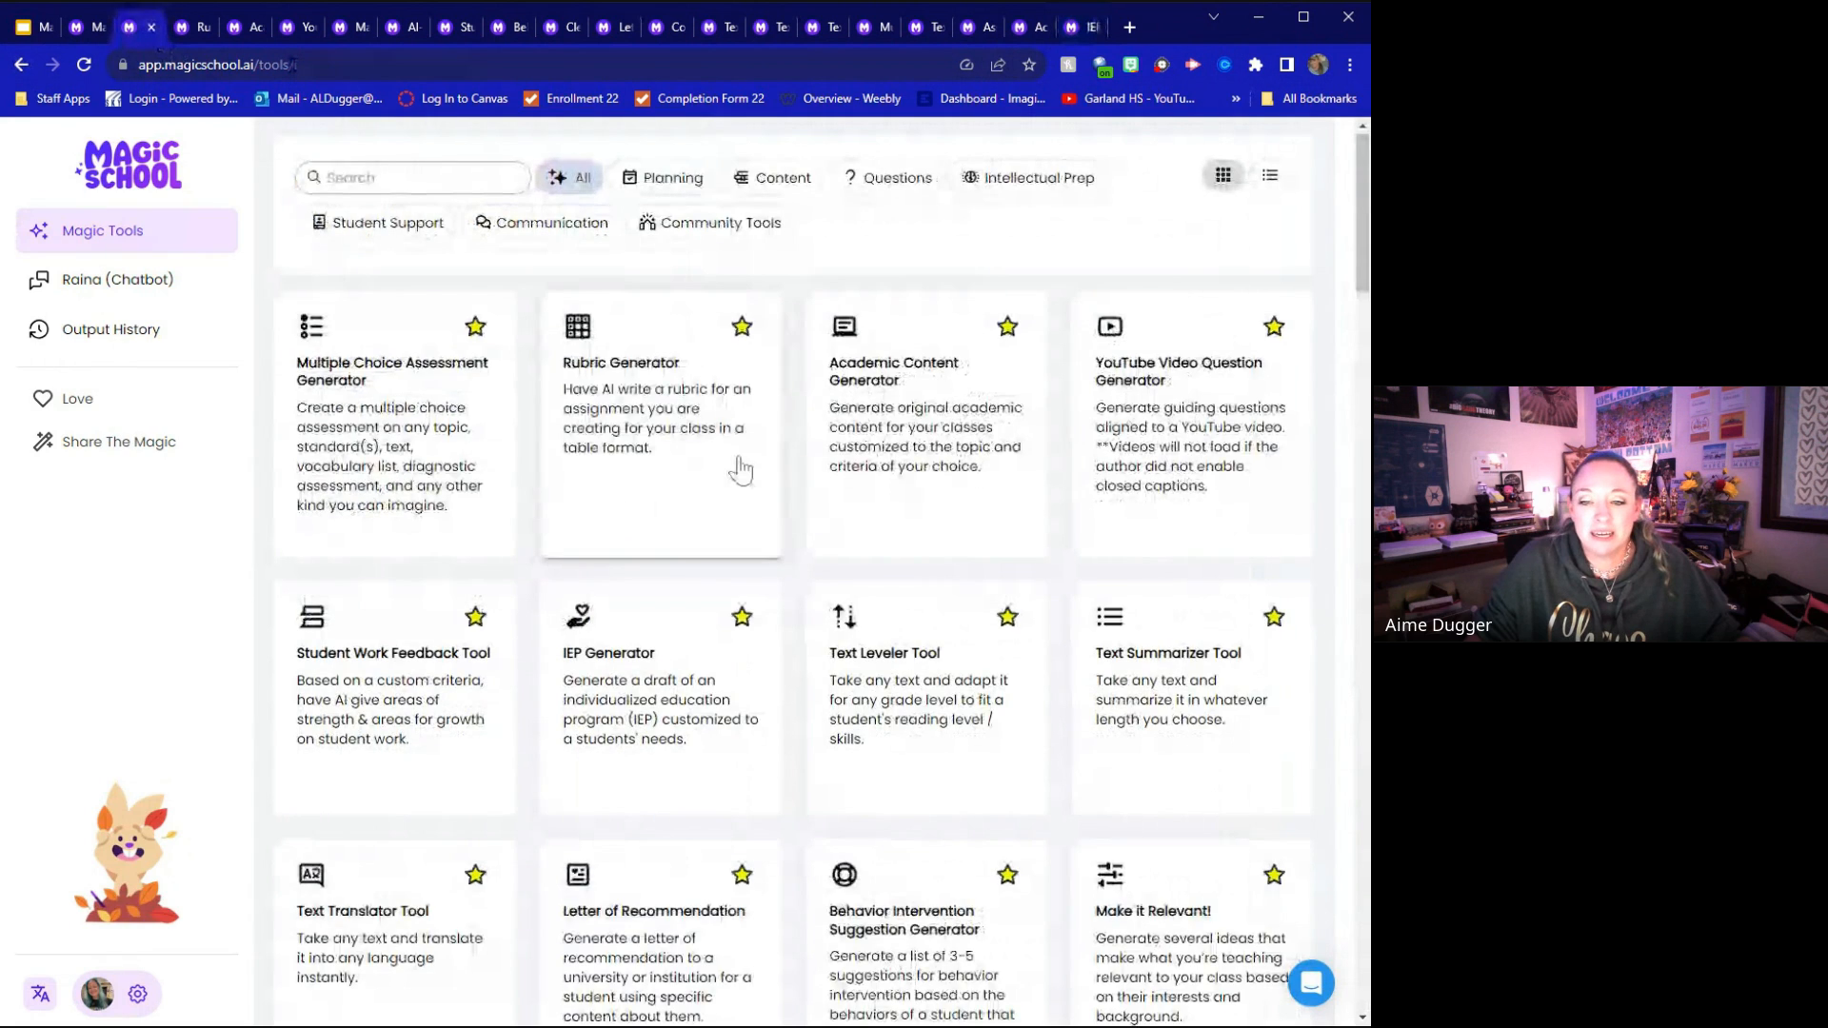
pyautogui.scroll(-5, 733, 495)
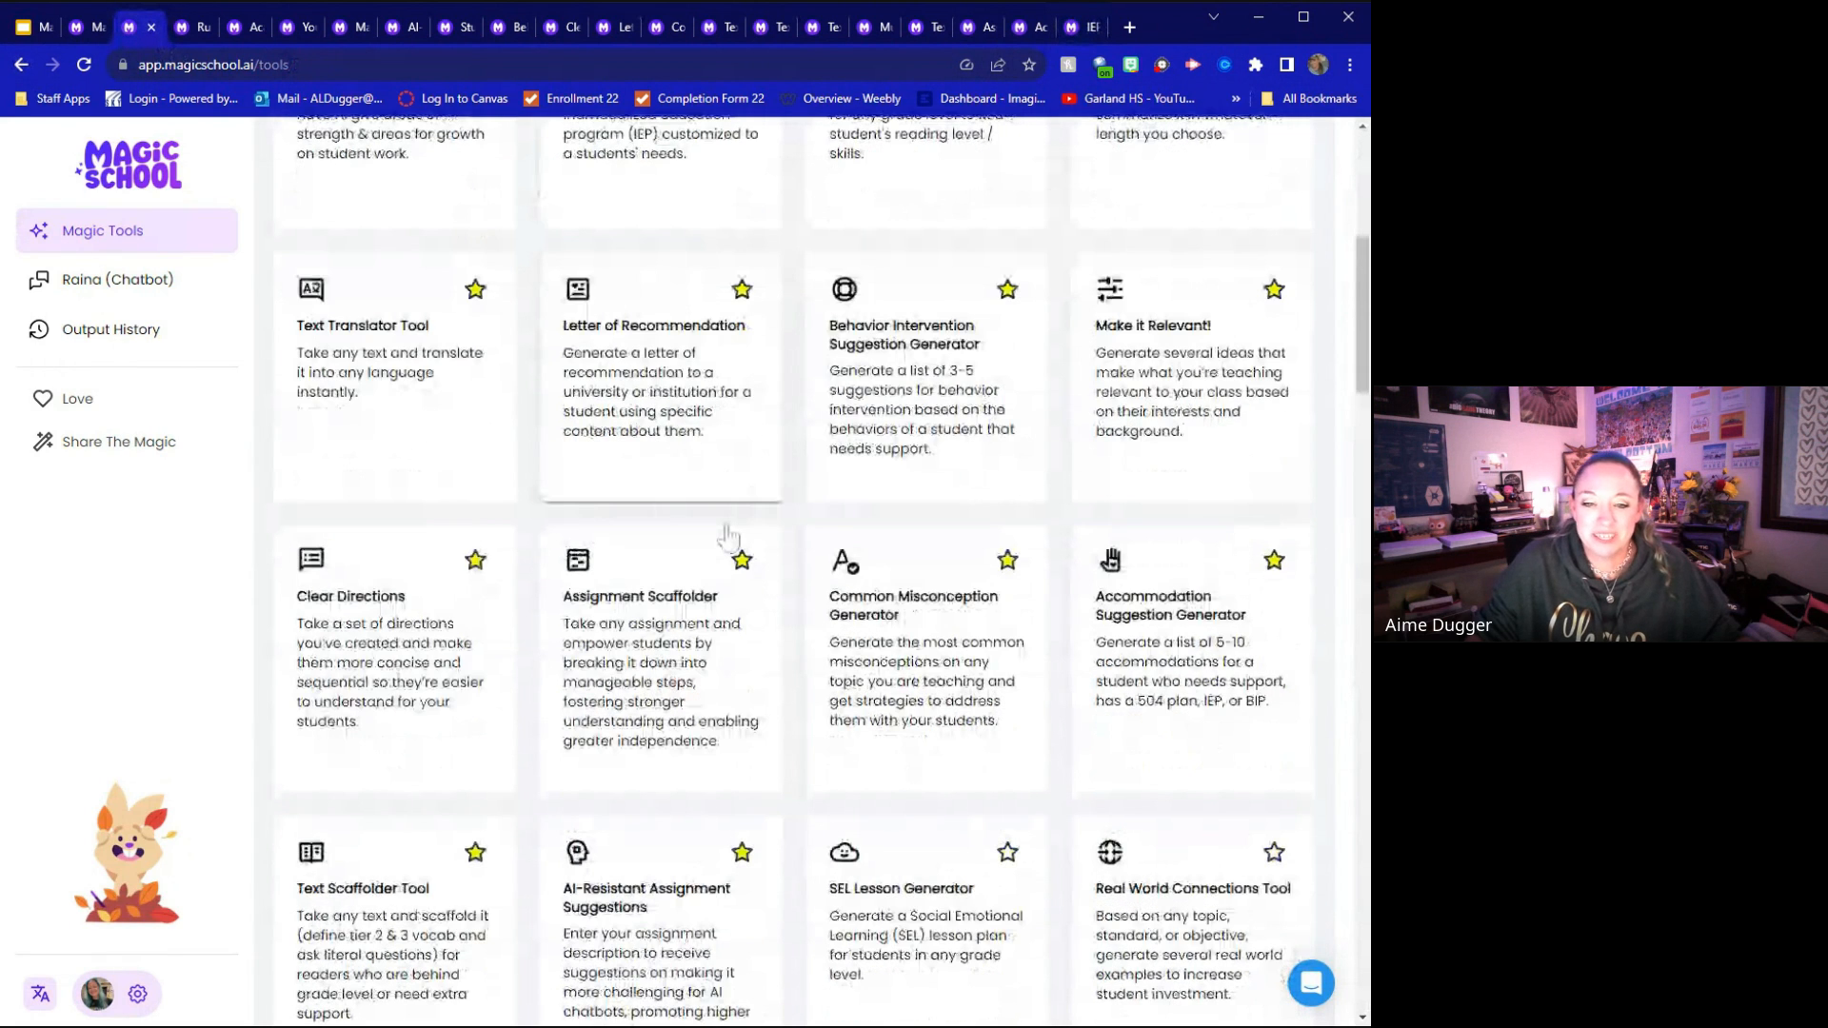
pyautogui.scroll(-3, 729, 535)
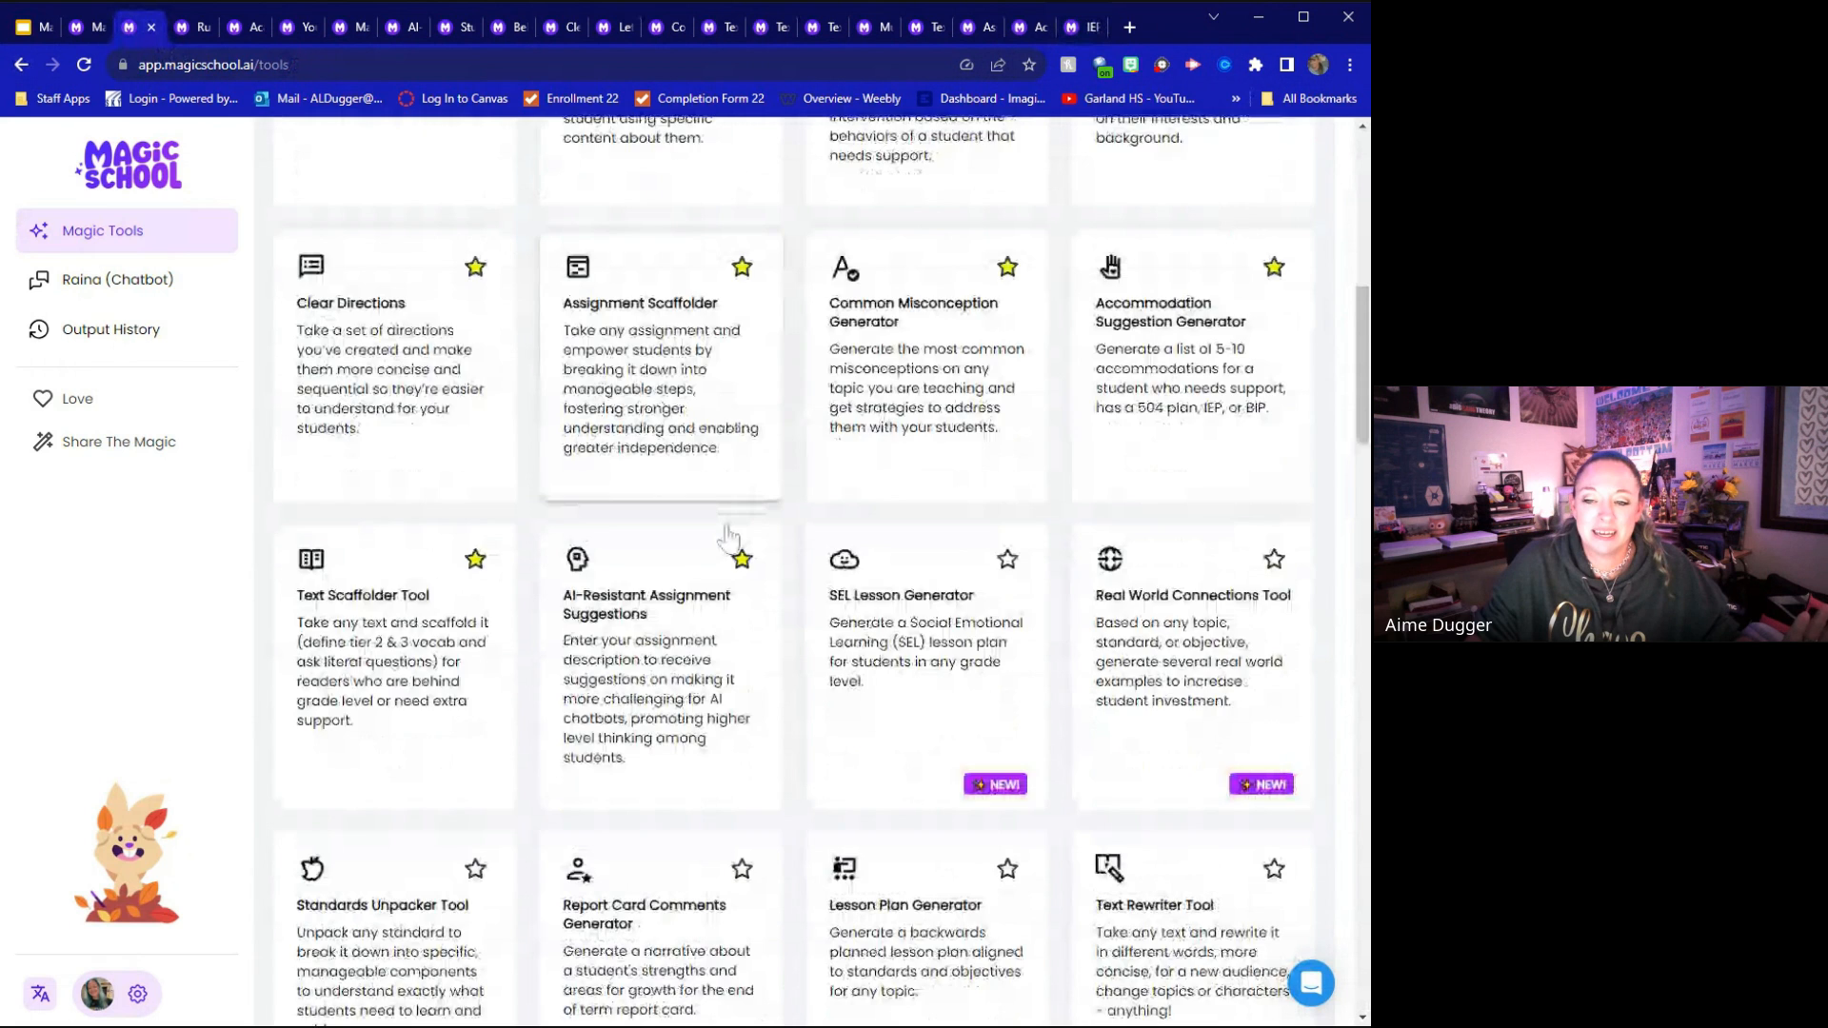
pyautogui.scroll(-4, 729, 537)
pyautogui.scroll(-1, 729, 533)
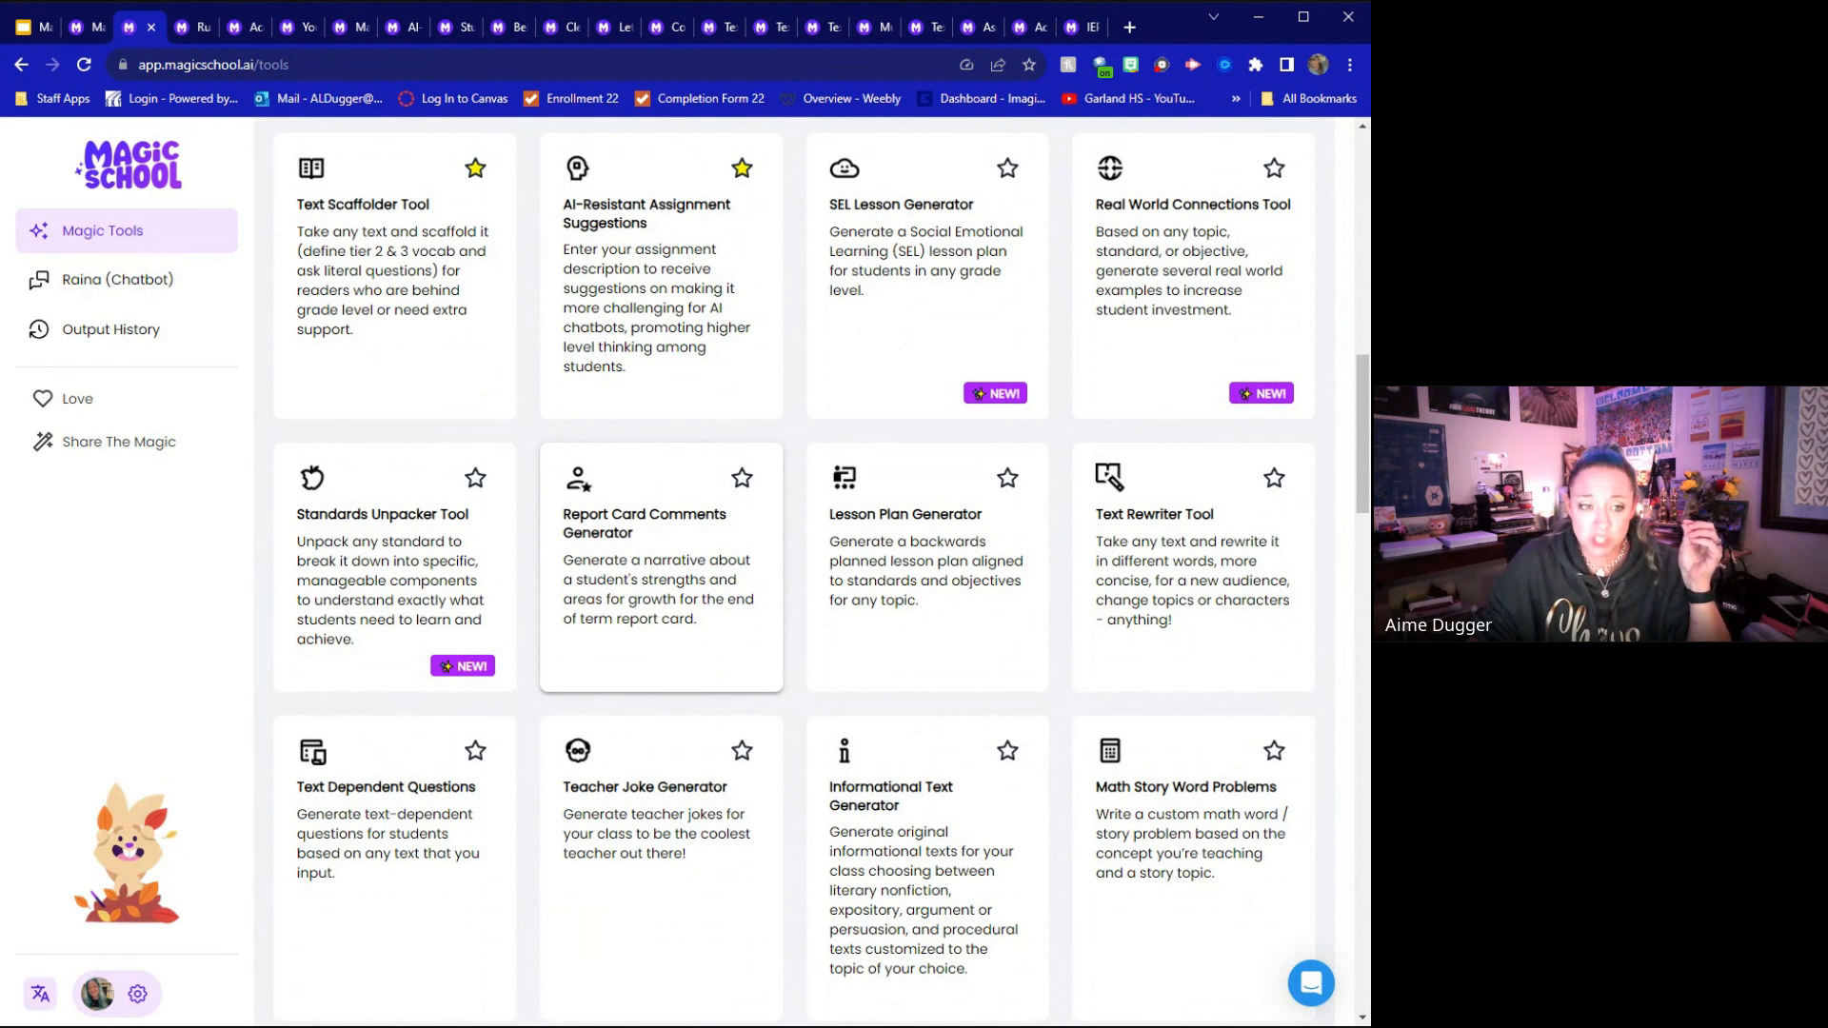
pyautogui.scroll(-2, 664, 607)
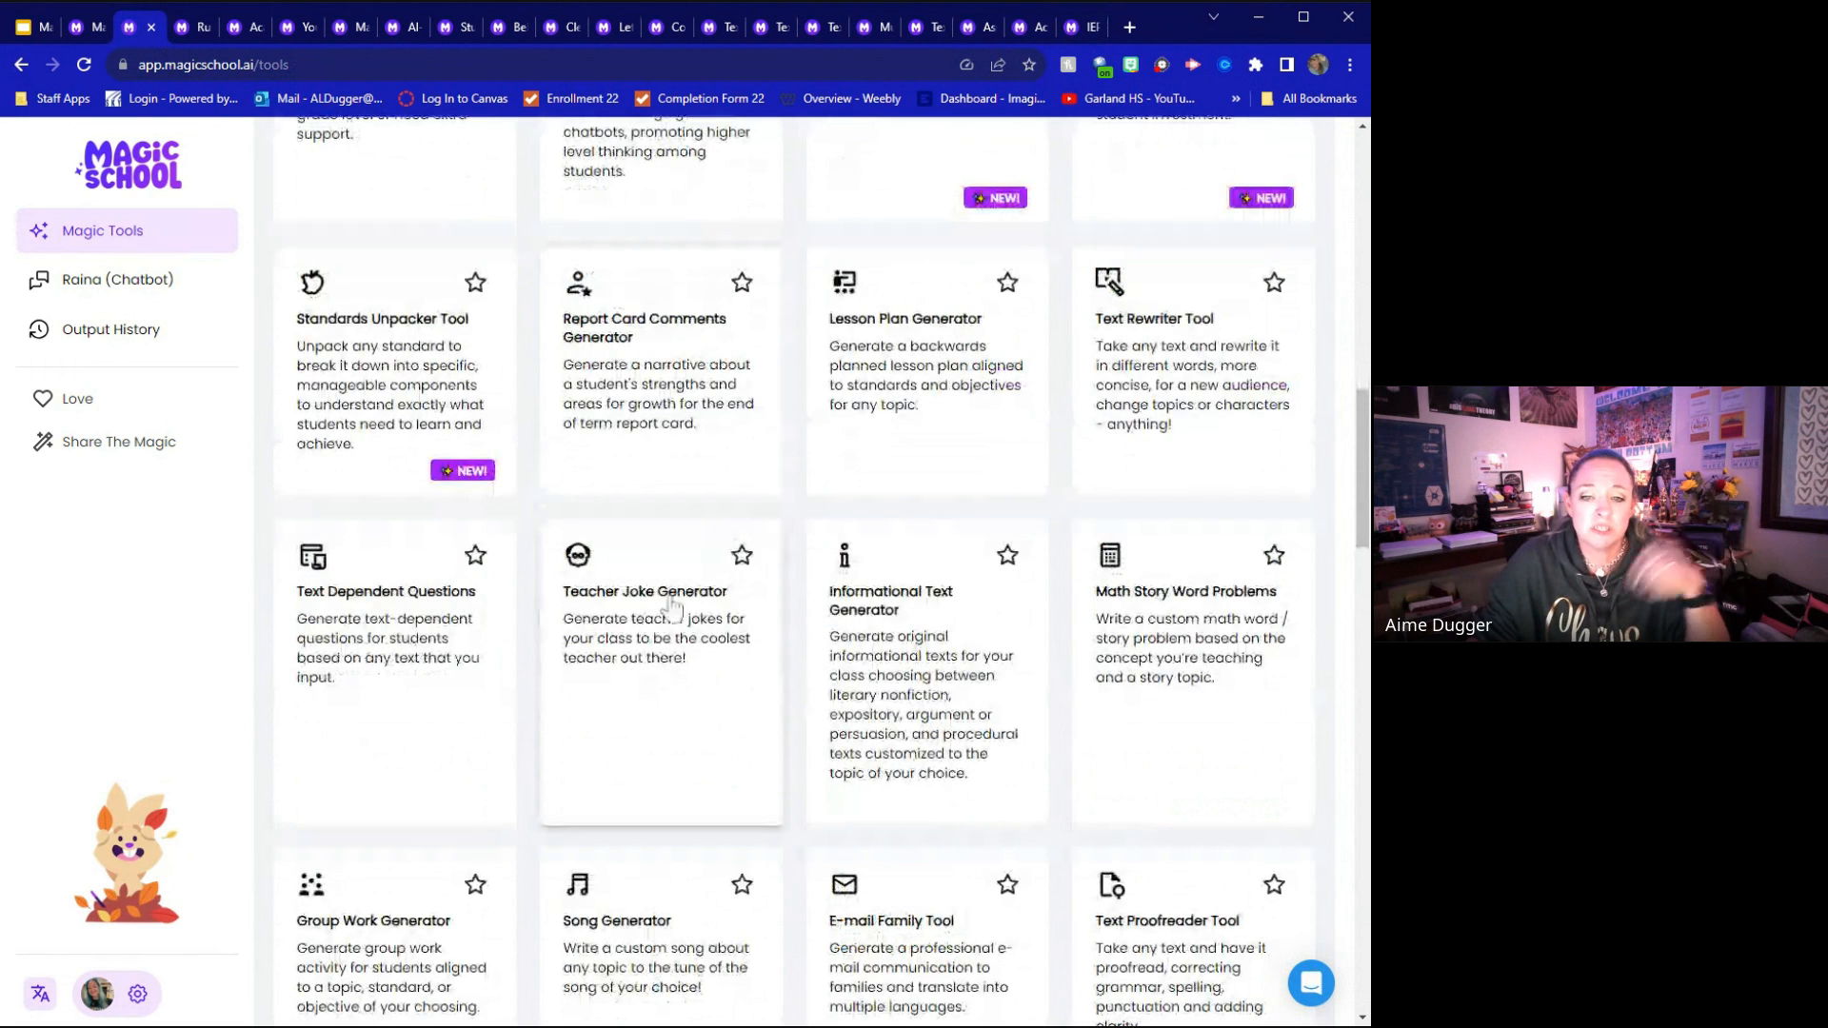
pyautogui.click(665, 607)
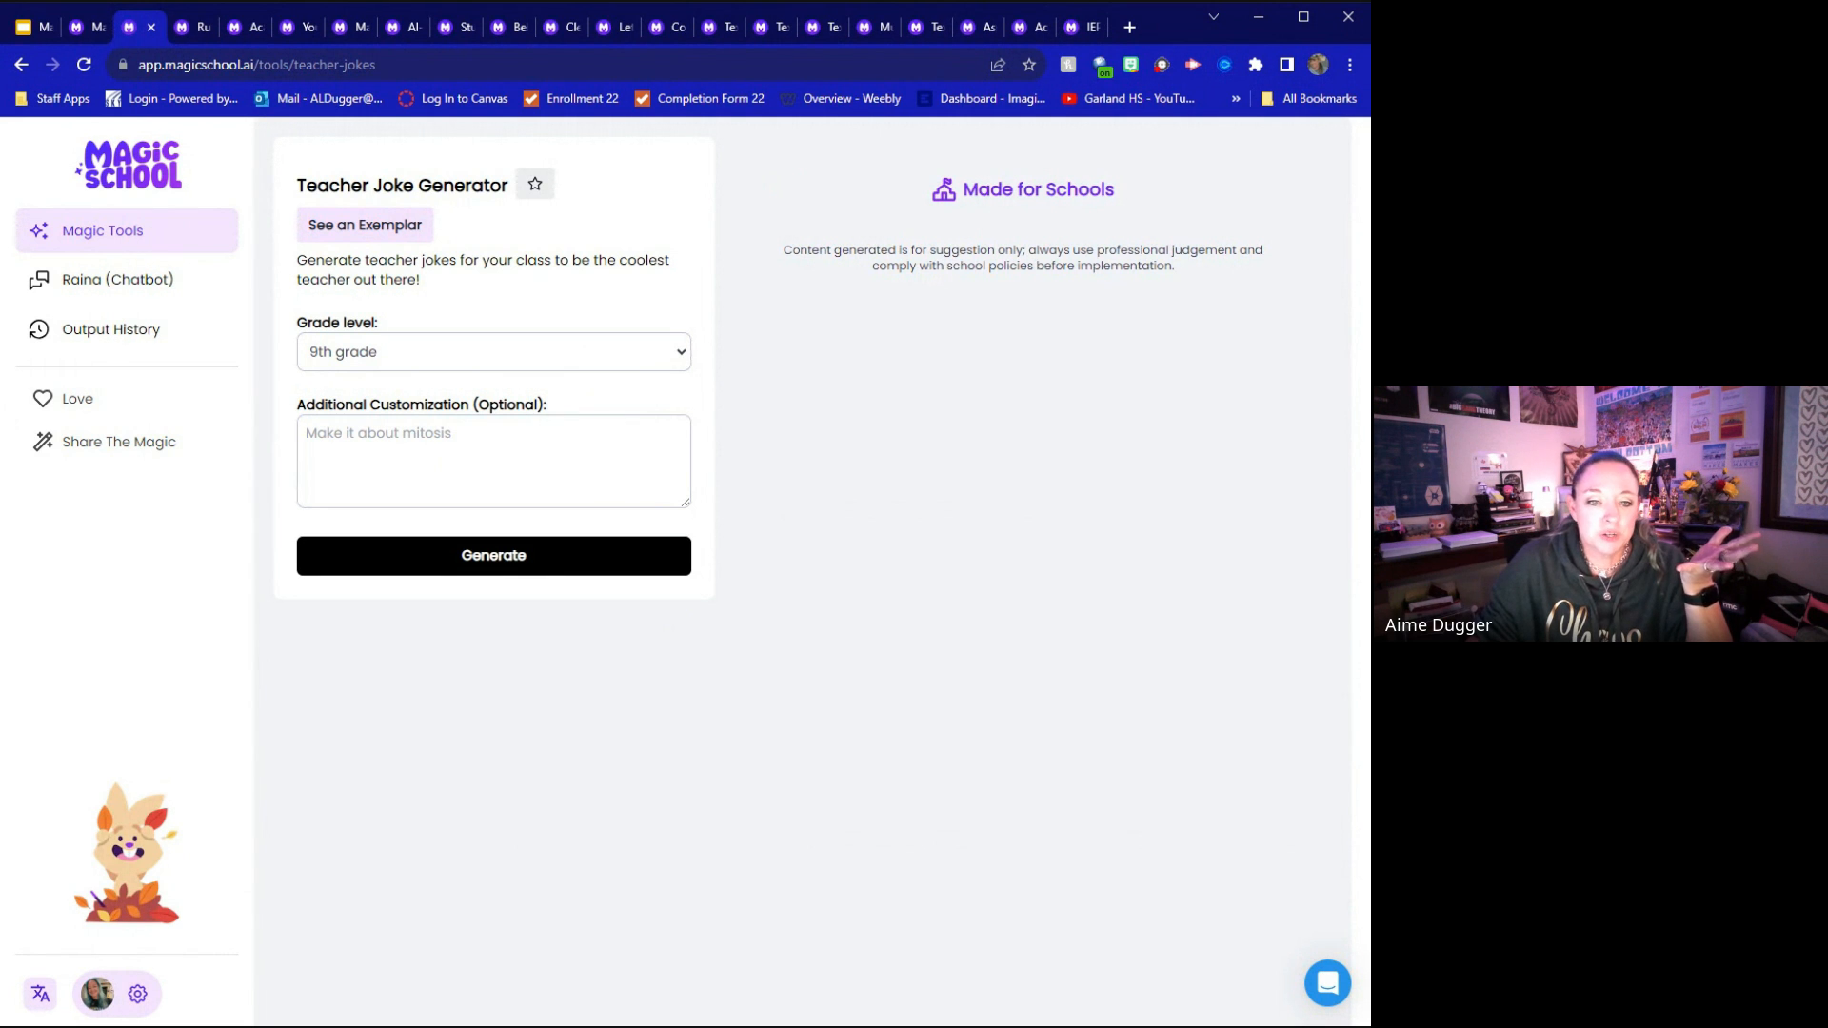
# Generate teacher jokes with "Math teacher" as the additional customization
pyautogui.click(550, 440)
pyautogui.write('Math teacher')
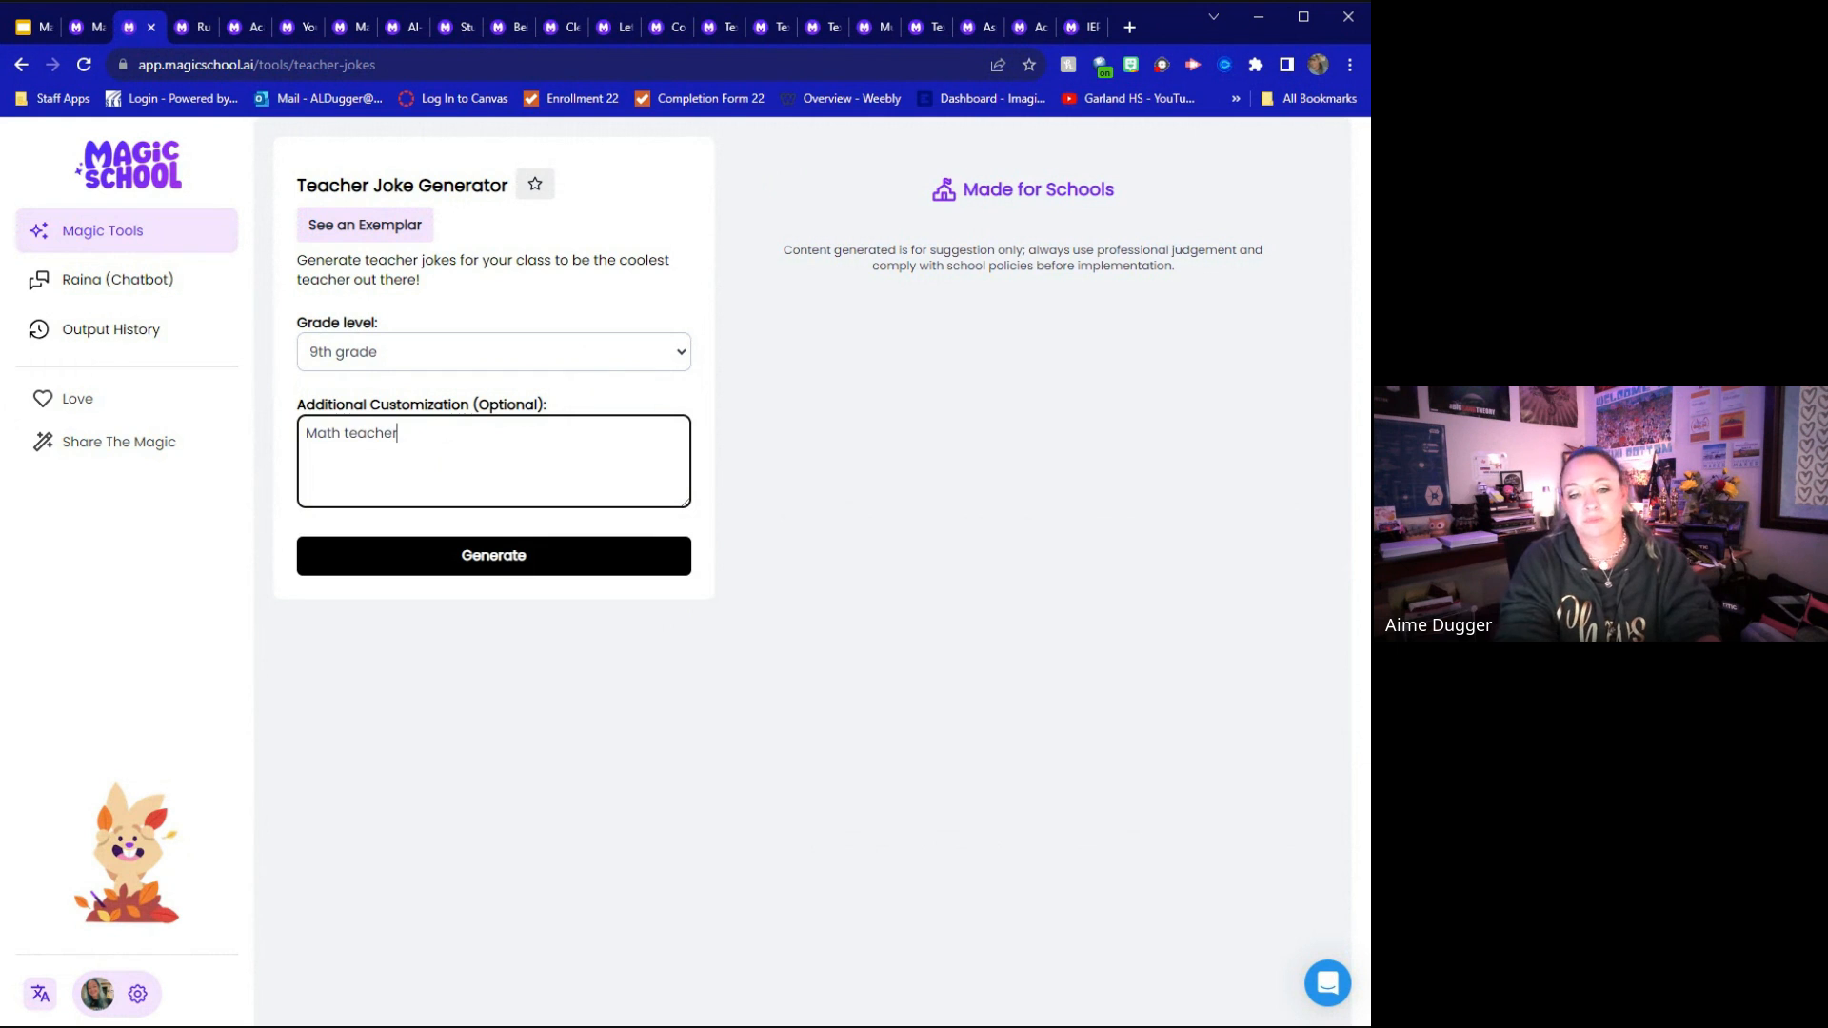
pyautogui.click(468, 561)
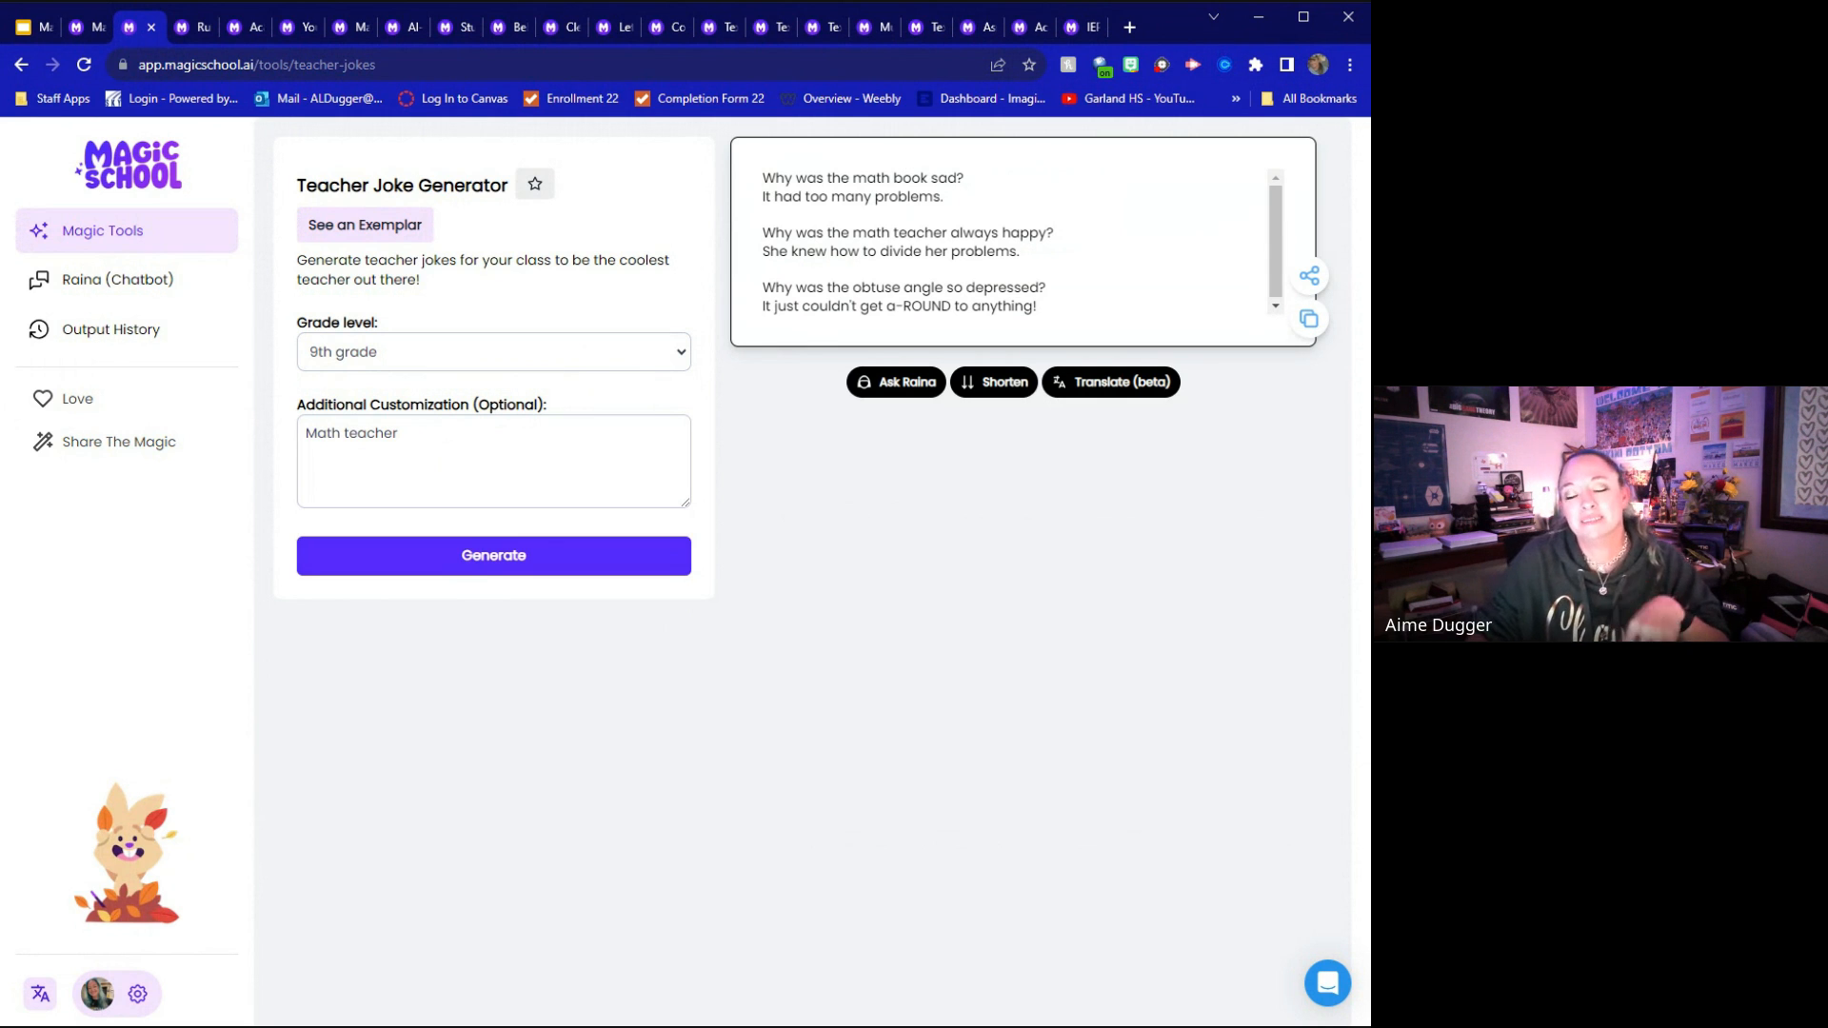
# Return to the Magic Tools list and look through all the tools down to the Syllabus Generator at the end
pyautogui.click(169, 175)
pyautogui.scroll(-5, 541, 394)
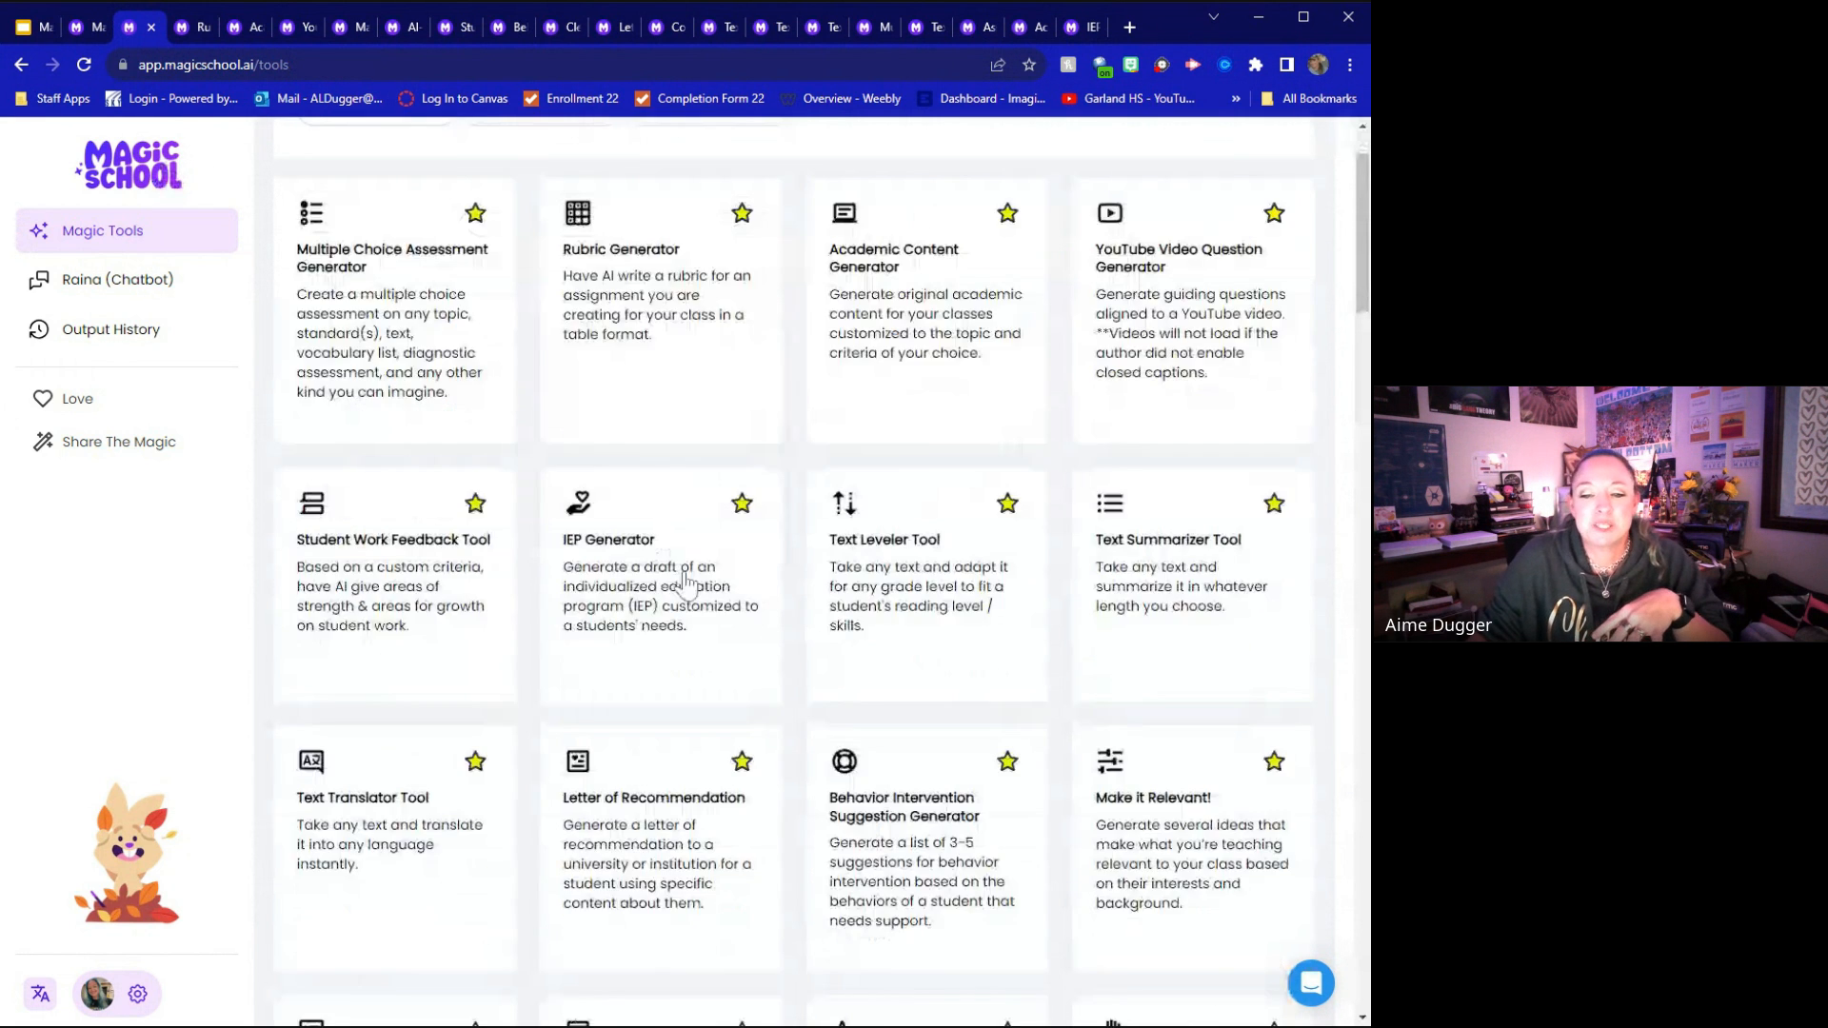
pyautogui.scroll(-4, 685, 585)
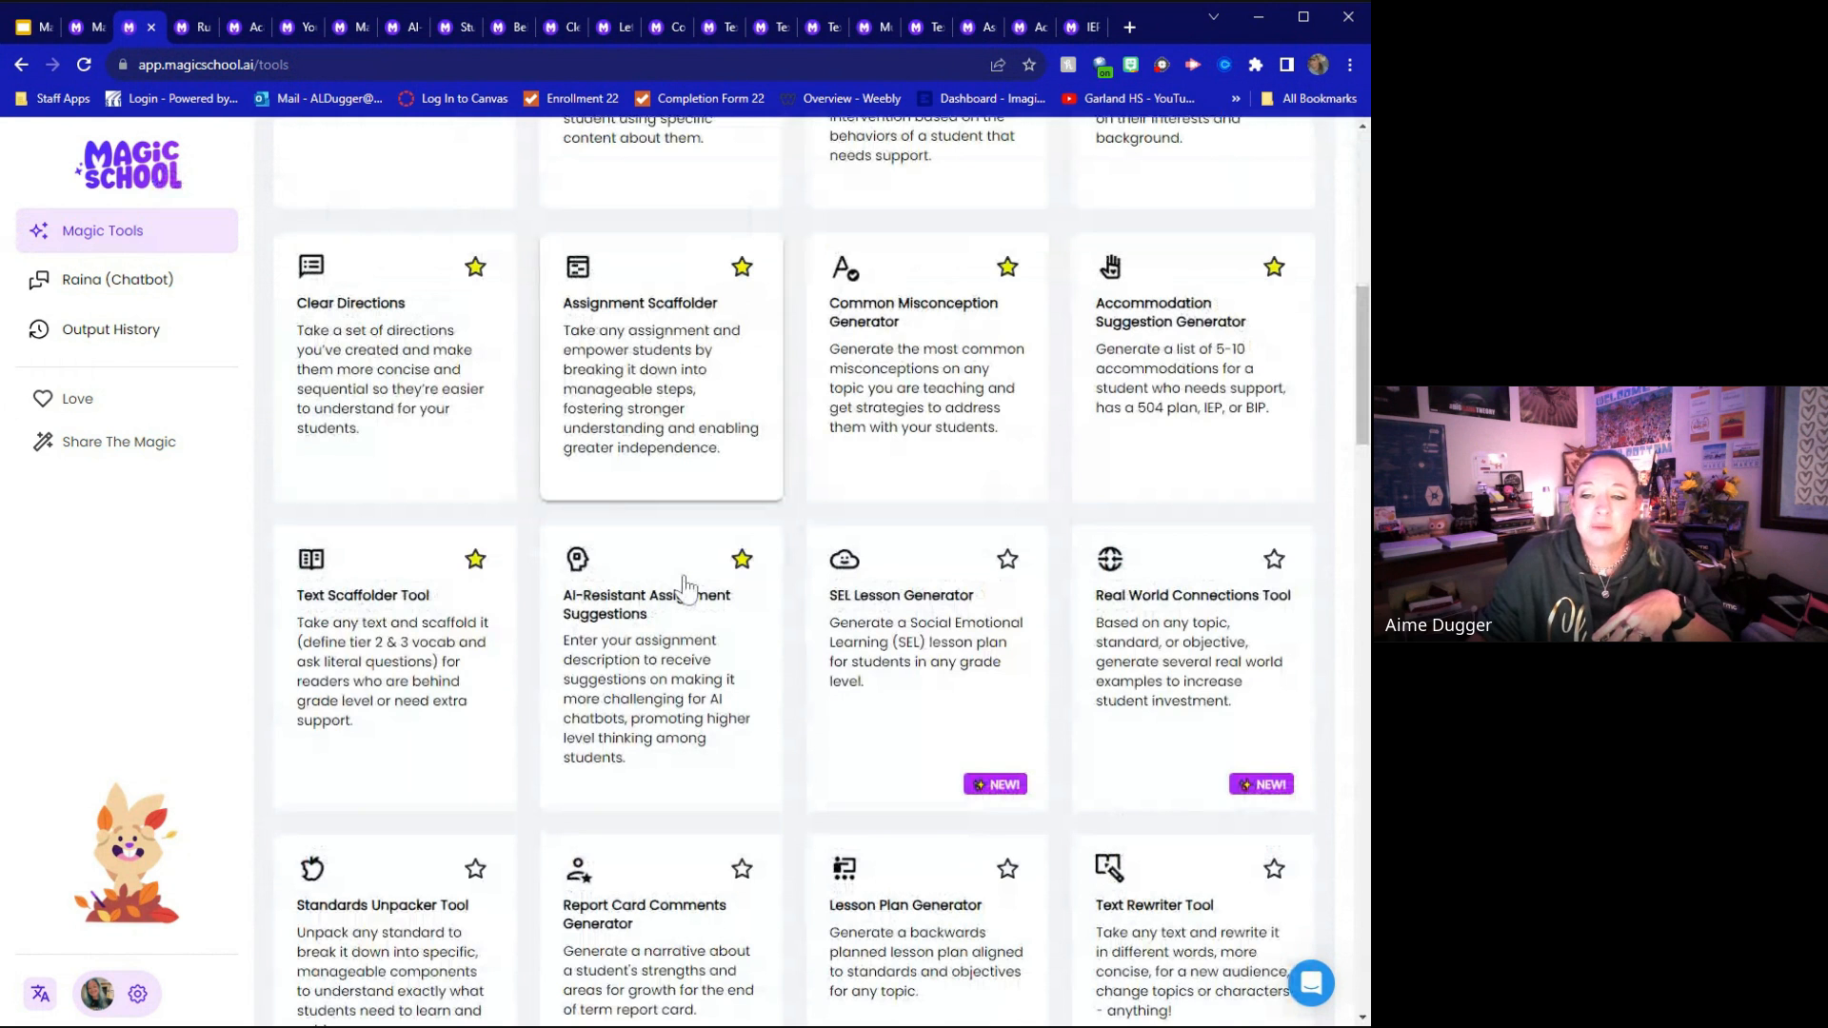
pyautogui.scroll(-7, 684, 584)
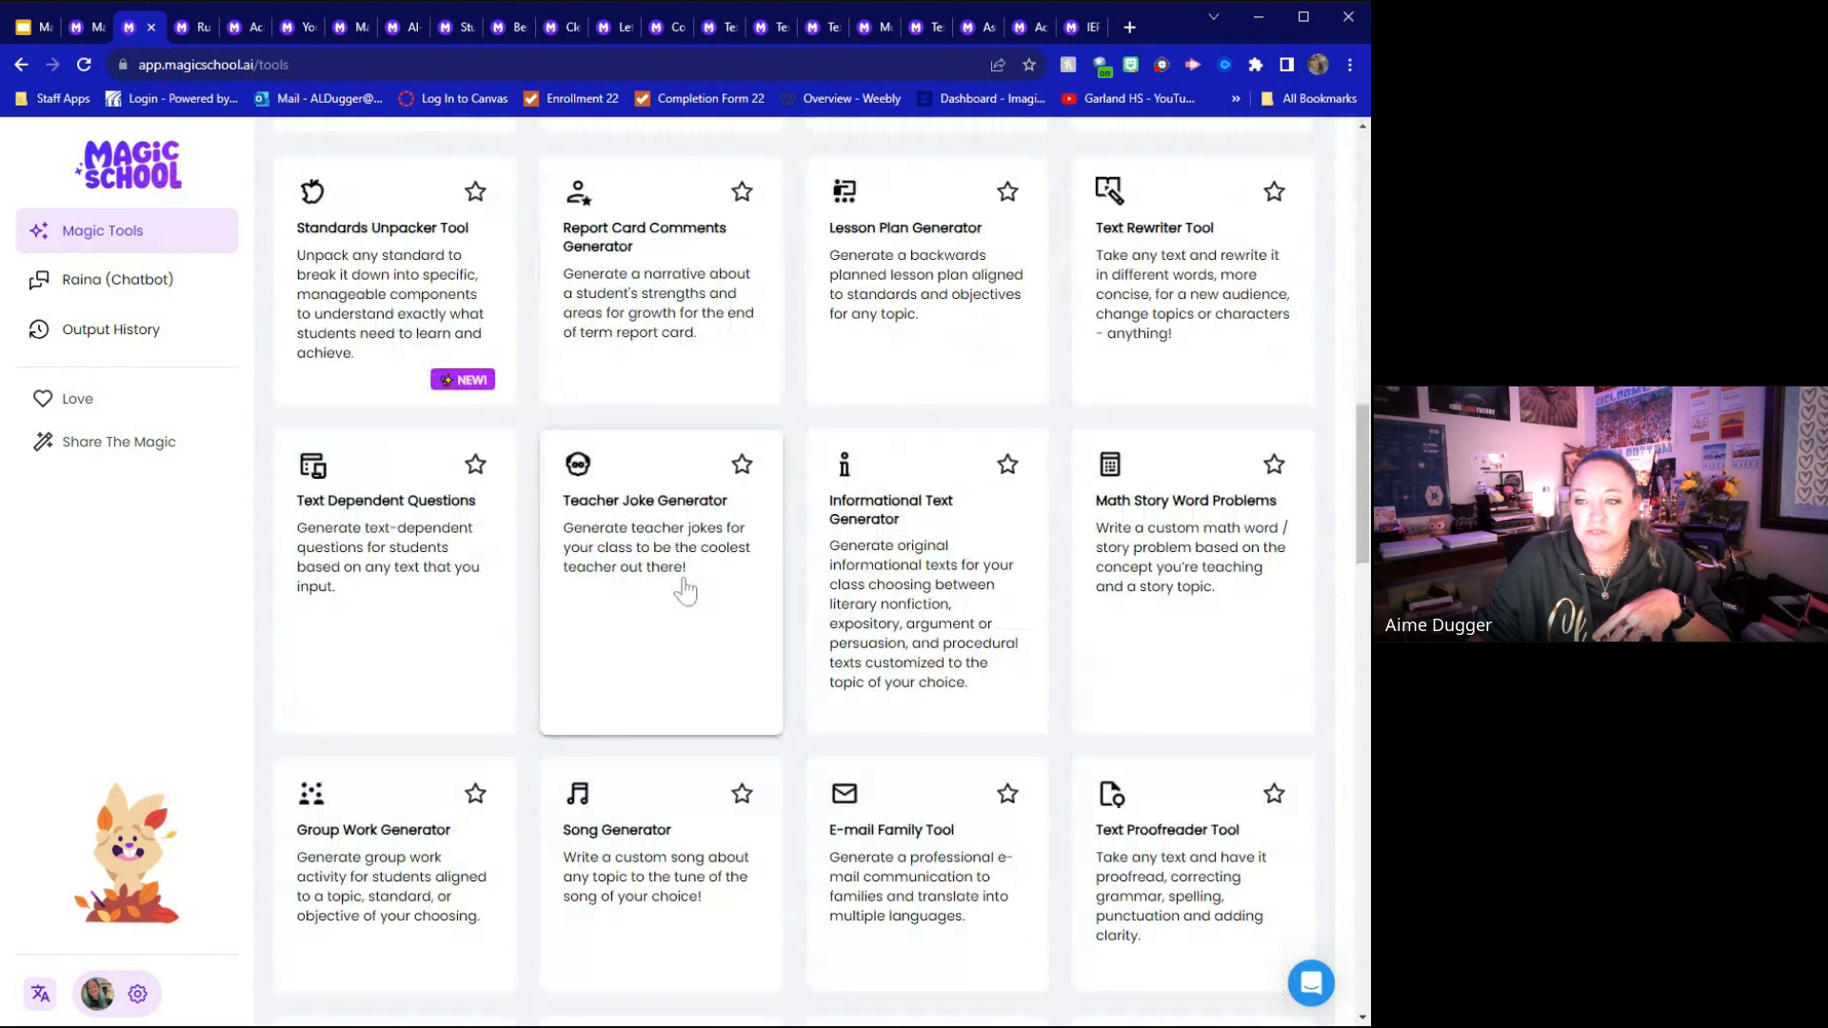
pyautogui.scroll(-4, 684, 590)
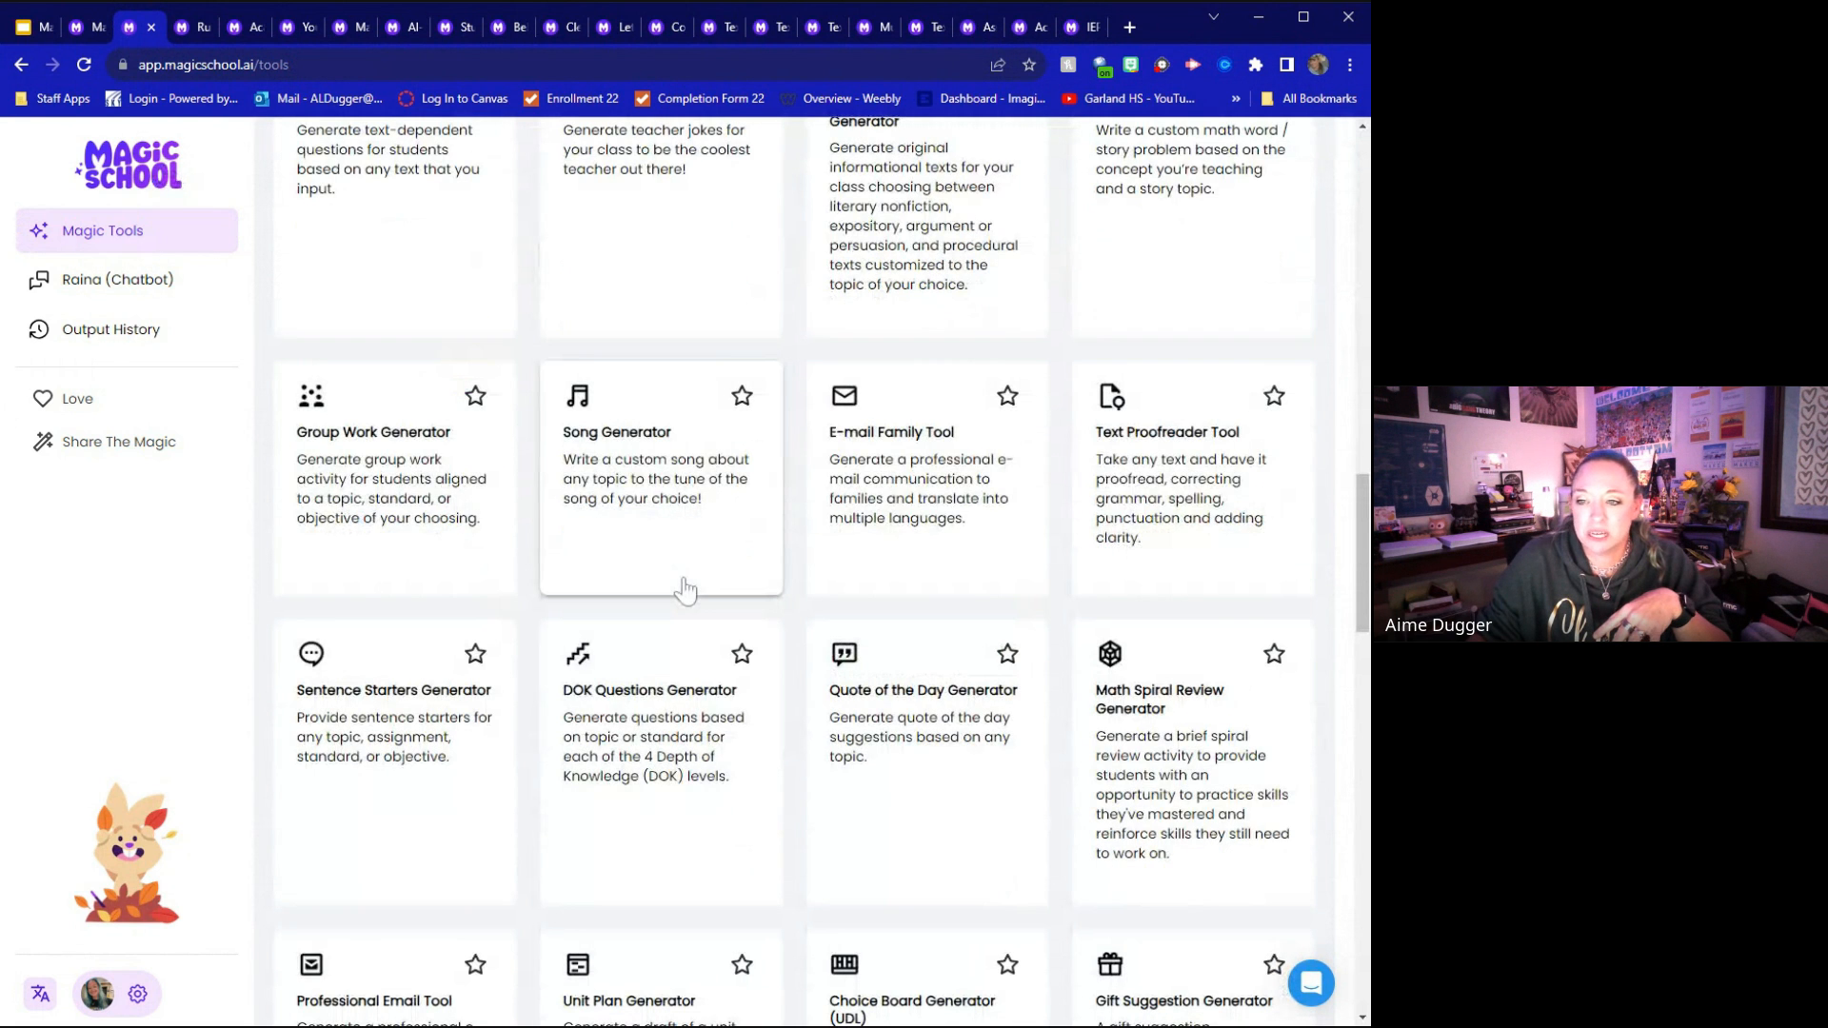
pyautogui.scroll(-2, 685, 589)
pyautogui.scroll(-2, 684, 589)
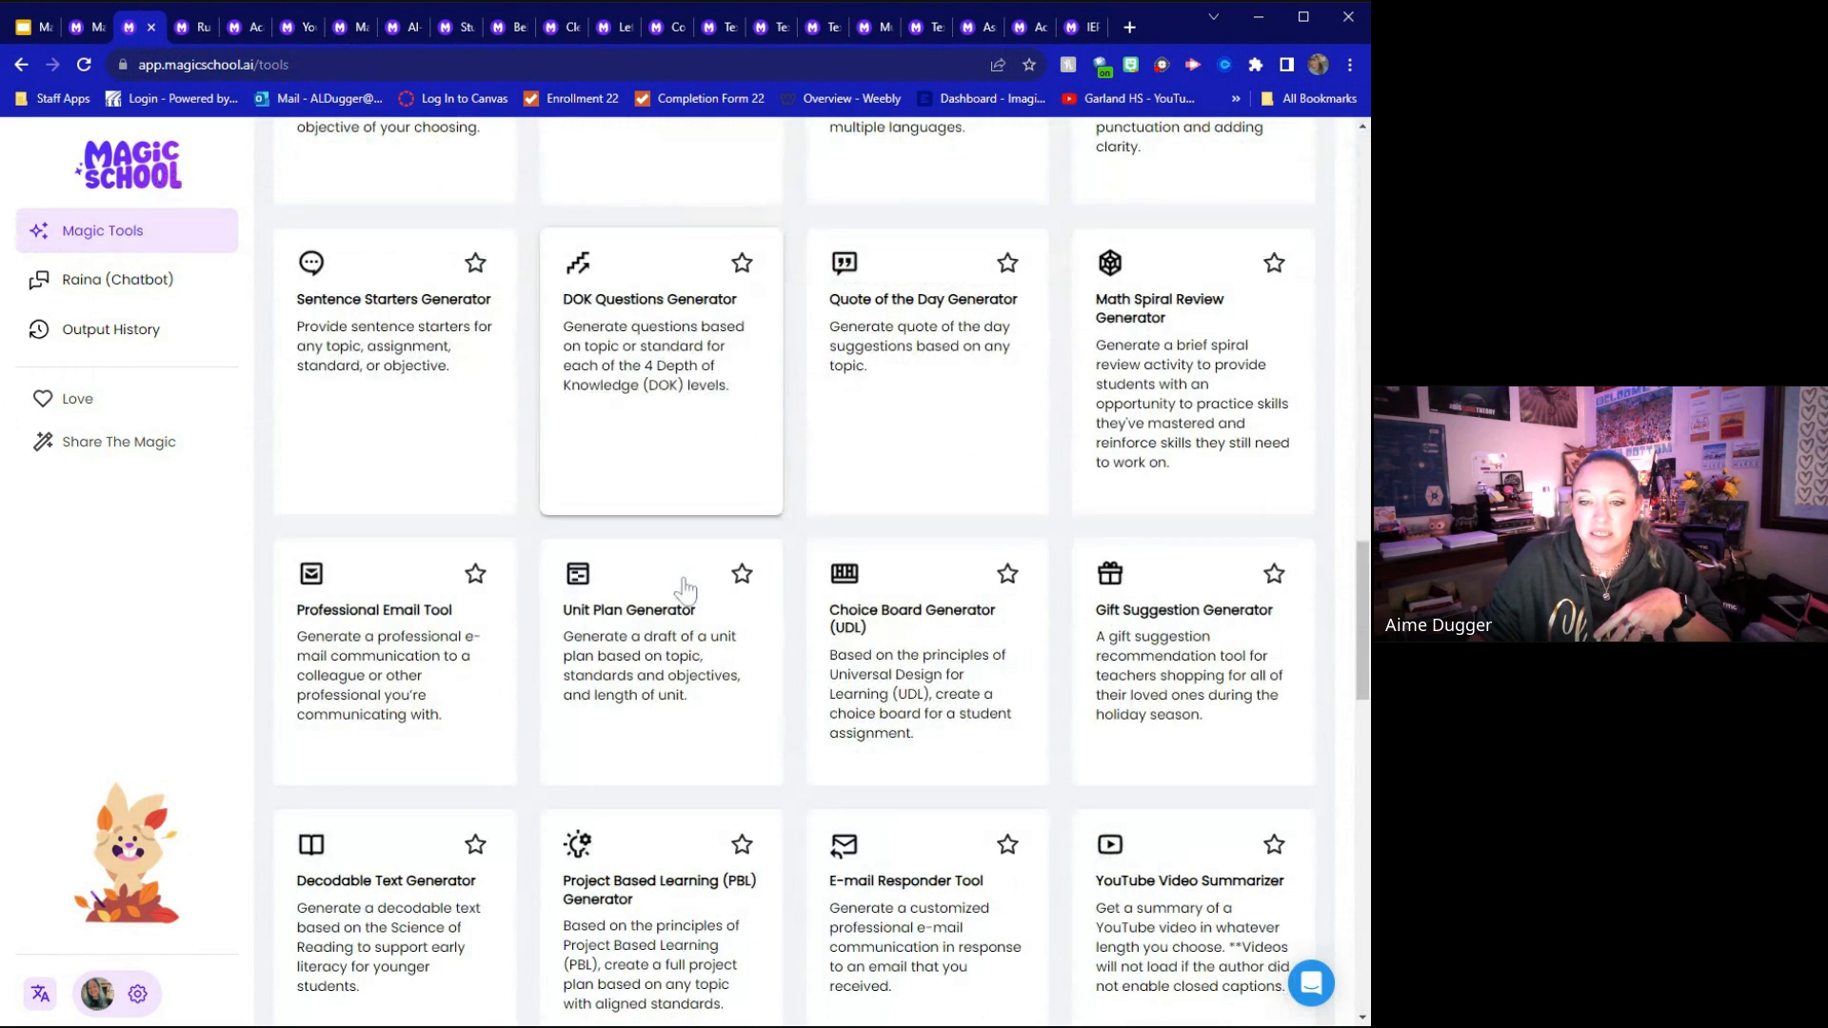
pyautogui.scroll(-5, 685, 590)
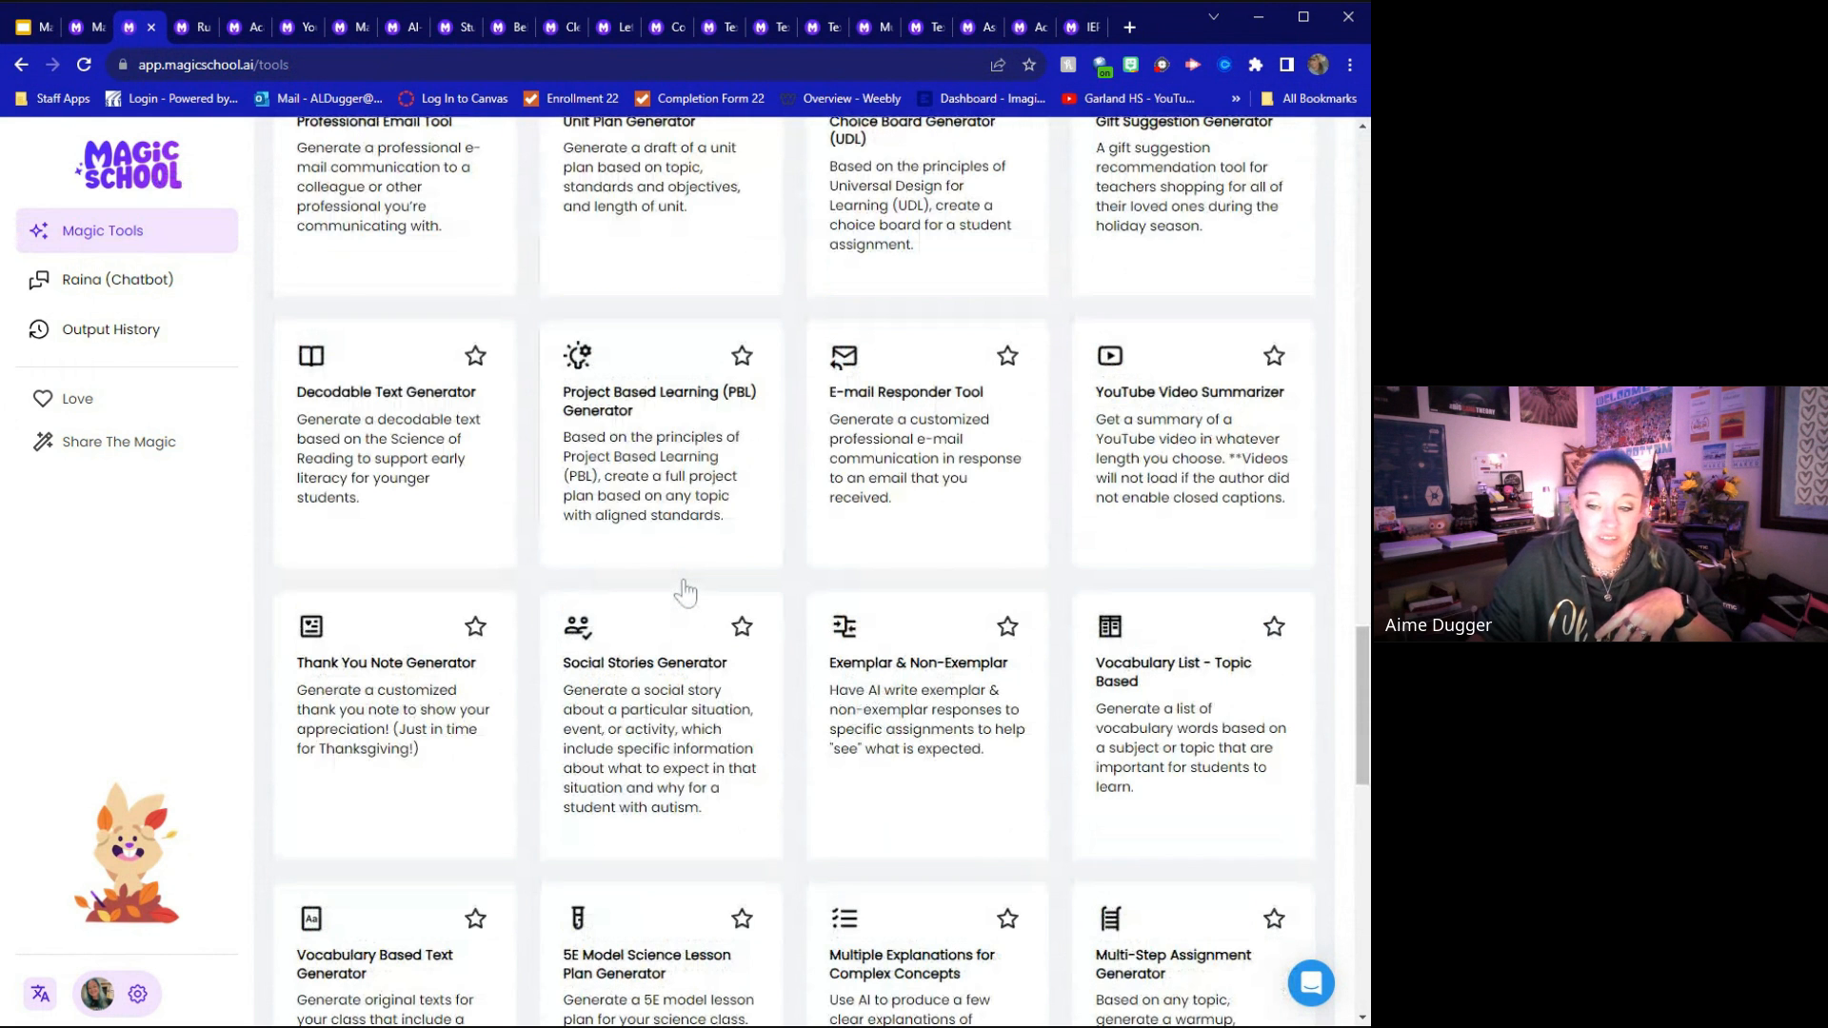
pyautogui.scroll(-4, 685, 591)
pyautogui.scroll(-4, 652, 595)
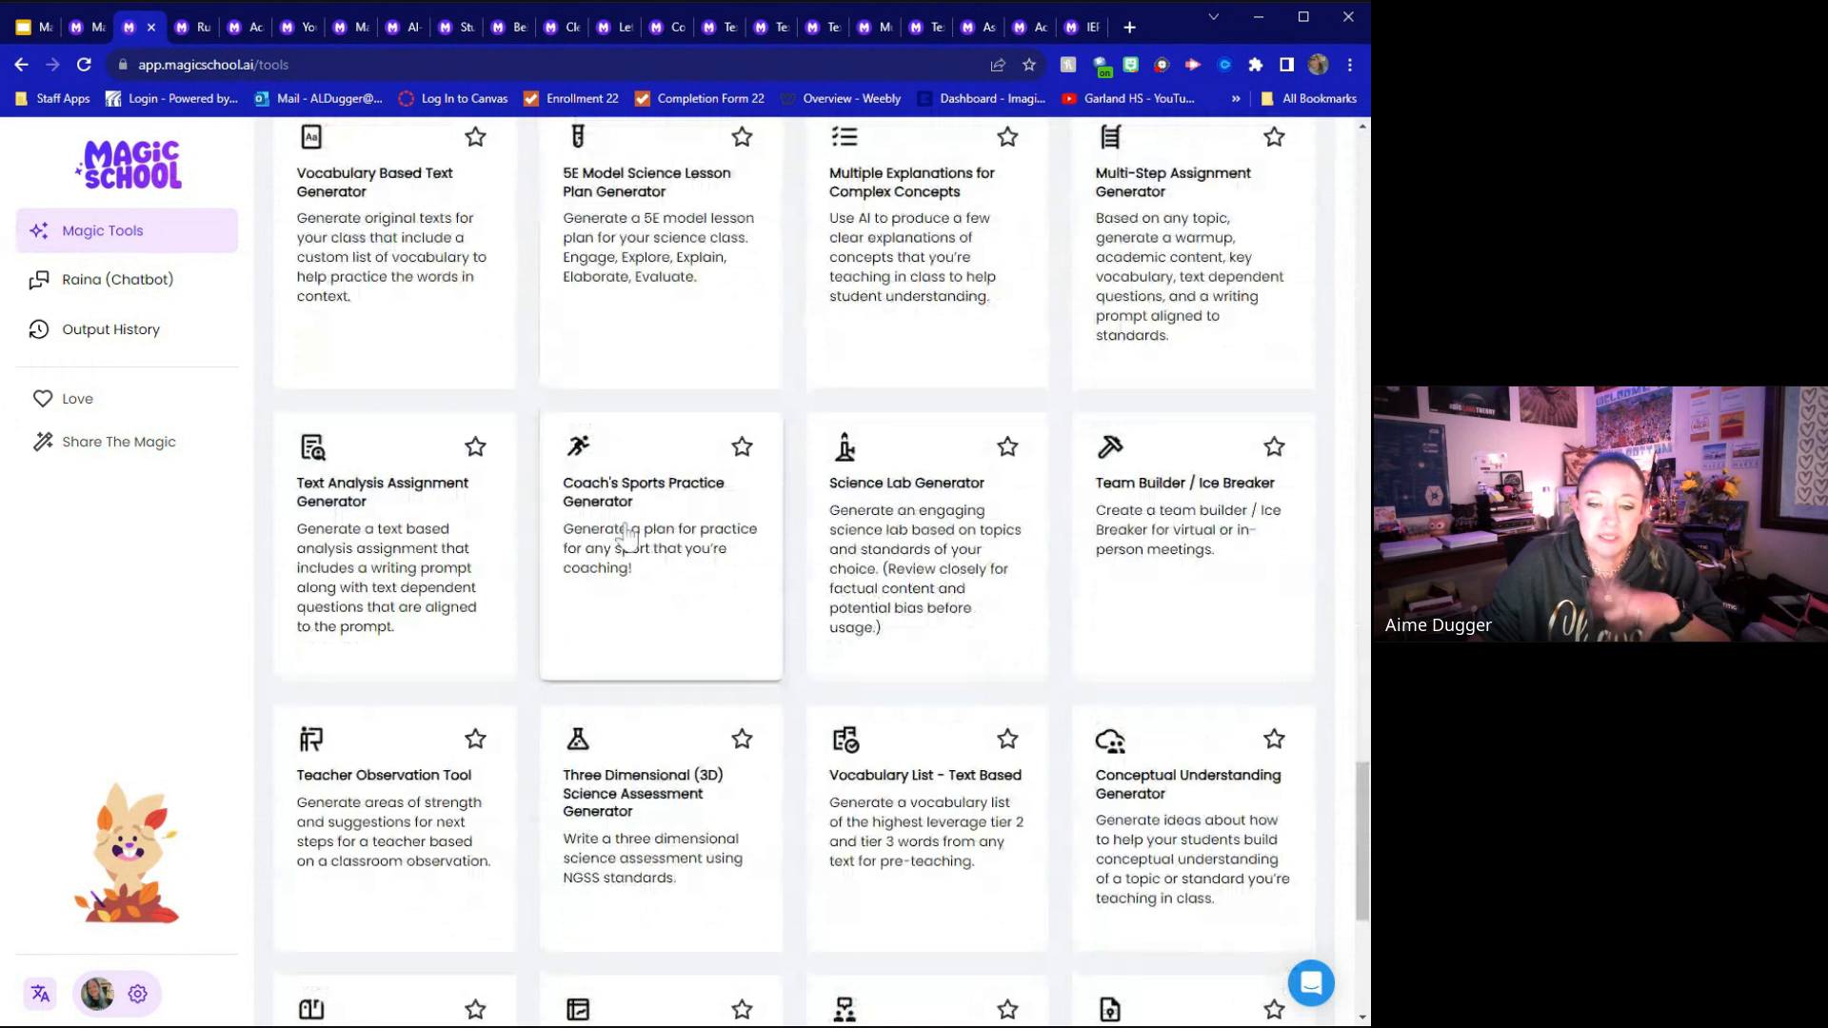
pyautogui.scroll(-3, 628, 528)
pyautogui.scroll(-3, 634, 519)
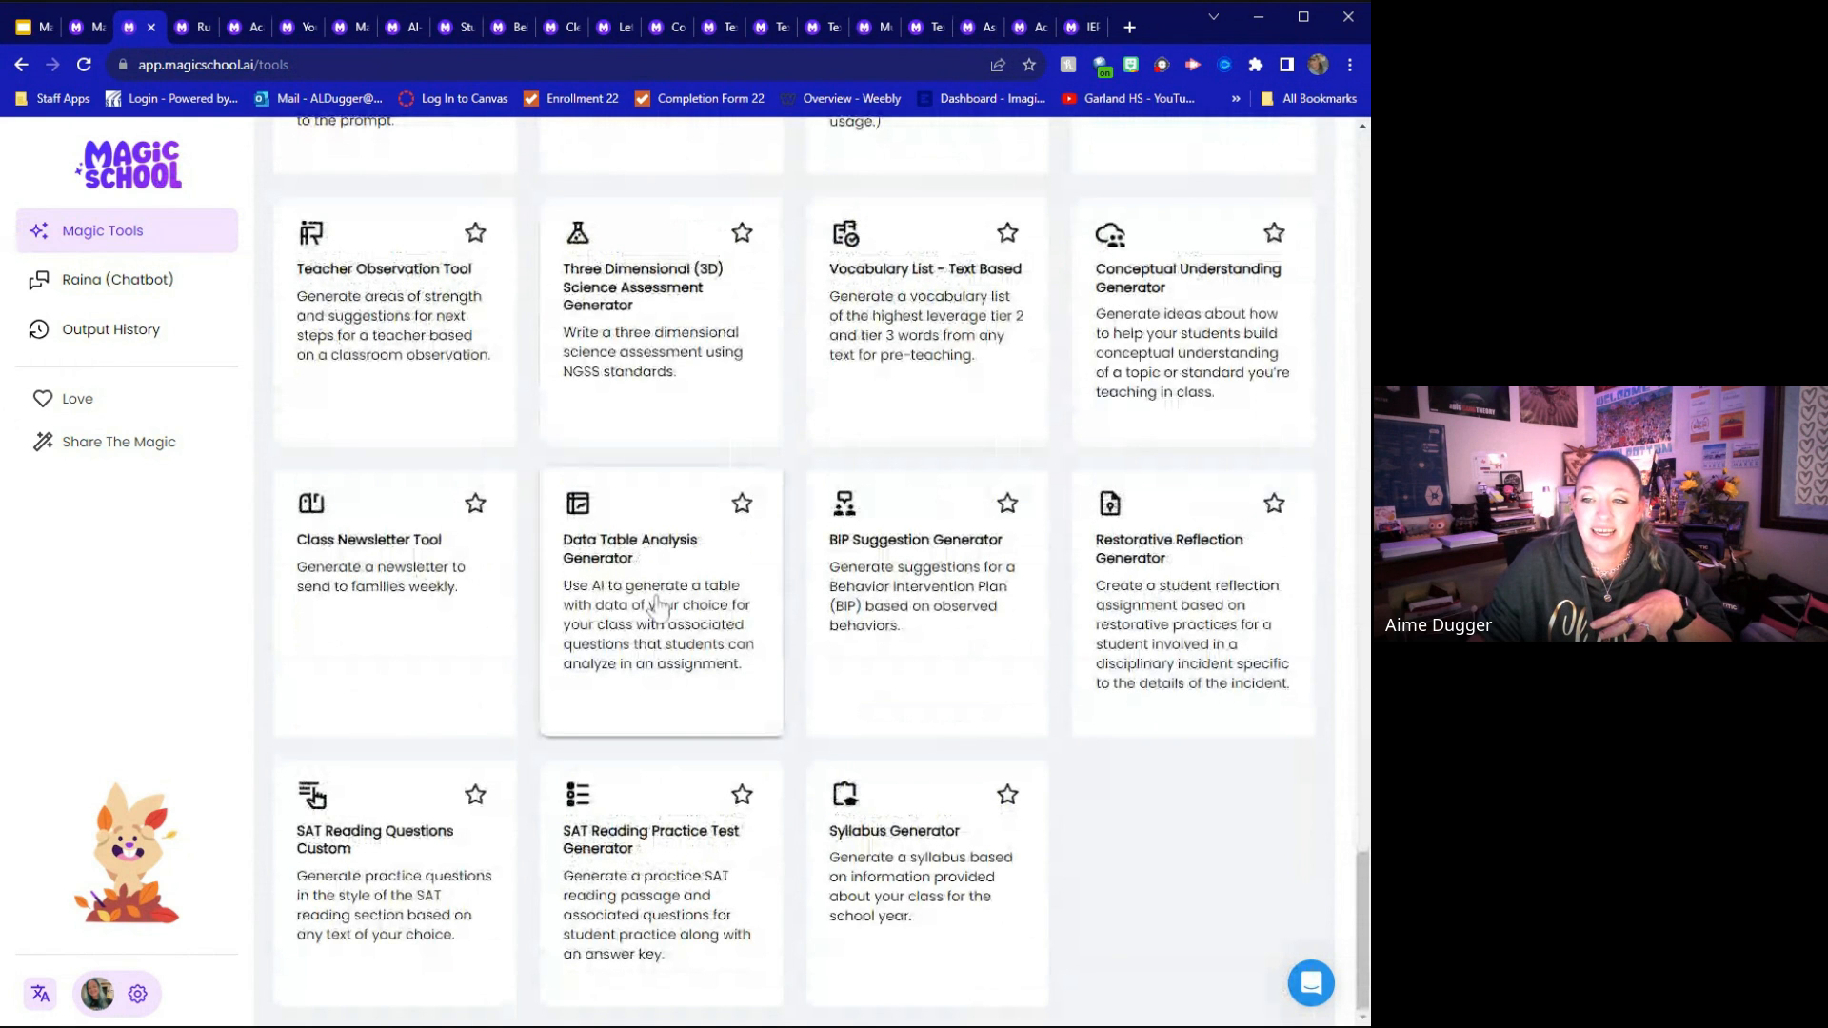
# Review the tools again from the end of the list back up to the Lesson Plan Generator and Text Scaffolder Tool
pyautogui.scroll(9, 762, 685)
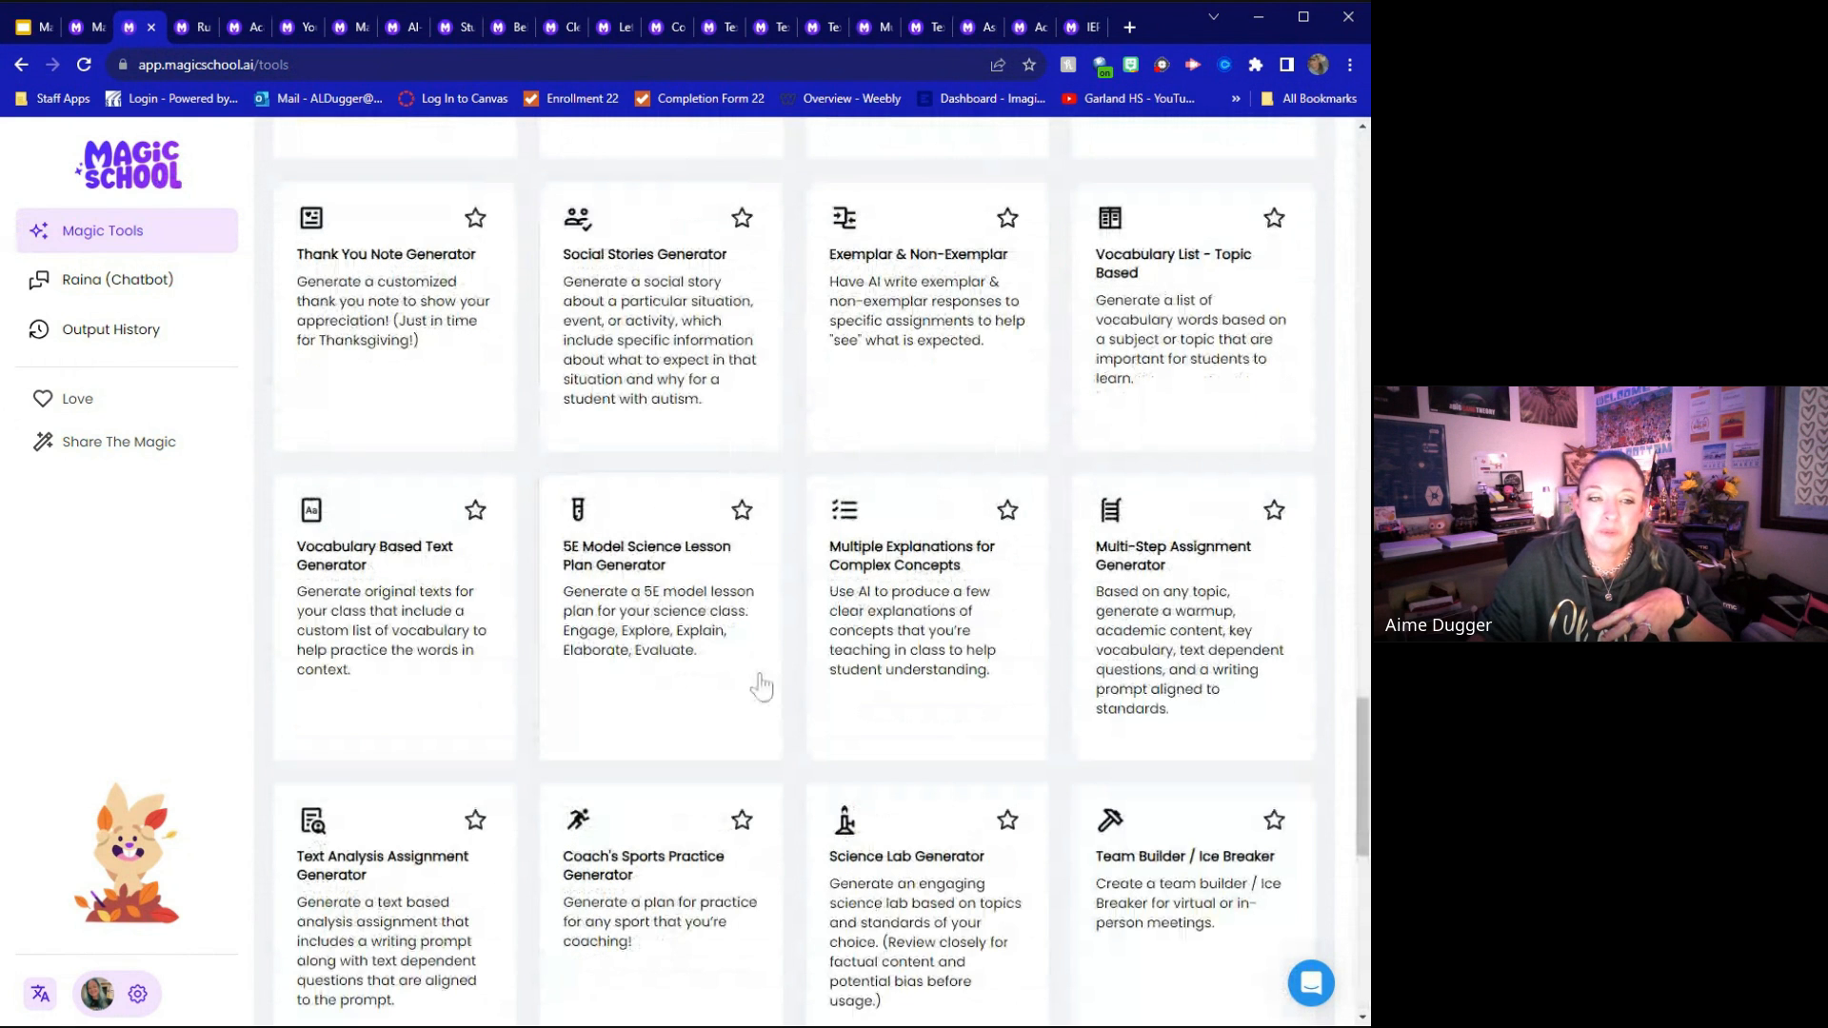
pyautogui.scroll(4, 762, 685)
pyautogui.scroll(2, 762, 683)
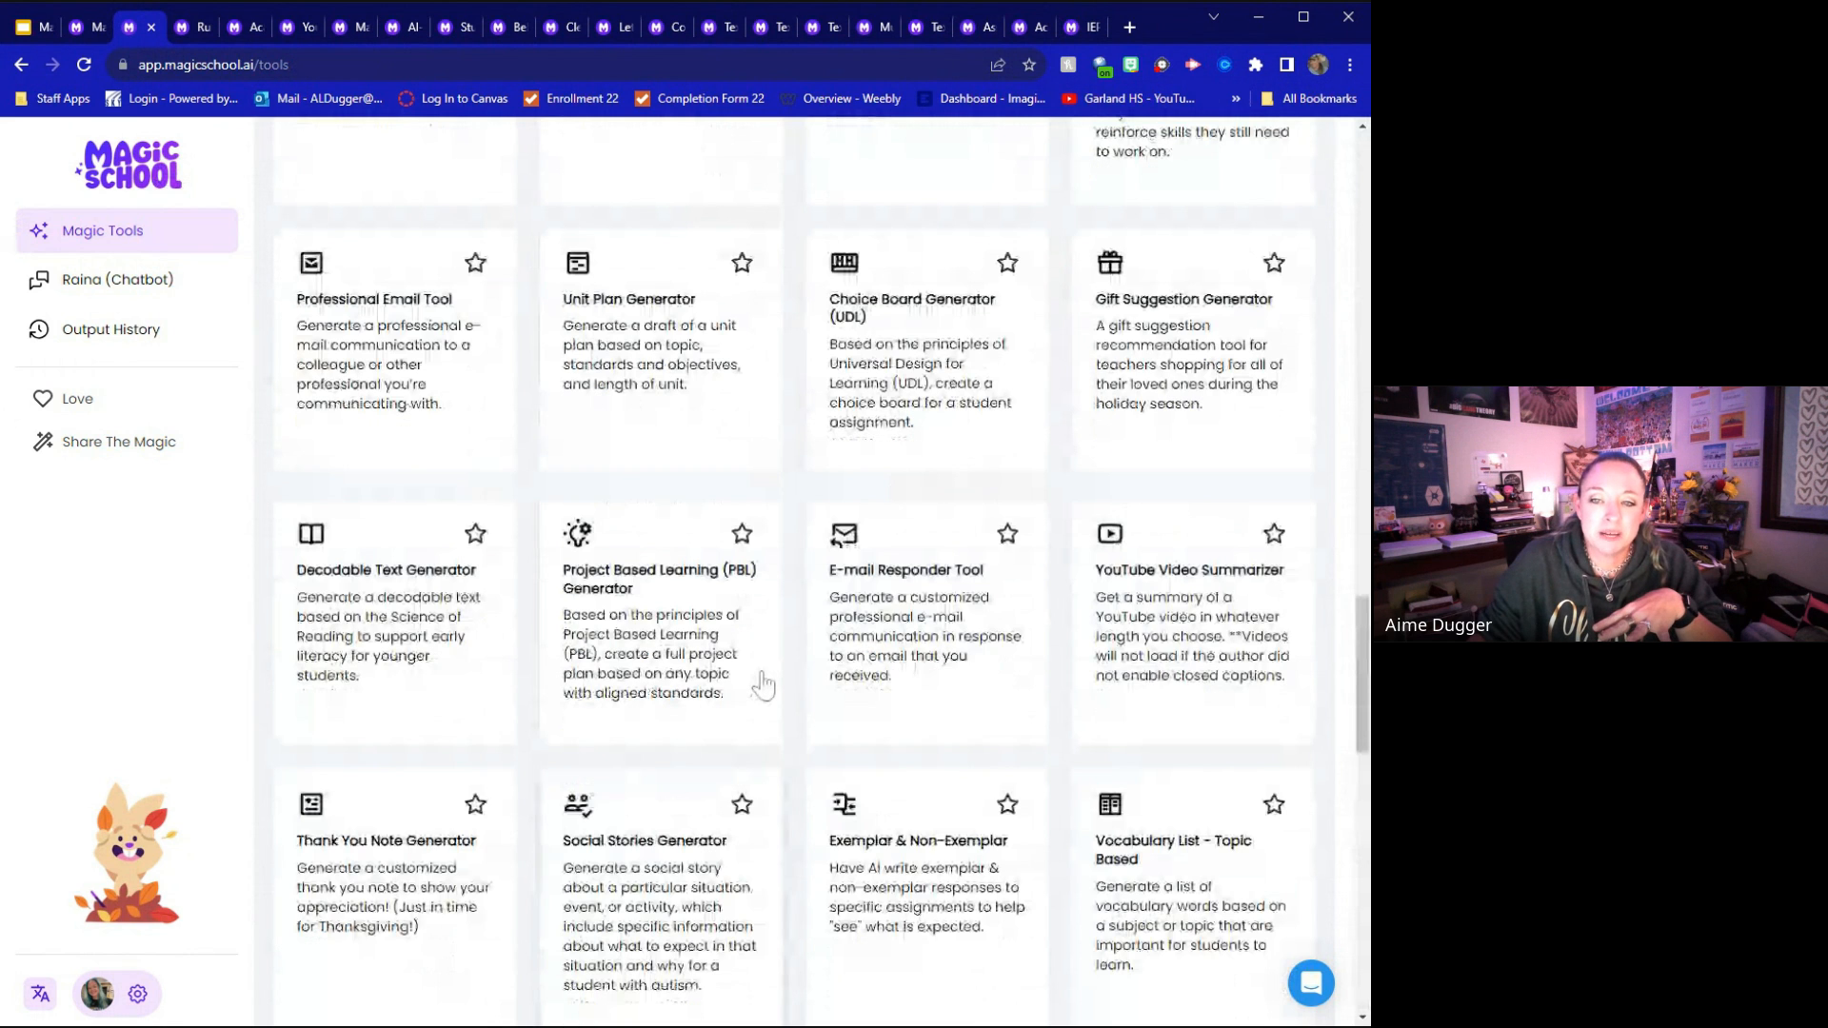
pyautogui.scroll(6, 762, 684)
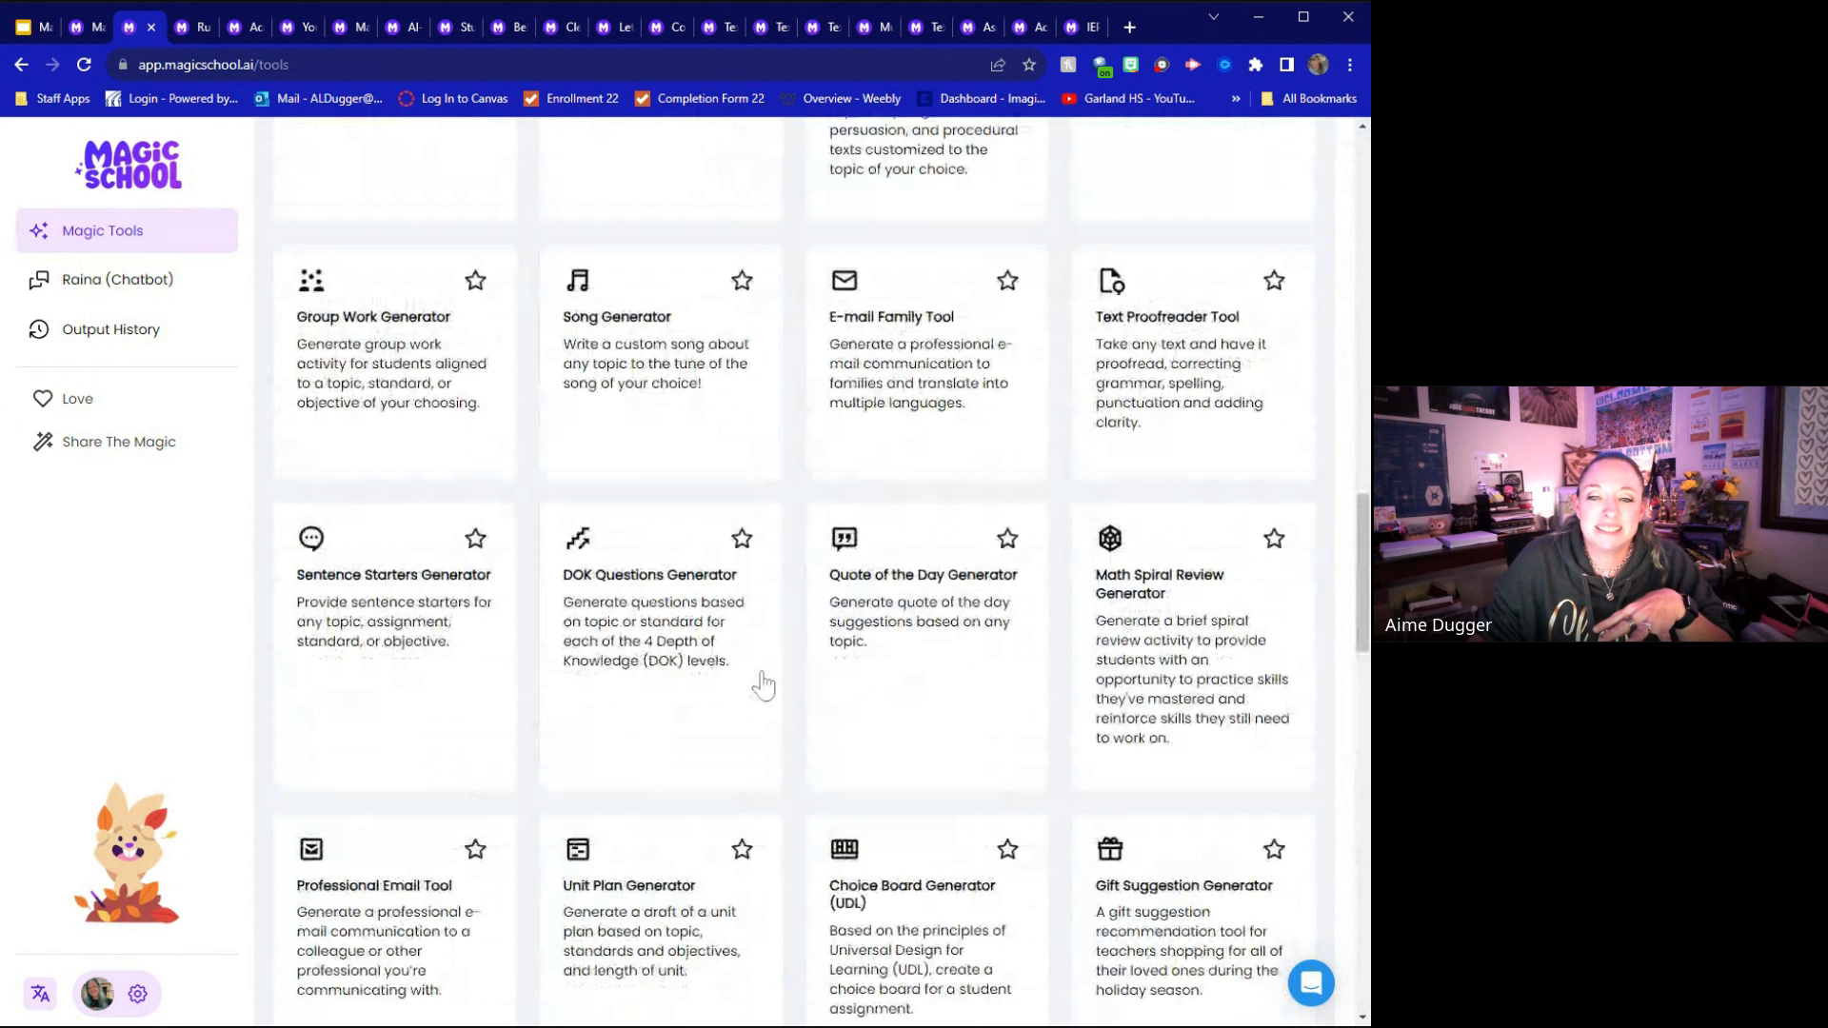
pyautogui.scroll(2, 763, 683)
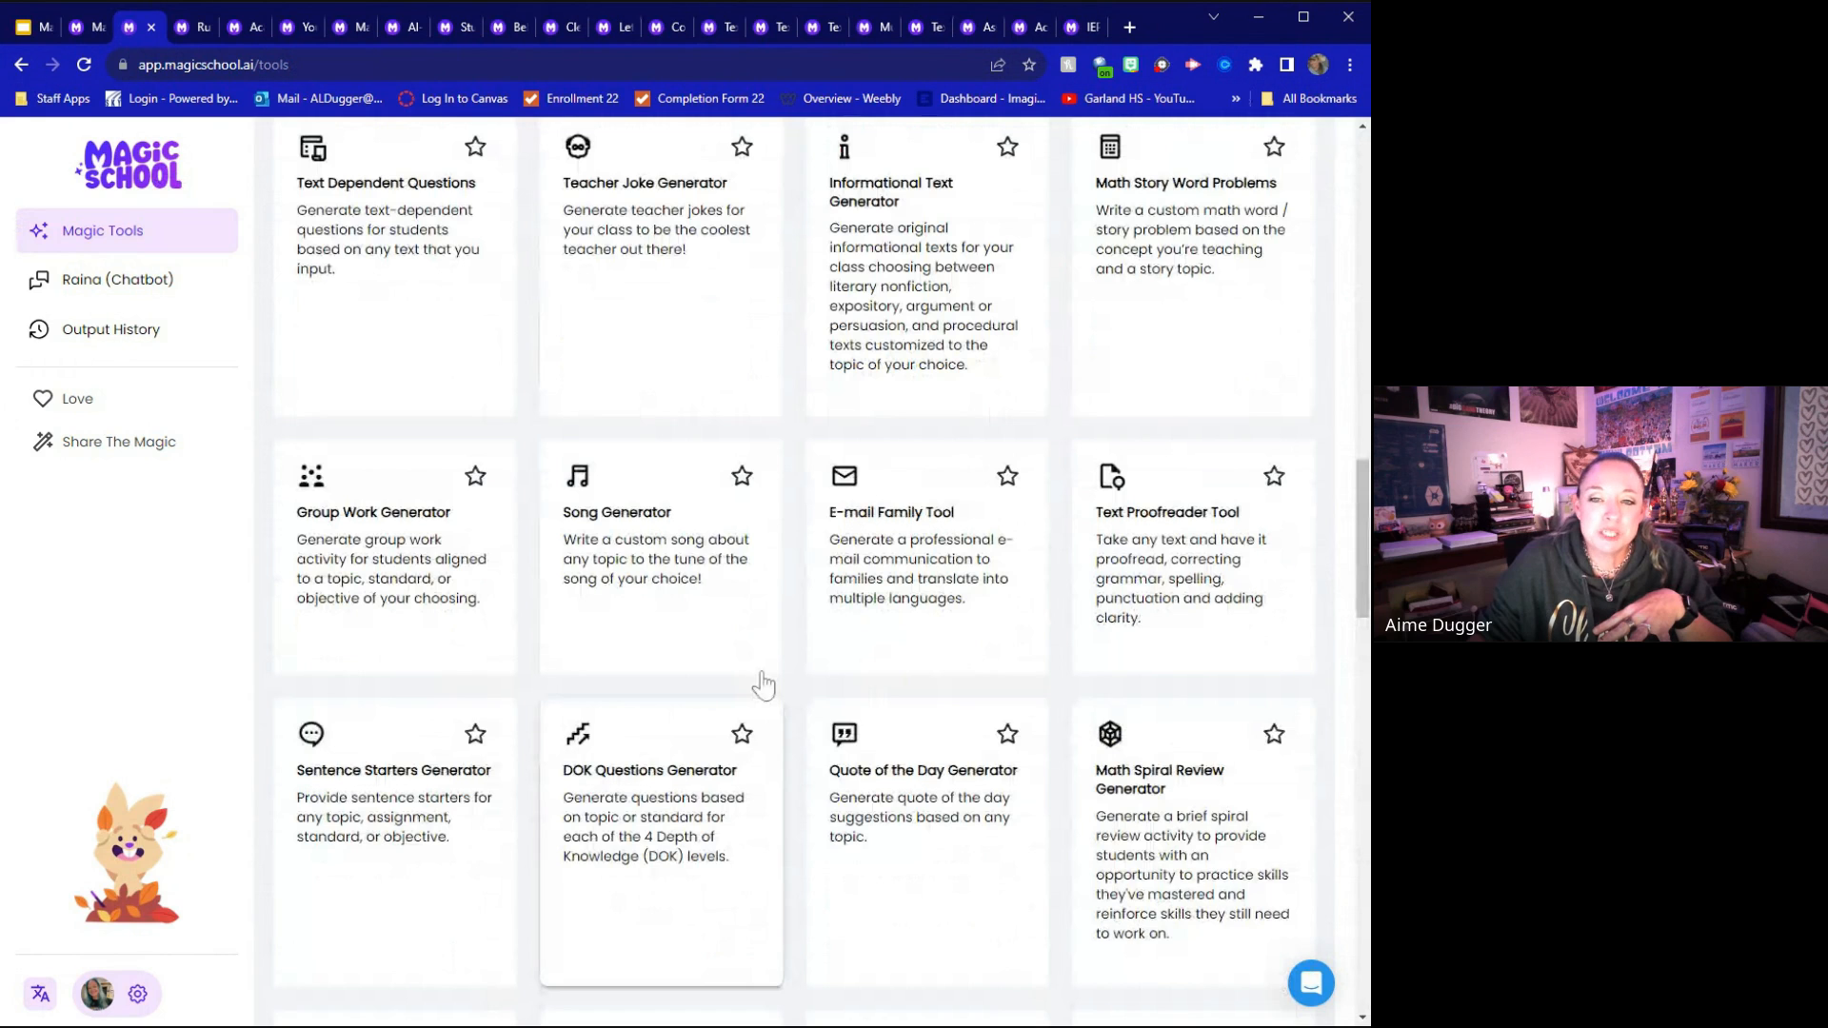
pyautogui.scroll(4, 762, 683)
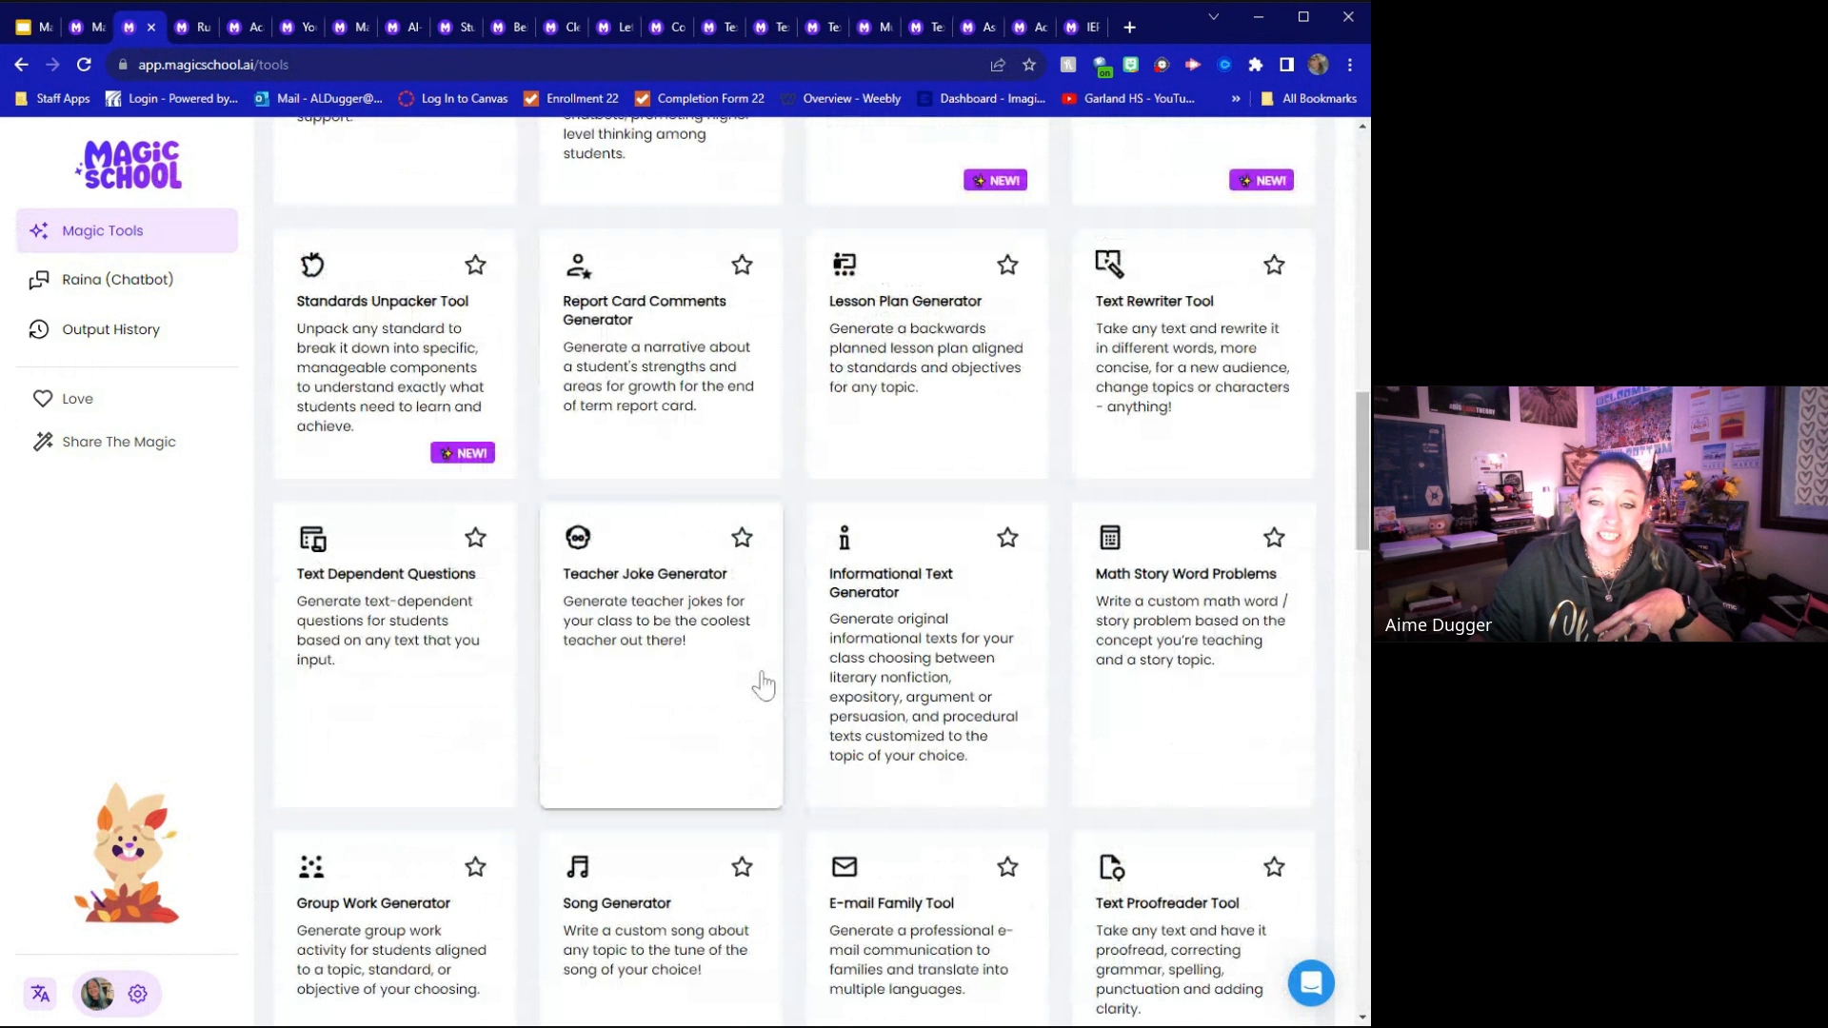
pyautogui.scroll(4, 762, 683)
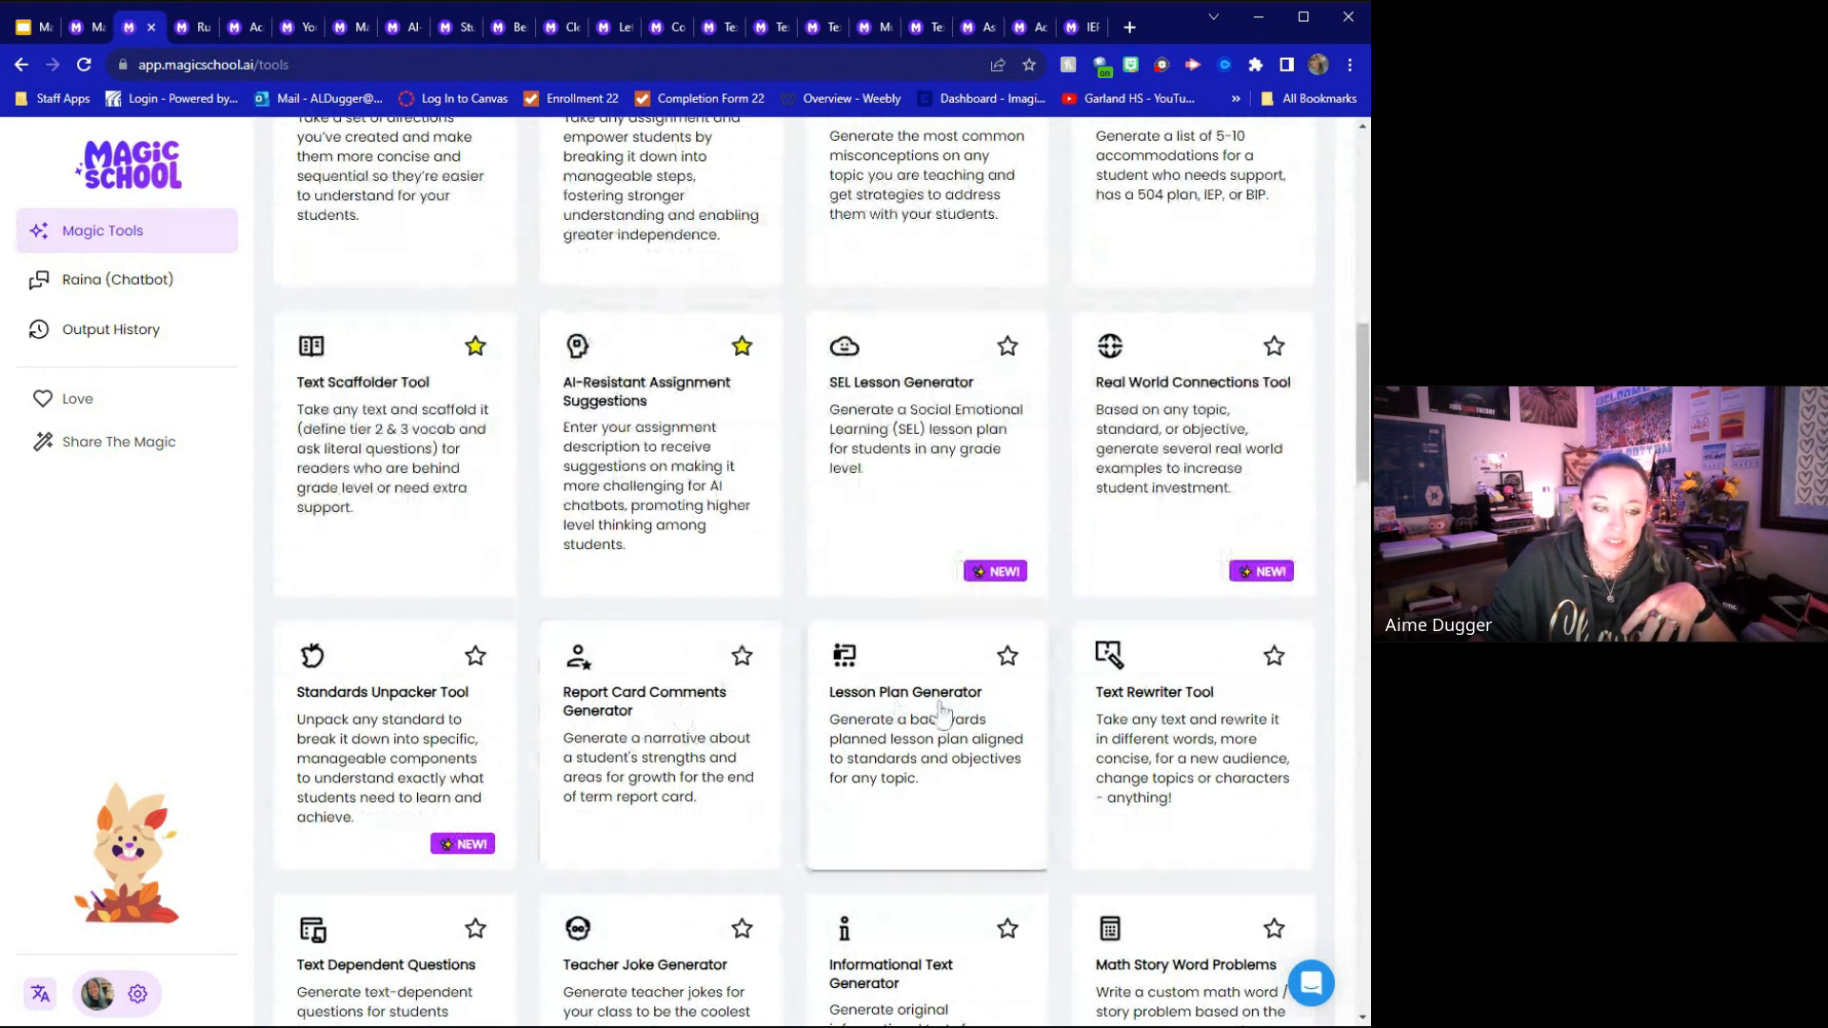
# Open the Share The Magic dialog to view its Twitter and email sharing options, and close it without sending
pyautogui.scroll(-3, 1245, 752)
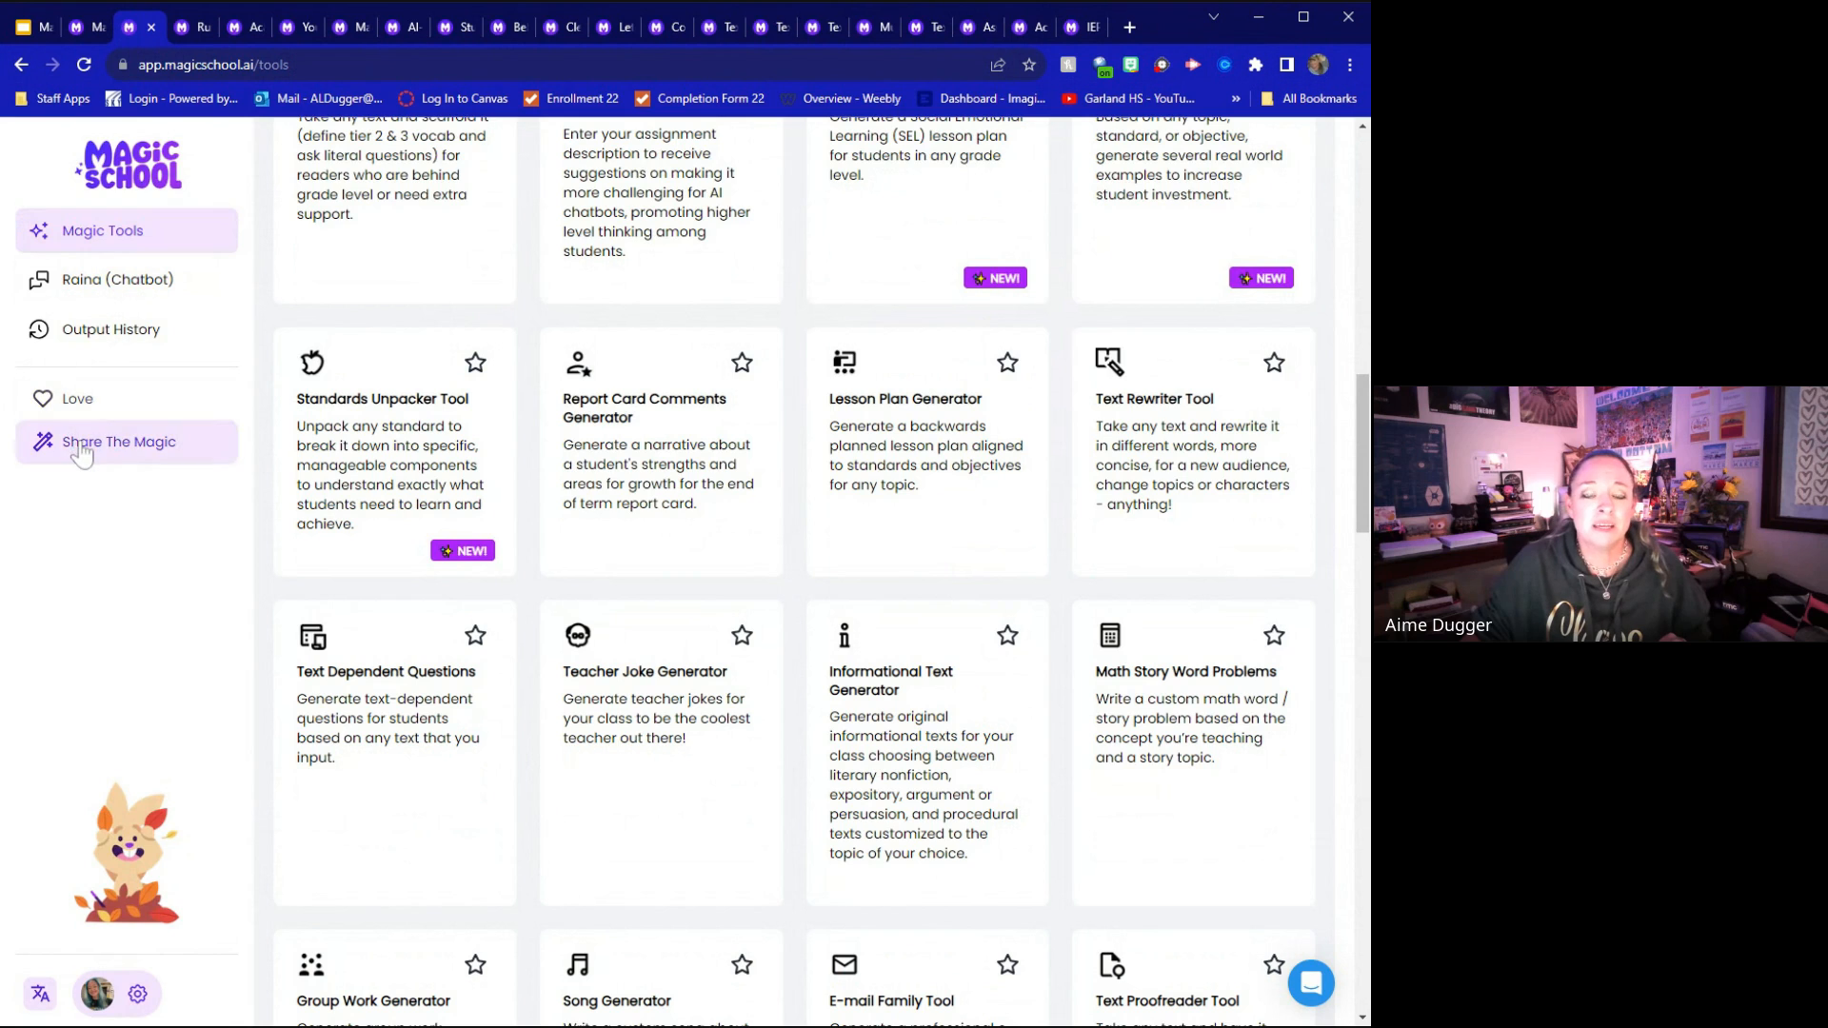
pyautogui.click(235, 433)
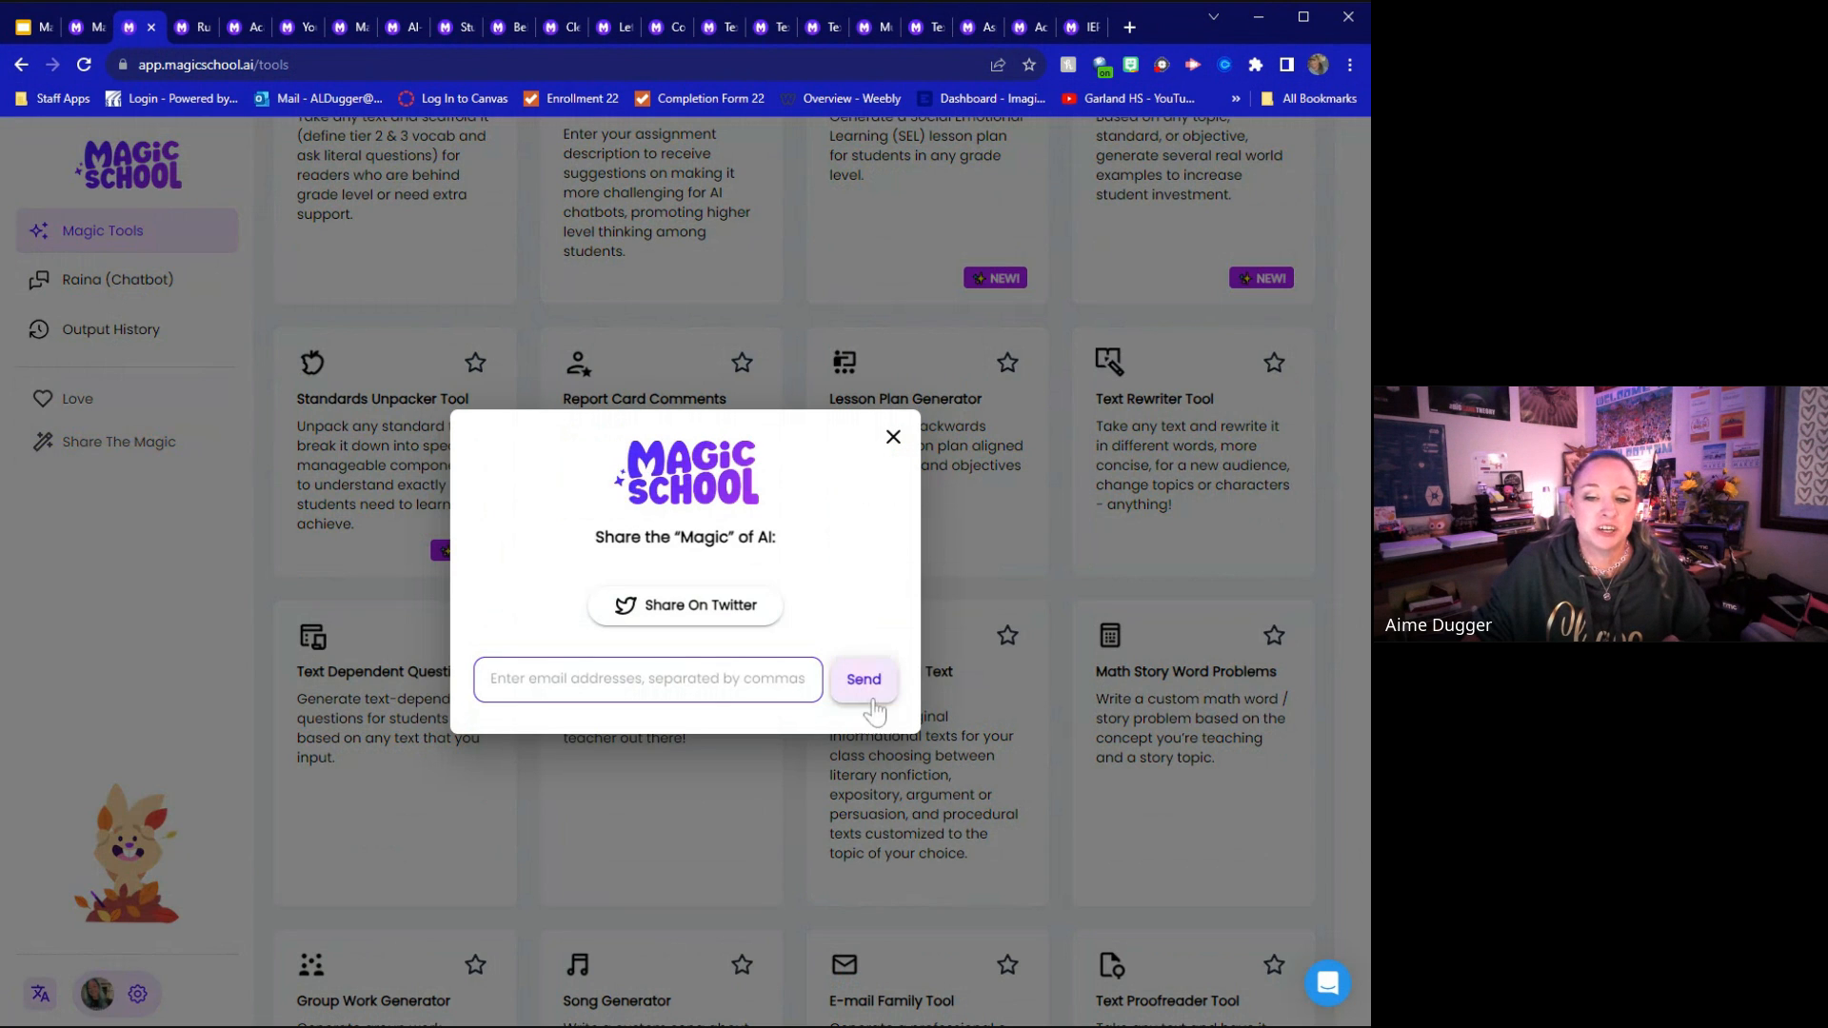
pyautogui.click(893, 436)
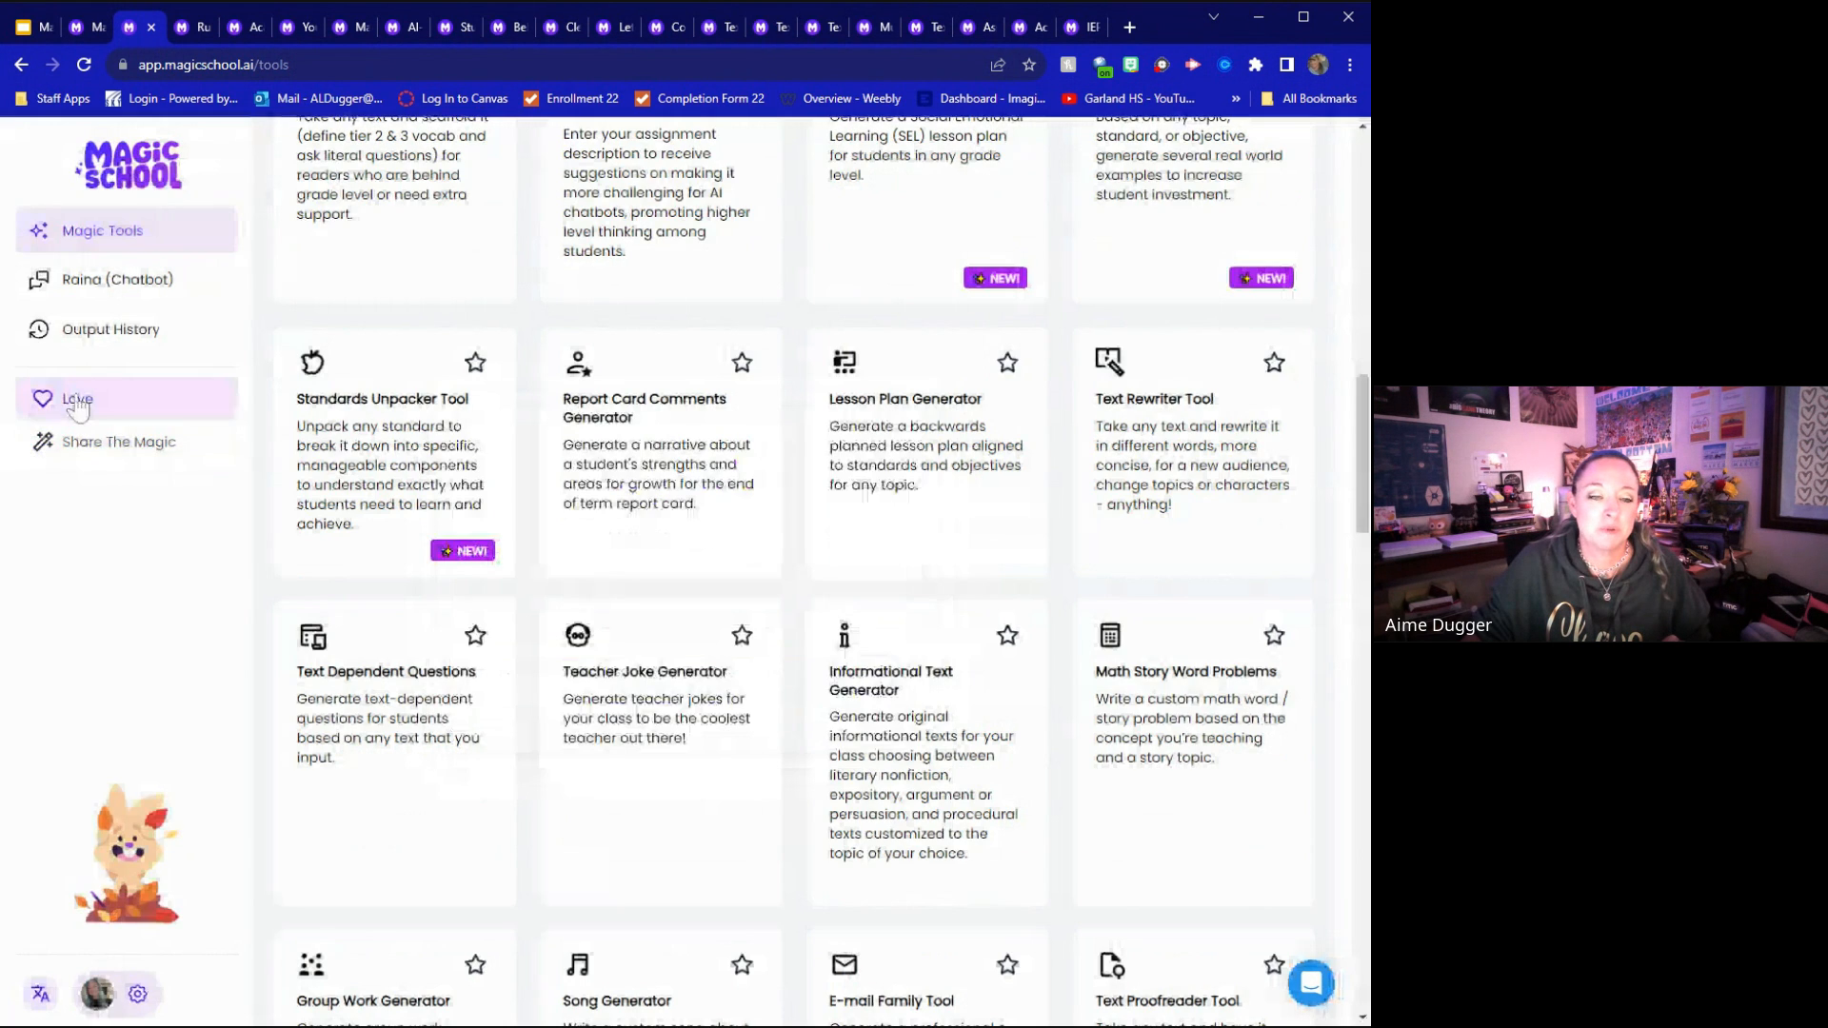
# Browse the testimonials on MagicSchool's Wall of Love page and return to the start of the Magic Tools list
pyautogui.click(78, 404)
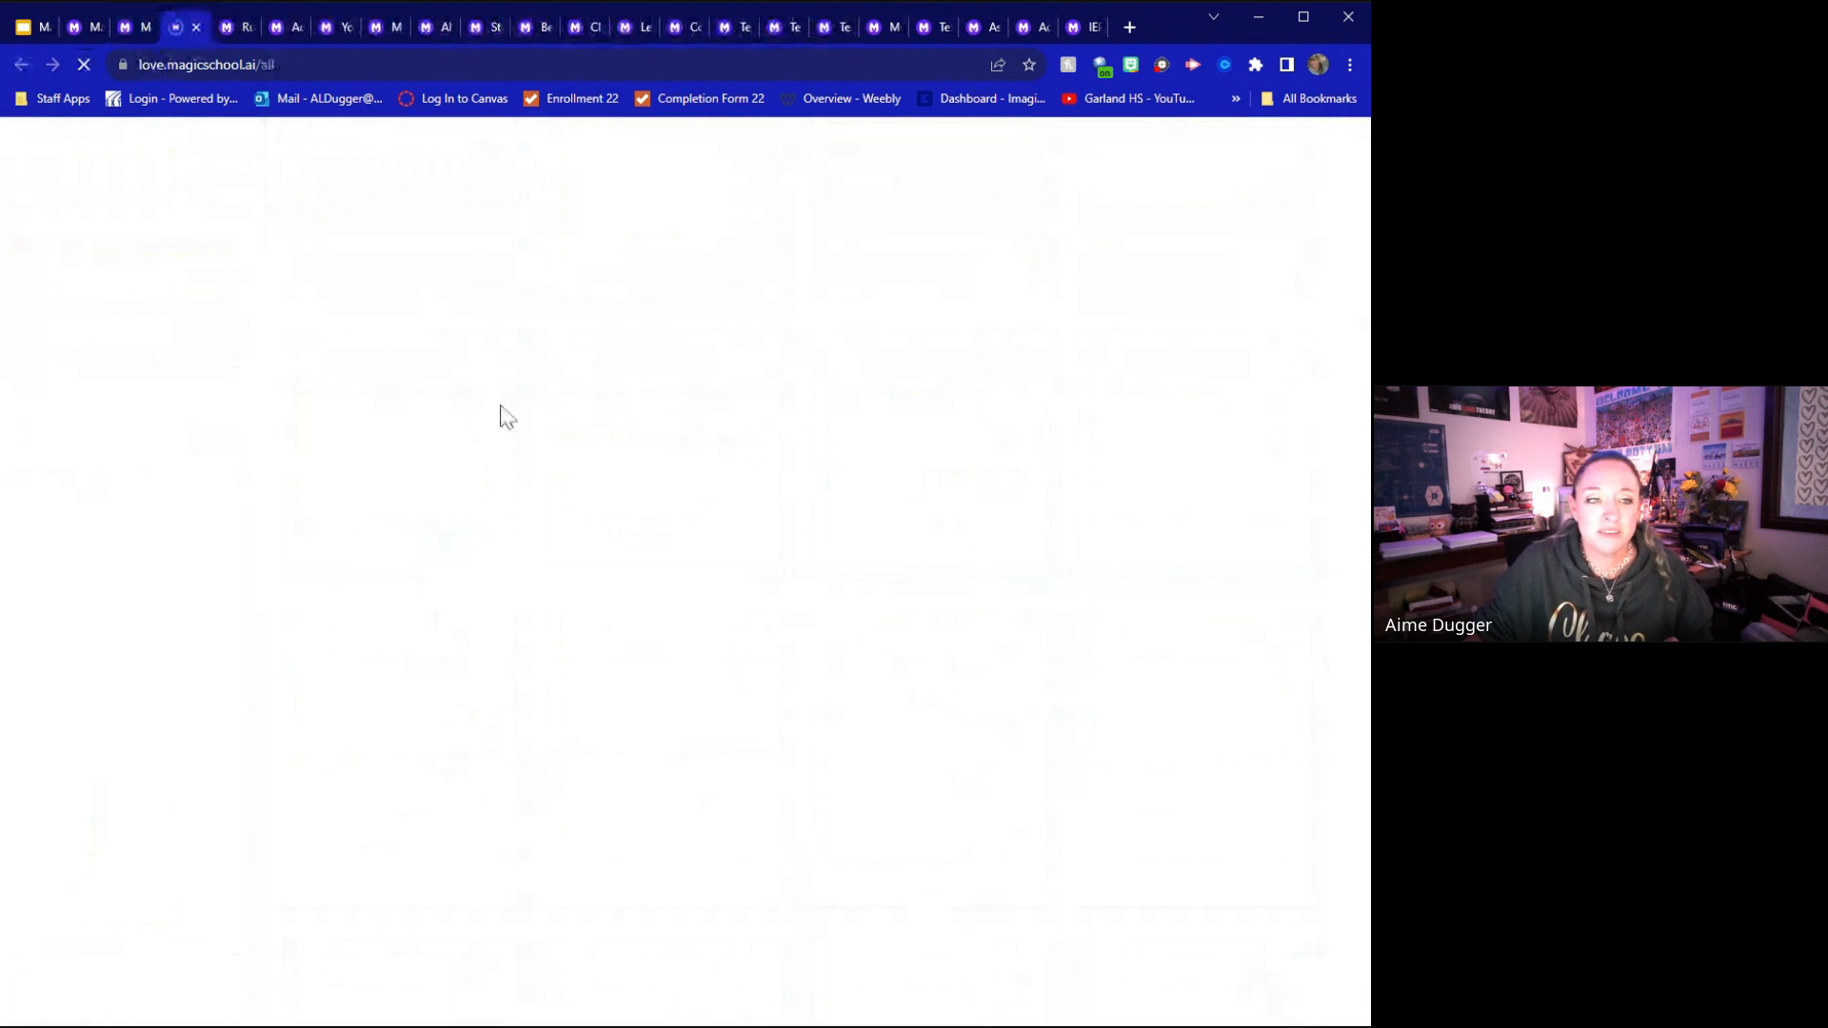
pyautogui.scroll(-3, 508, 557)
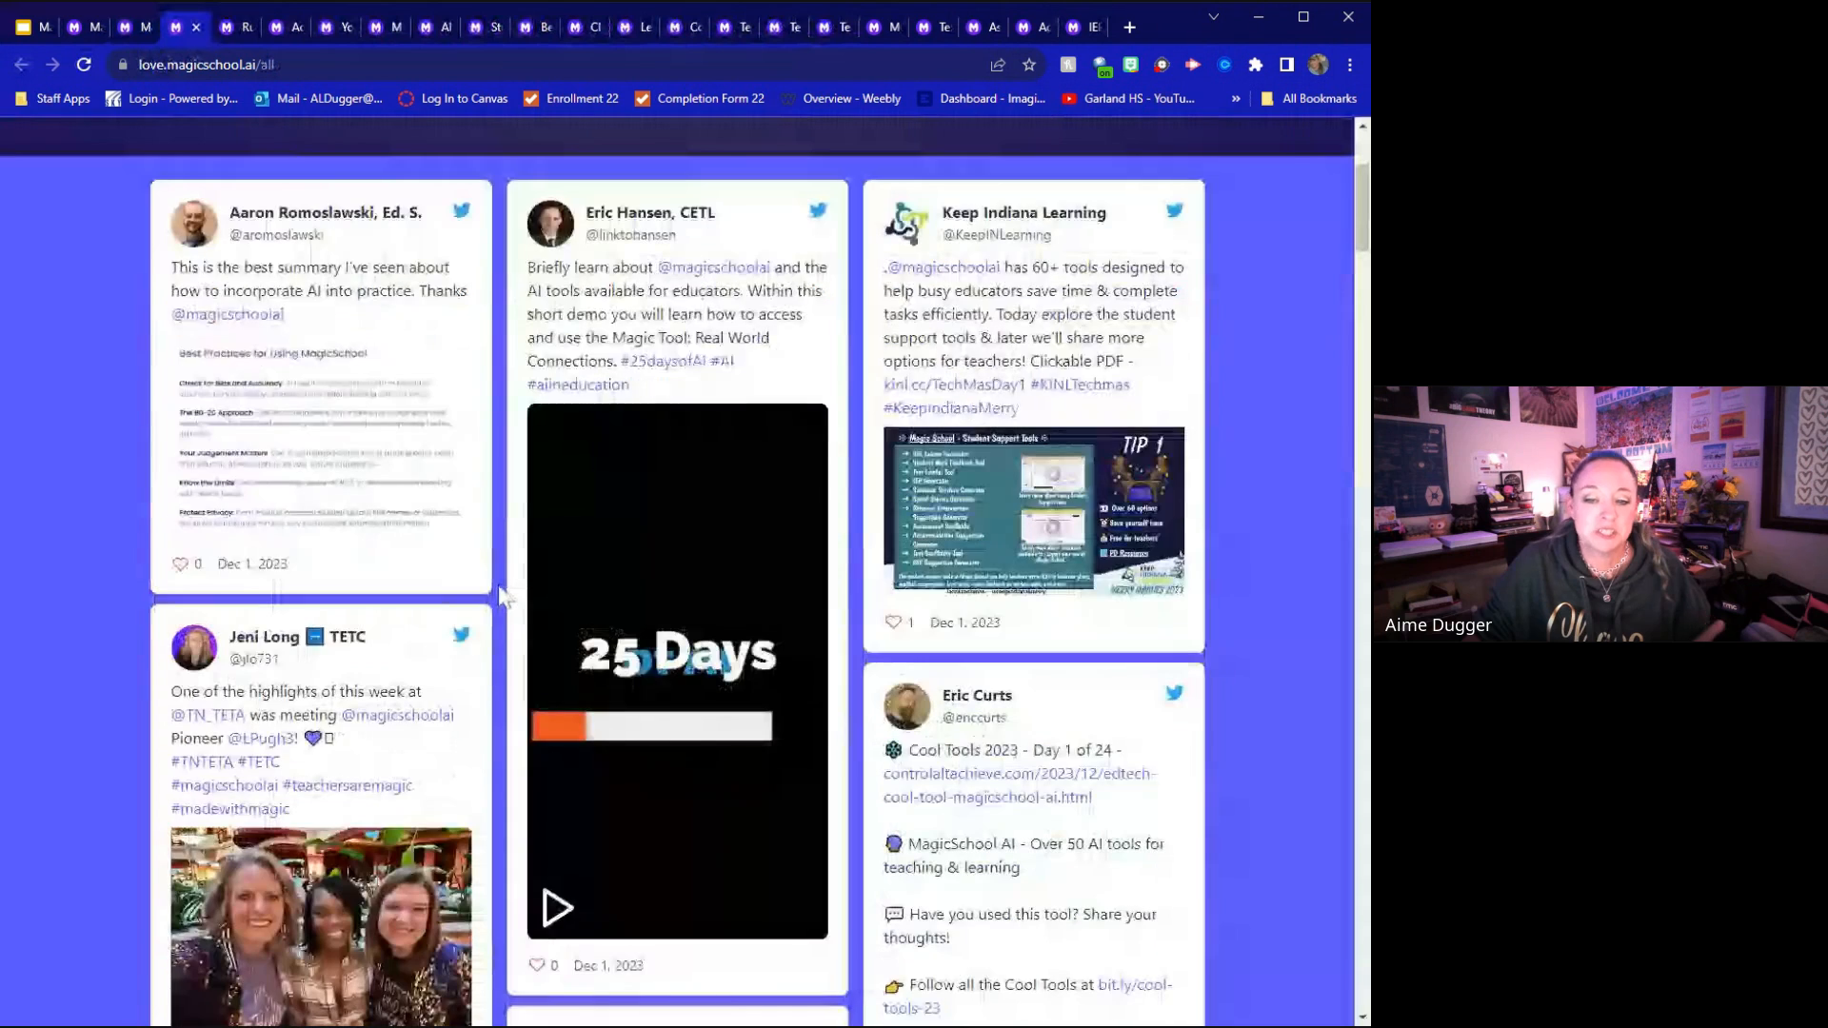
pyautogui.scroll(-8, 502, 595)
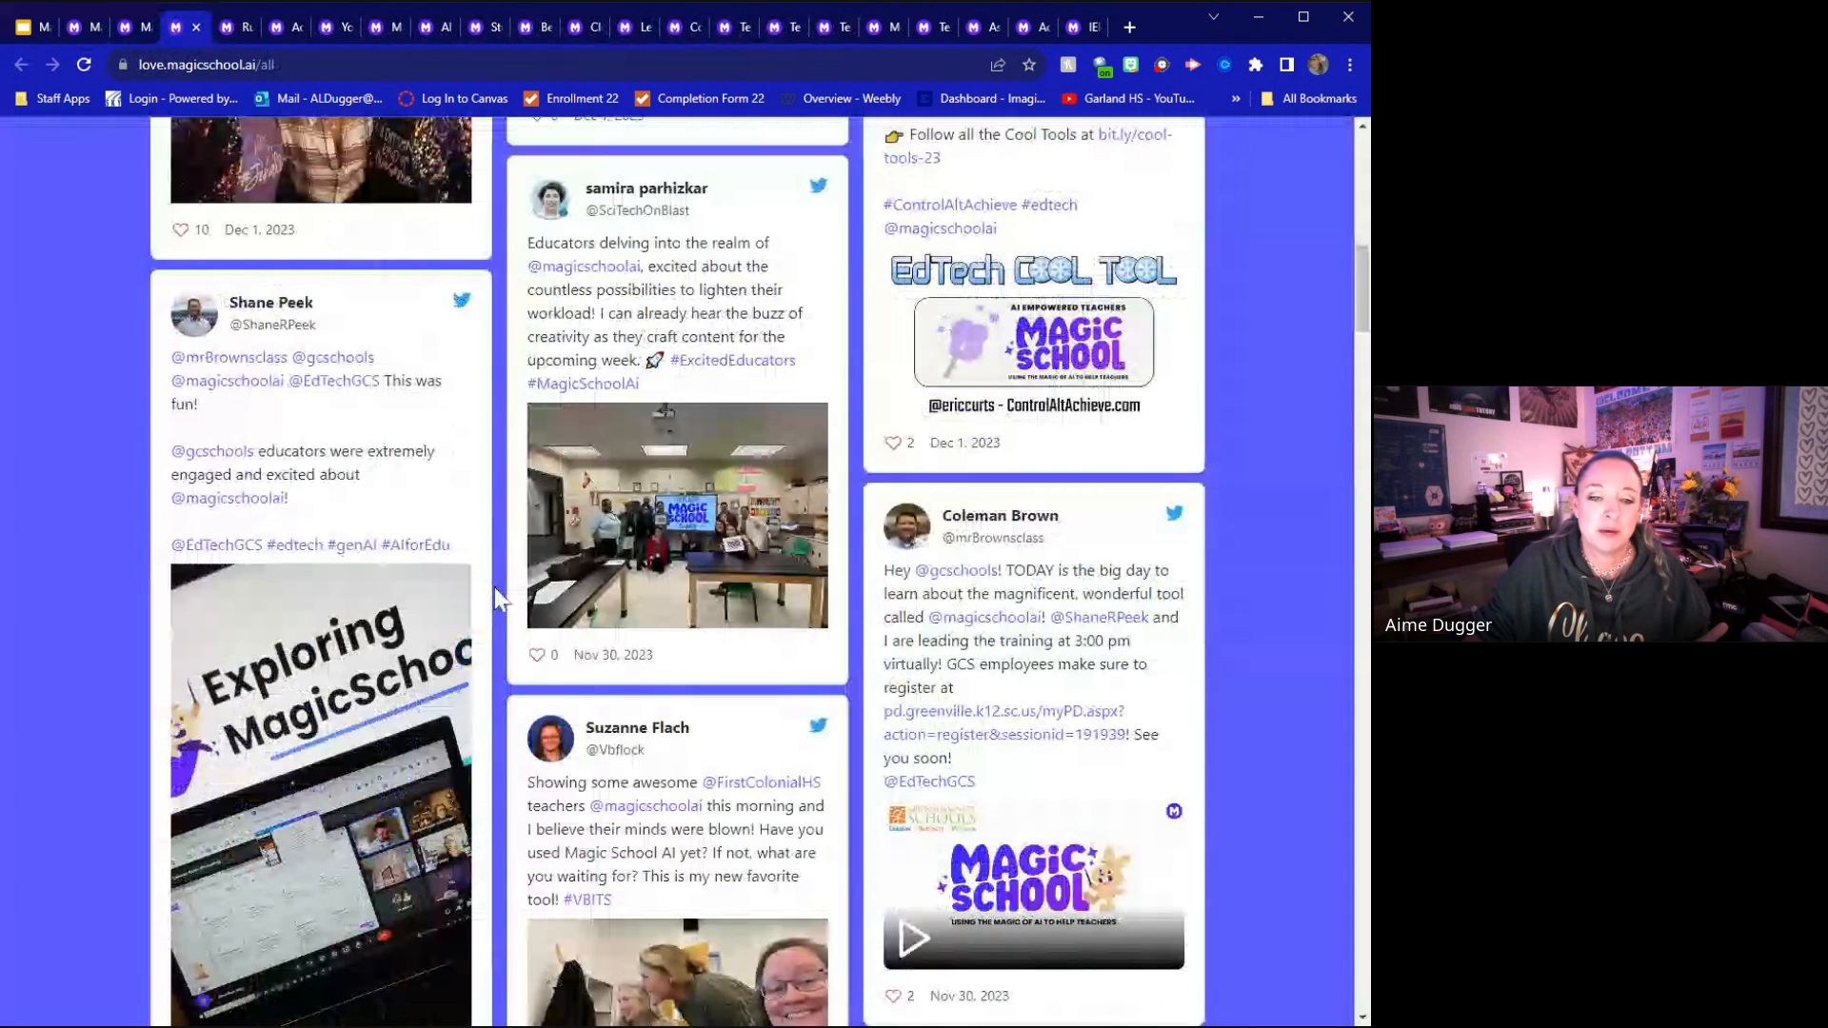
pyautogui.scroll(12, 494, 586)
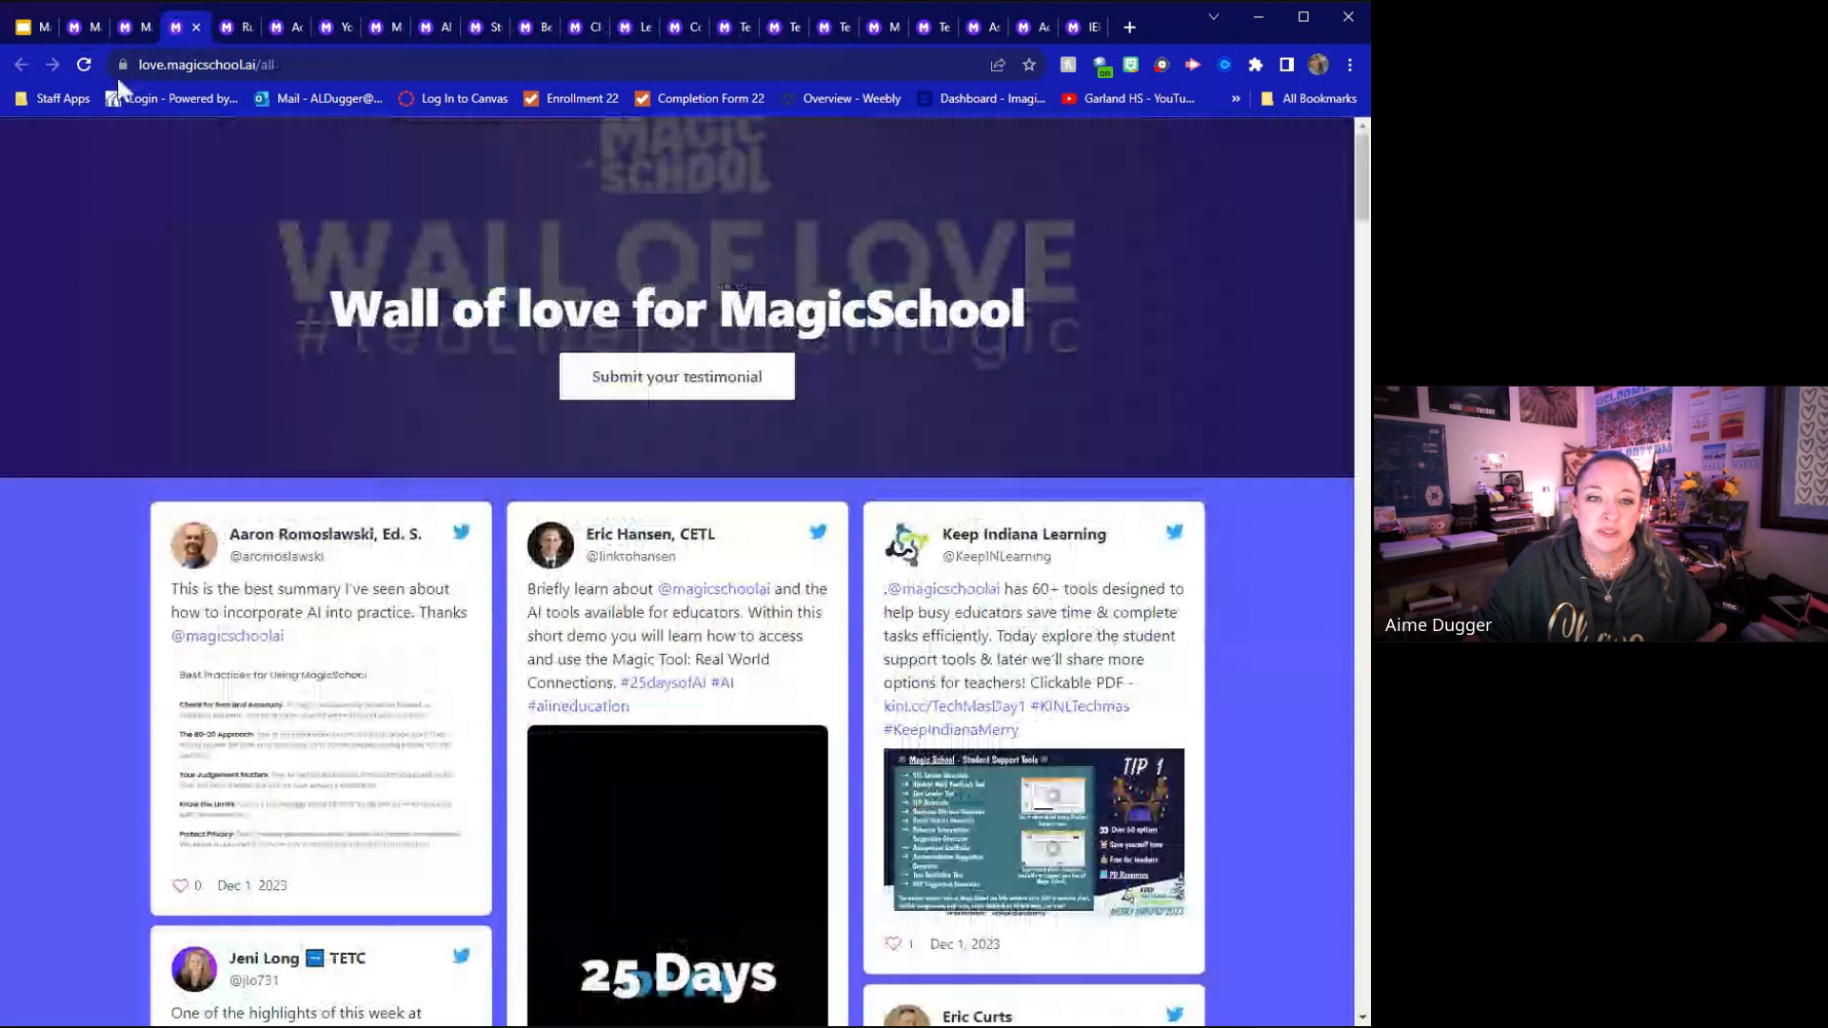
pyautogui.click(124, 28)
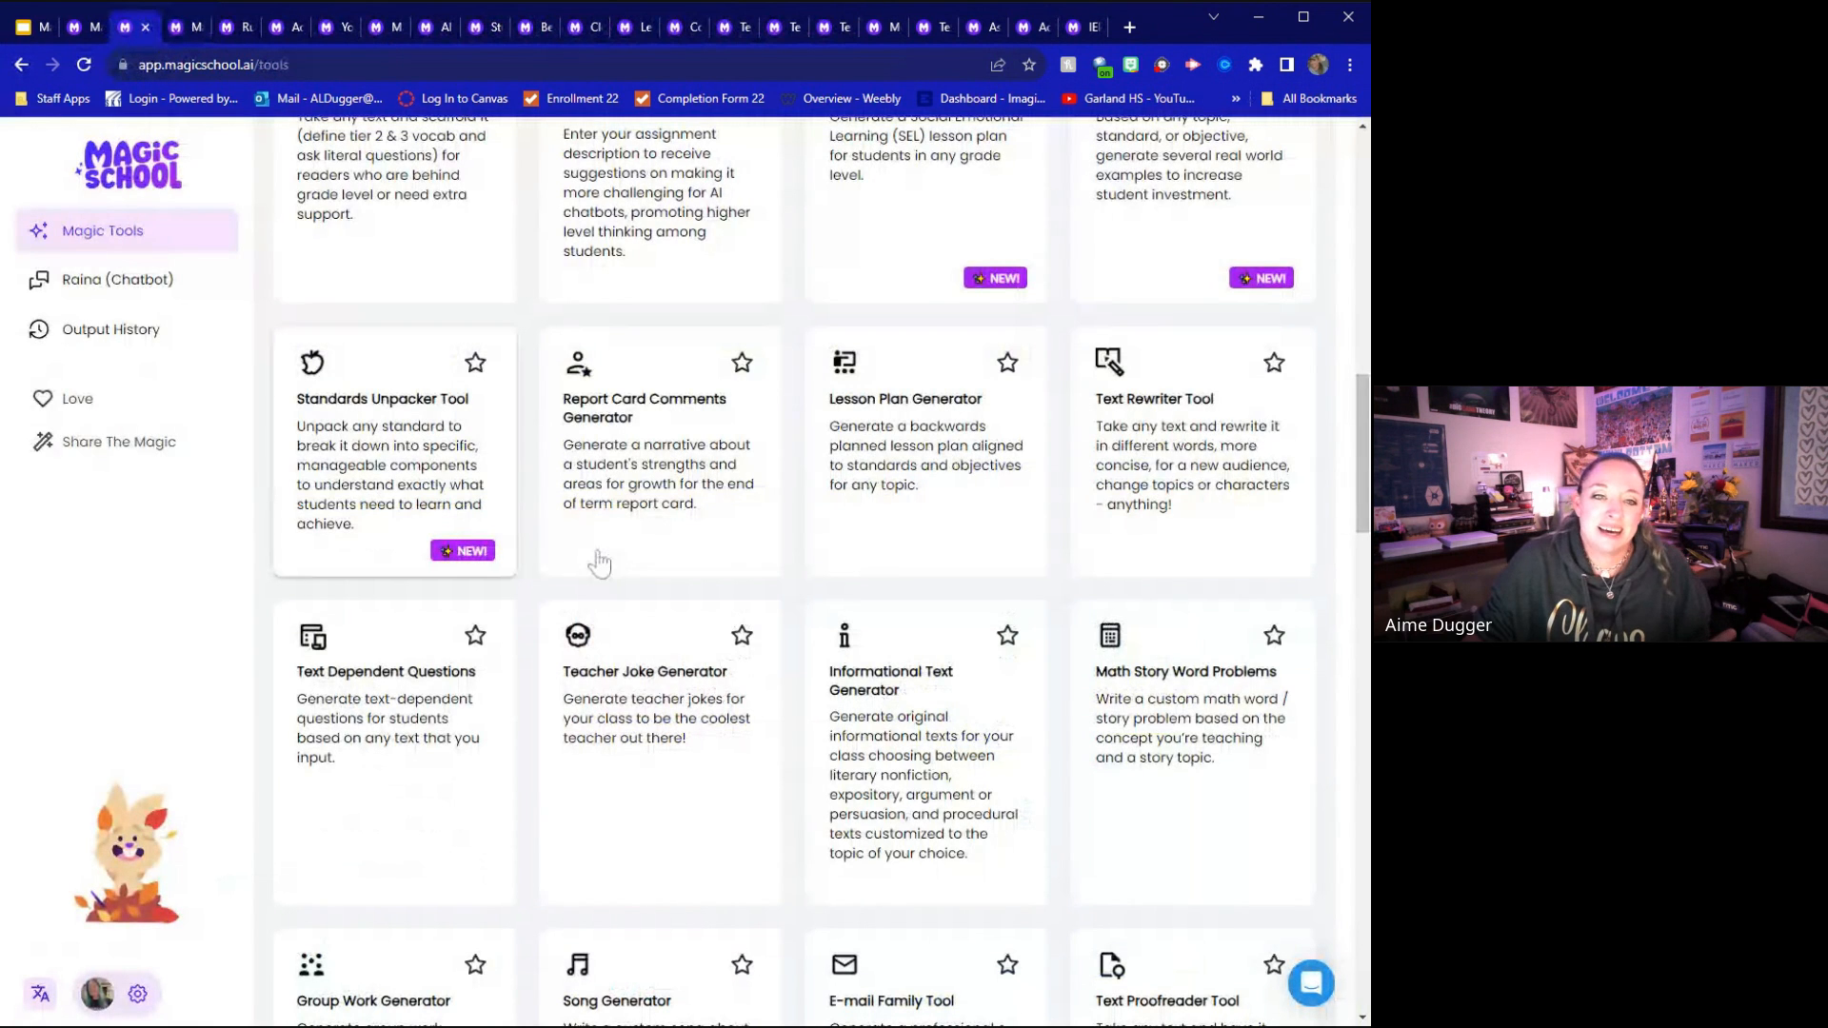
pyautogui.scroll(12, 599, 563)
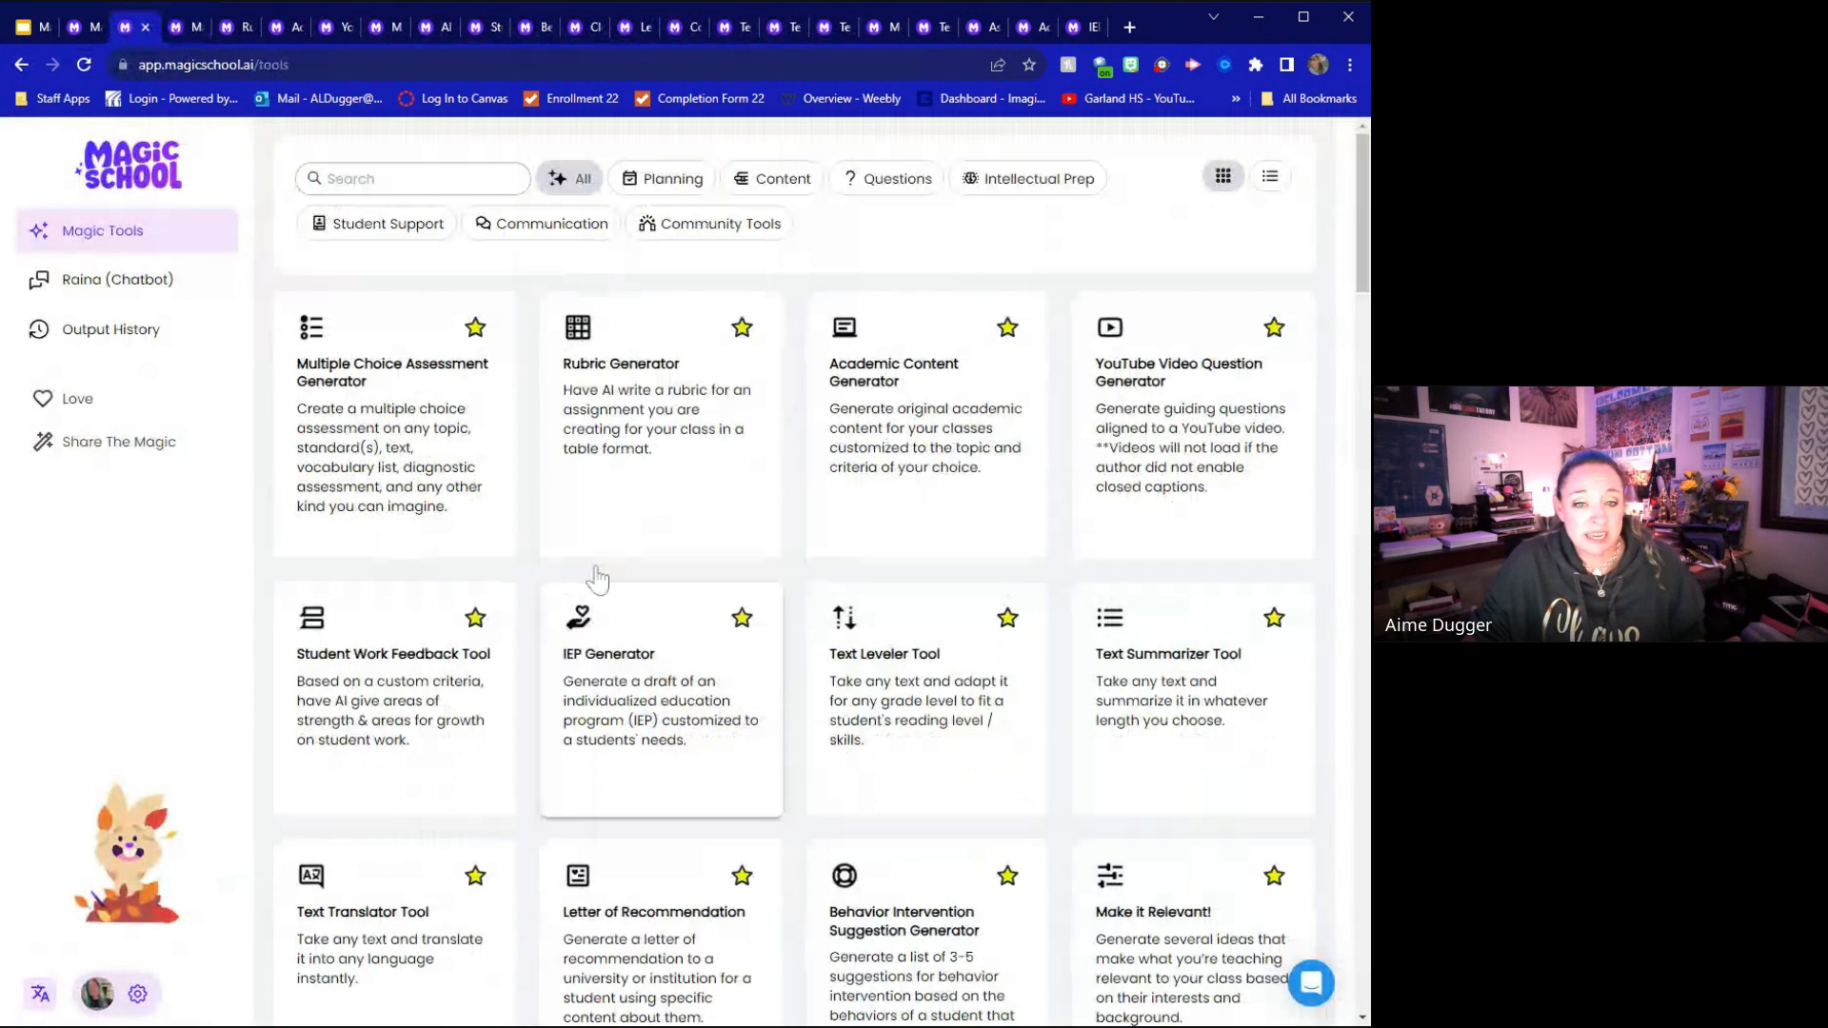